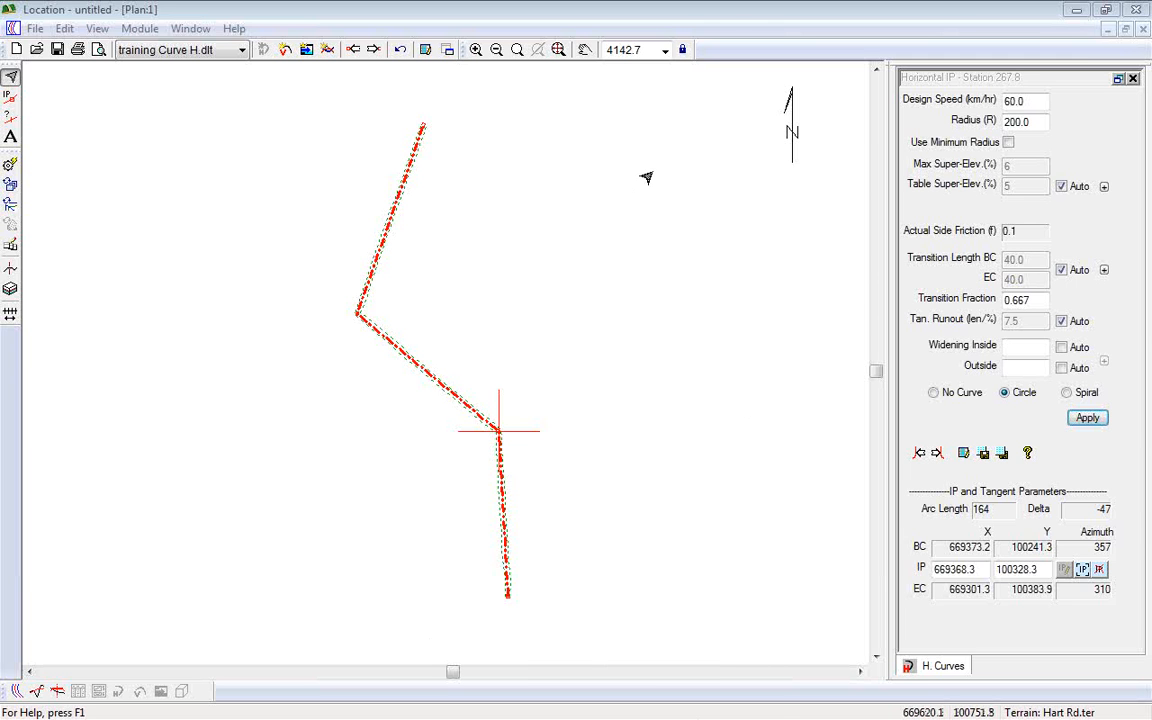
# Step: Review the road class specifications in the template table and close it without making changes
pyautogui.hotkey('alt', 'Tab')
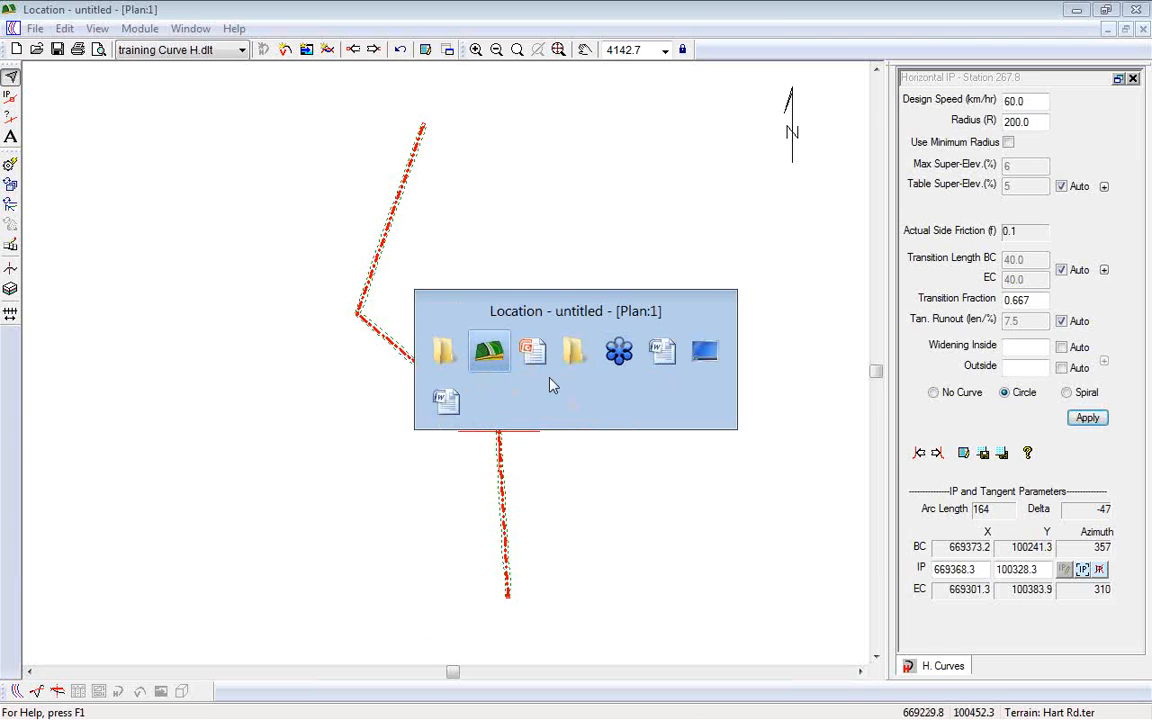
pyautogui.click(490, 346)
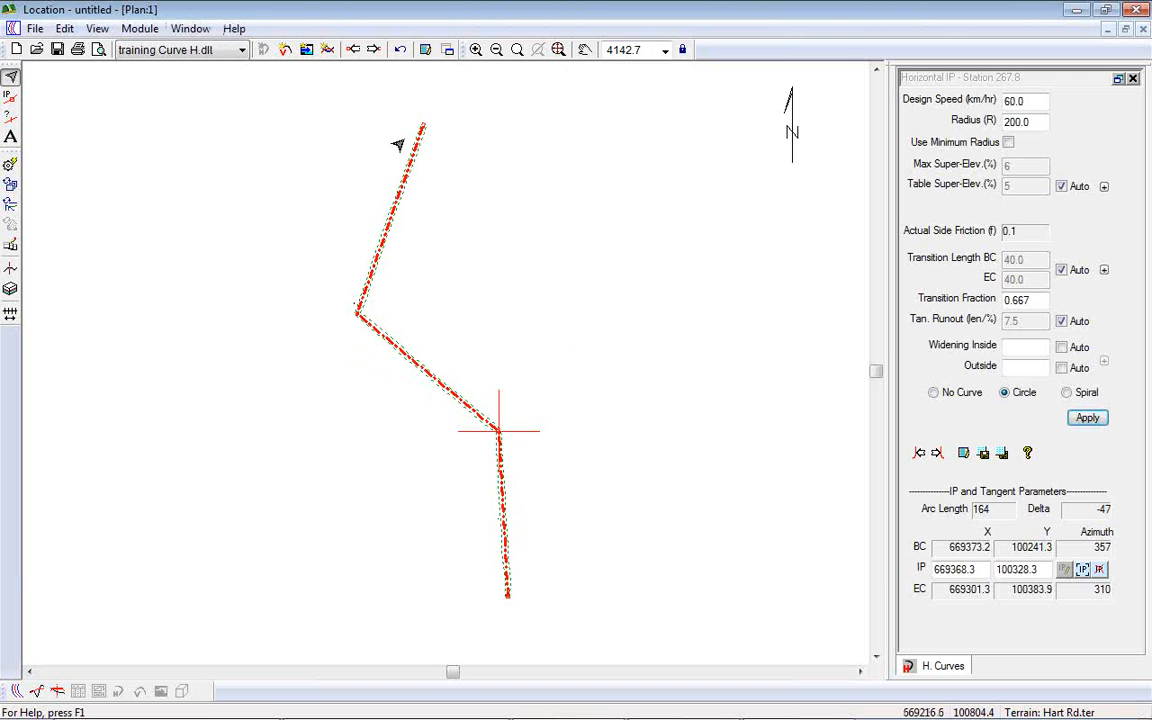
pyautogui.moveTo(668, 216)
pyautogui.click(10, 271)
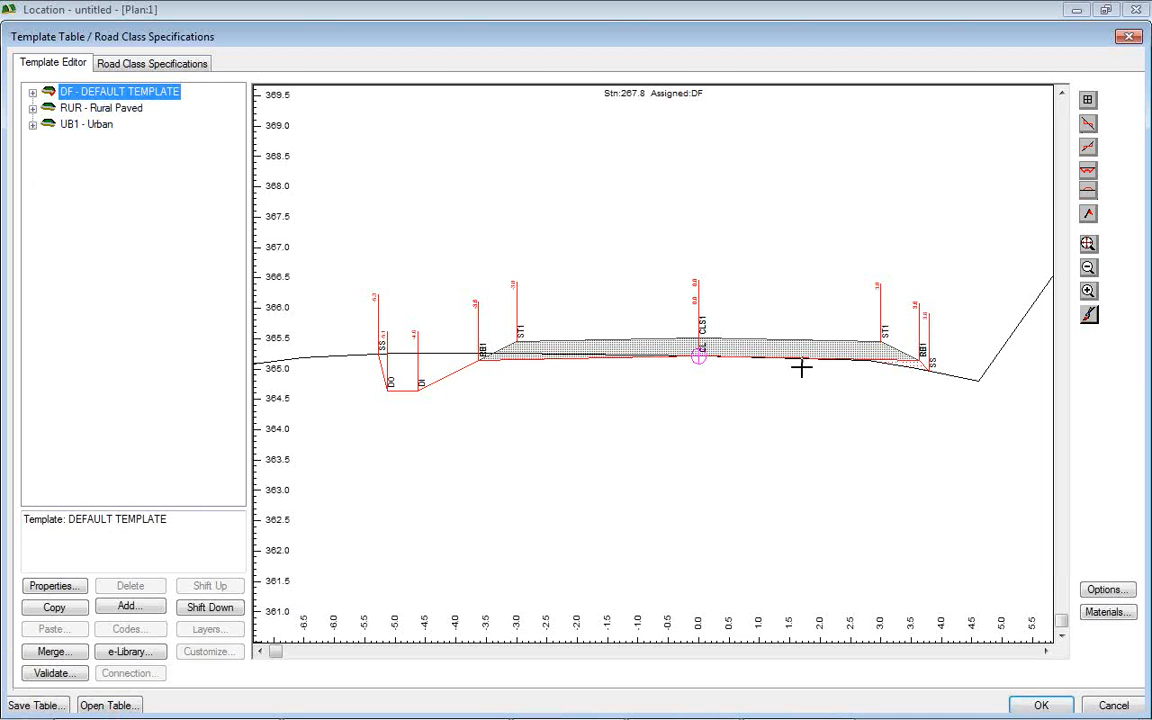
pyautogui.click(153, 64)
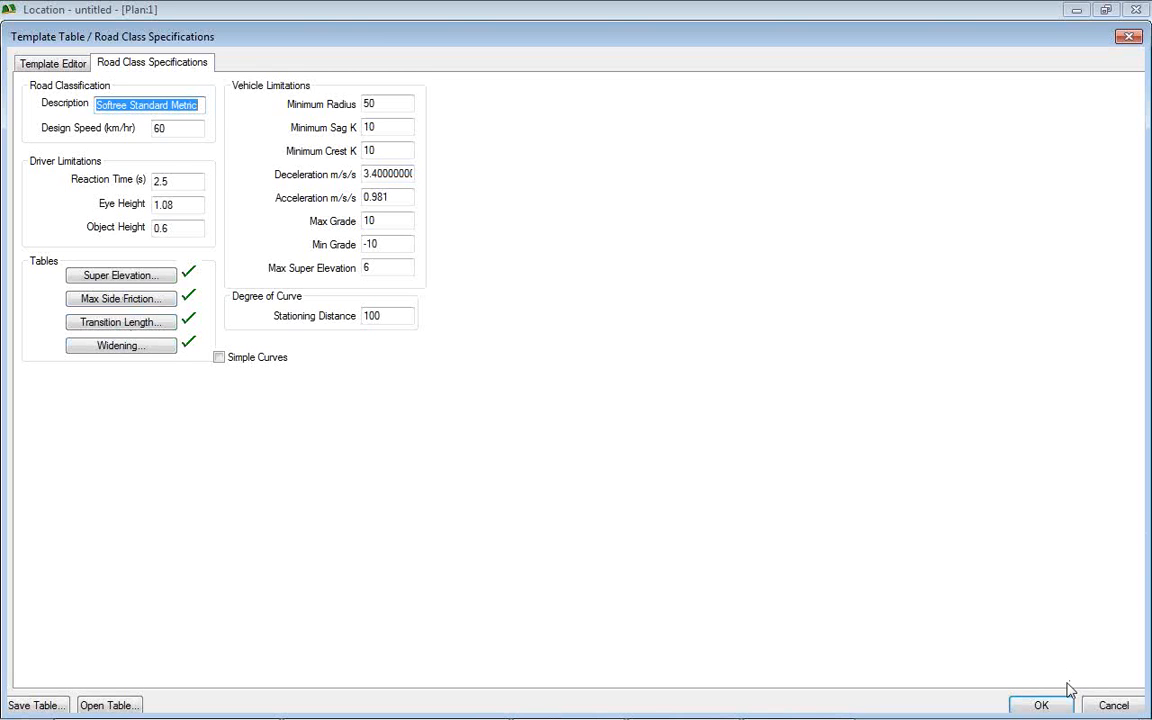
pyautogui.click(1129, 706)
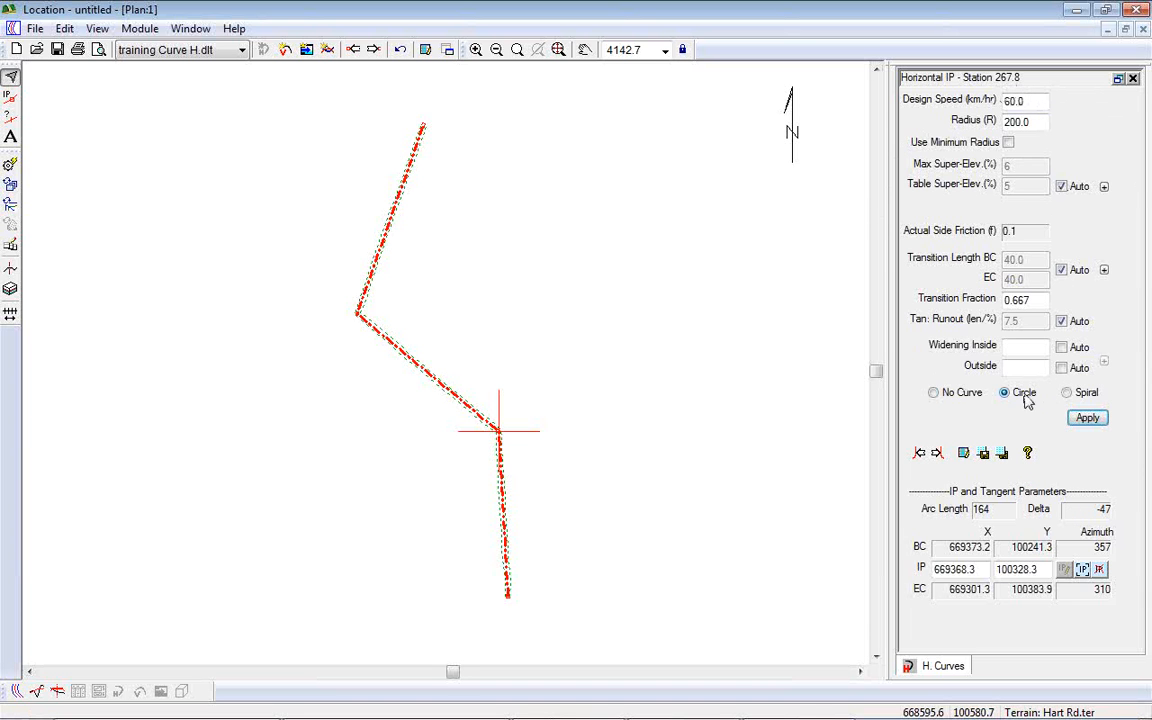
# Step: Apply a circular curve of radius 200 at both horizontal IPs, stations 267.8 and 557.0
pyautogui.click(1088, 418)
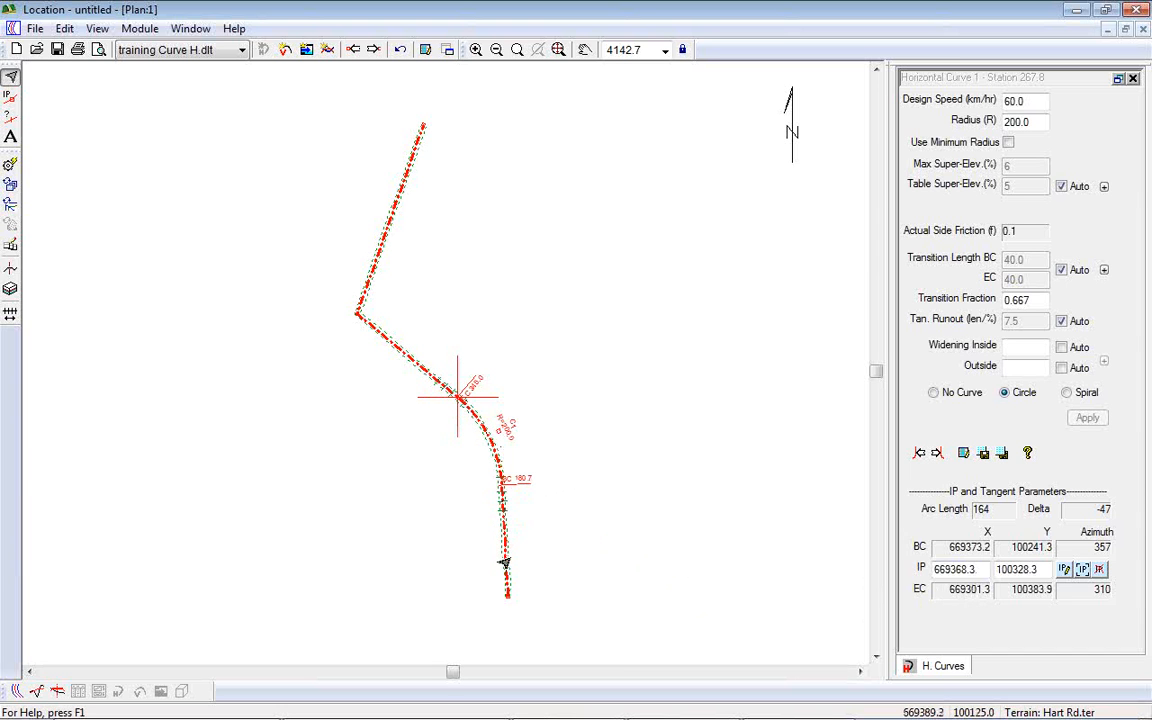
pyautogui.moveTo(512, 546)
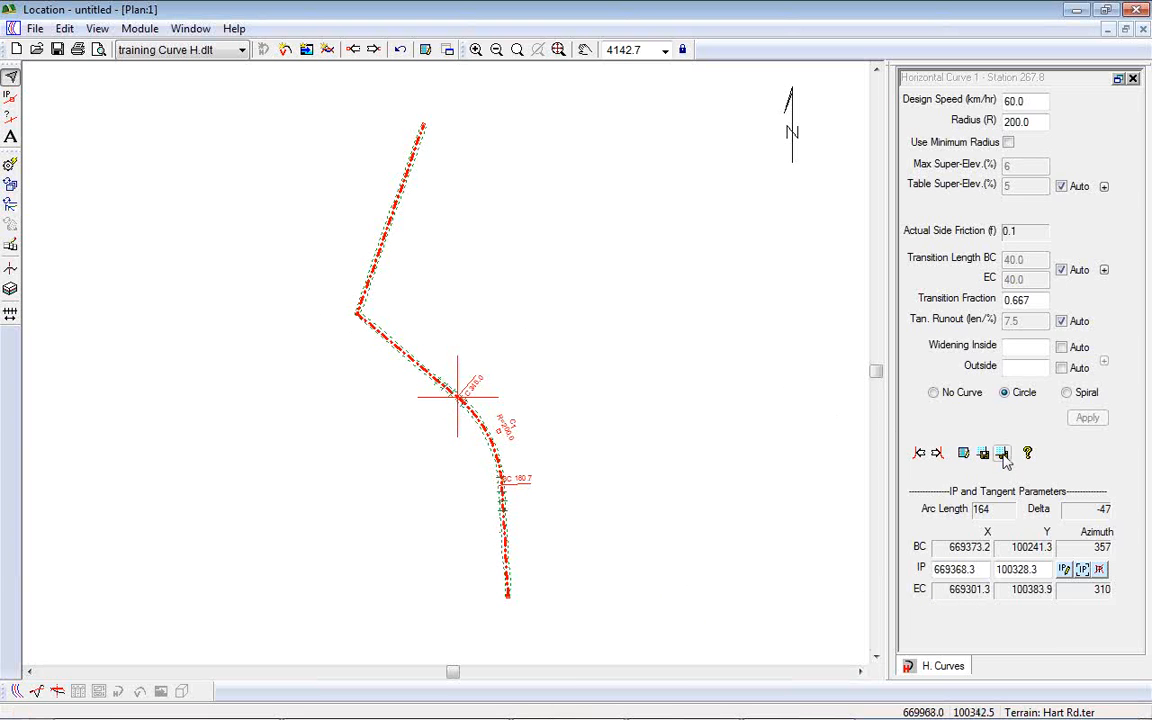
pyautogui.click(937, 453)
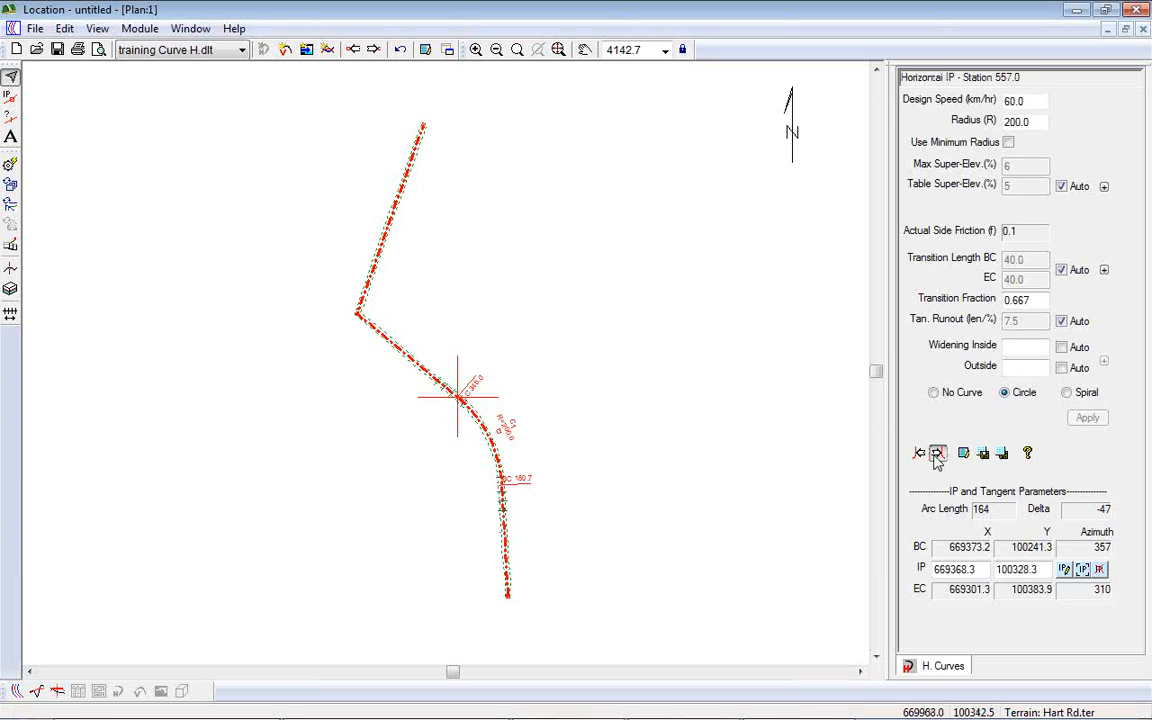
pyautogui.click(1002, 453)
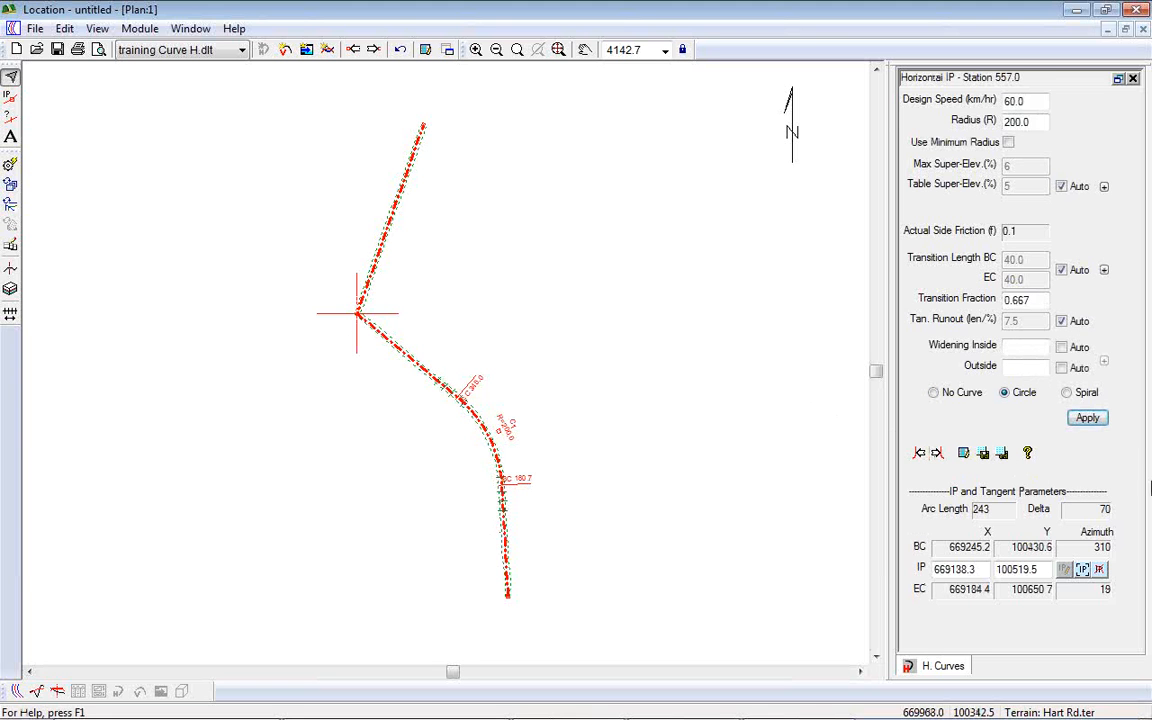
pyautogui.click(1090, 418)
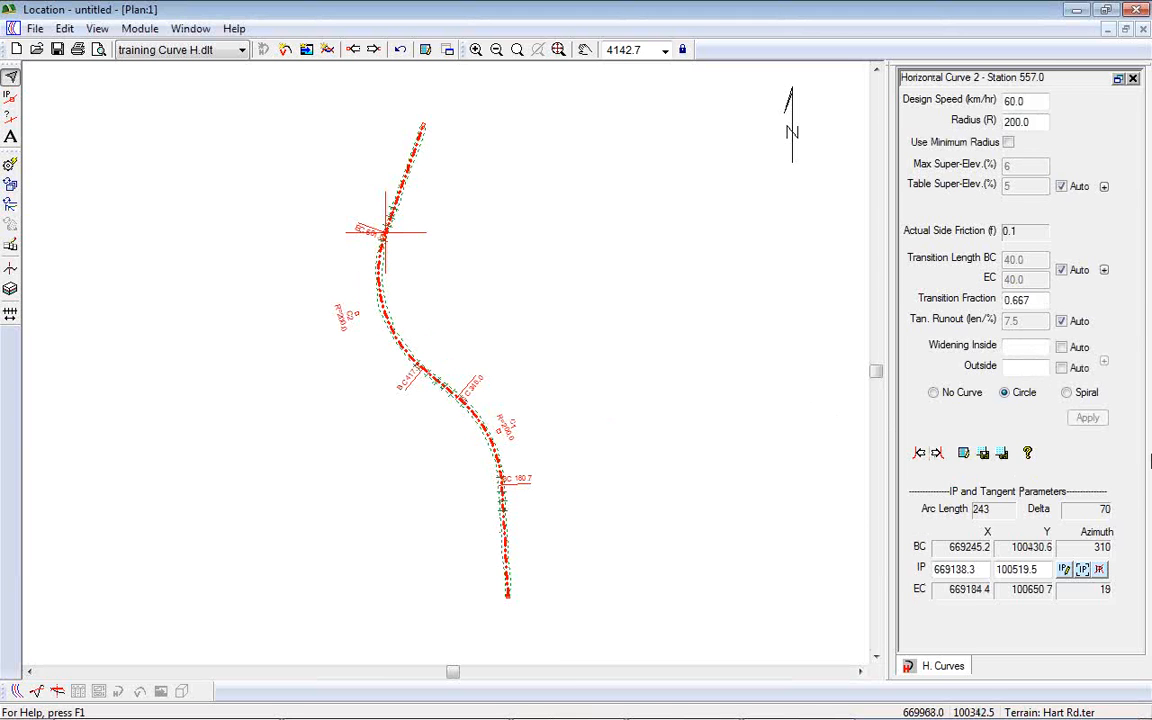
# Step: Return to the first horizontal curve, try a radius of 400, and apply a radius of 300 instead
pyautogui.click(919, 453)
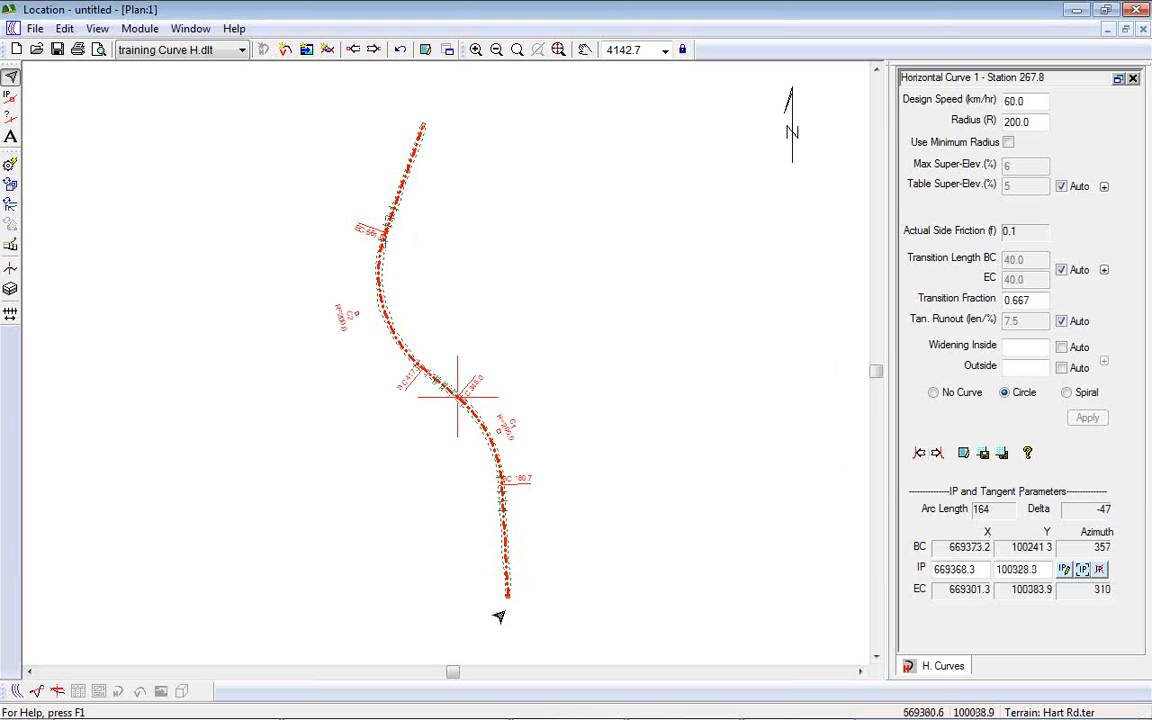
pyautogui.doubleClick(1040, 122)
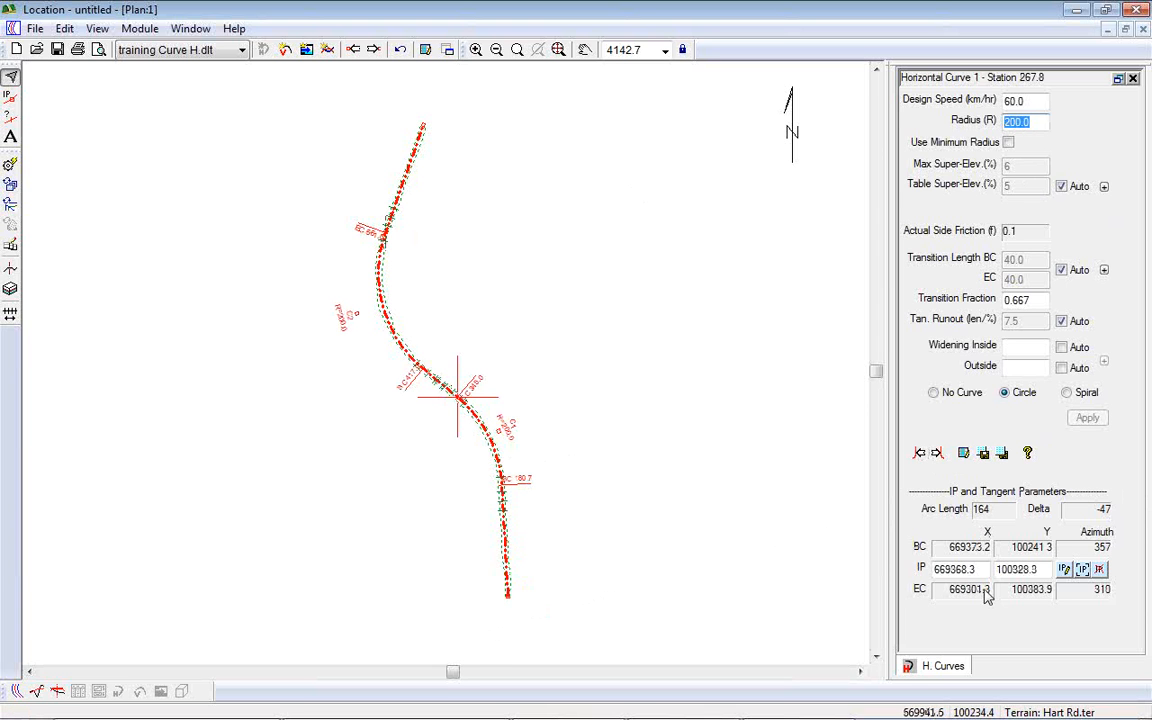
pyautogui.write('400')
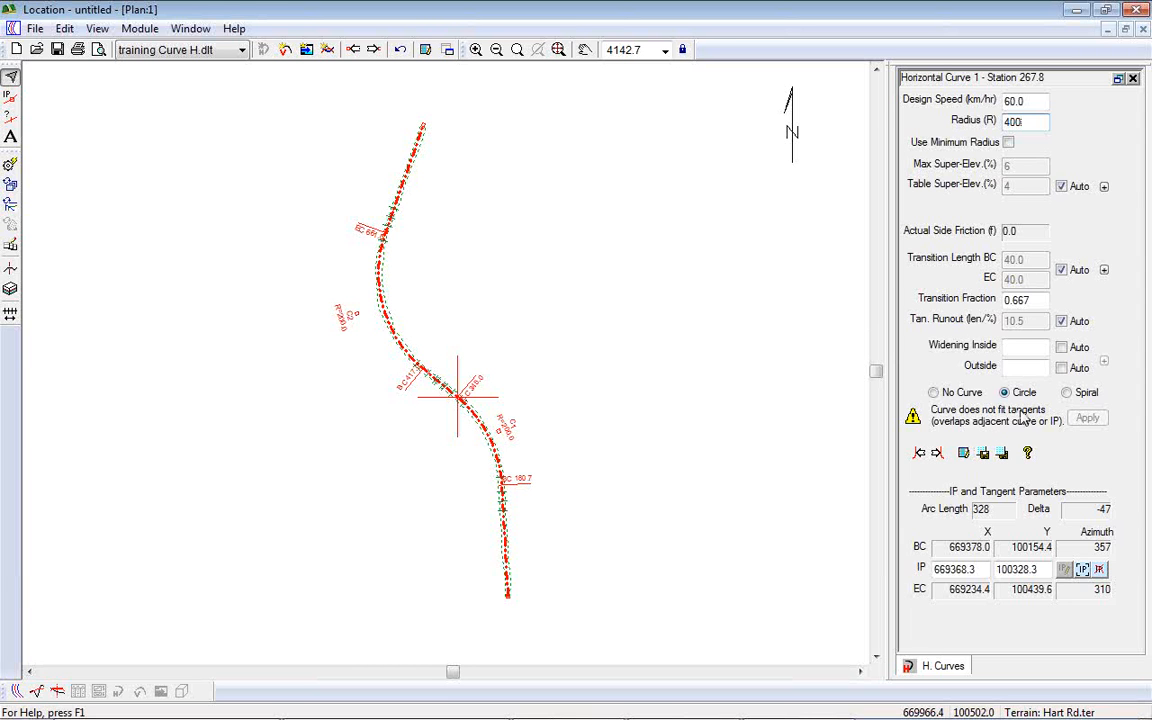
pyautogui.doubleClick(1014, 121)
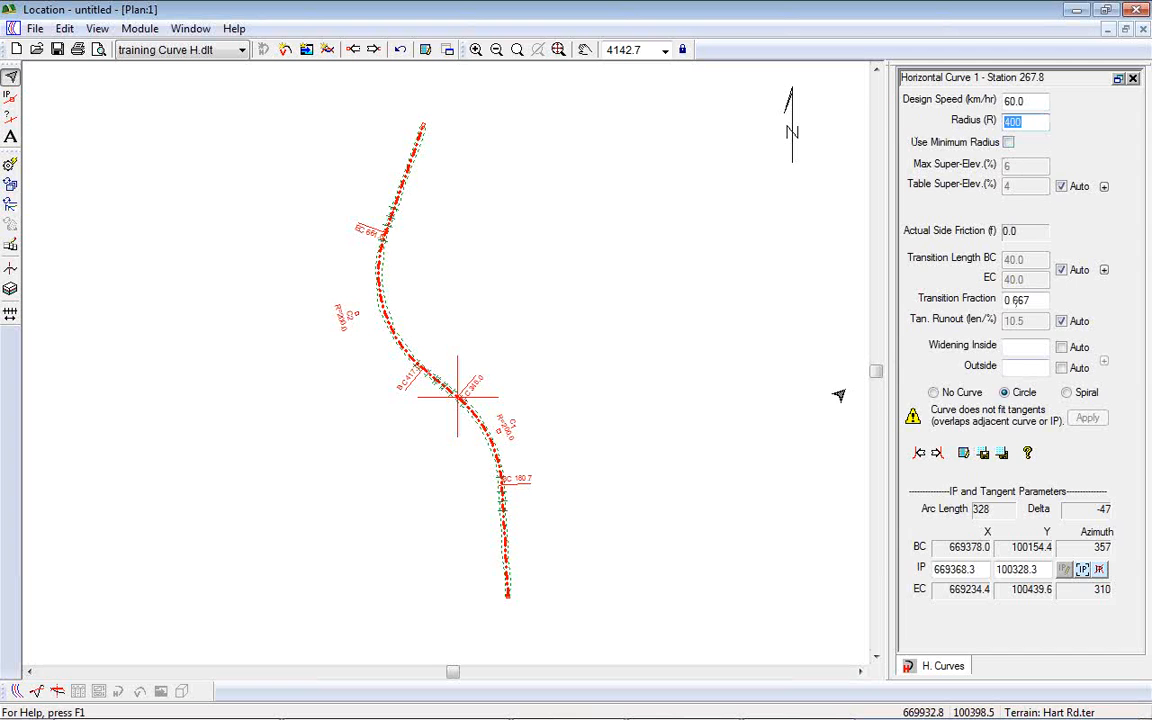
pyautogui.write('300')
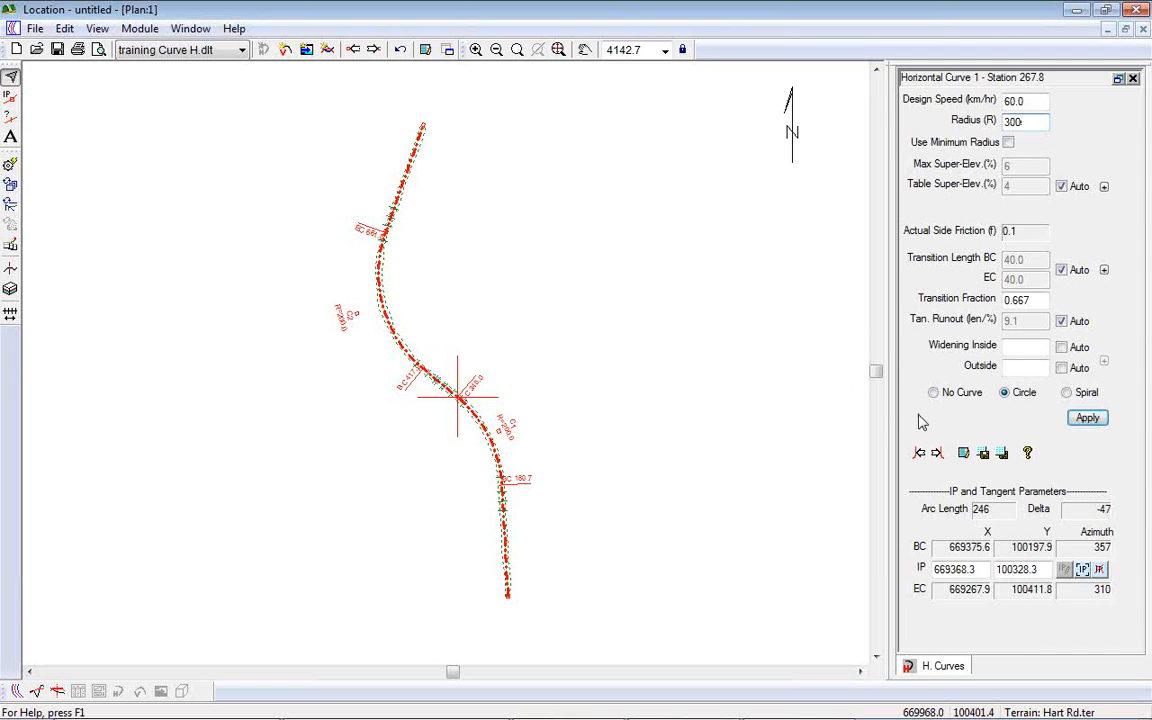
pyautogui.click(1087, 417)
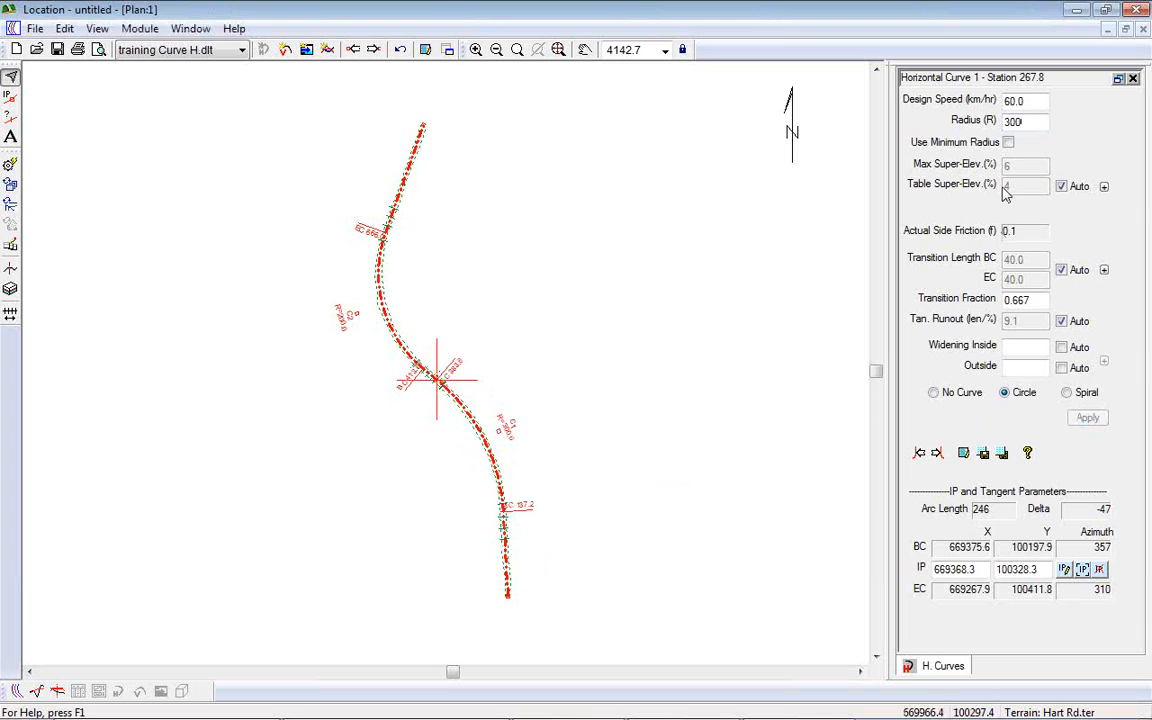
# Step: Examine the first curve's IP coordinates and its Modify Horizontal IP settings, and close the dialog without changes
pyautogui.moveTo(1030, 121); pyautogui.dragTo(983, 131)
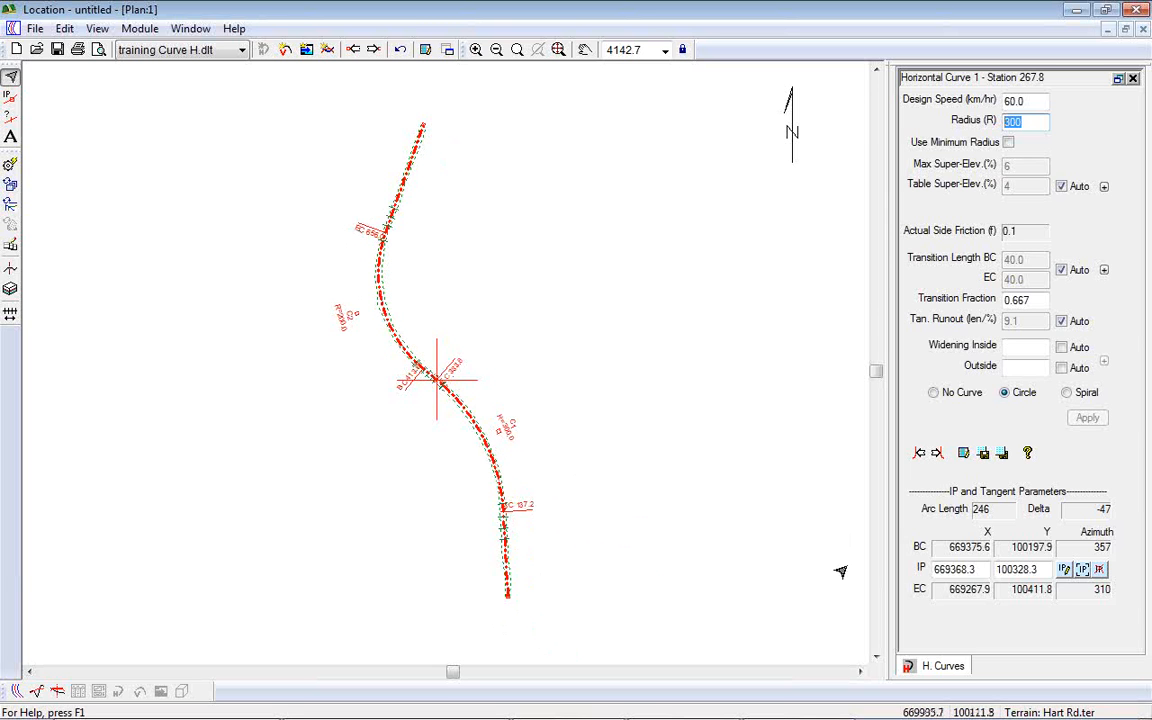
pyautogui.click(980, 572)
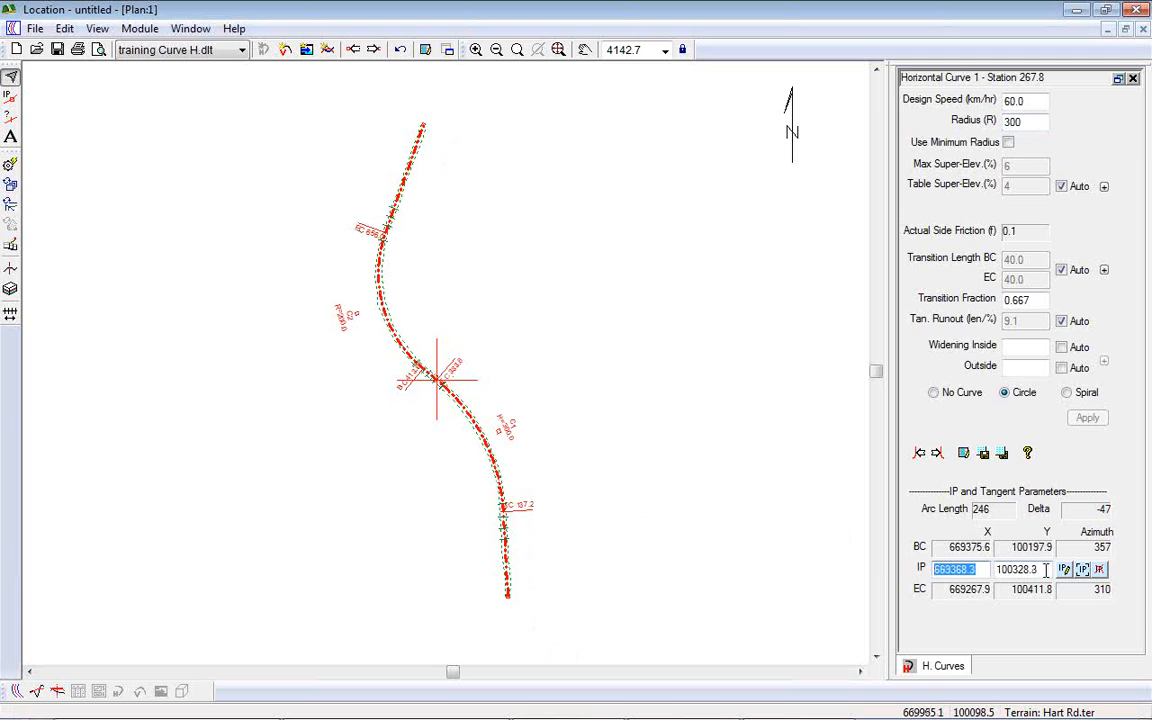
pyautogui.press('Tab')
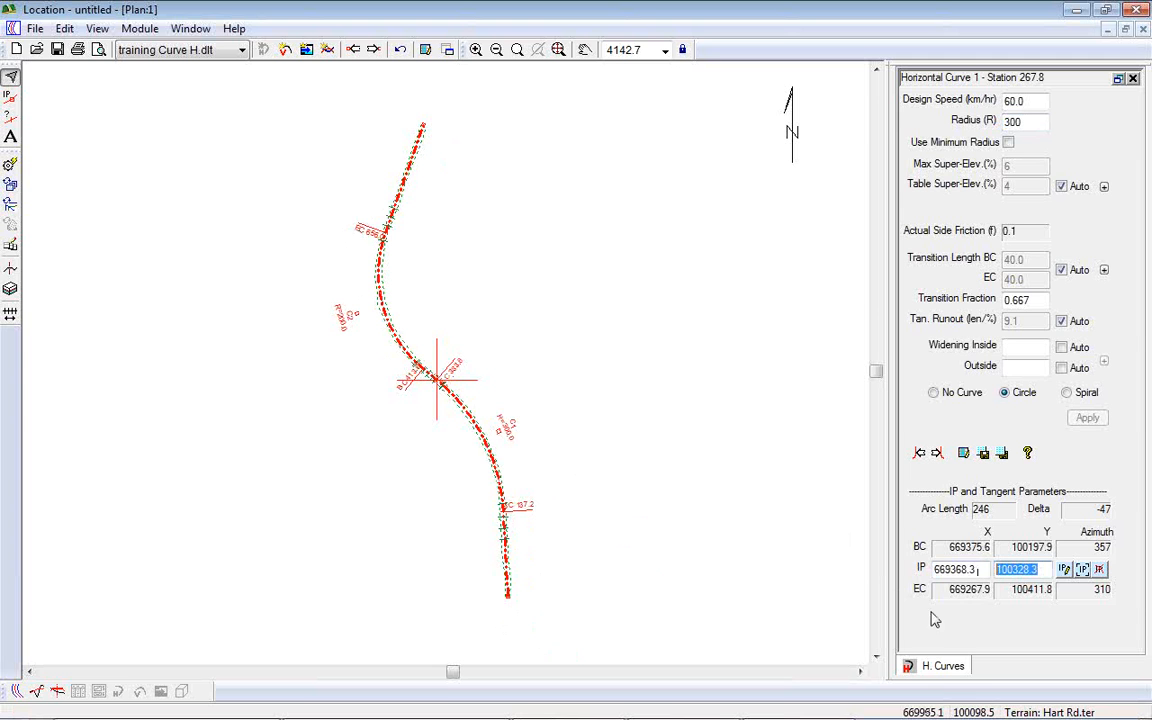
pyautogui.click(1083, 570)
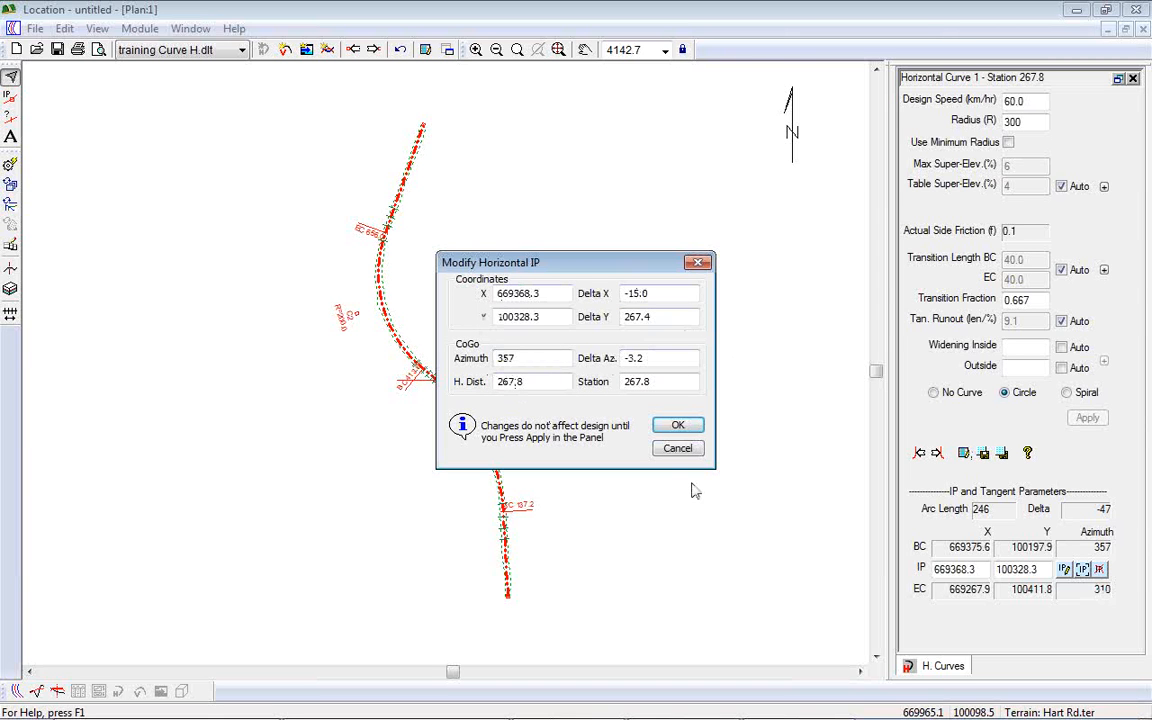
pyautogui.click(680, 449)
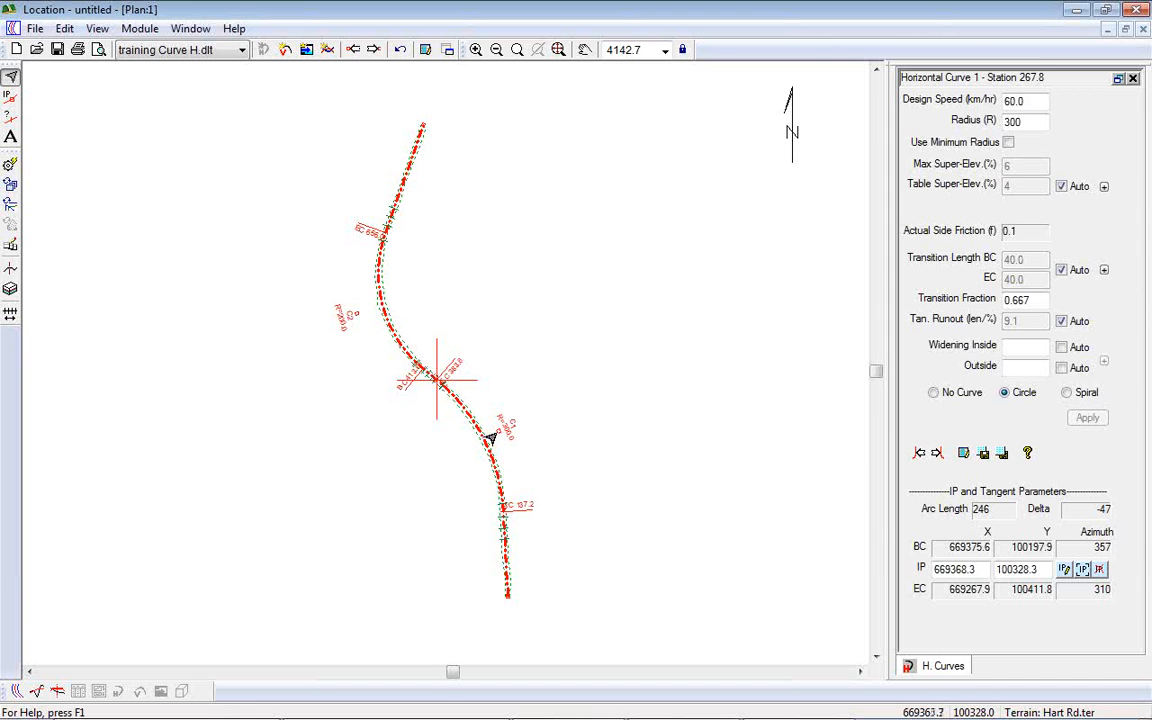
# Step: Move the first curve's IP freehand with the Add/Edit IP tool to about X 669373.1, Y 100342.5
pyautogui.moveTo(490, 438)
pyautogui.rightClick(640, 354)
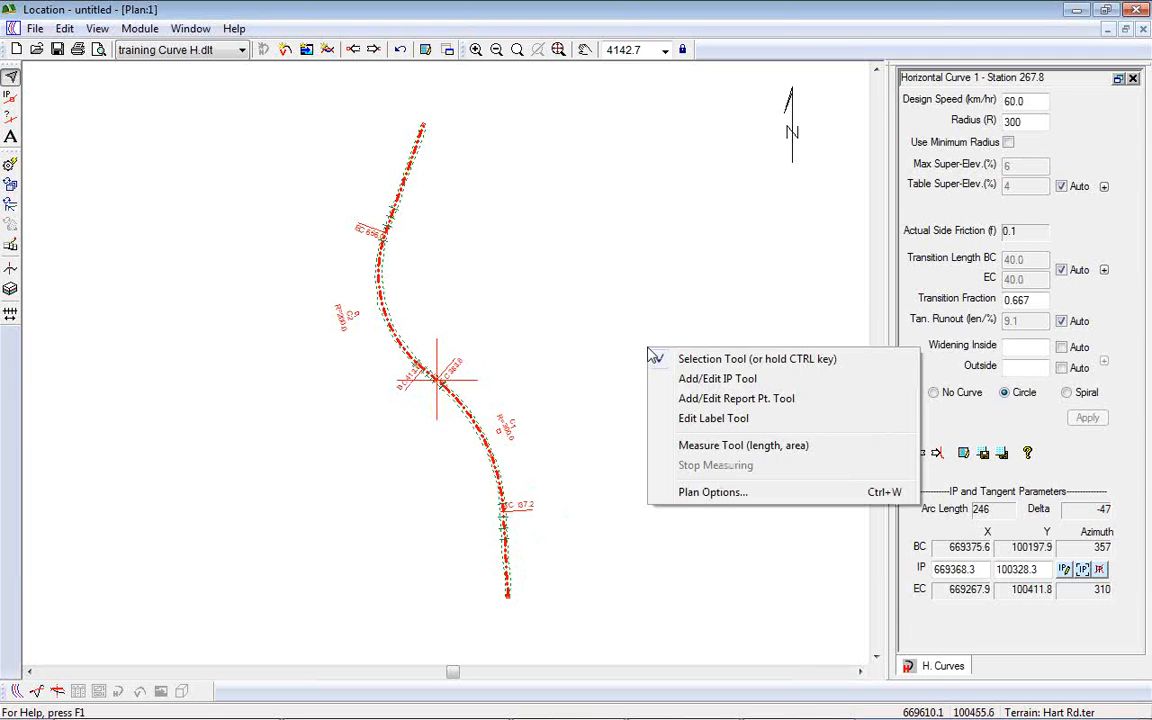
pyautogui.click(700, 375)
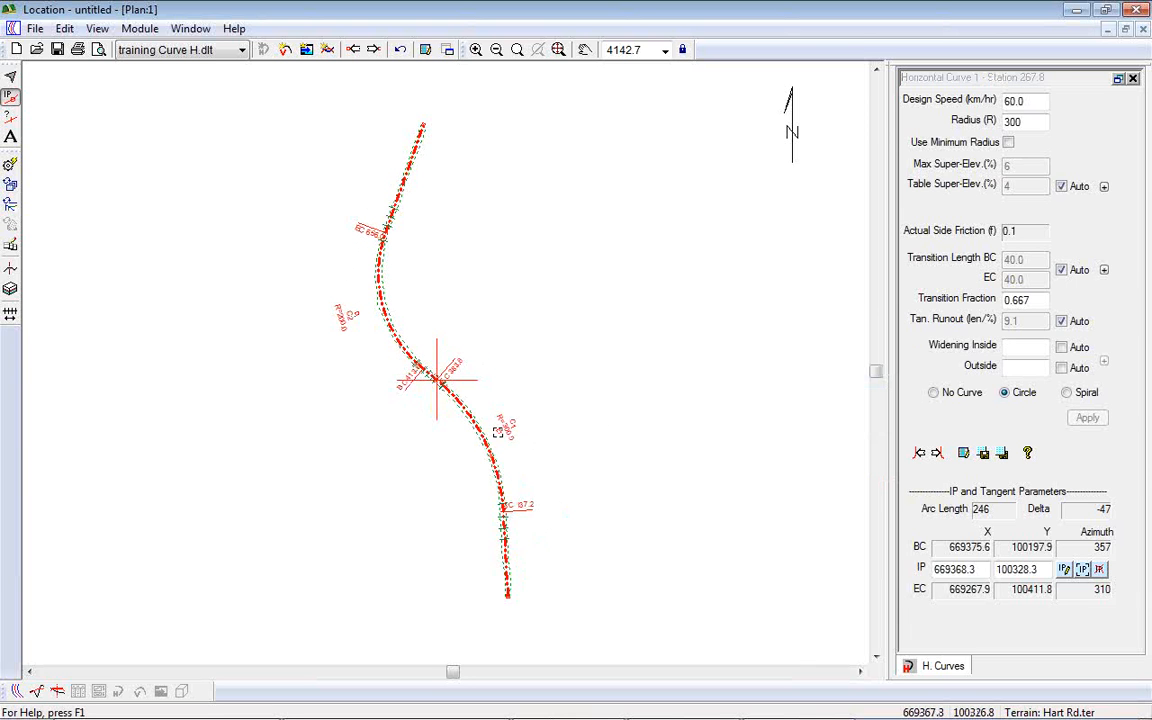
pyautogui.moveTo(497, 432)
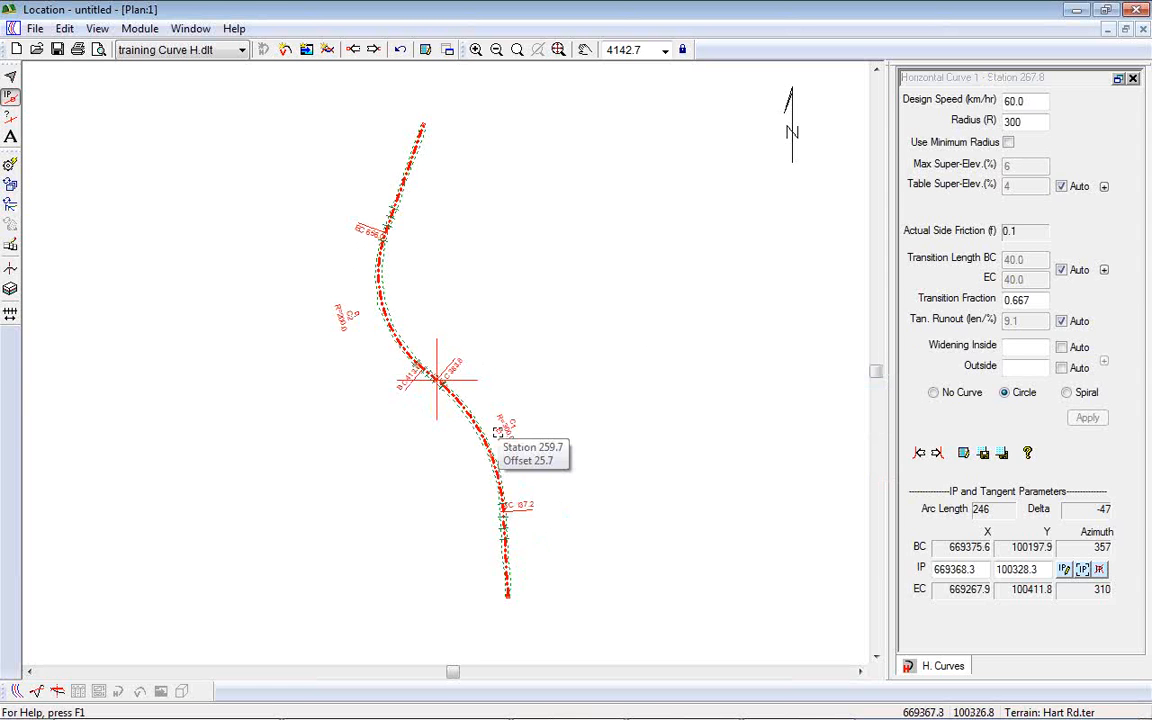
pyautogui.click(498, 431)
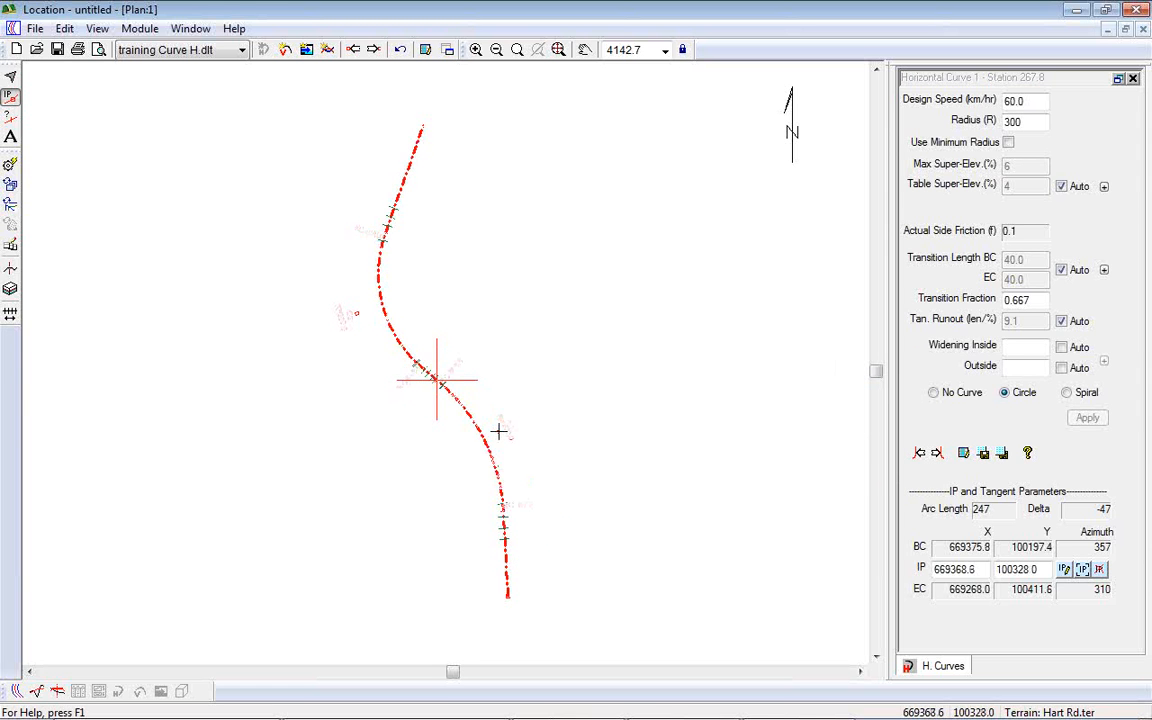
pyautogui.moveTo(498, 431); pyautogui.dragTo(538, 442)
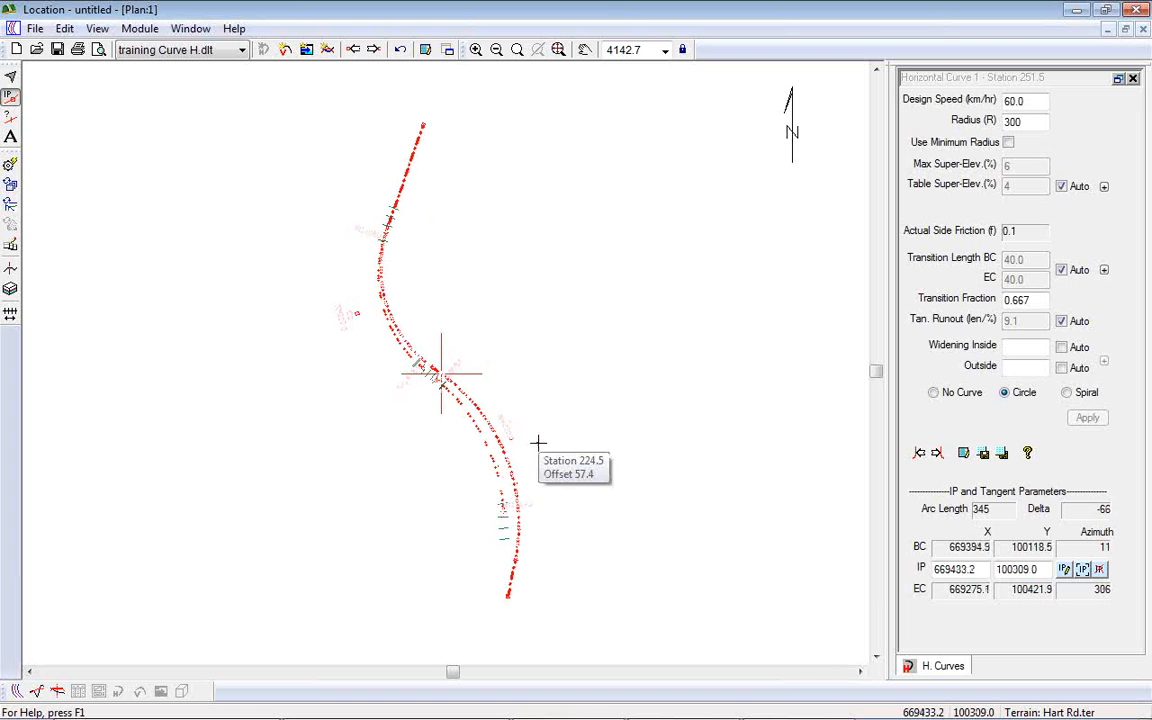
pyautogui.moveTo(538, 442); pyautogui.dragTo(501, 421)
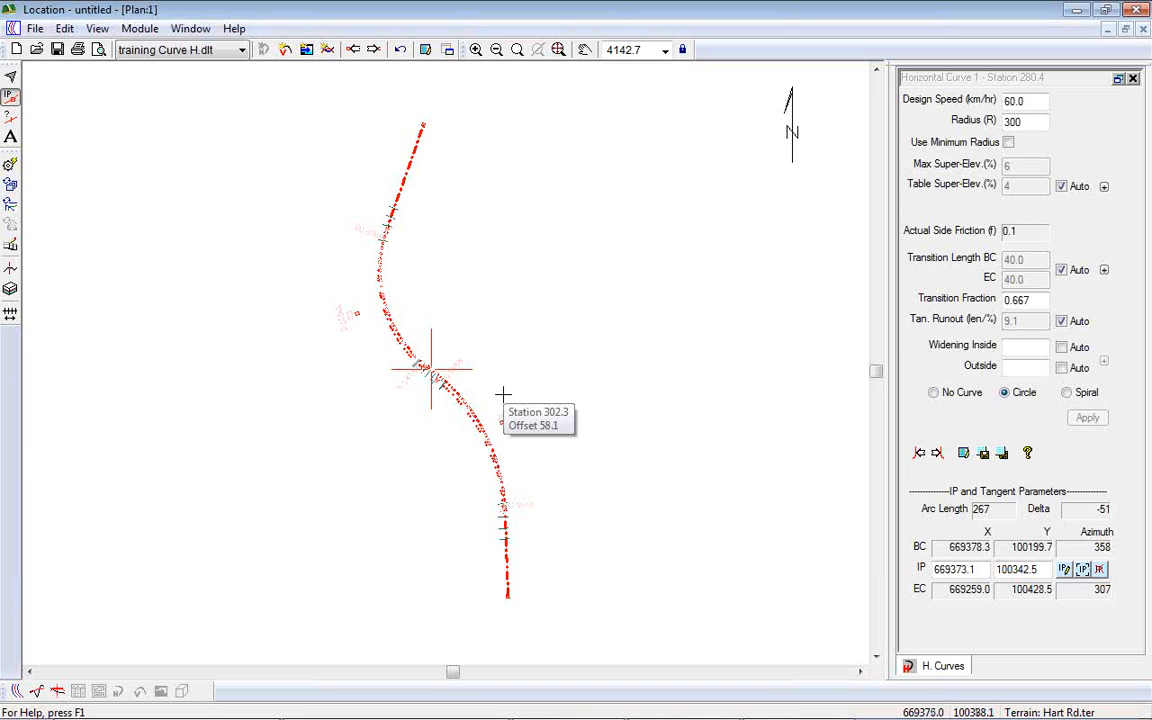
pyautogui.moveTo(503, 395); pyautogui.dragTo(503, 395)
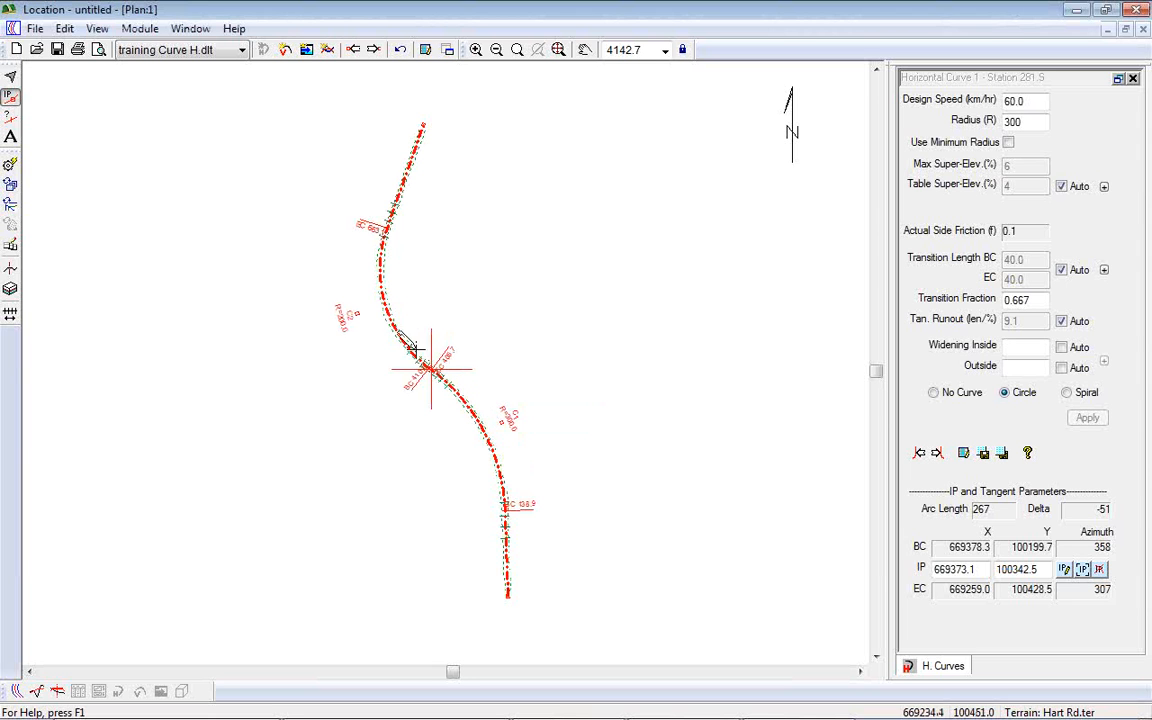
# Step: Lock the display scale and examine the junction between the two horizontal curves in the plan up close
pyautogui.moveTo(420, 362)
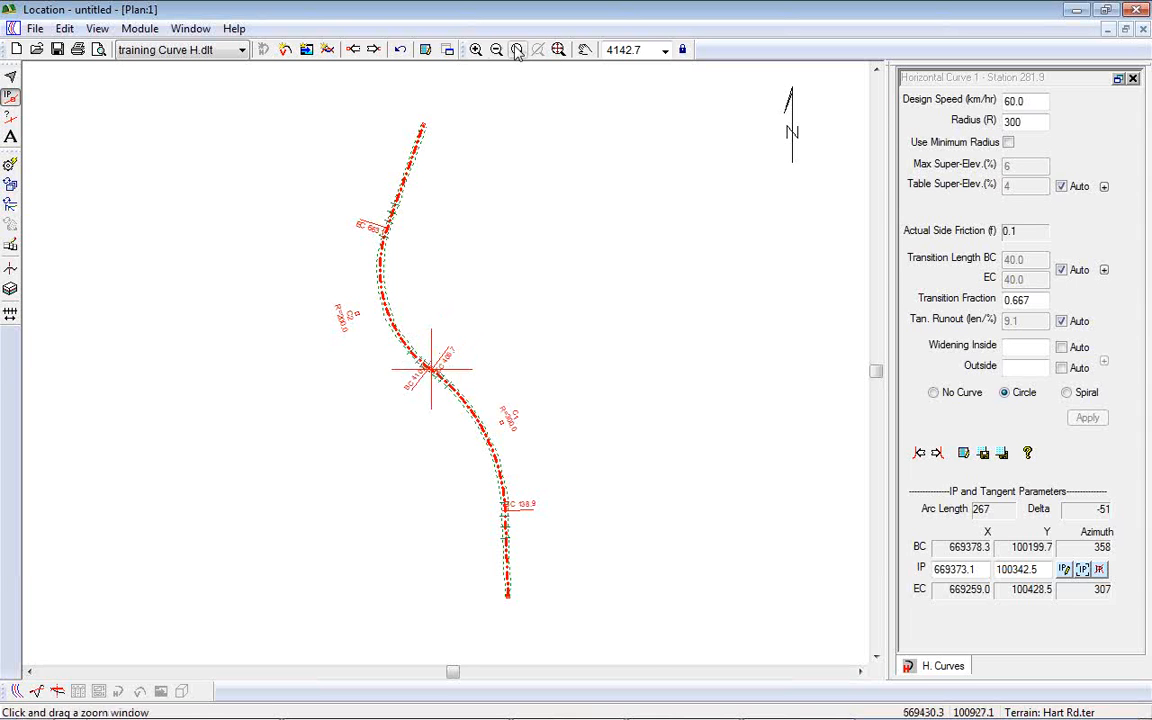
pyautogui.click(684, 51)
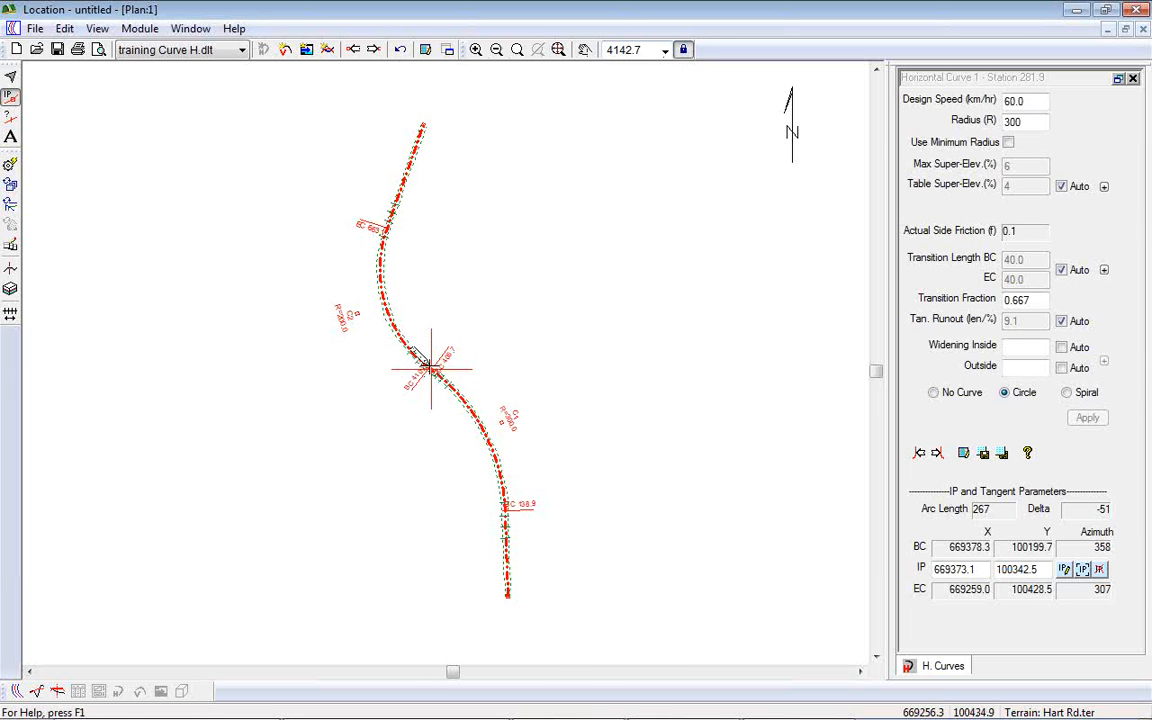
pyautogui.scroll(2, 428, 363)
pyautogui.moveTo(535, 318)
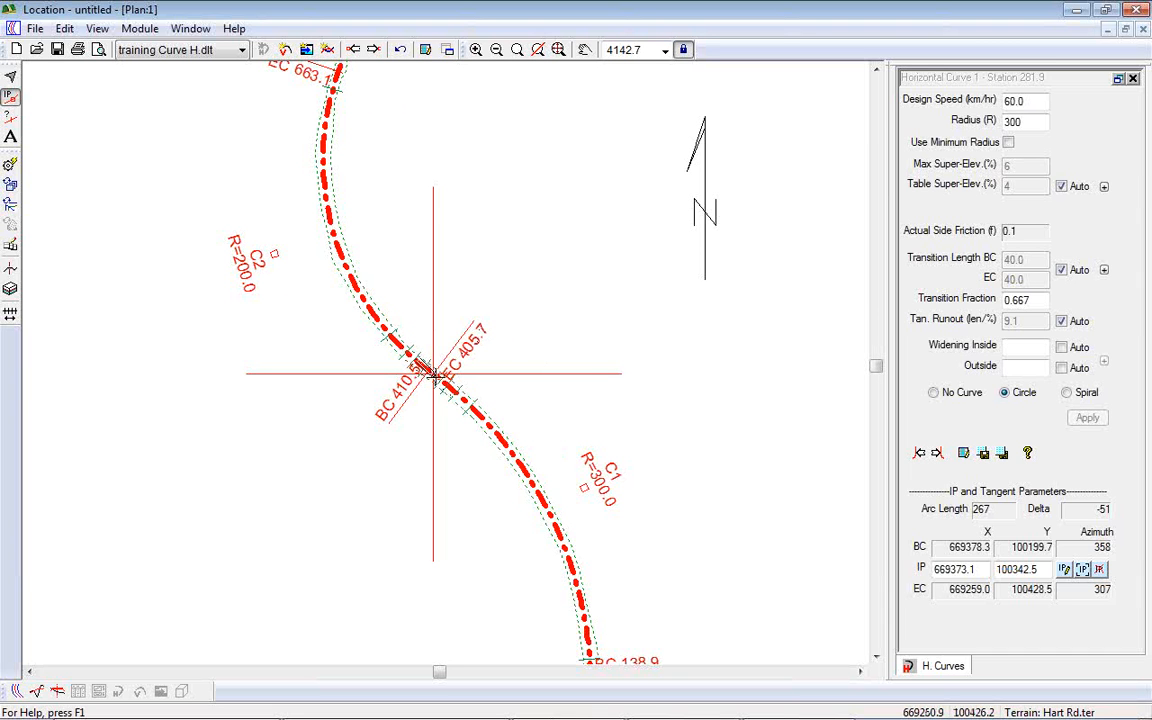
pyautogui.moveTo(538, 405)
pyautogui.scroll(-2, 558, 343)
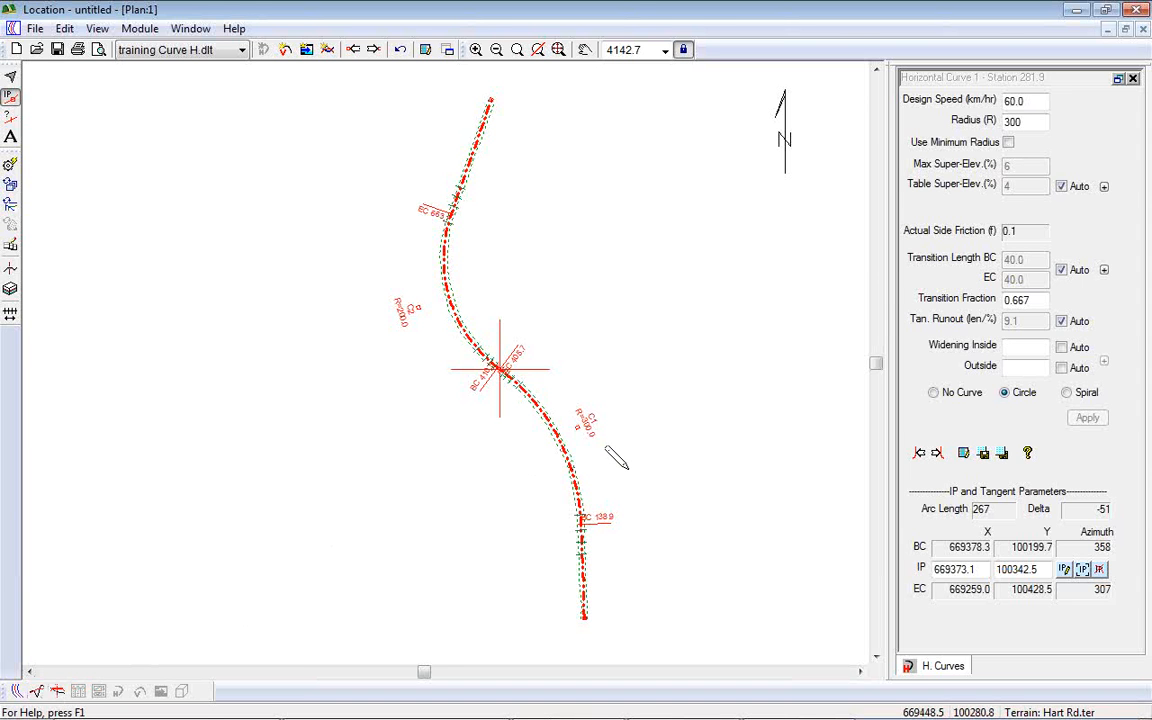
pyautogui.moveTo(605, 449)
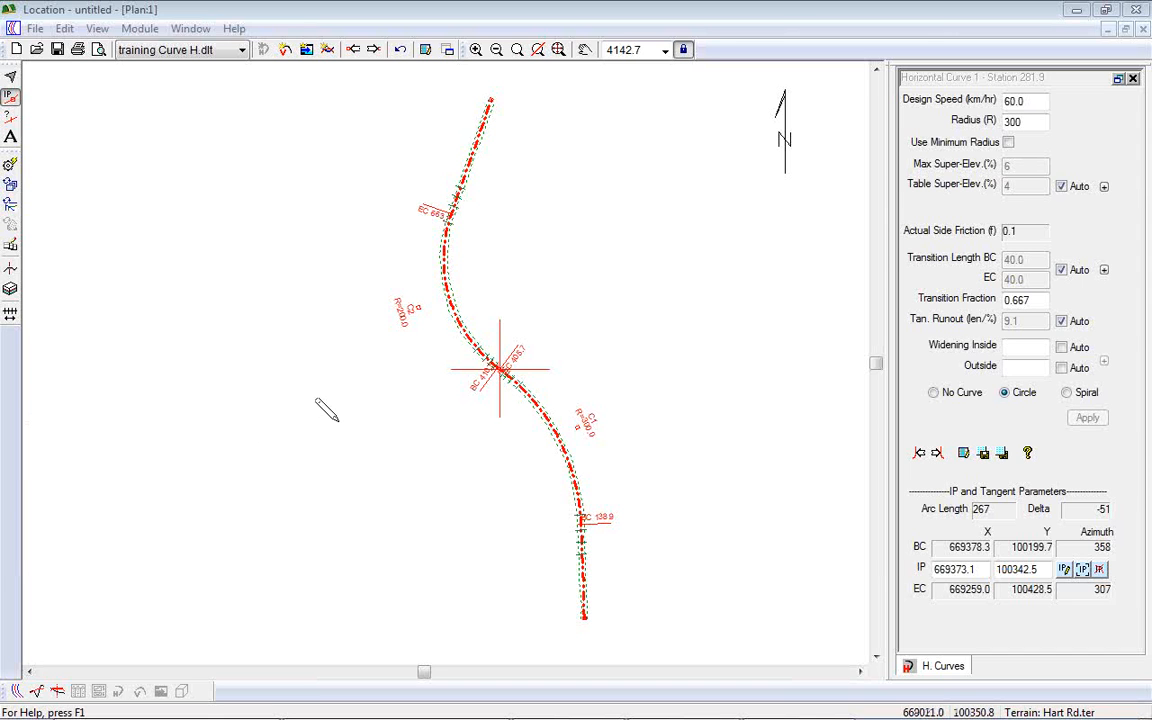
# Step: Switch to the profile window and examine the superelevation diagram where the two curves meet
pyautogui.click(37, 692)
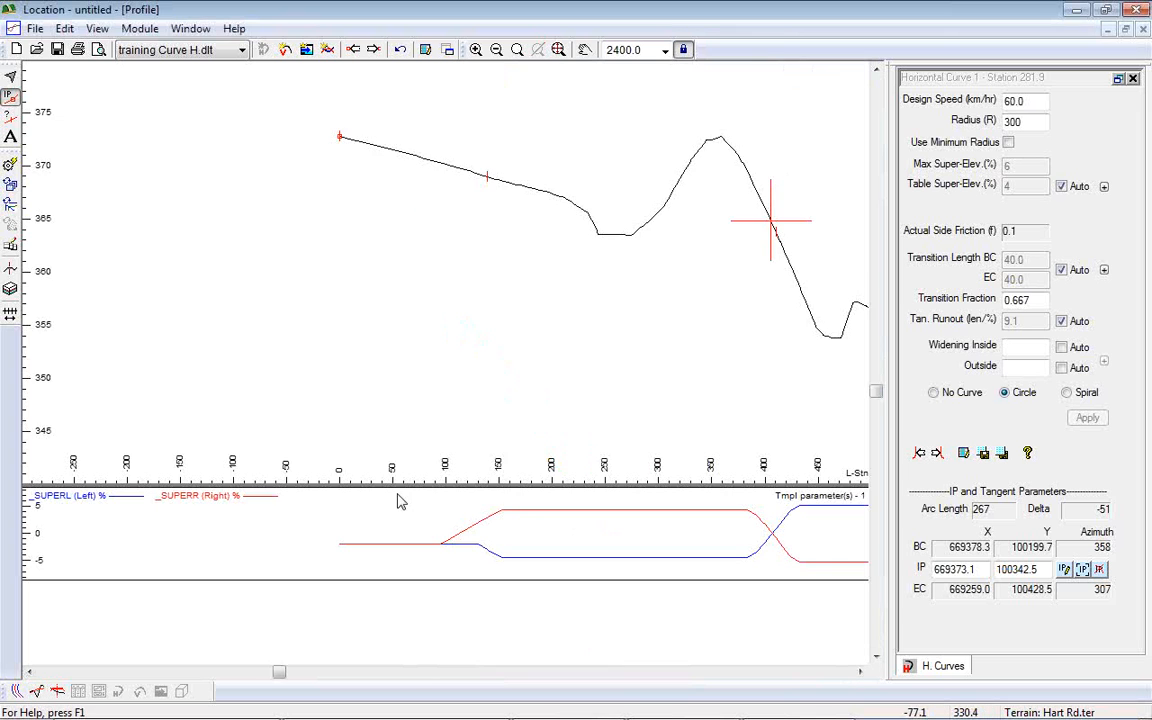
pyautogui.moveTo(758, 257); pyautogui.dragTo(446, 288)
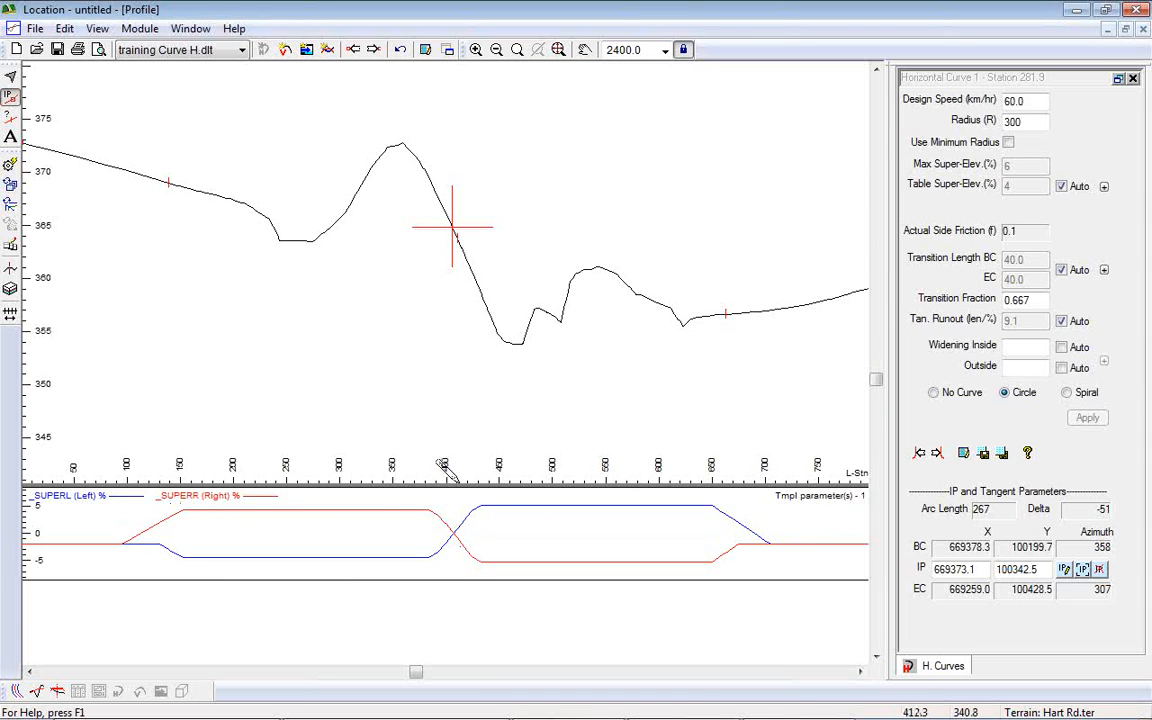
# Step: Enlarge the profile area and draw a straight grade line from the profile's start to its end at about station 841.4, elevation 360.5
pyautogui.moveTo(461, 494); pyautogui.dragTo(452, 616)
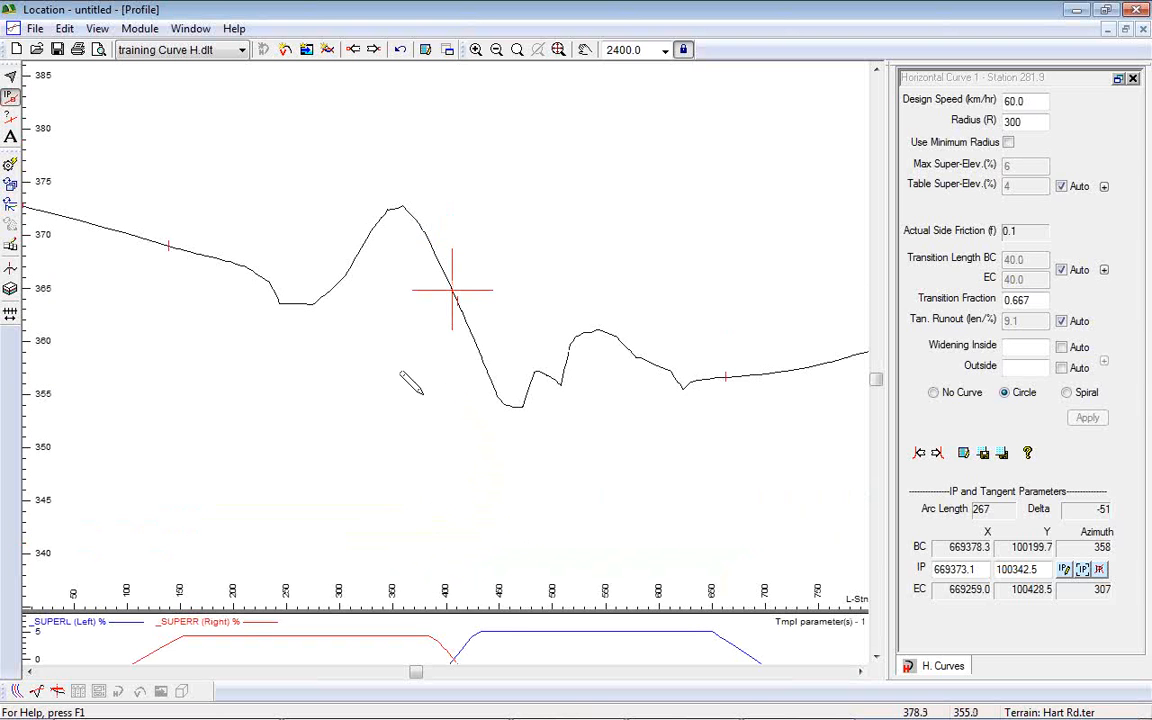
pyautogui.scroll(-5, 430, 291)
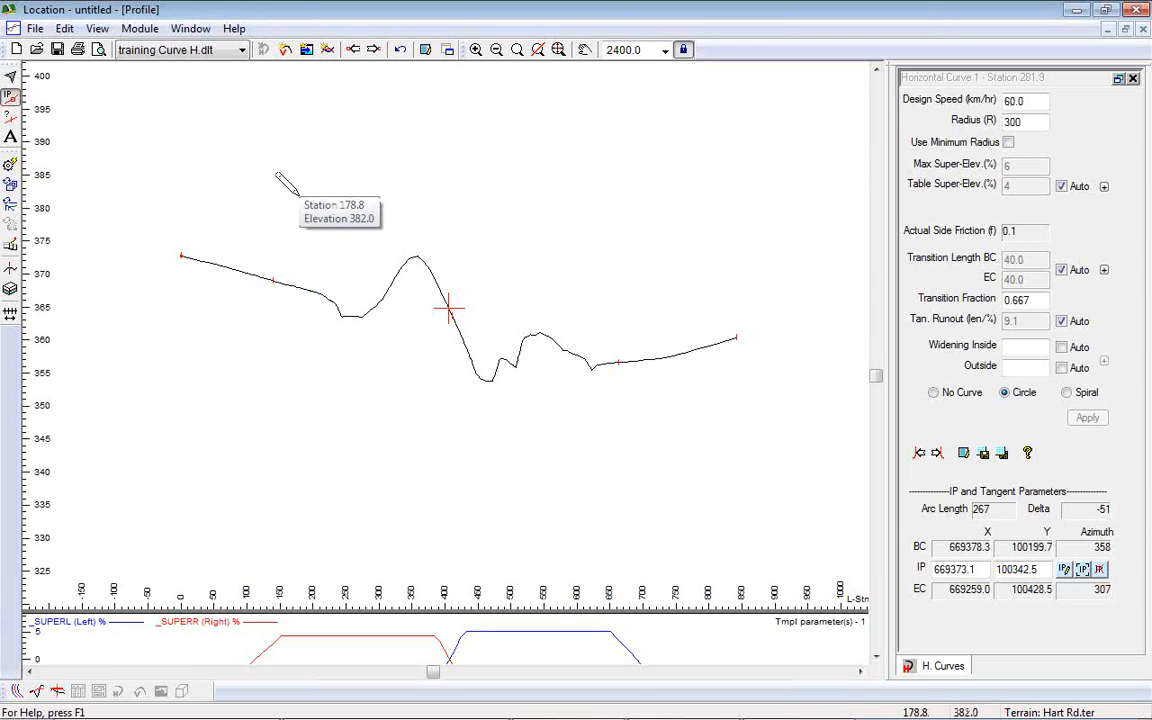
pyautogui.click(395, 203)
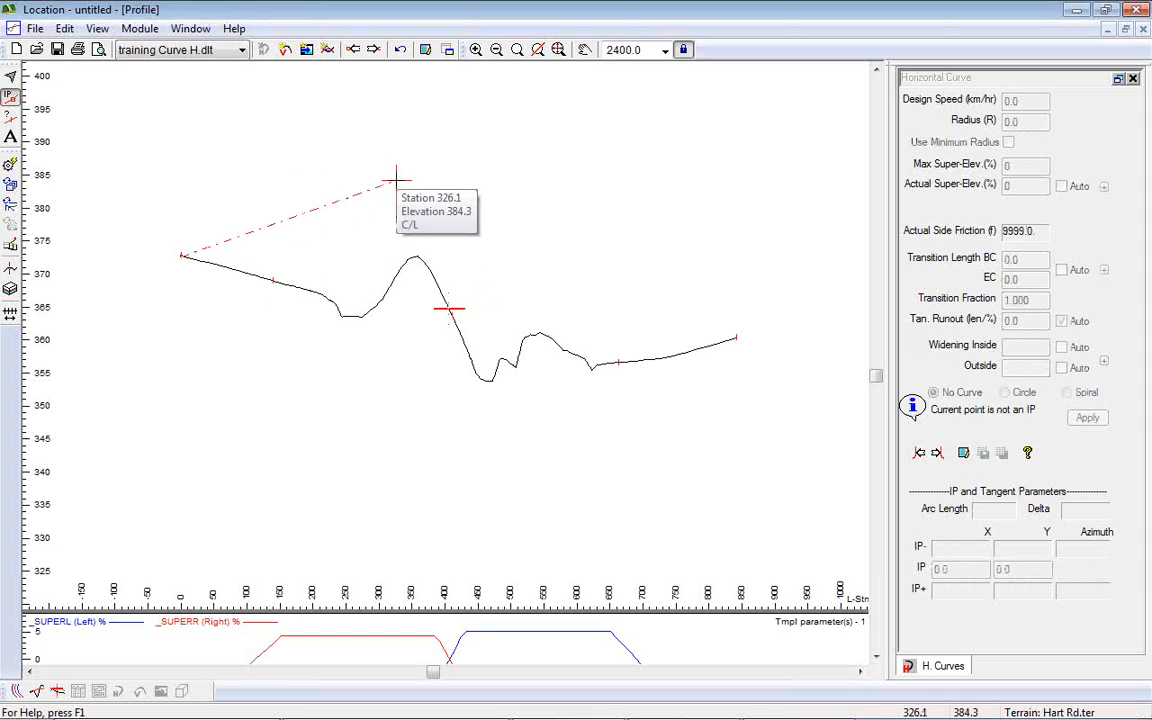
pyautogui.click(816, 338)
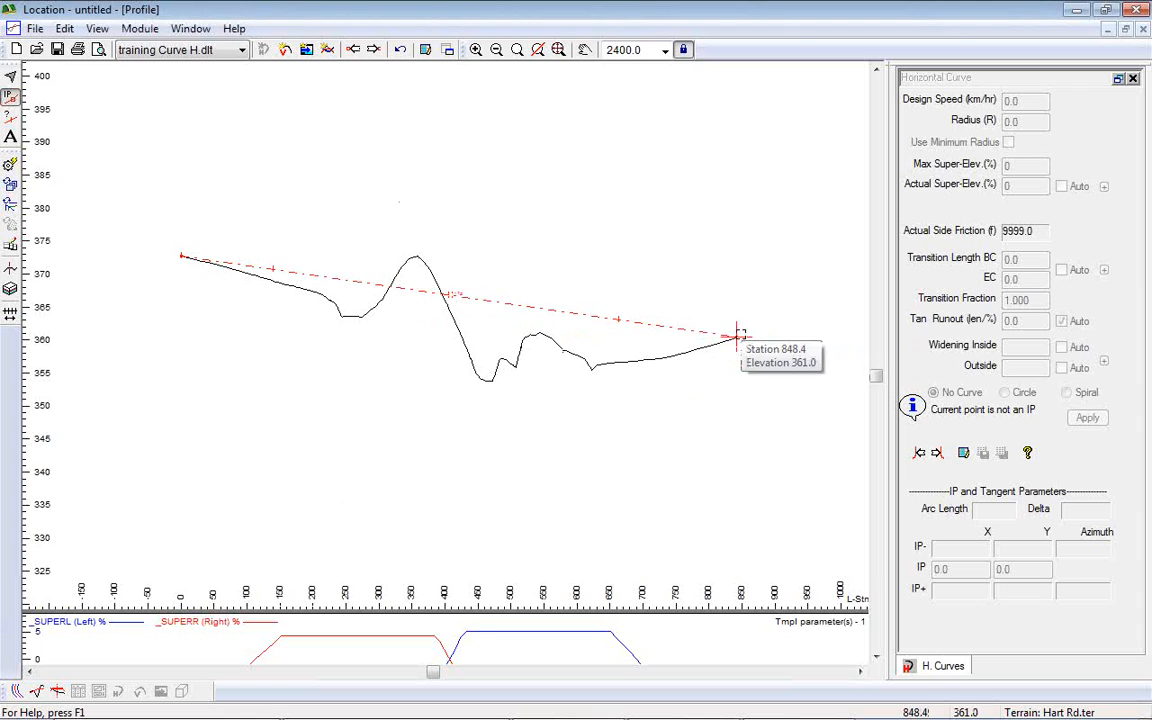
pyautogui.click(740, 333)
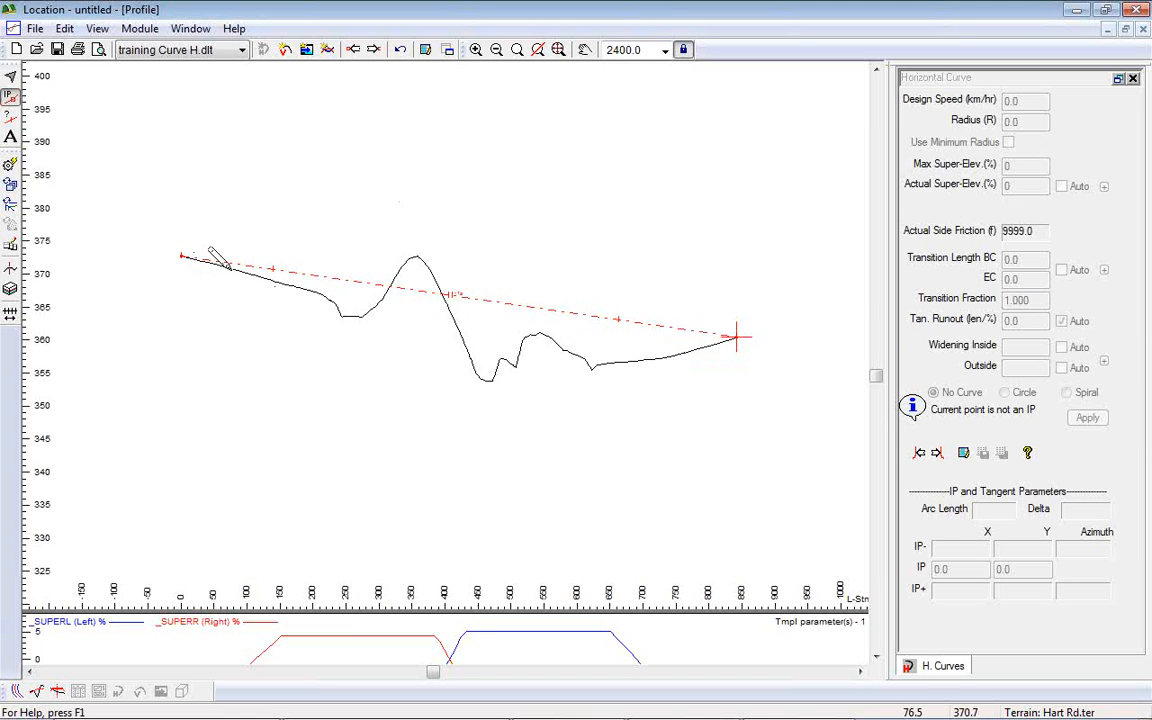
# Step: Add four vertical IPs to the grade line at about stations 246.9, 710.6, 367.2 and 512.9, elevations 366.6, 356.8, 369.1 and 357.6
pyautogui.moveTo(341, 280); pyautogui.dragTo(344, 296)
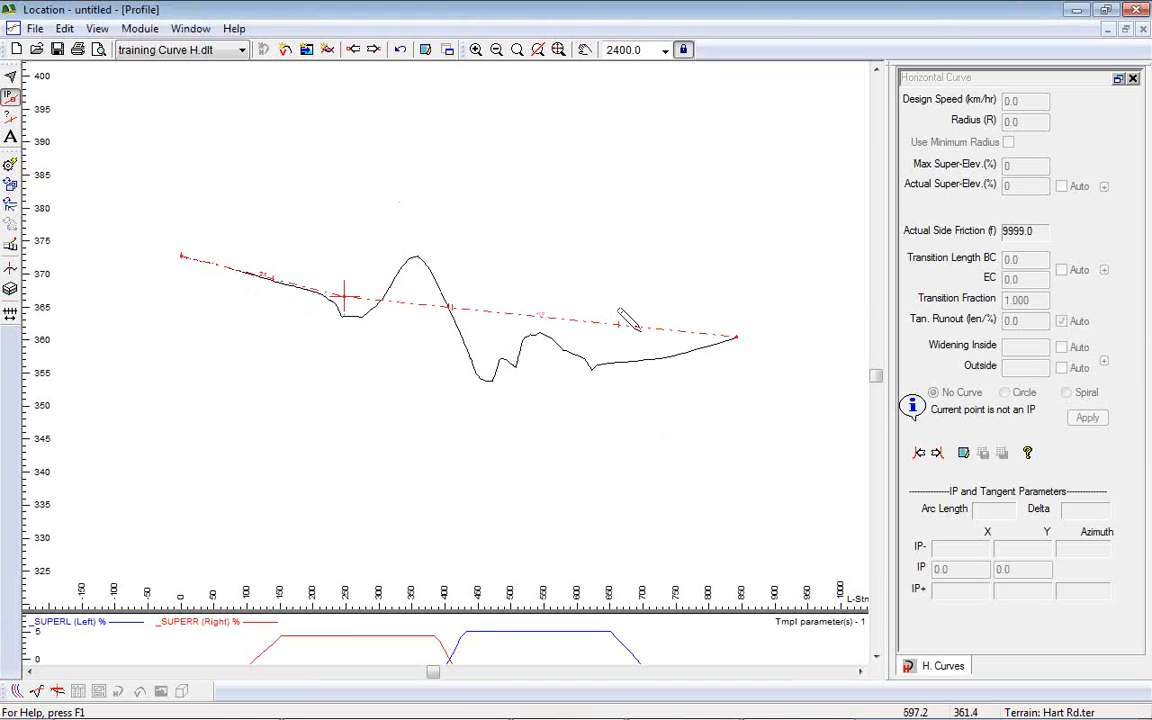
pyautogui.moveTo(622, 317); pyautogui.dragTo(650, 362)
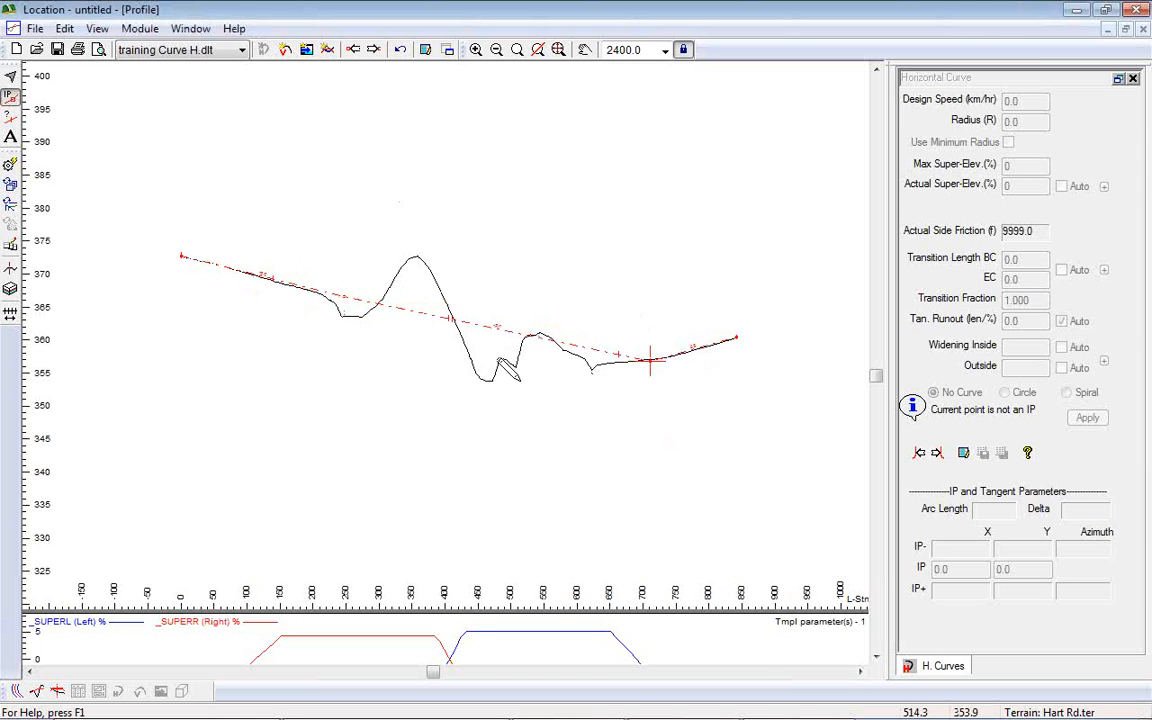
pyautogui.moveTo(396, 304)
pyautogui.mouseDown()
pyautogui.moveTo(398, 313)
pyautogui.moveTo(386, 282)
pyautogui.moveTo(423, 280)
pyautogui.mouseUp()
pyautogui.moveTo(537, 319)
pyautogui.mouseDown()
pyautogui.moveTo(540, 368)
pyautogui.moveTo(527, 391)
pyautogui.moveTo(530, 362)
pyautogui.moveTo(518, 358)
pyautogui.mouseUp()
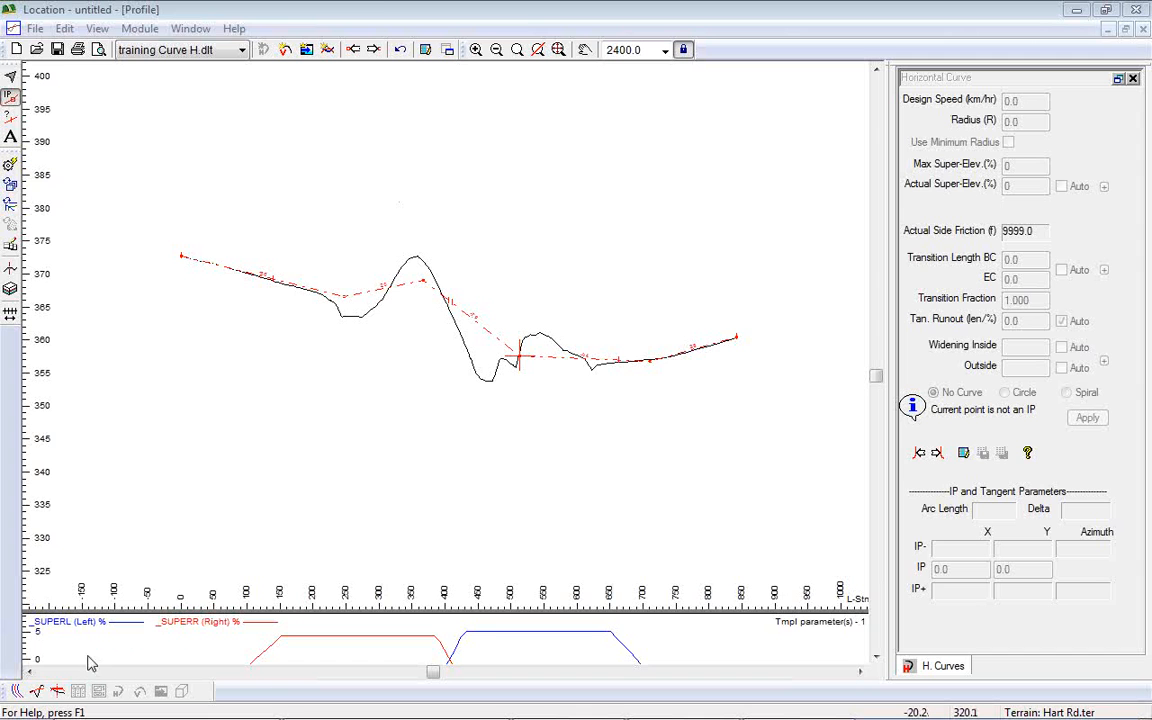
# Step: Open the vertical curve settings for the current IP alongside the horizontal ones and restore the profile window
pyautogui.click(285, 50)
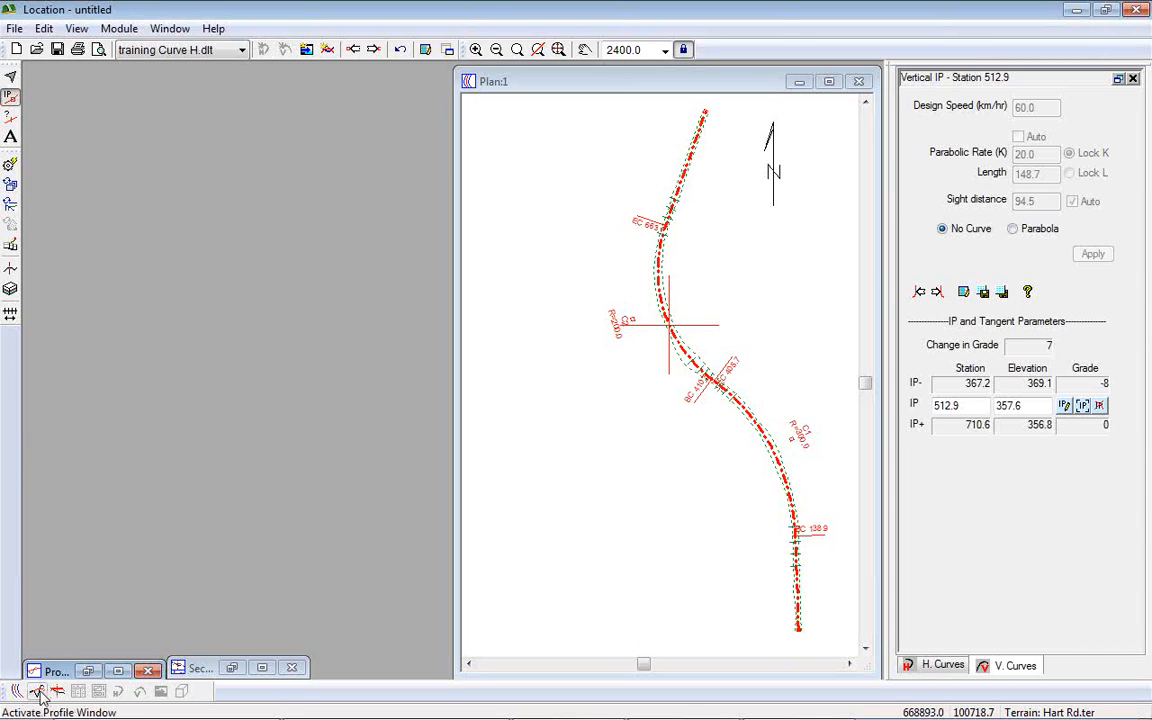
pyautogui.click(64, 670)
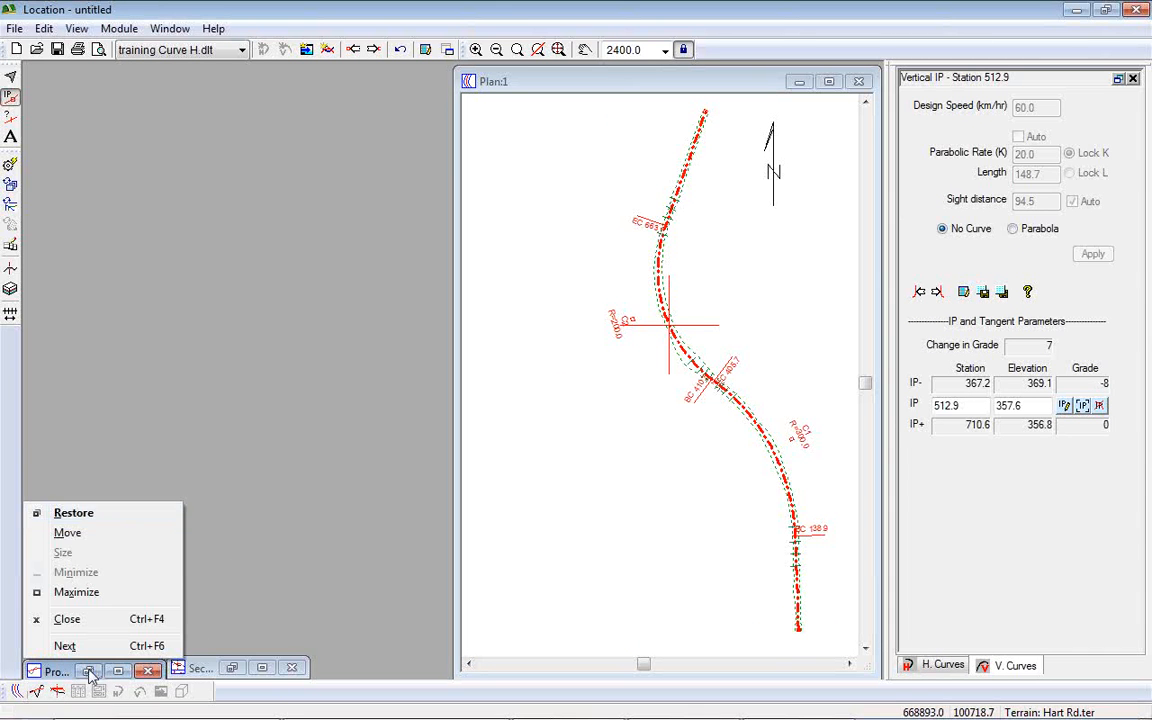
pyautogui.click(90, 671)
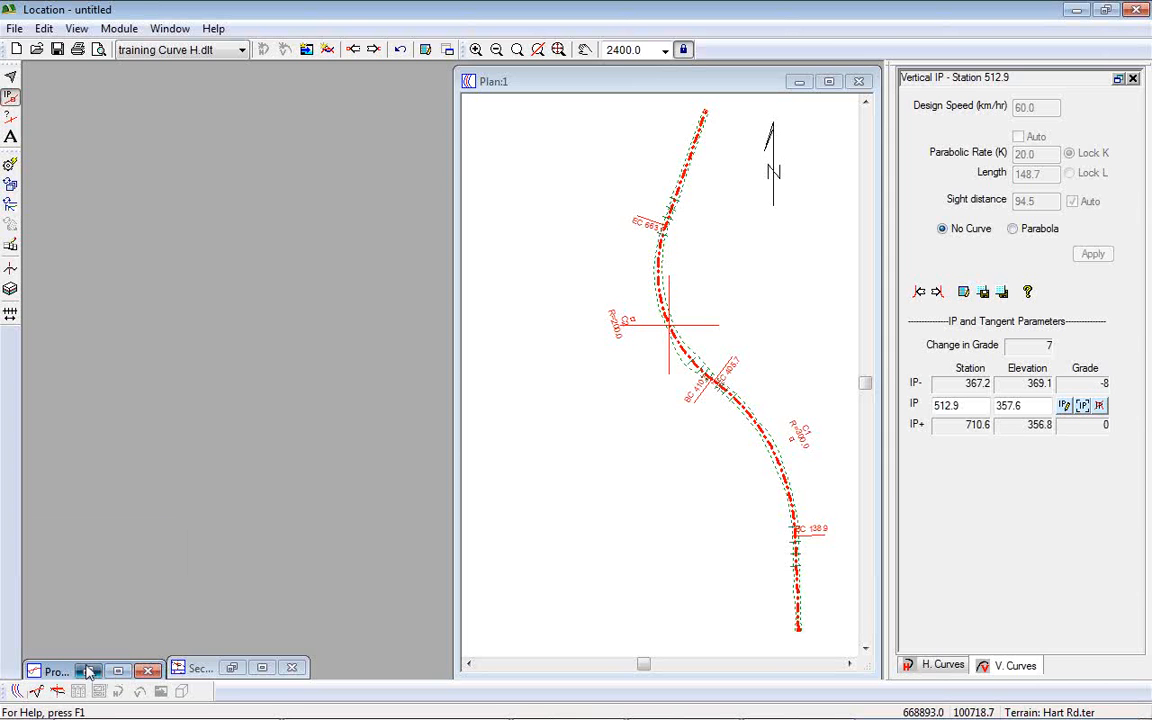
pyautogui.click(88, 671)
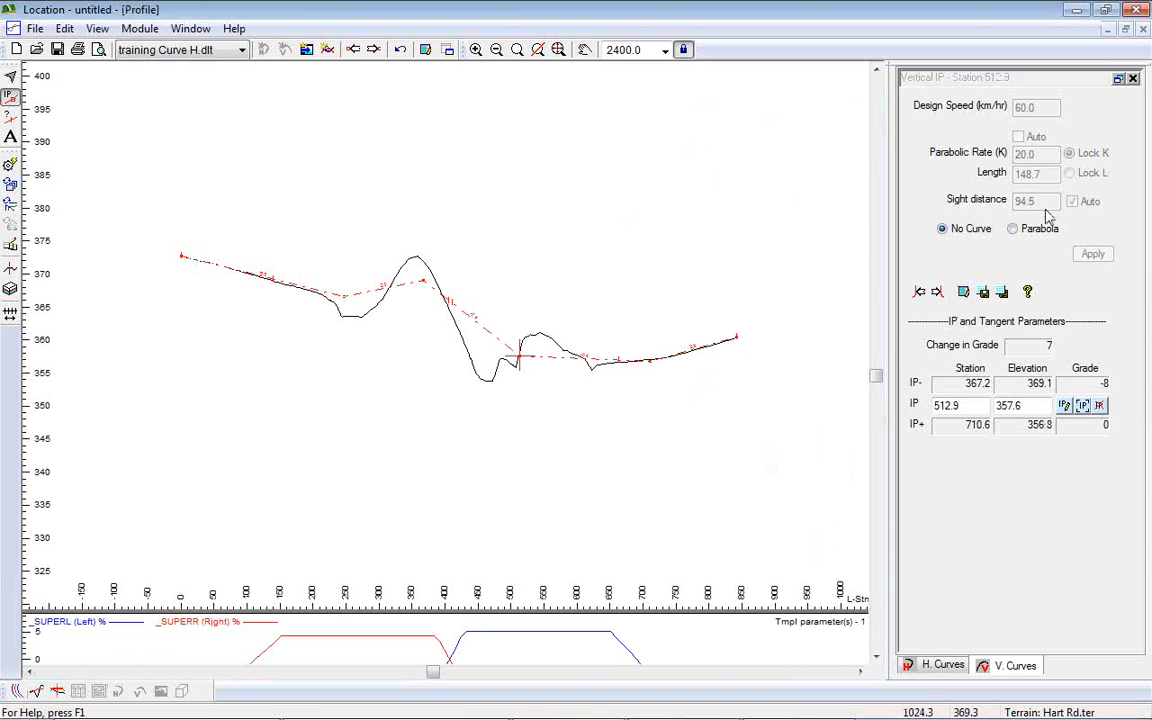
pyautogui.click(945, 665)
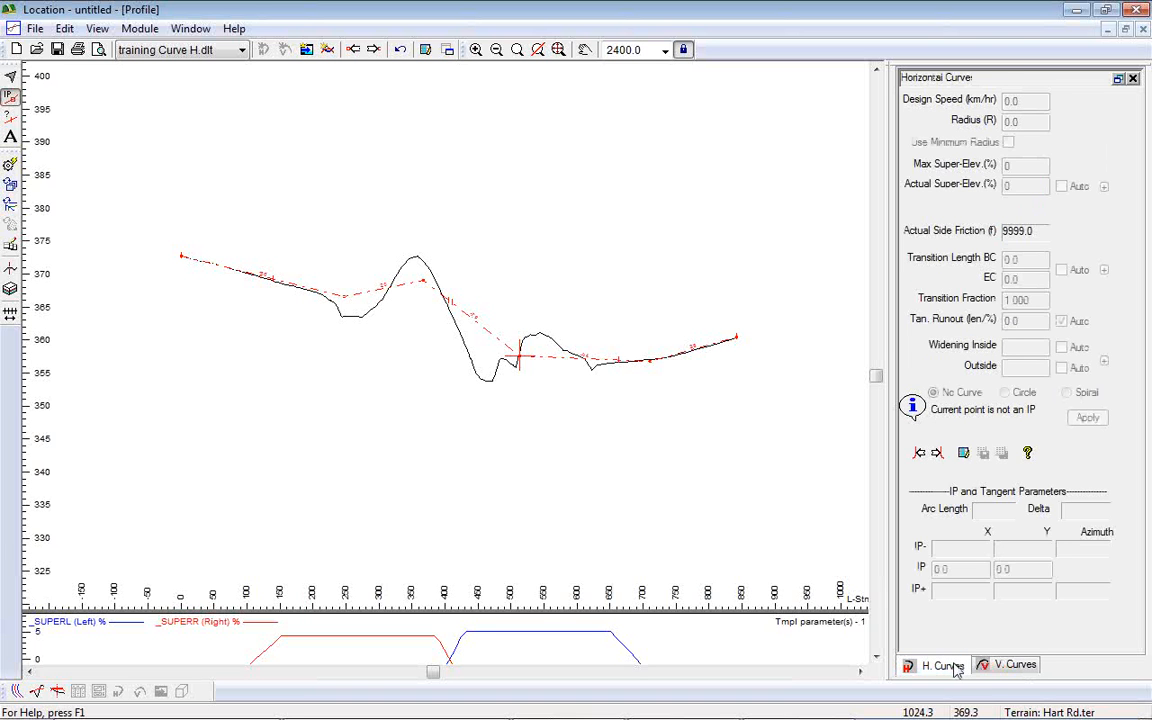
pyautogui.click(1012, 665)
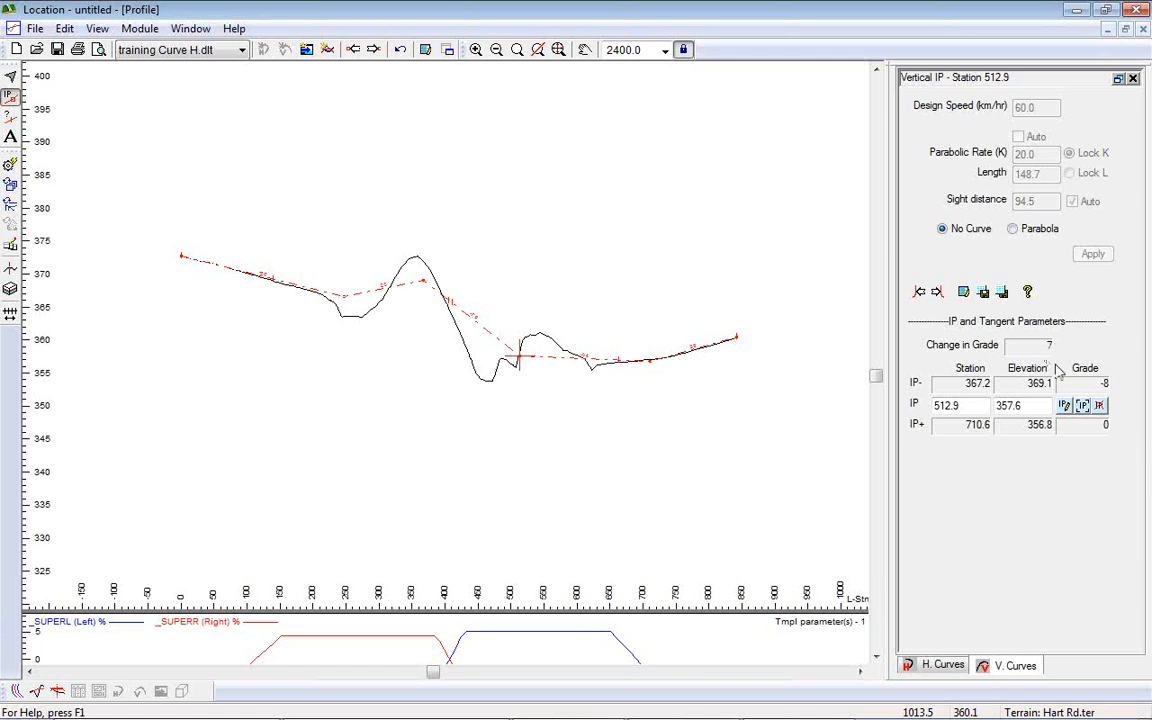
# Step: Go through the vertical IPs and apply a parabolic curve with K 20 at the crest IP at station 367.2
pyautogui.click(919, 292)
pyautogui.click(919, 292)
pyautogui.click(935, 292)
pyautogui.click(920, 292)
pyautogui.click(936, 292)
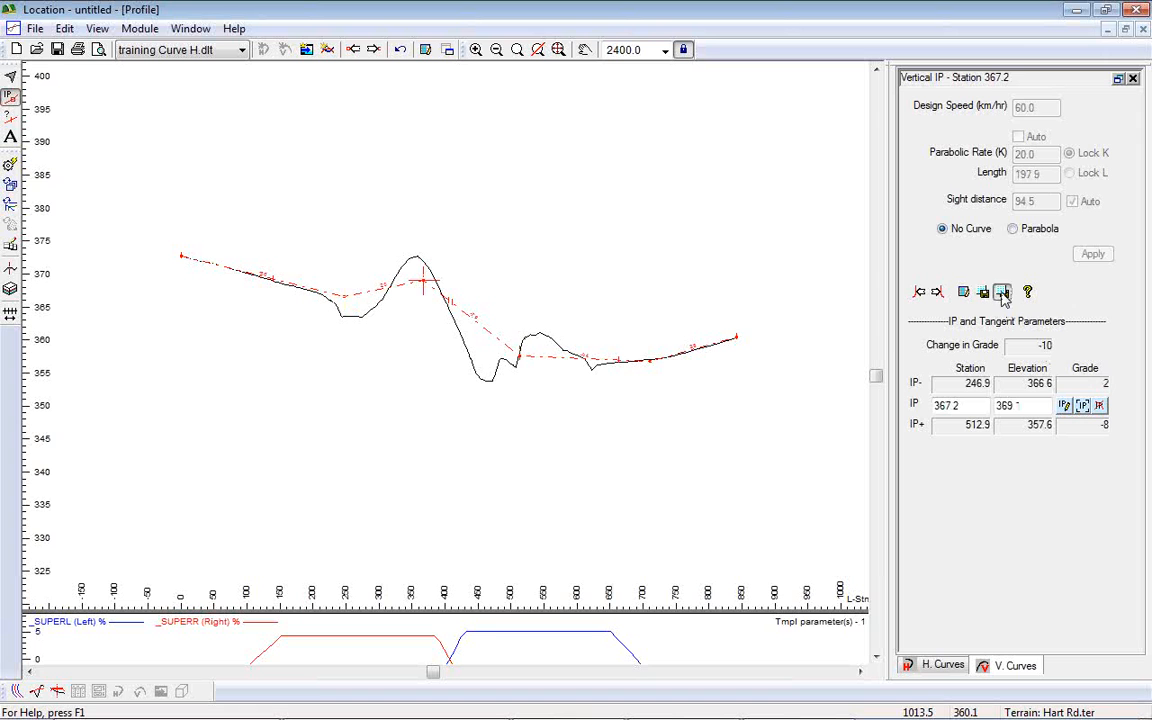
pyautogui.click(1012, 228)
pyautogui.click(1097, 257)
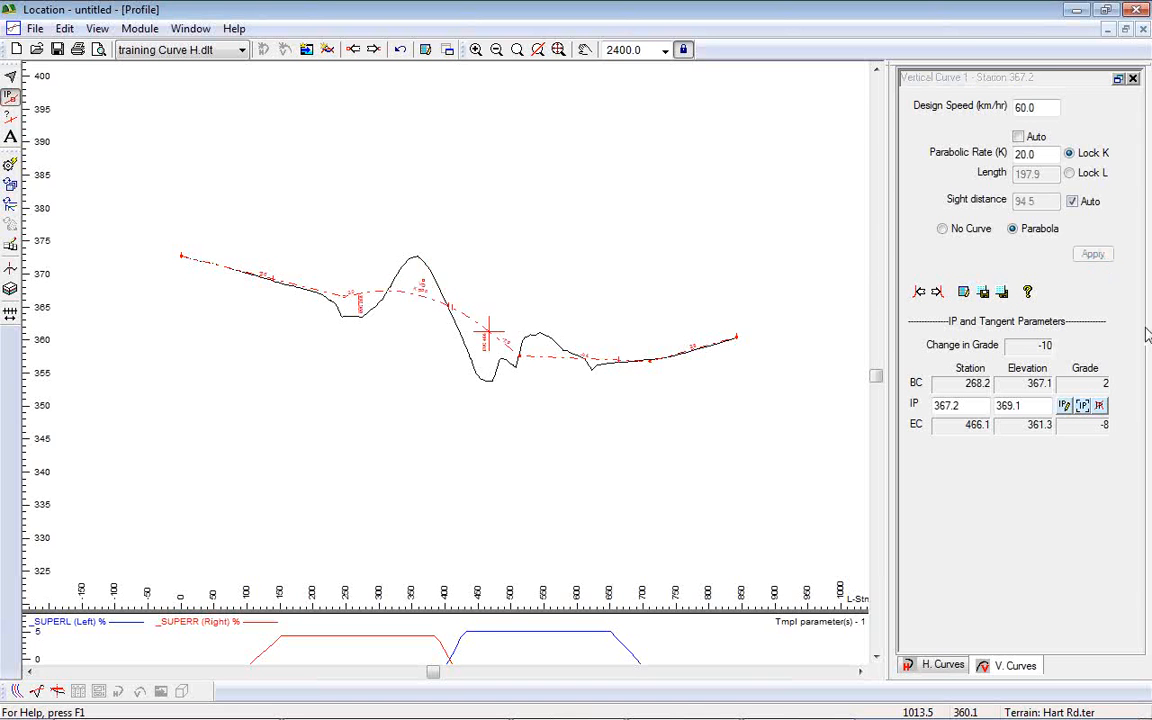
# Step: Try a parabolic curve at the vertical IP at station 246.9, first locking its length, then its K value
pyautogui.click(920, 292)
pyautogui.click(1012, 228)
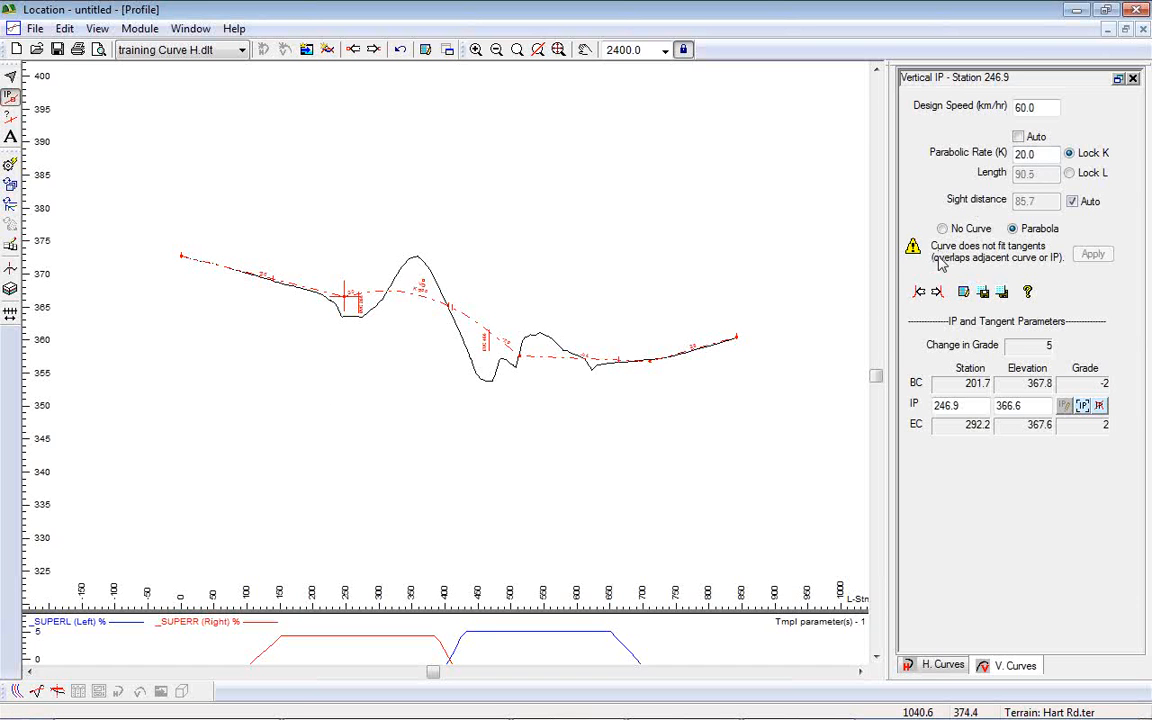
pyautogui.click(1069, 173)
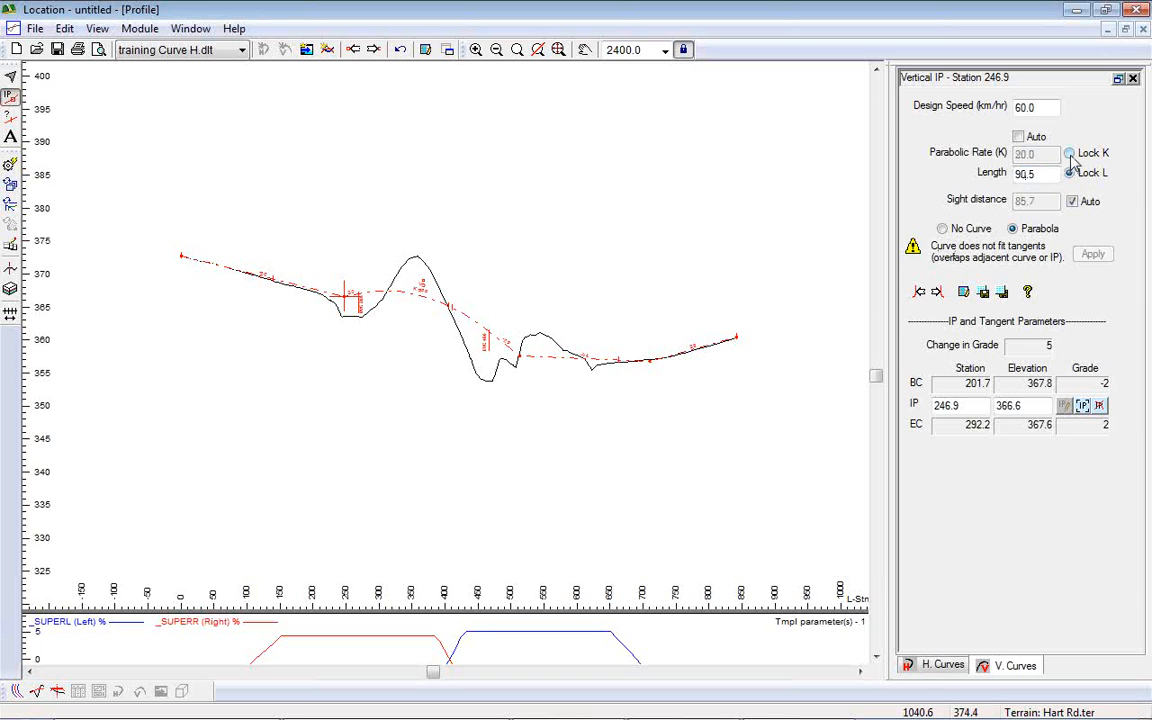
pyautogui.click(1069, 153)
# Step: Move the crest IP to about station 387.6, elevation 366.3, and apply a K 20 parabola at the station 246.9 IP
pyautogui.moveTo(423, 284); pyautogui.dragTo(435, 296)
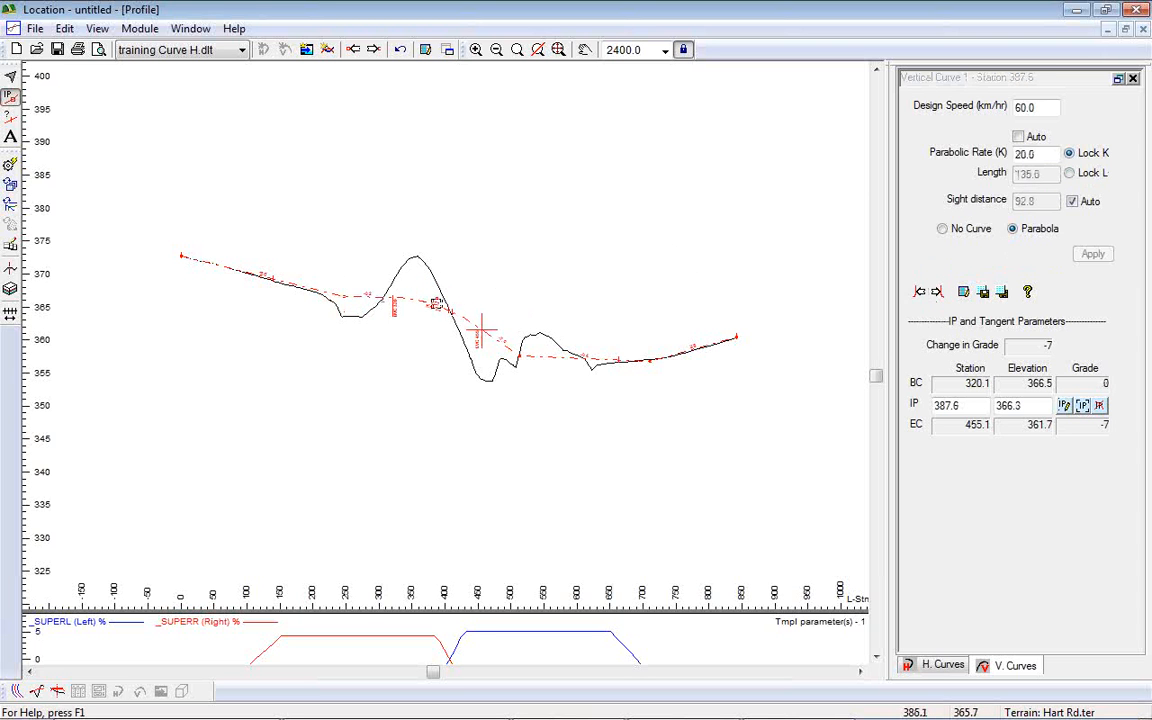
pyautogui.click(919, 291)
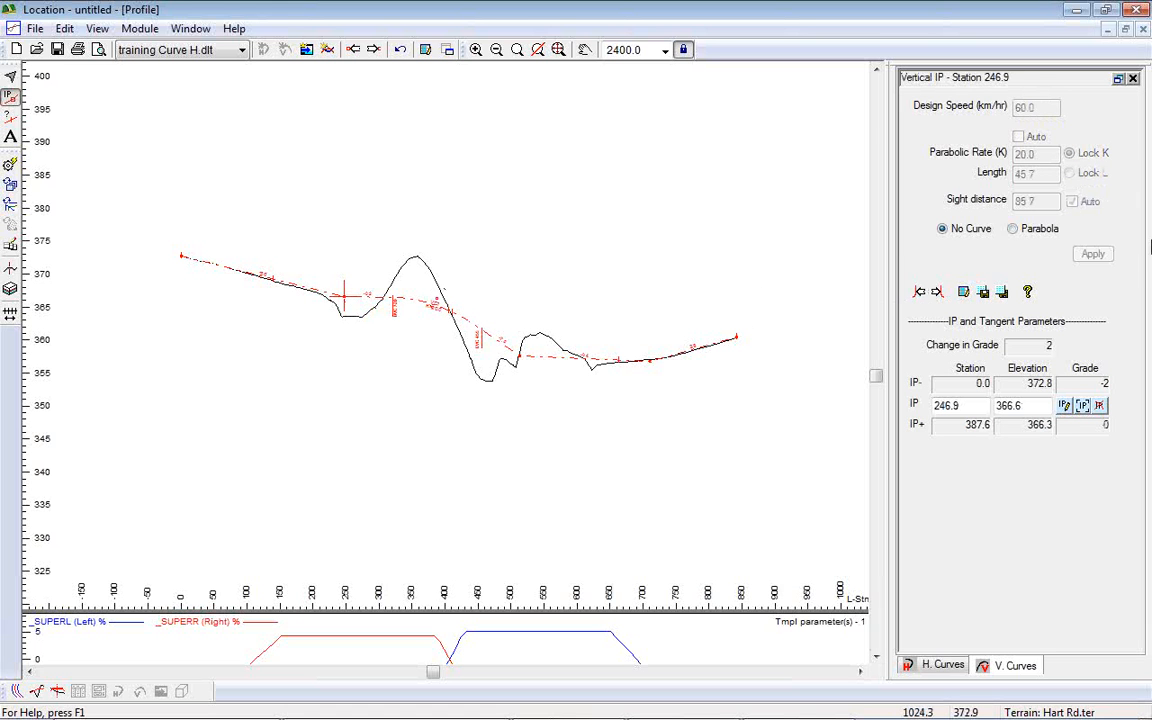
pyautogui.click(1001, 291)
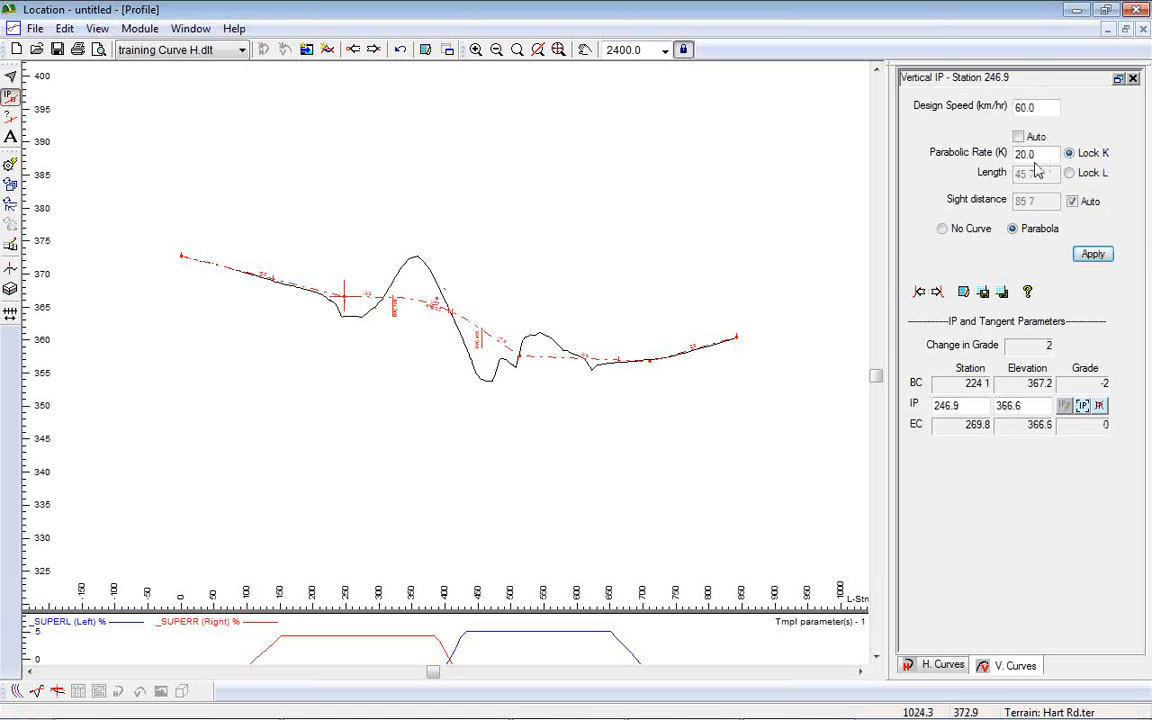
# Step: Try a parabolic curve with K 20 at the vertical IP at station 512.9
pyautogui.click(937, 291)
pyautogui.click(937, 291)
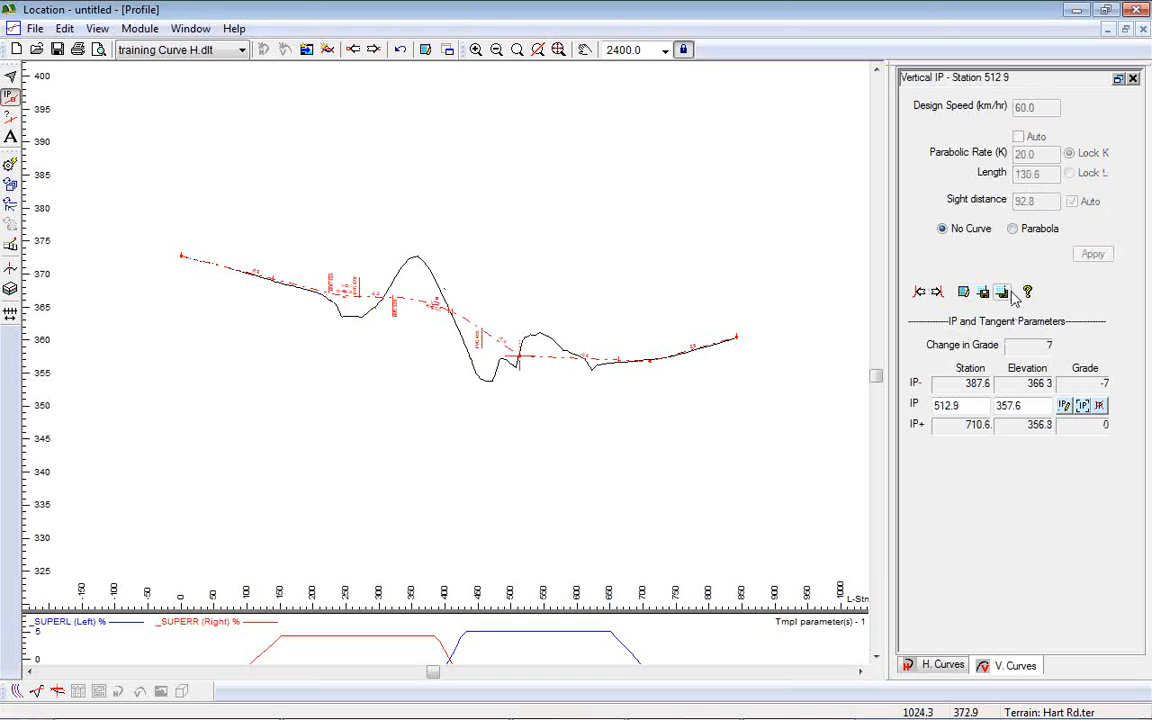
pyautogui.click(1013, 228)
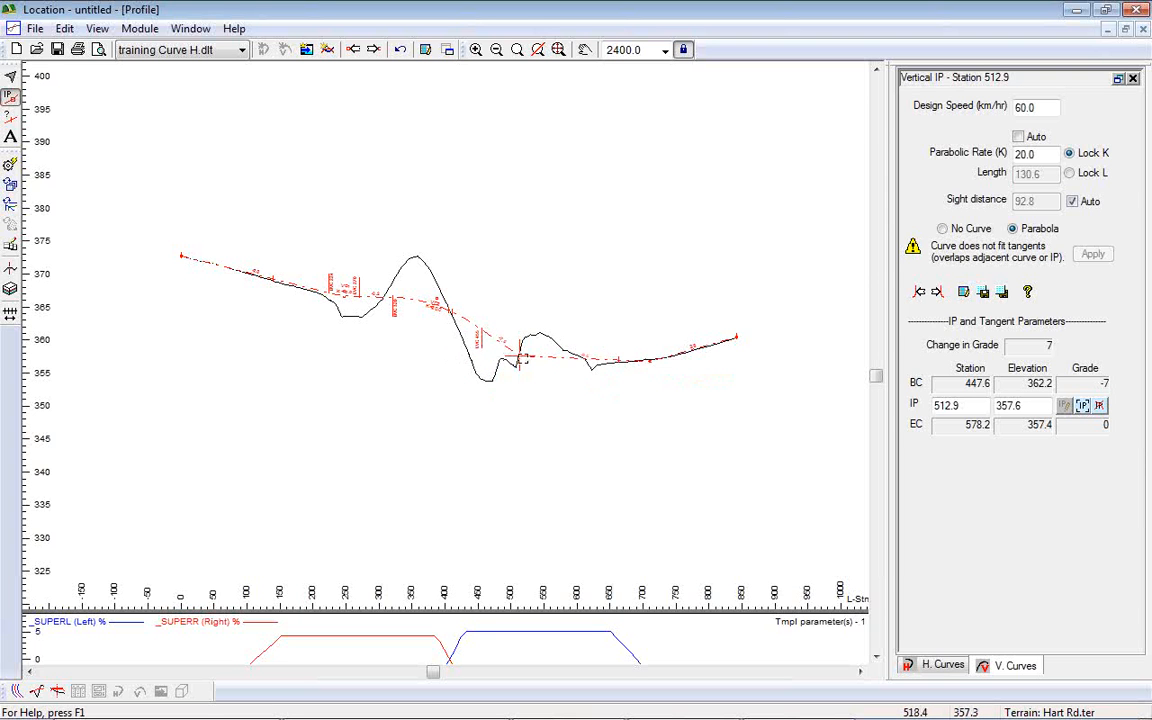
# Step: Delete the vertical IP near station 710 and move the one at station 512.9 to about station 618.0, elevation 355.0
pyautogui.moveTo(650, 360); pyautogui.dragTo(655, 327)
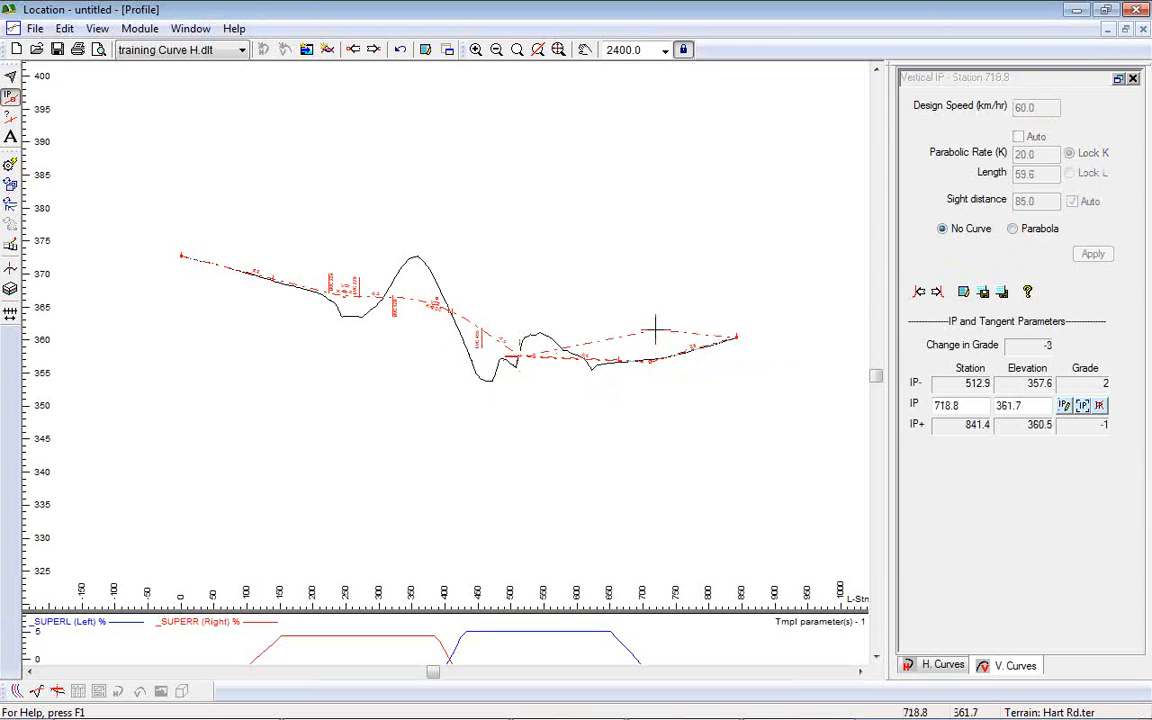
pyautogui.press('Delete')
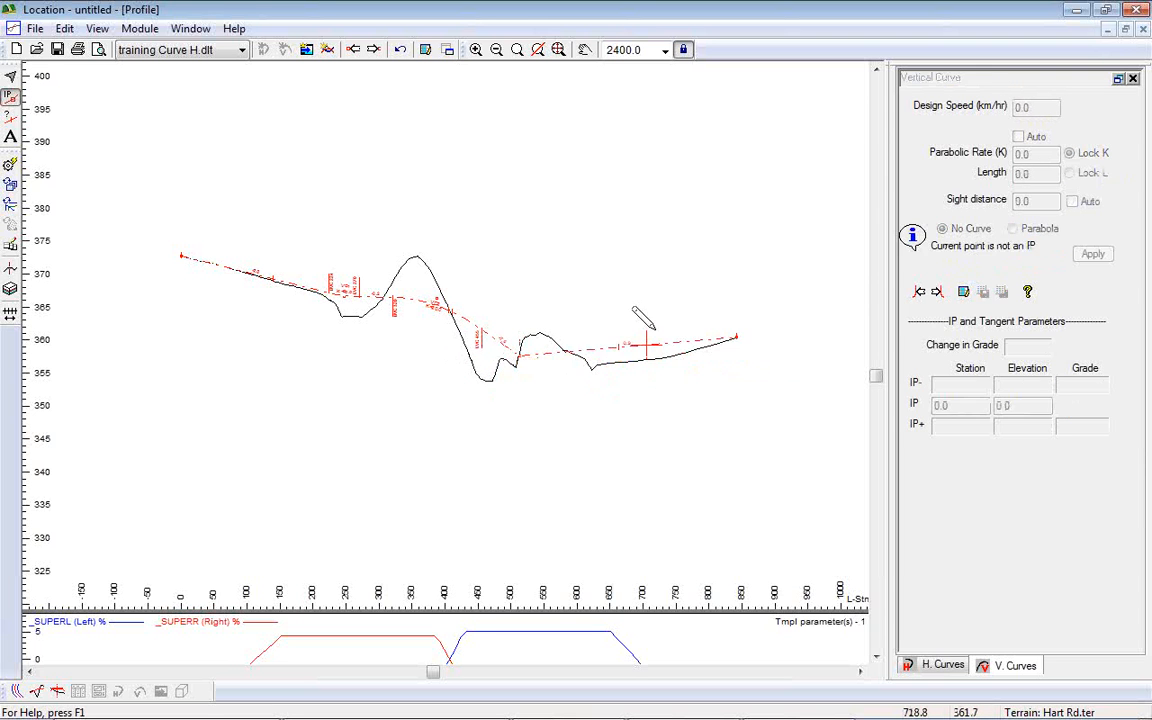
pyautogui.moveTo(540, 360); pyautogui.dragTo(588, 375)
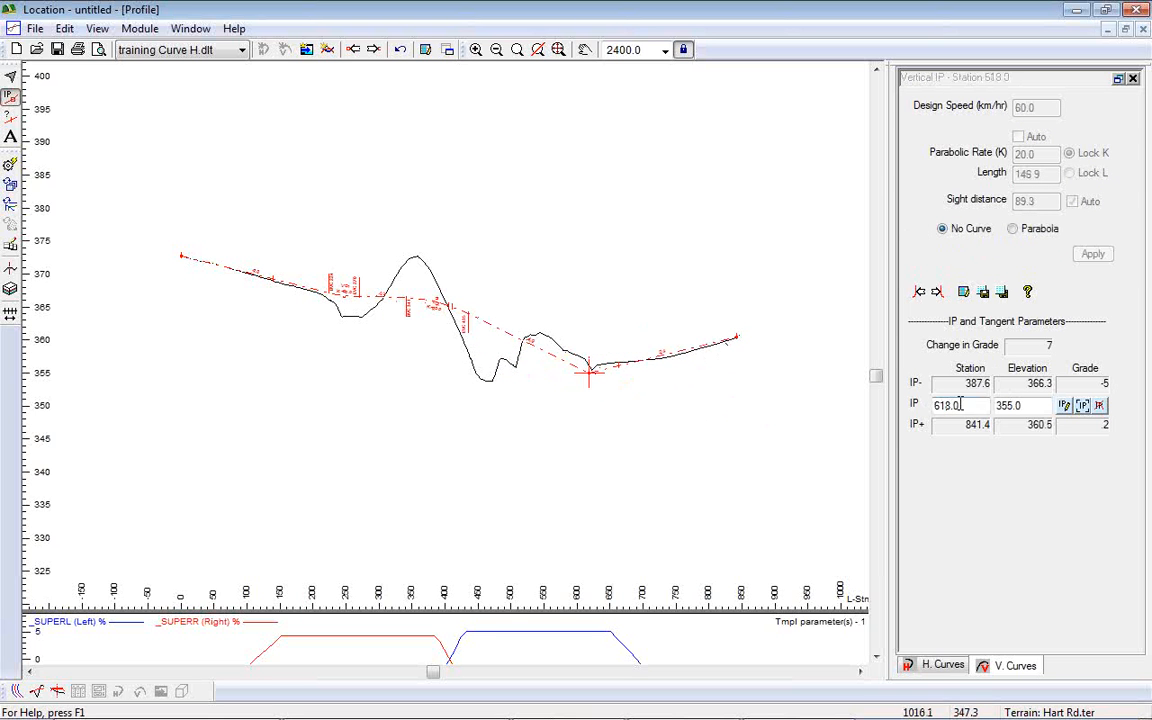
# Step: Apply a parabolic vertical curve with K 20 at the sag IP at station 618.0
pyautogui.click(1013, 228)
pyautogui.click(1106, 254)
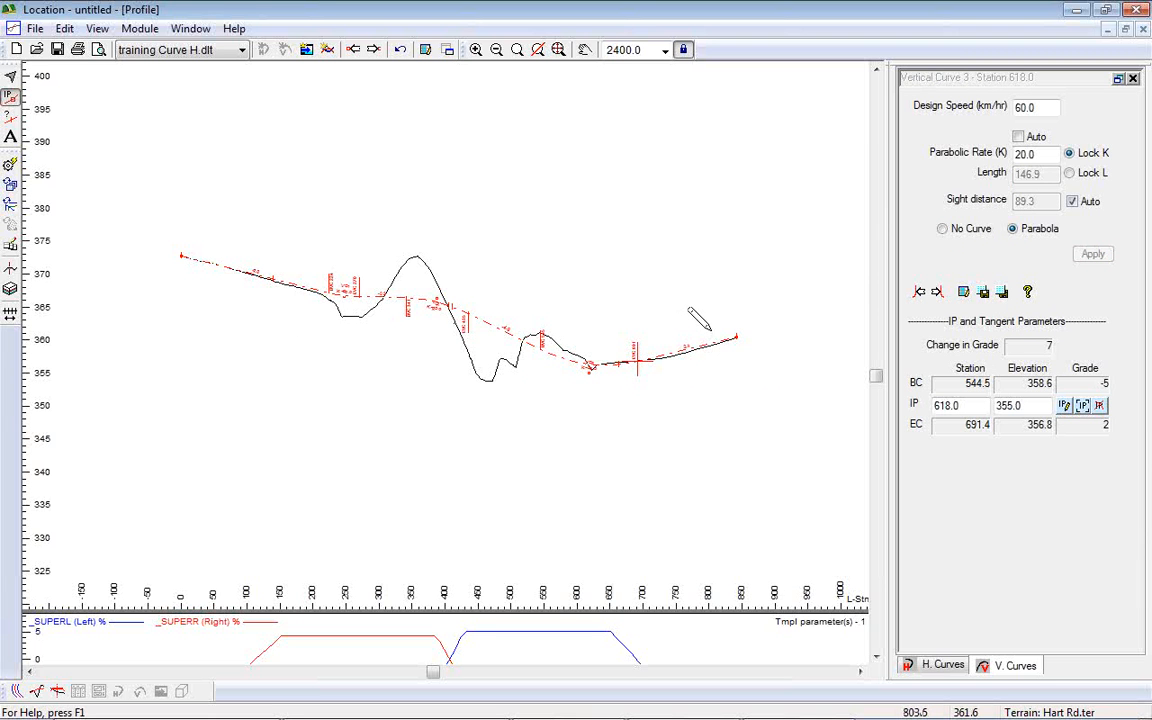
pyautogui.click(737, 337)
# Step: Switch to the plan window, examine the Road Class Specifications from the horizontal curve settings, and close them without changes
pyautogui.click(18, 691)
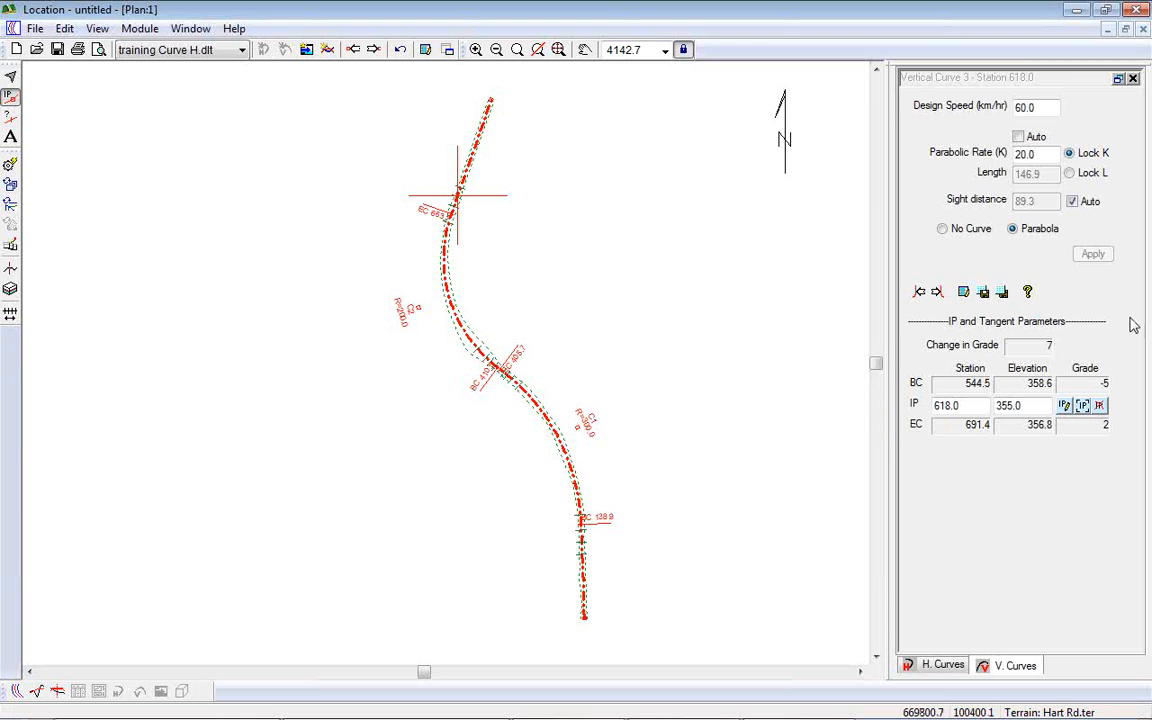
pyautogui.click(945, 665)
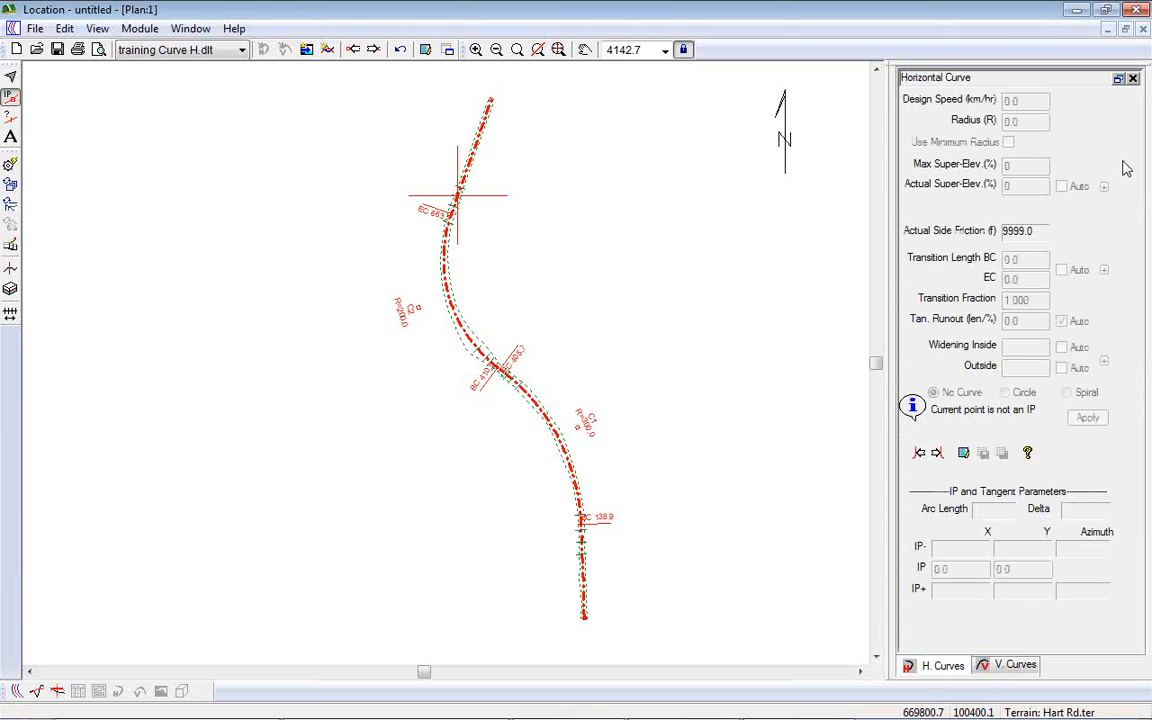
pyautogui.click(963, 453)
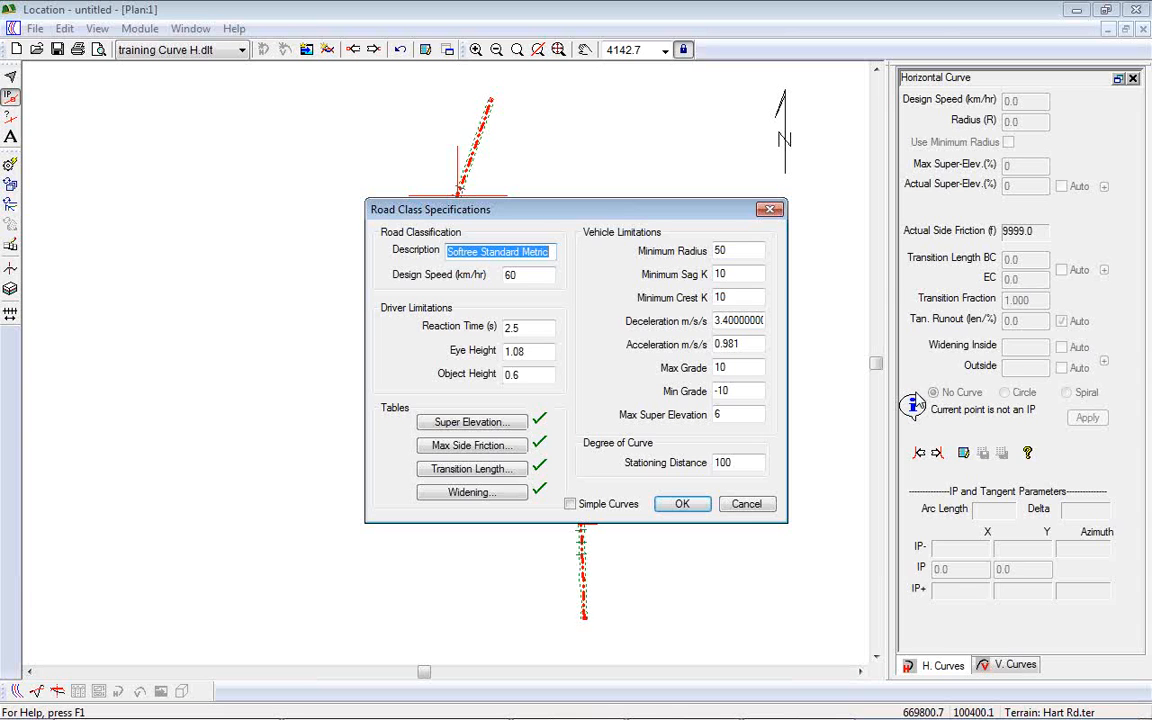
pyautogui.doubleClick(530, 276)
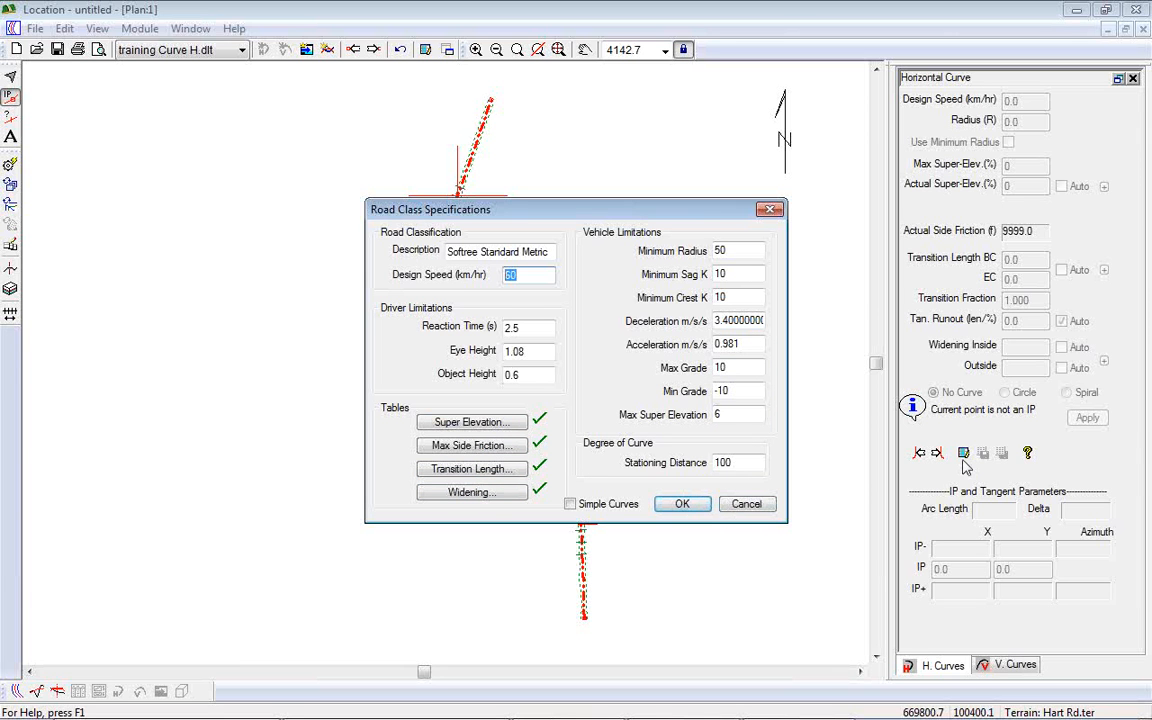
pyautogui.click(758, 507)
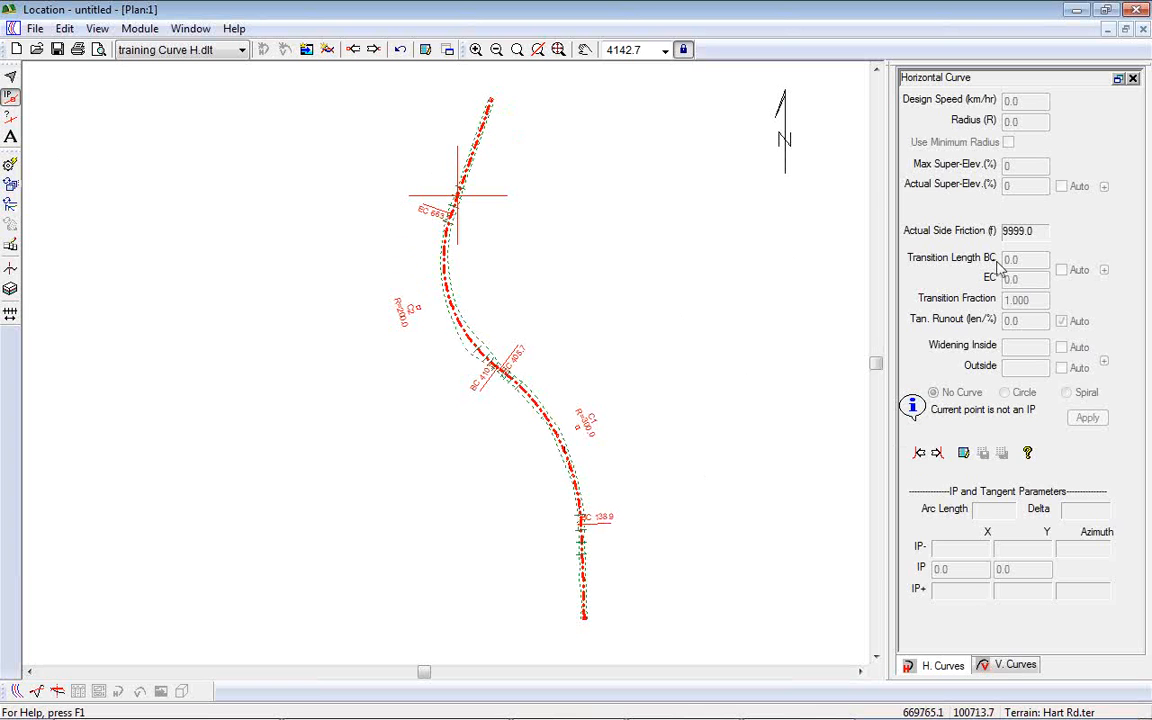
# Step: Select the first horizontal curve, try manual superelevation by turning its Auto option off, and turn it back on
pyautogui.click(923, 453)
pyautogui.click(921, 455)
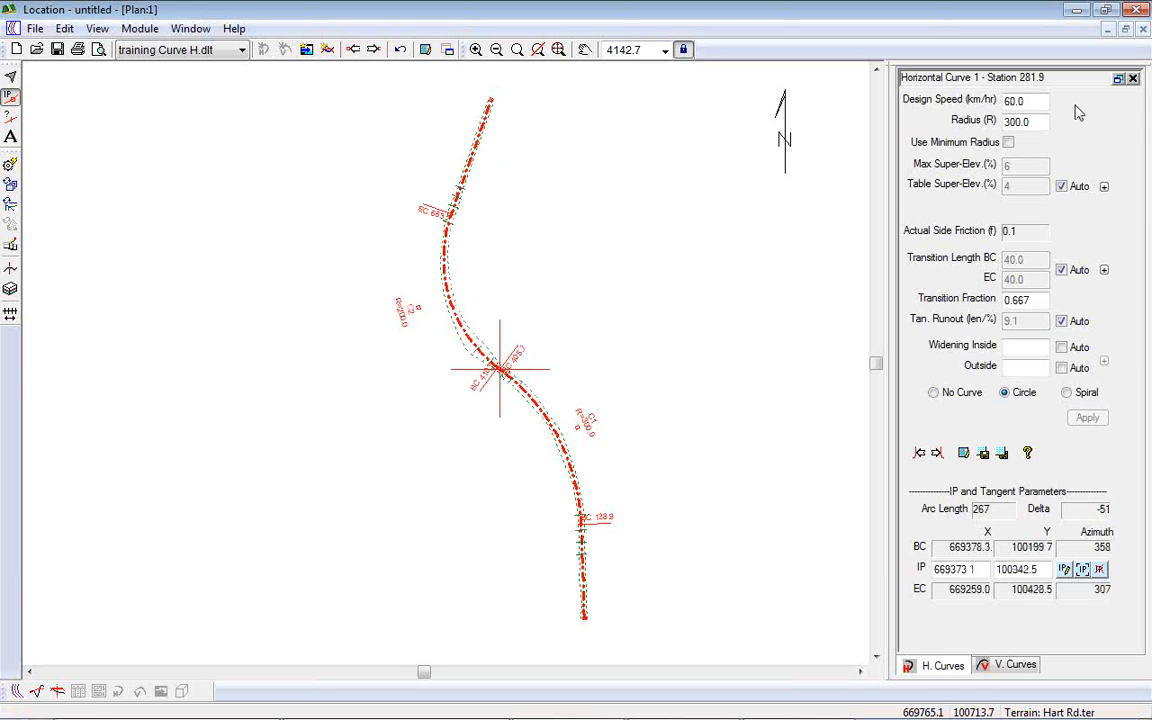
pyautogui.moveTo(1032, 102); pyautogui.dragTo(980, 106)
pyautogui.press('Tab')
pyautogui.click(1061, 186)
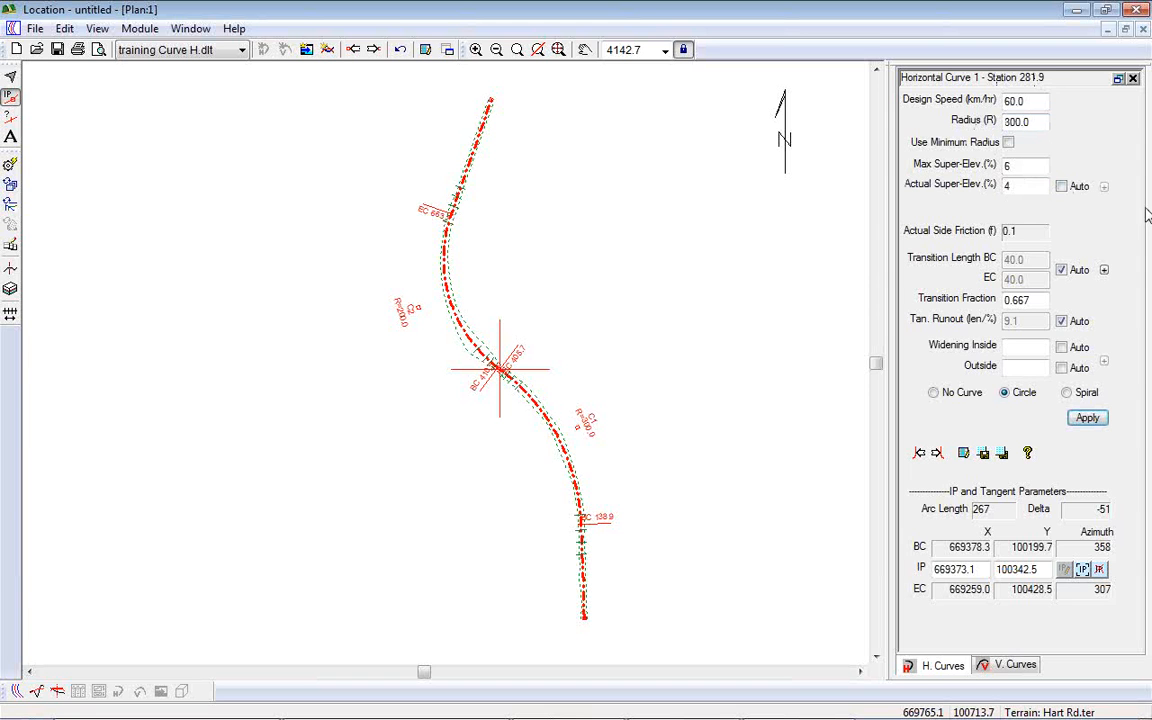
pyautogui.click(1061, 187)
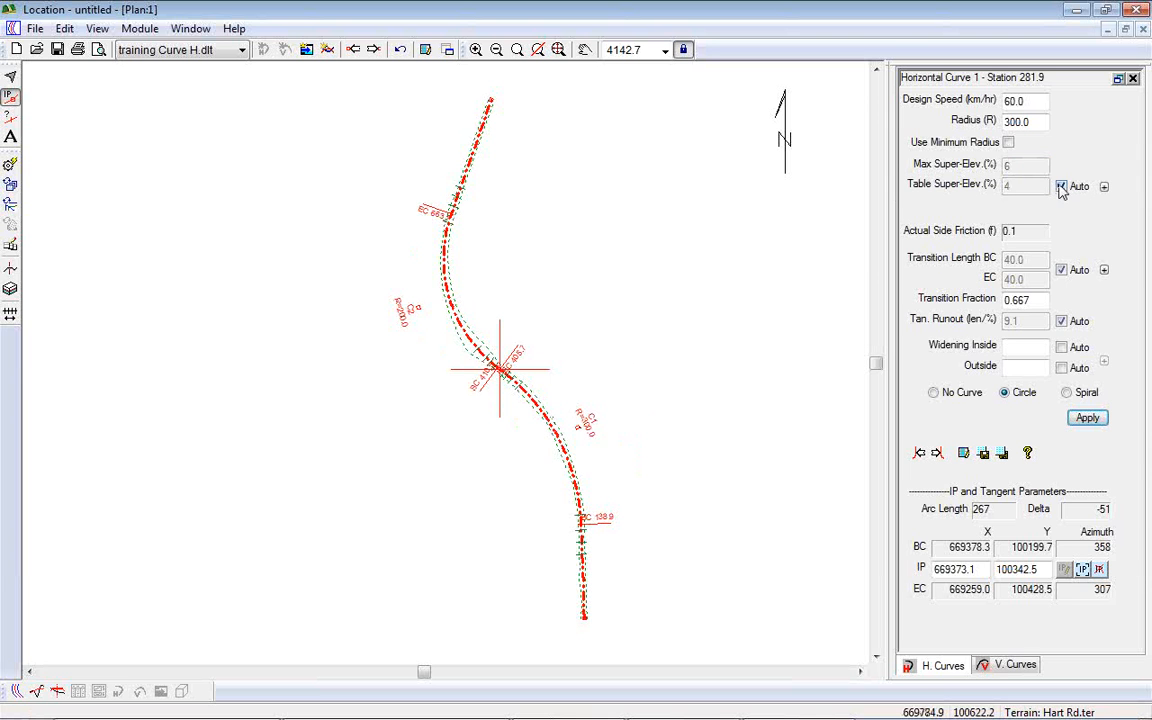
# Step: Open the superelevation lookup table for the first horizontal curve and examine the 60 km/hr column down to the 130 m radius row
pyautogui.click(1104, 186)
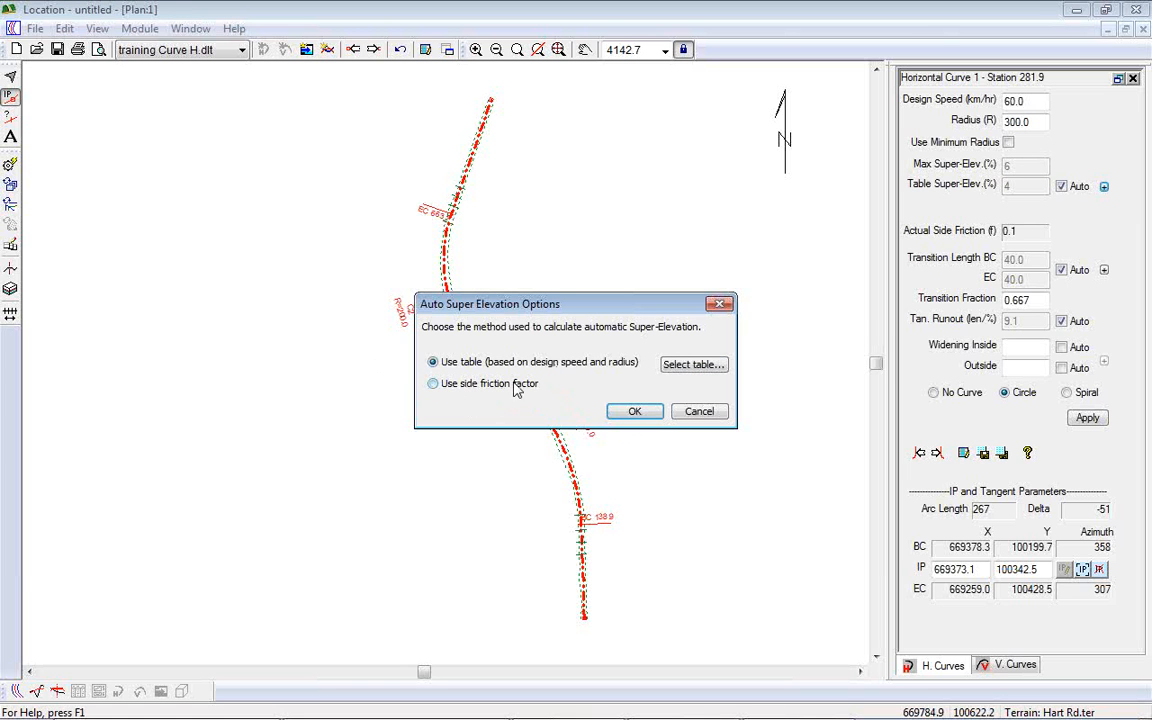
pyautogui.moveTo(582, 308); pyautogui.dragTo(568, 305)
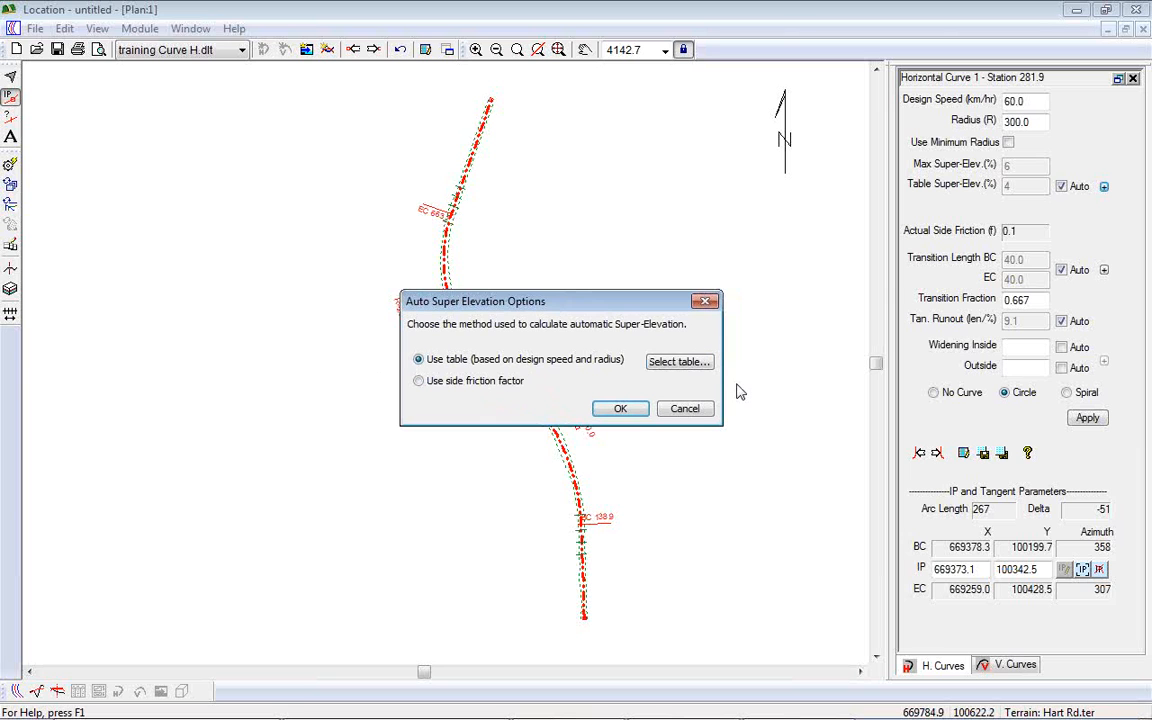
pyautogui.click(680, 362)
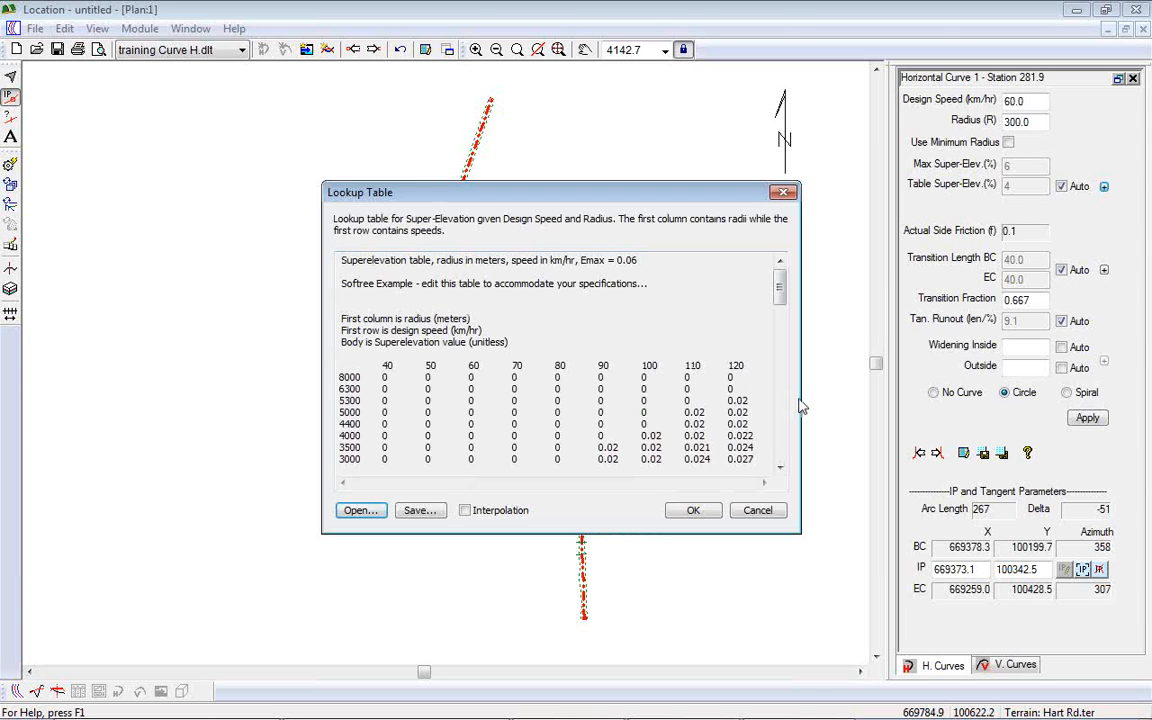
pyautogui.doubleClick(476, 365)
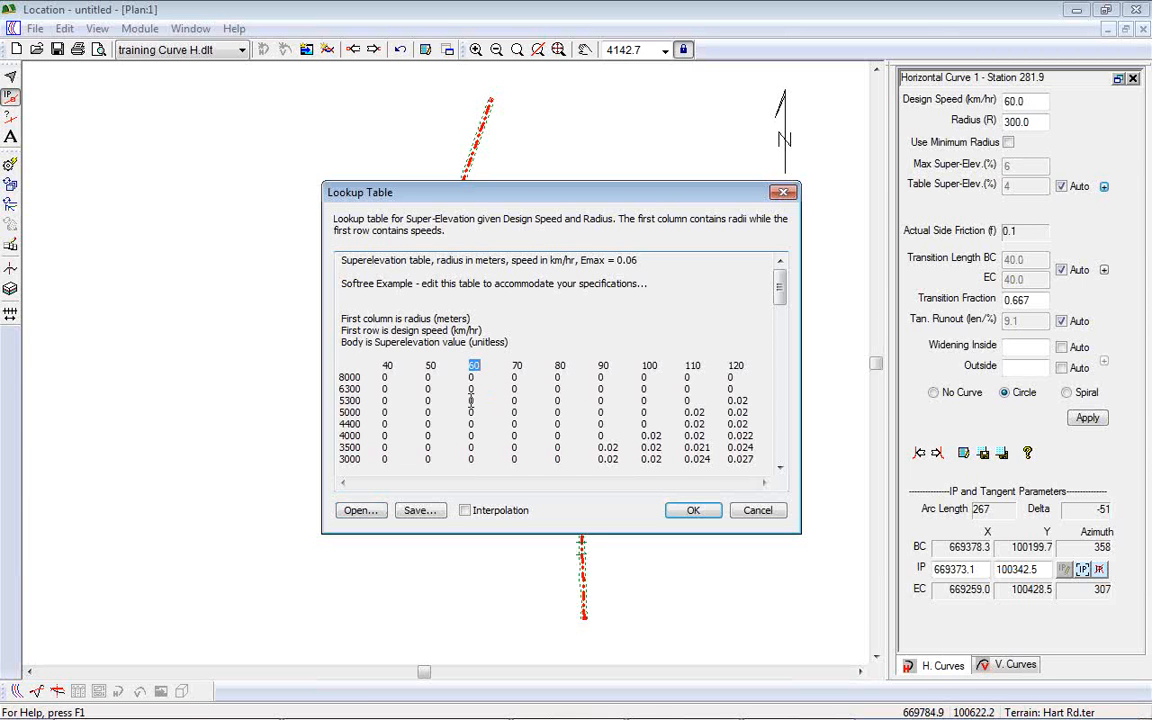
pyautogui.click(780, 467)
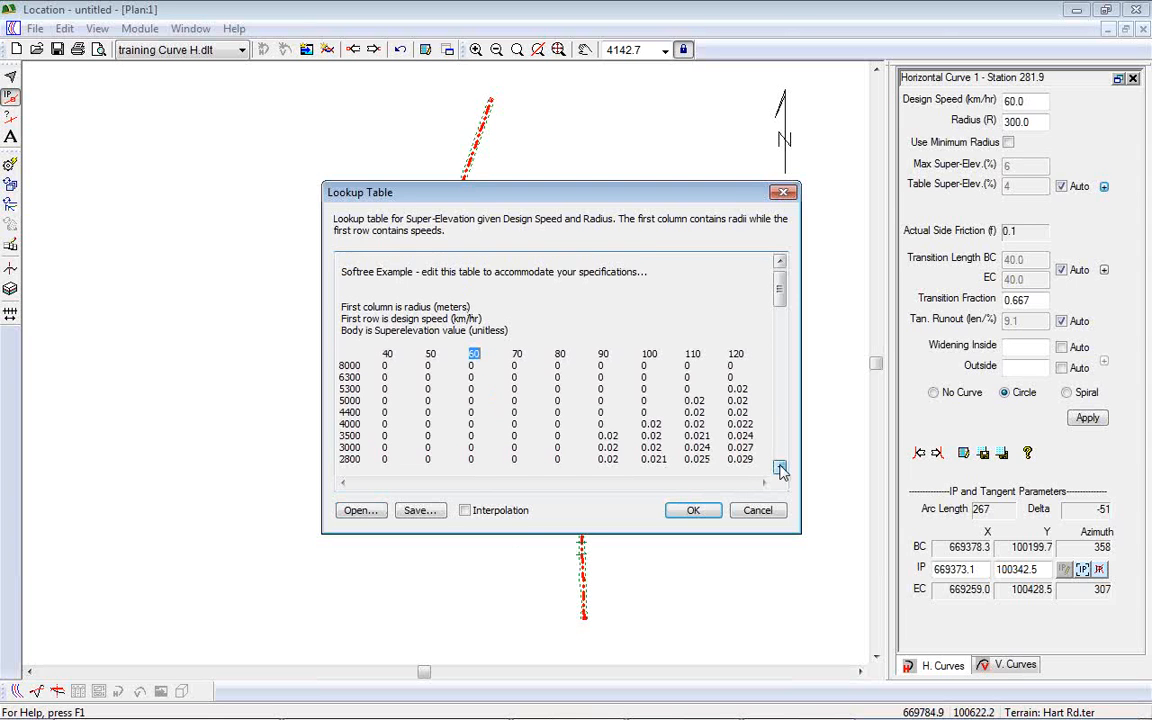
pyautogui.click(780, 467)
pyautogui.moveTo(780, 467); pyautogui.dragTo(780, 471)
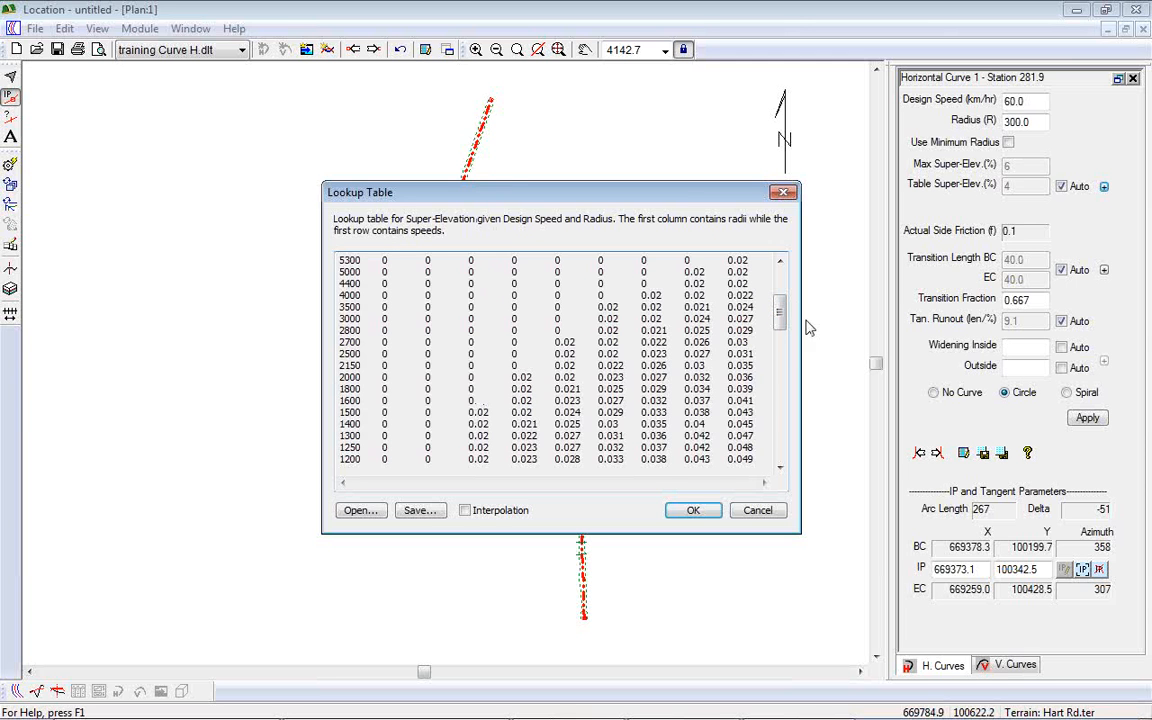
pyautogui.moveTo(782, 318); pyautogui.dragTo(766, 431)
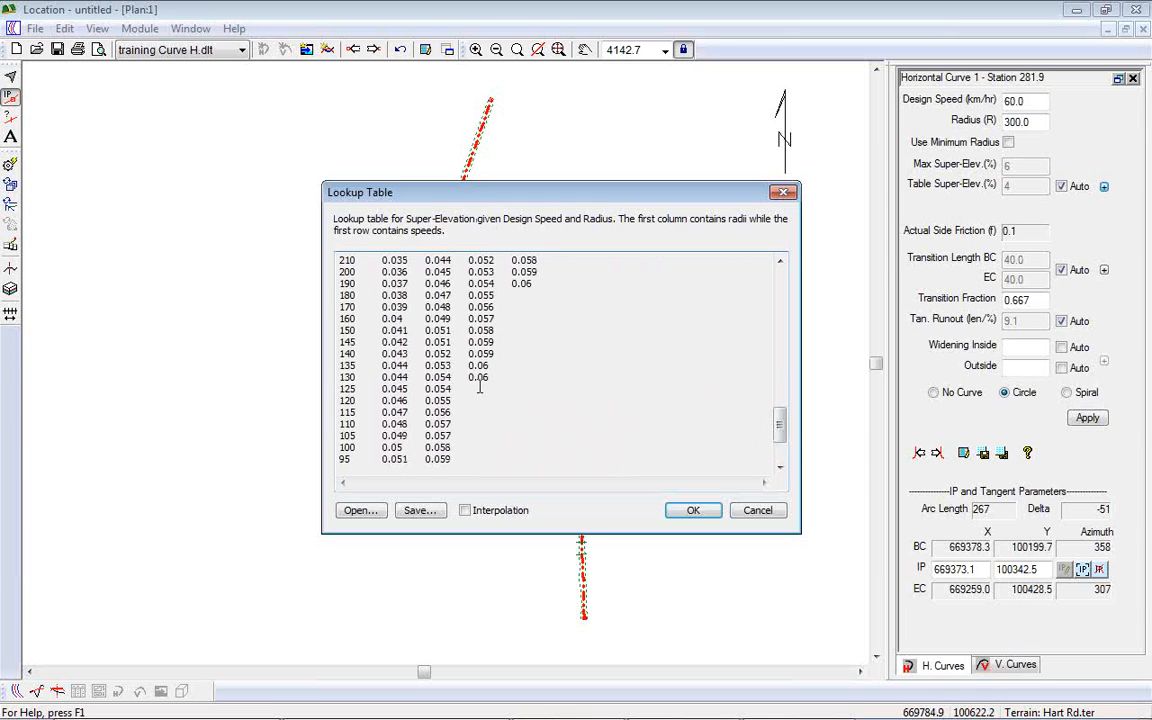
pyautogui.doubleClick(346, 377)
pyautogui.moveTo(781, 425)
pyautogui.mouseDown()
pyautogui.moveTo(782, 298)
pyautogui.moveTo(781, 428)
pyautogui.mouseUp()
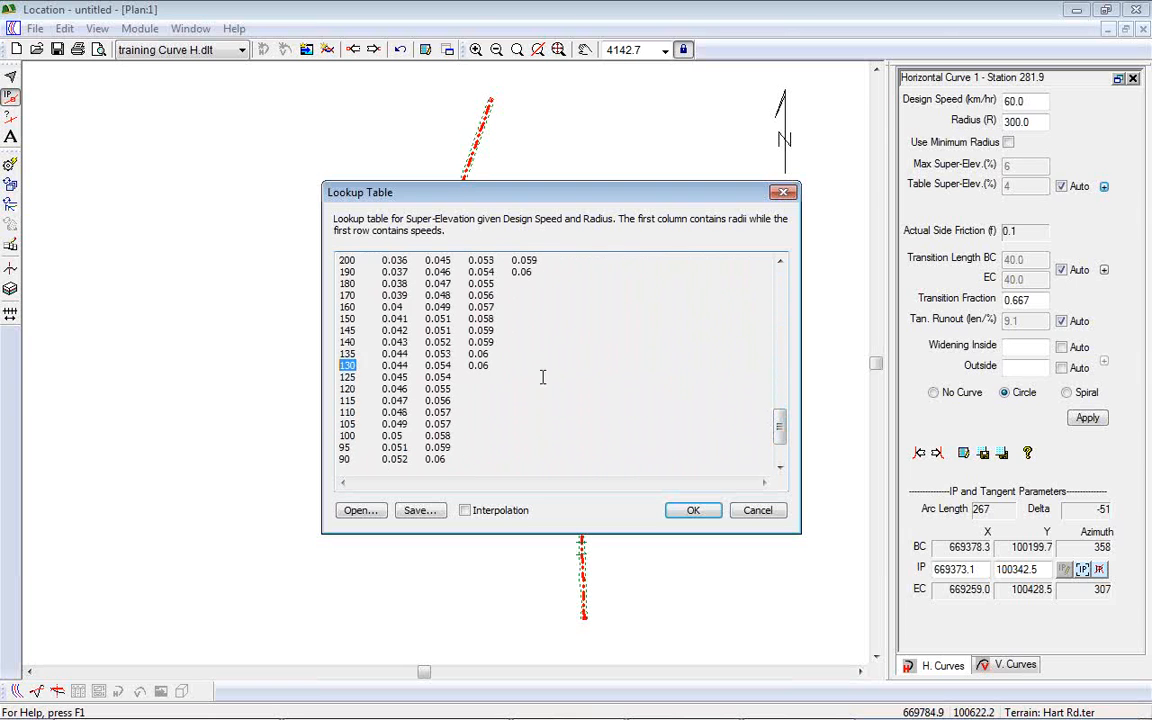
pyautogui.click(480, 366)
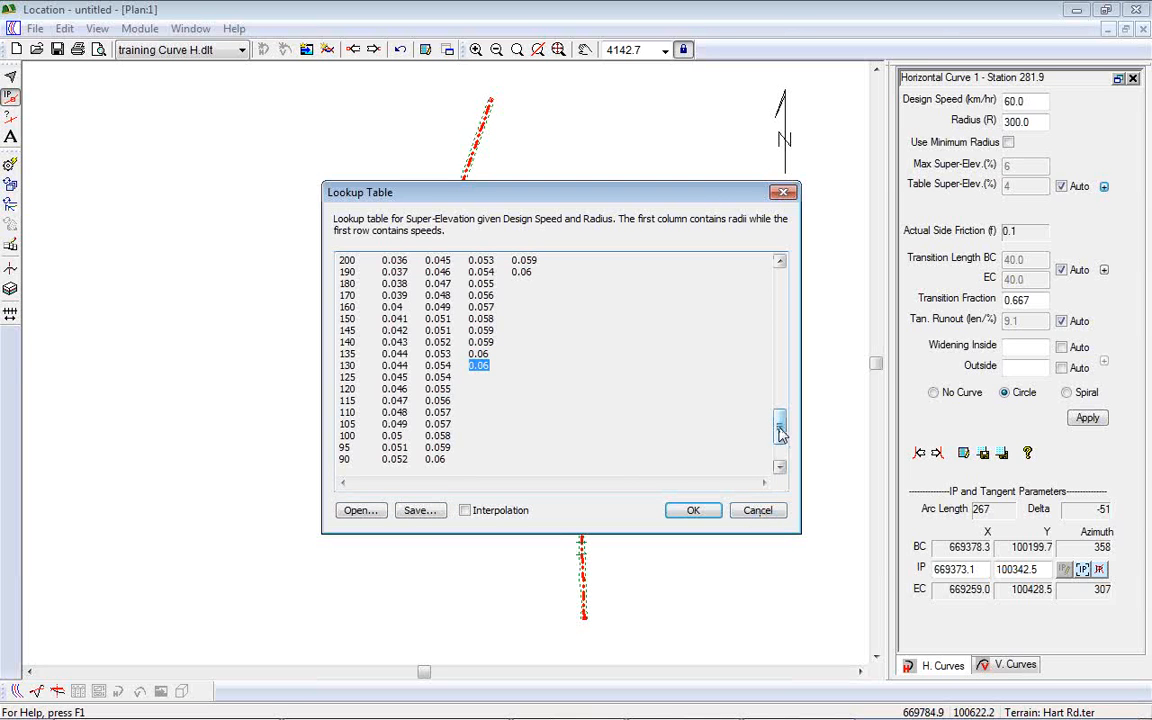
# Step: Review the lookup table's heading notes, close it without changes, and keep the table-based superelevation method
pyautogui.moveTo(779, 425); pyautogui.dragTo(777, 284)
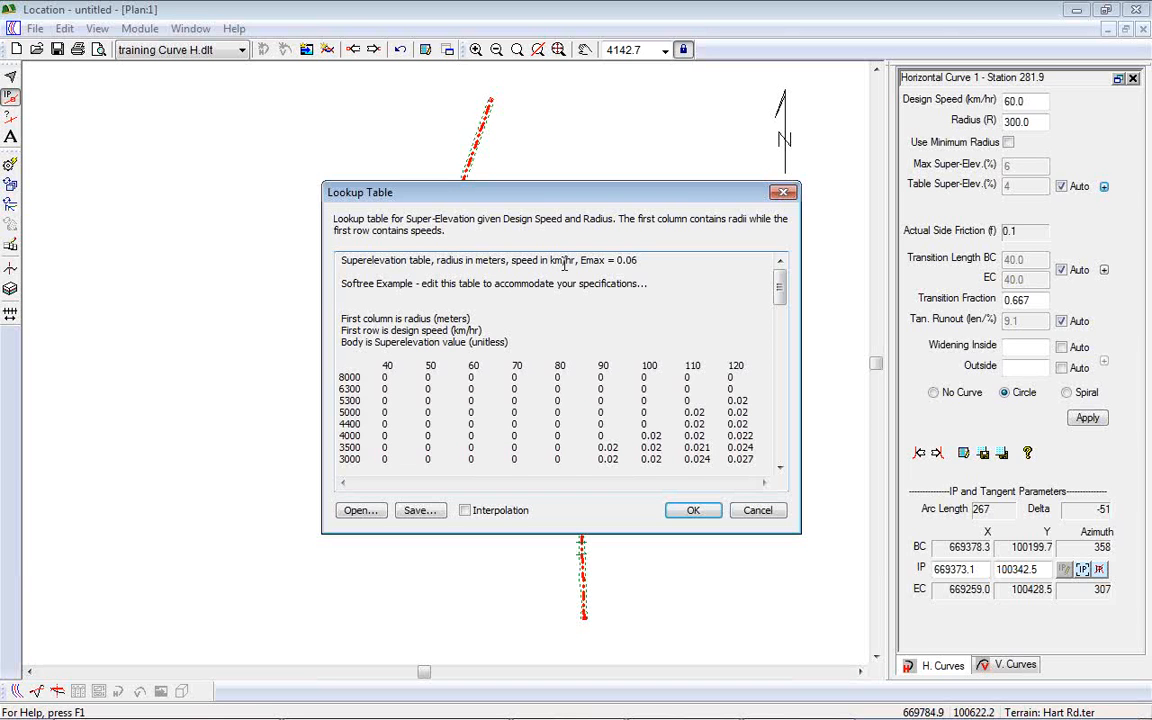
pyautogui.moveTo(345, 283); pyautogui.dragTo(655, 283)
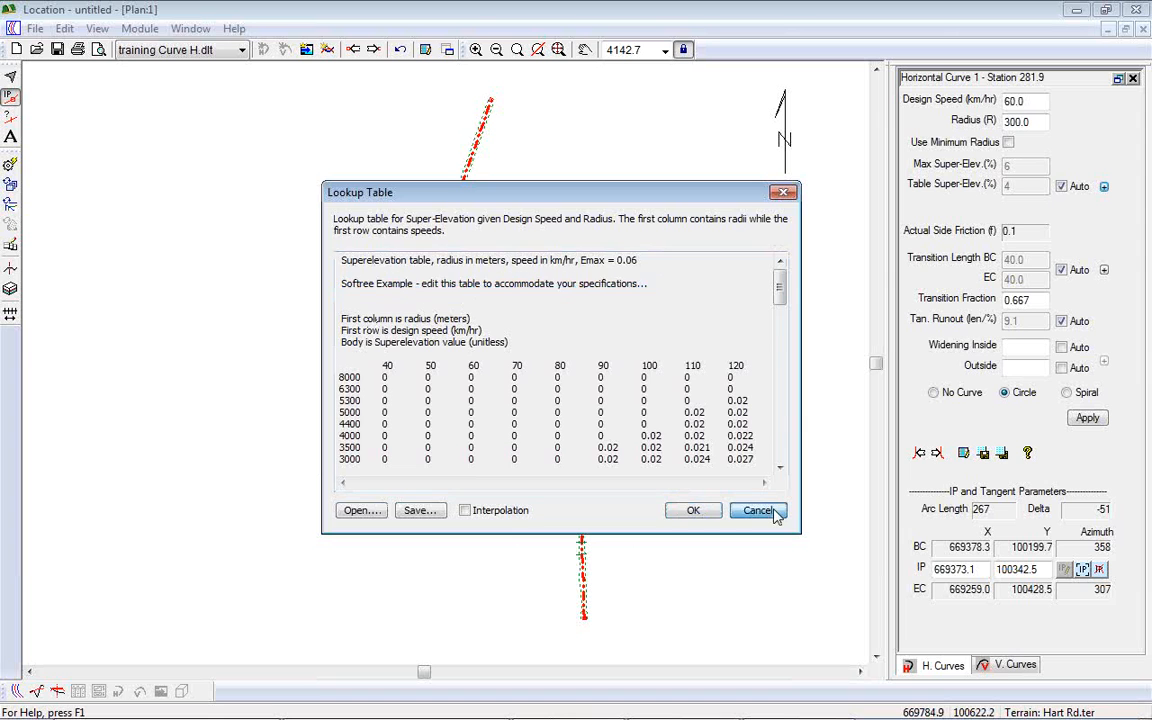
pyautogui.click(758, 511)
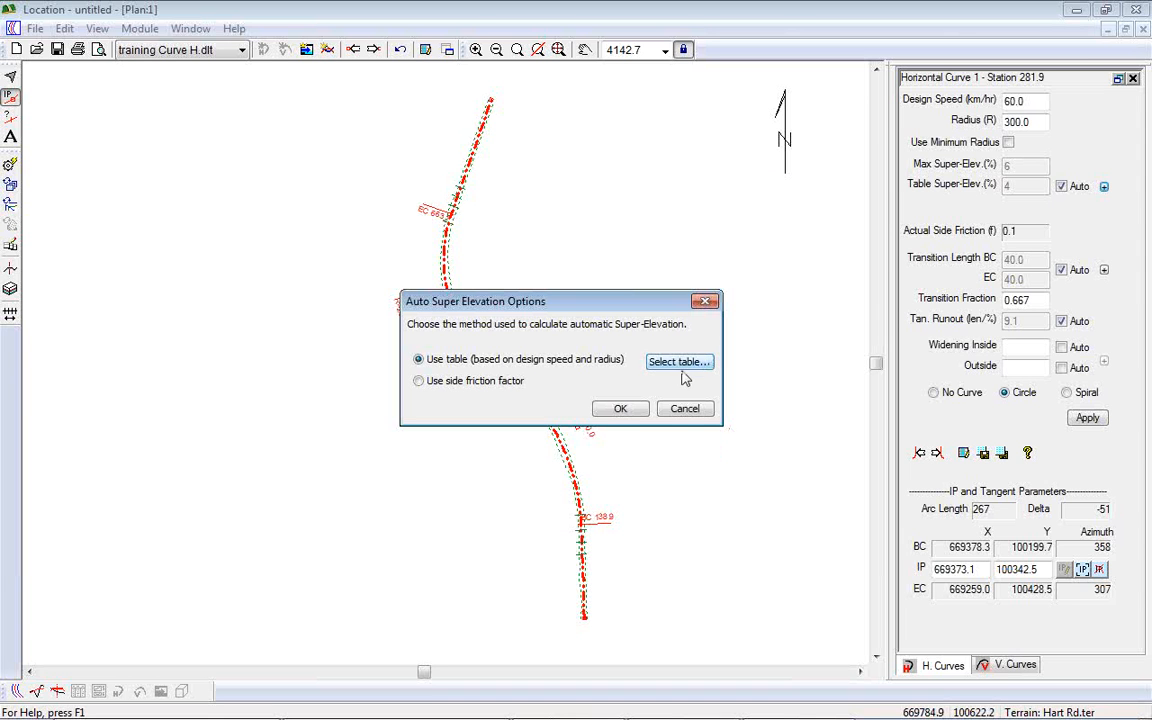
pyautogui.click(610, 409)
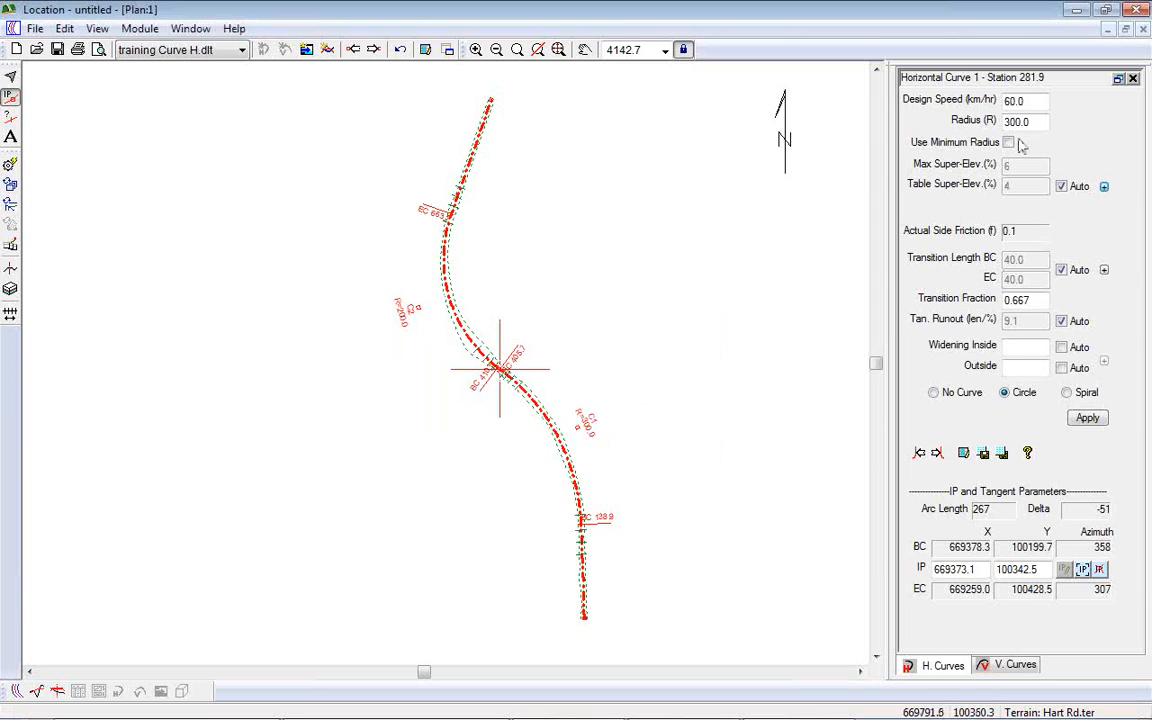
# Step: Try a radius of 130 and then 10 on the first horizontal curve to compare the table superelevation
pyautogui.moveTo(1036, 122); pyautogui.dragTo(993, 124)
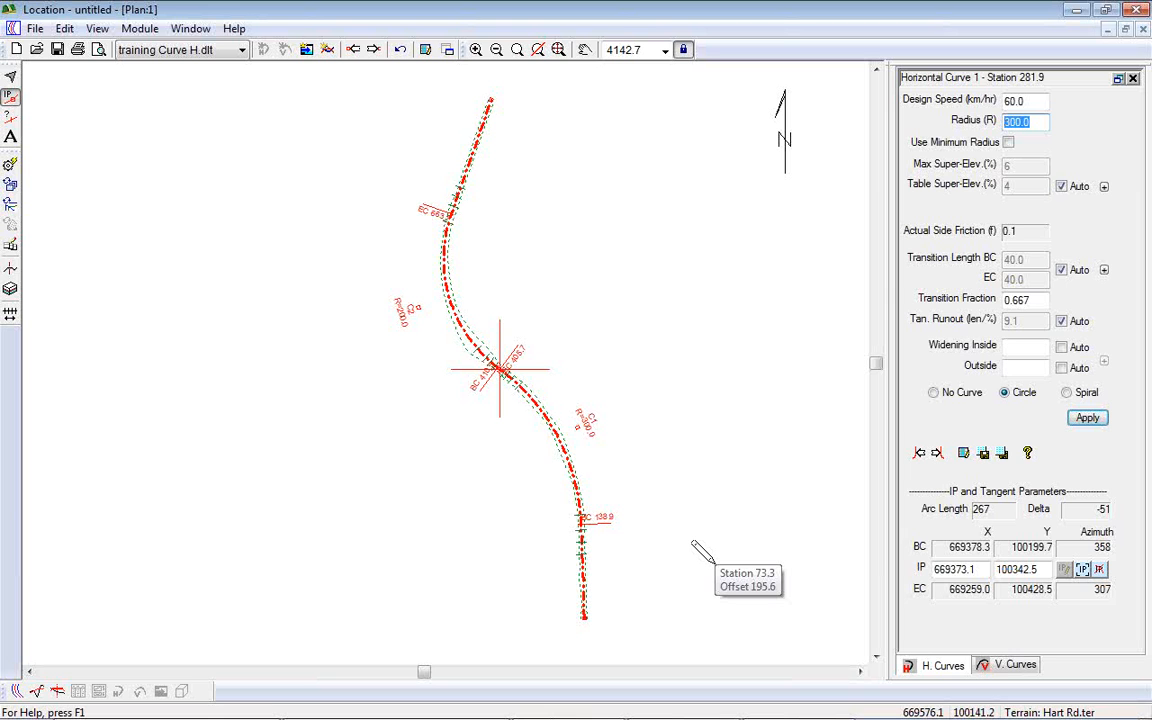
pyautogui.write('13')
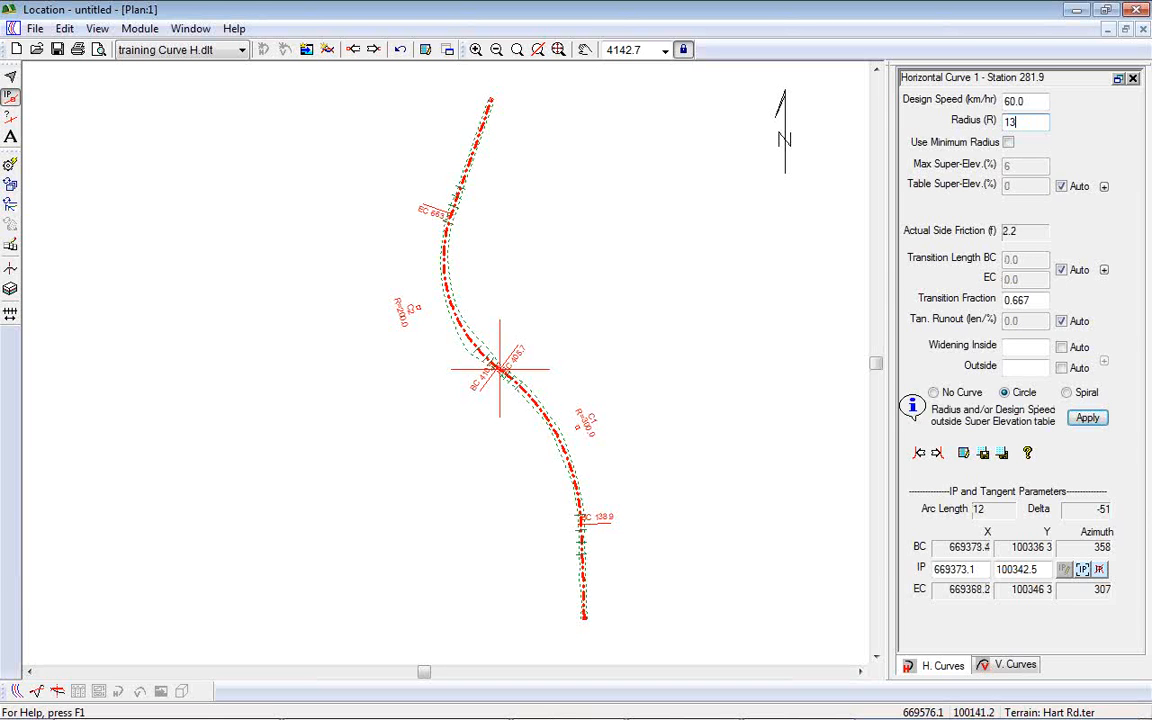
pyautogui.write('0')
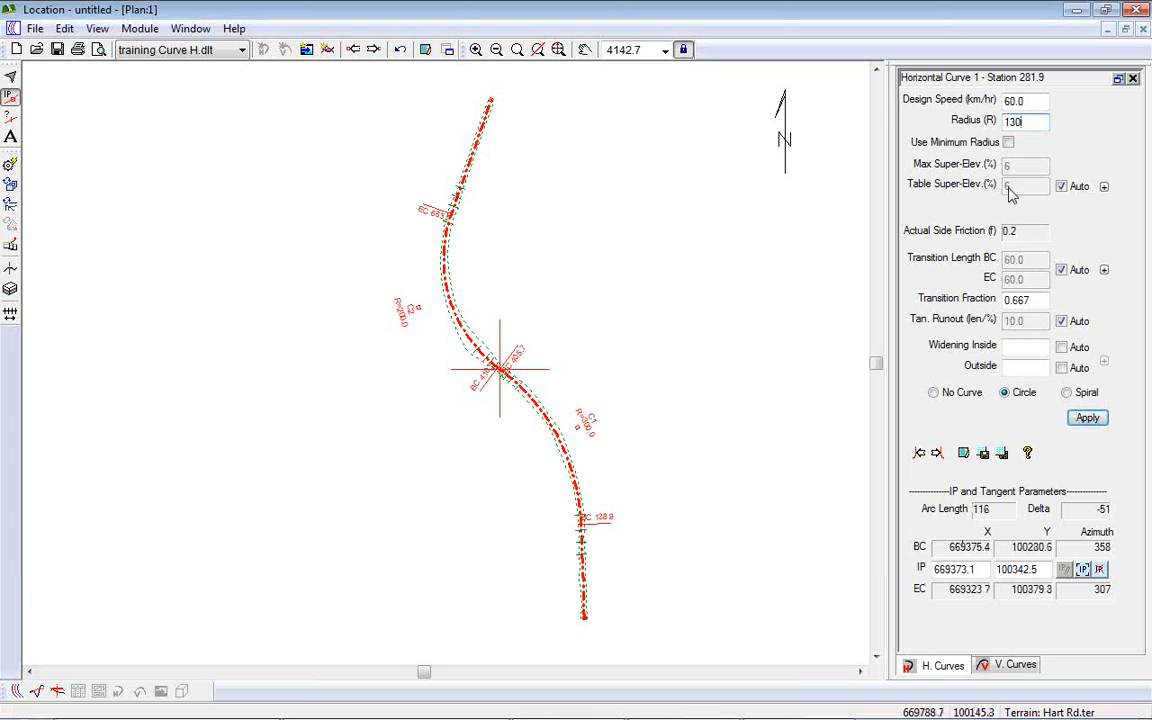
pyautogui.moveTo(1034, 123); pyautogui.dragTo(998, 124)
pyautogui.write('10')
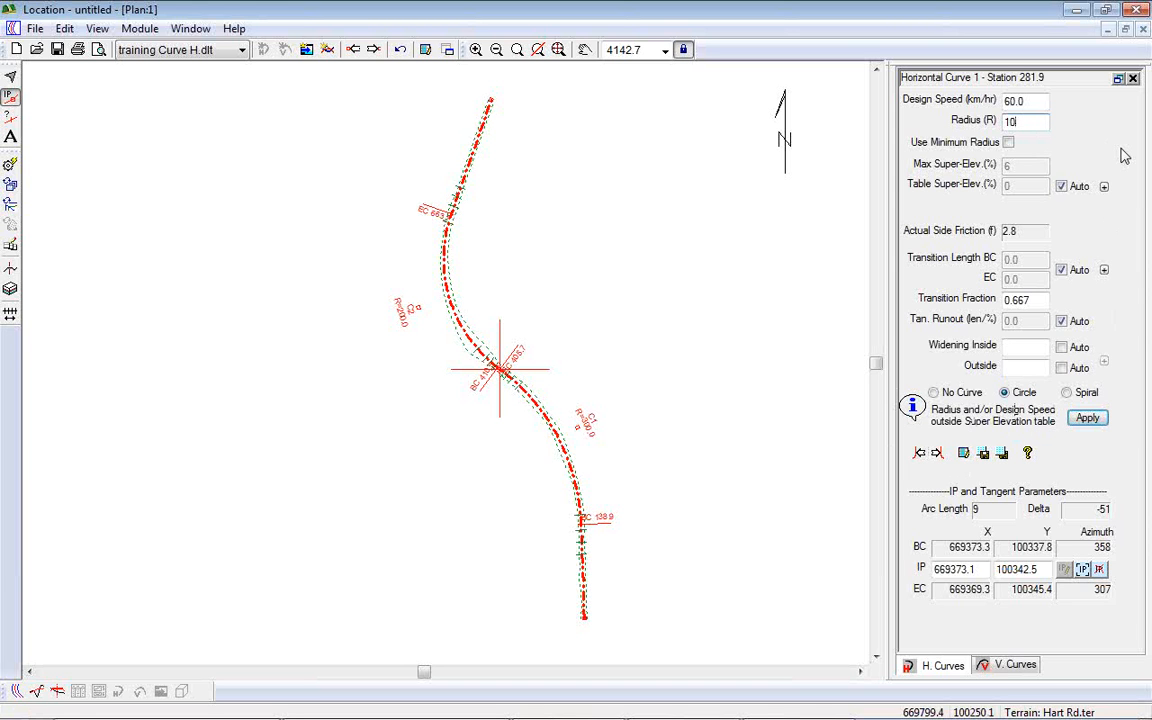
# Step: Turn Use Minimum Radius on and back off for the first horizontal curve, and try a radius of 800
pyautogui.doubleClick(1011, 121)
pyautogui.click(1008, 142)
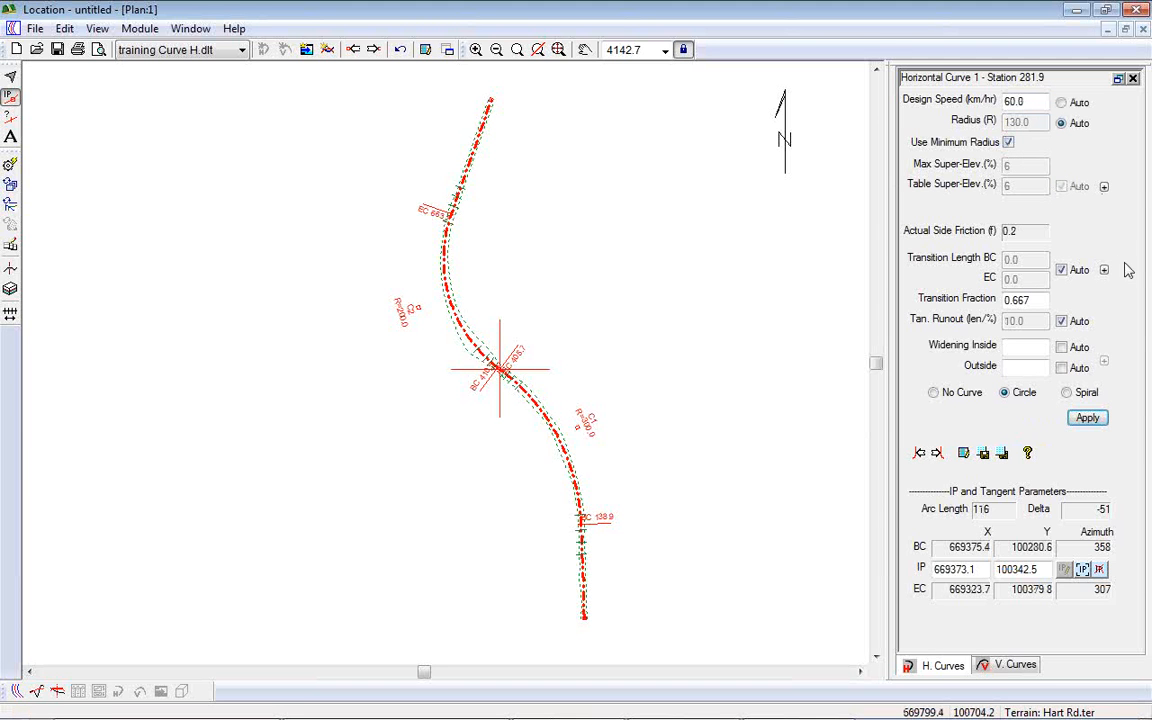
pyautogui.click(1008, 142)
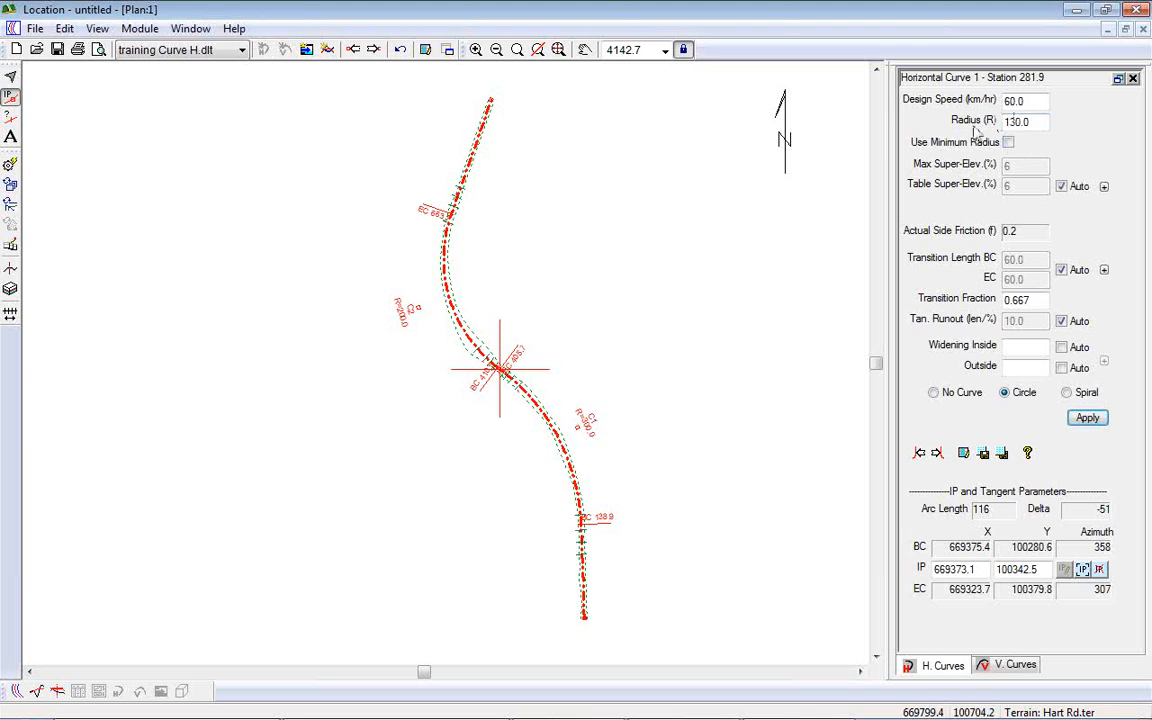
pyautogui.doubleClick(1020, 121)
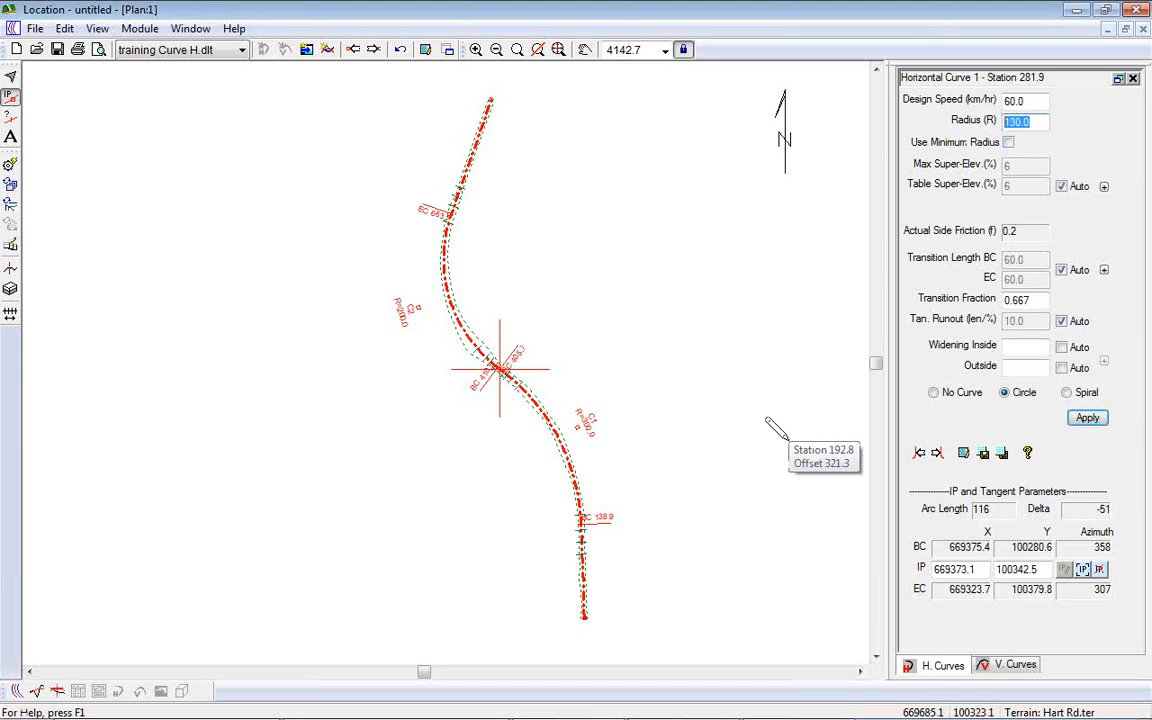
pyautogui.write('800')
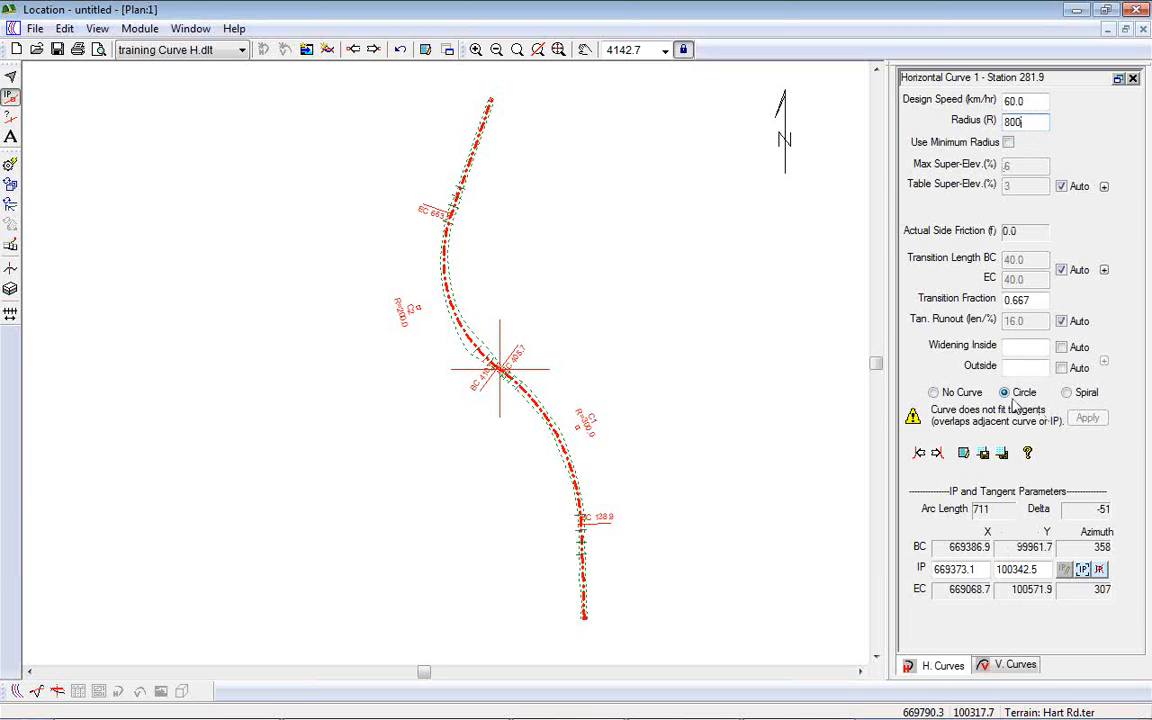
# Step: Set the reporting decimals for Slopes and Cut/Fill Slopes to 1 in the Location setup
pyautogui.click(139, 28)
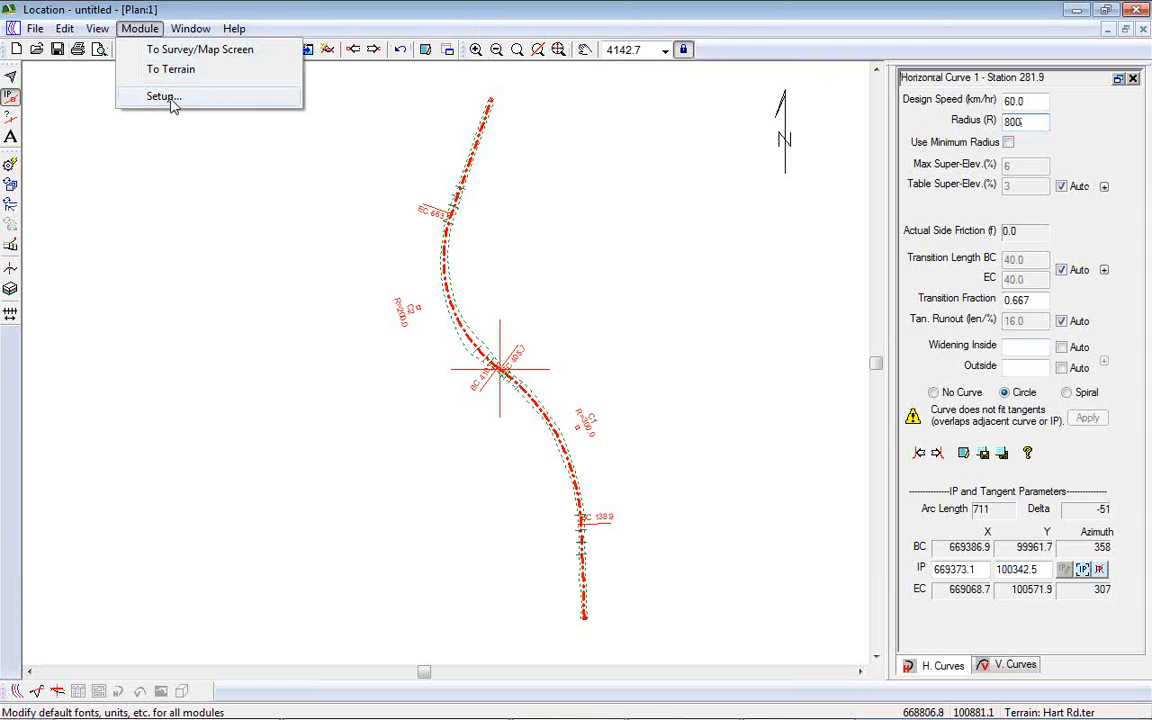
pyautogui.click(165, 97)
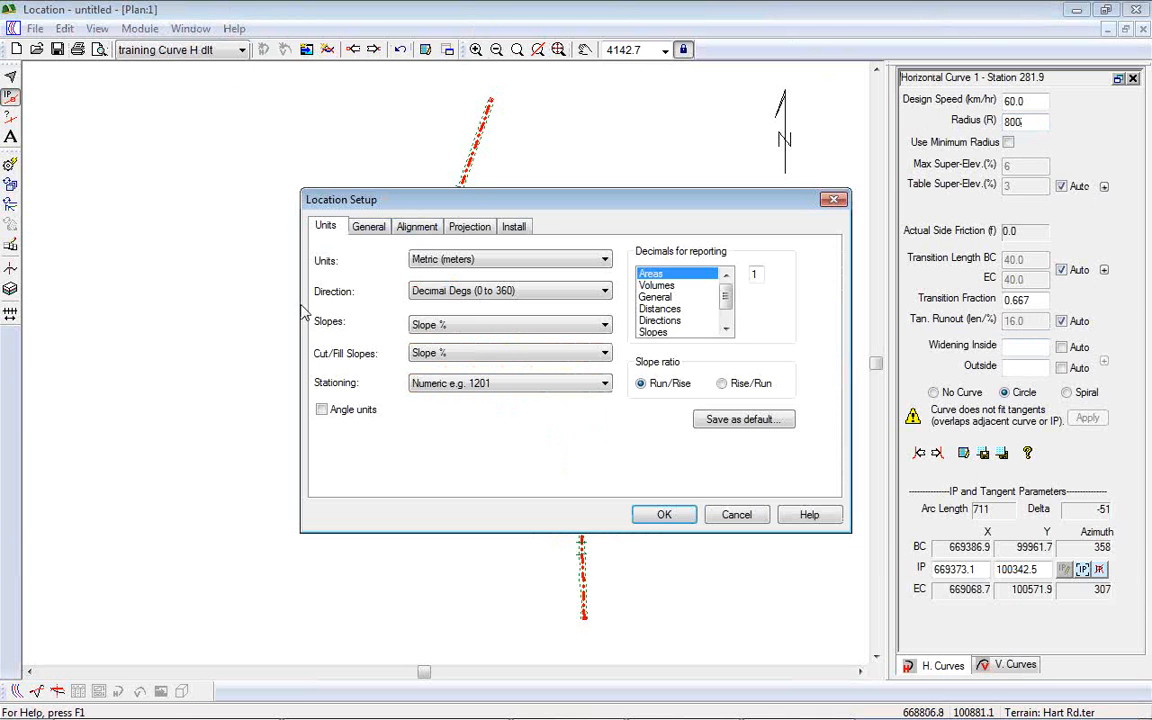
pyautogui.click(655, 332)
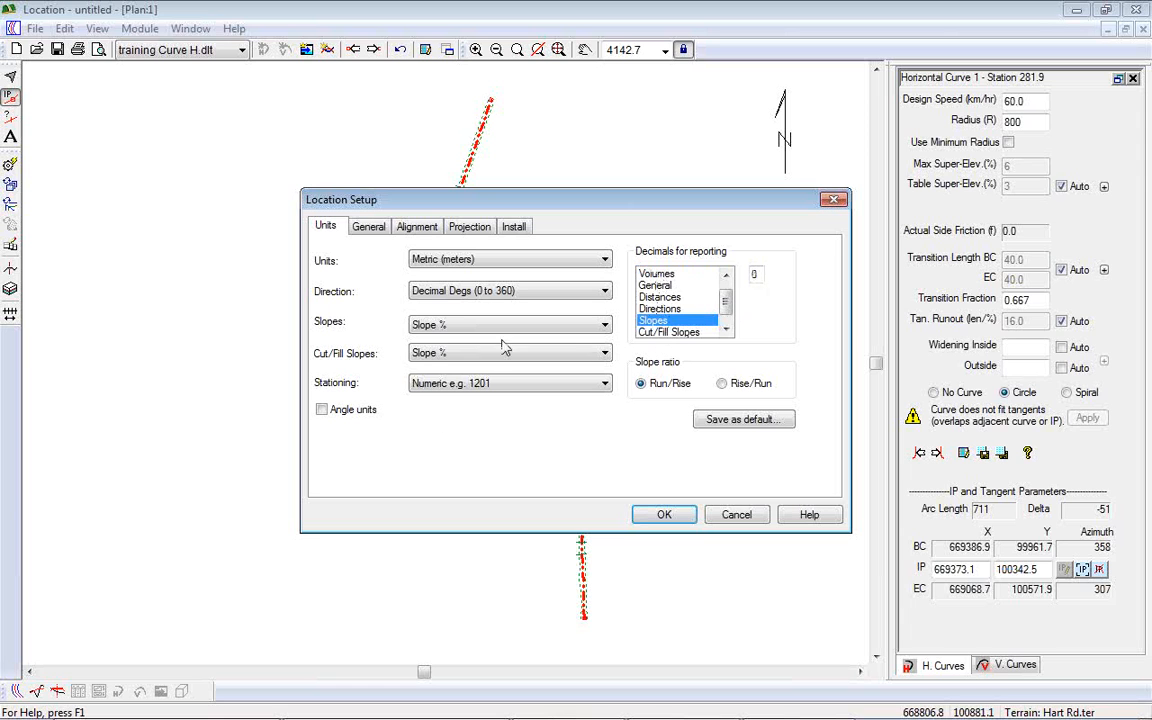
pyautogui.moveTo(761, 275); pyautogui.dragTo(682, 277)
pyautogui.scroll(-1, 680, 300)
pyautogui.click(669, 320)
pyautogui.moveTo(757, 274); pyautogui.dragTo(662, 288)
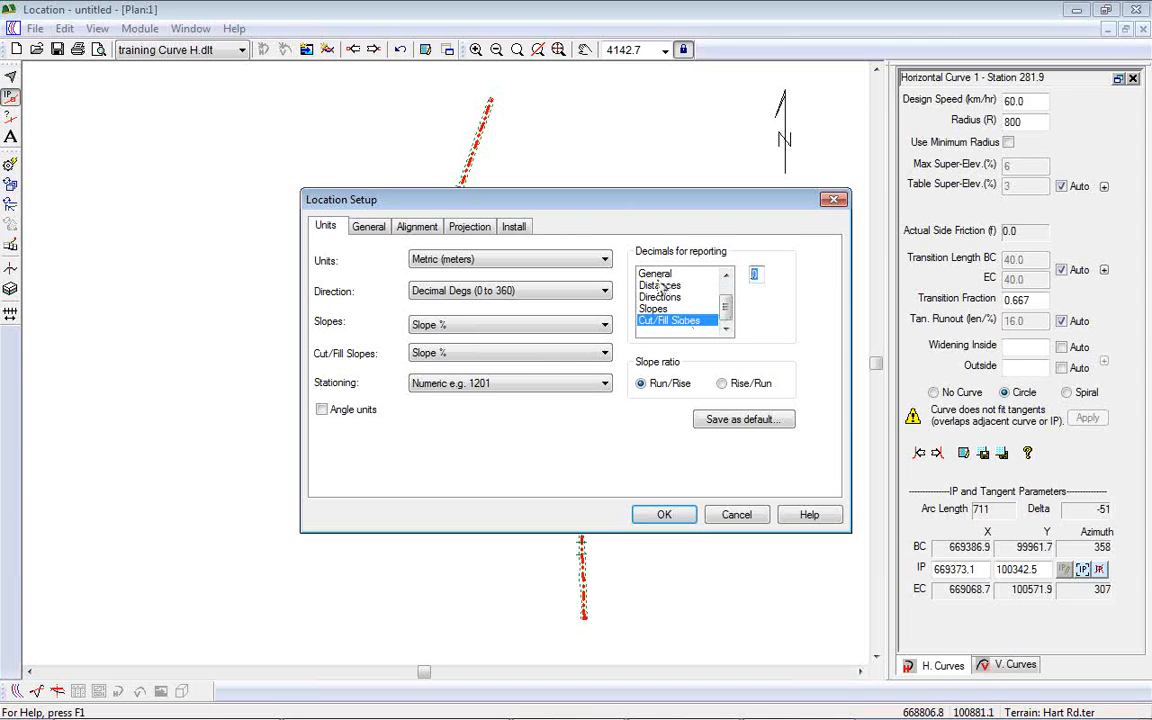
pyautogui.press('BackSpace')
pyautogui.moveTo(726, 313); pyautogui.dragTo(726, 290)
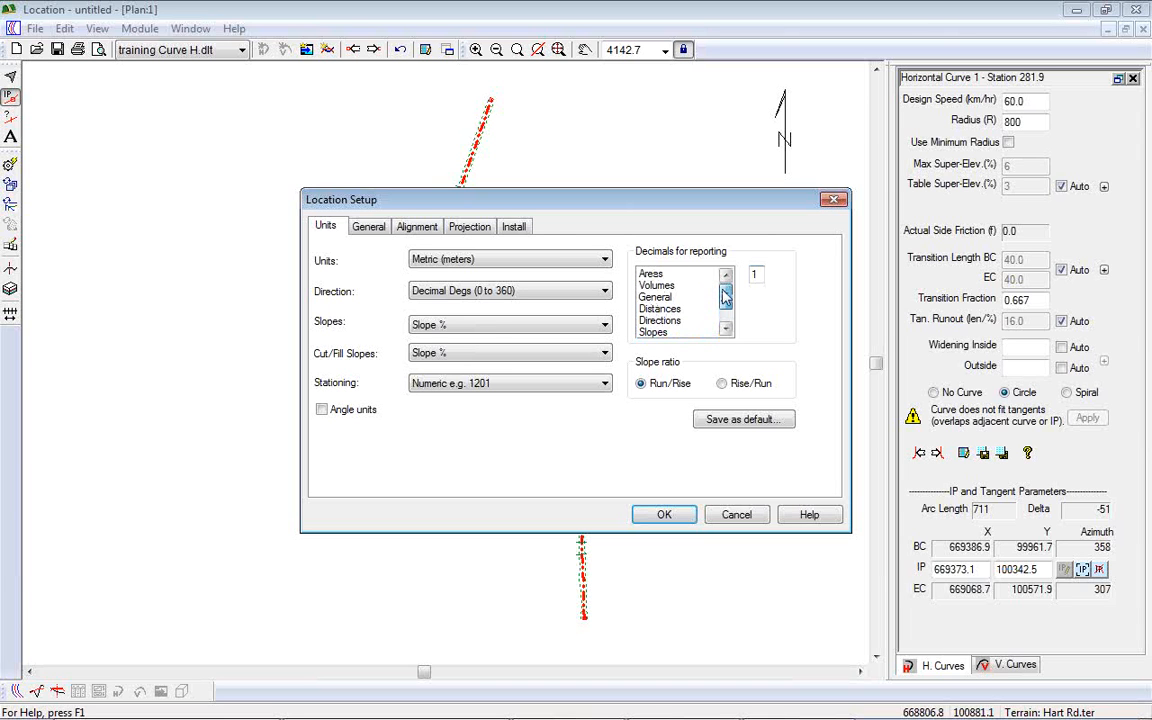
pyautogui.moveTo(727, 290); pyautogui.dragTo(725, 311)
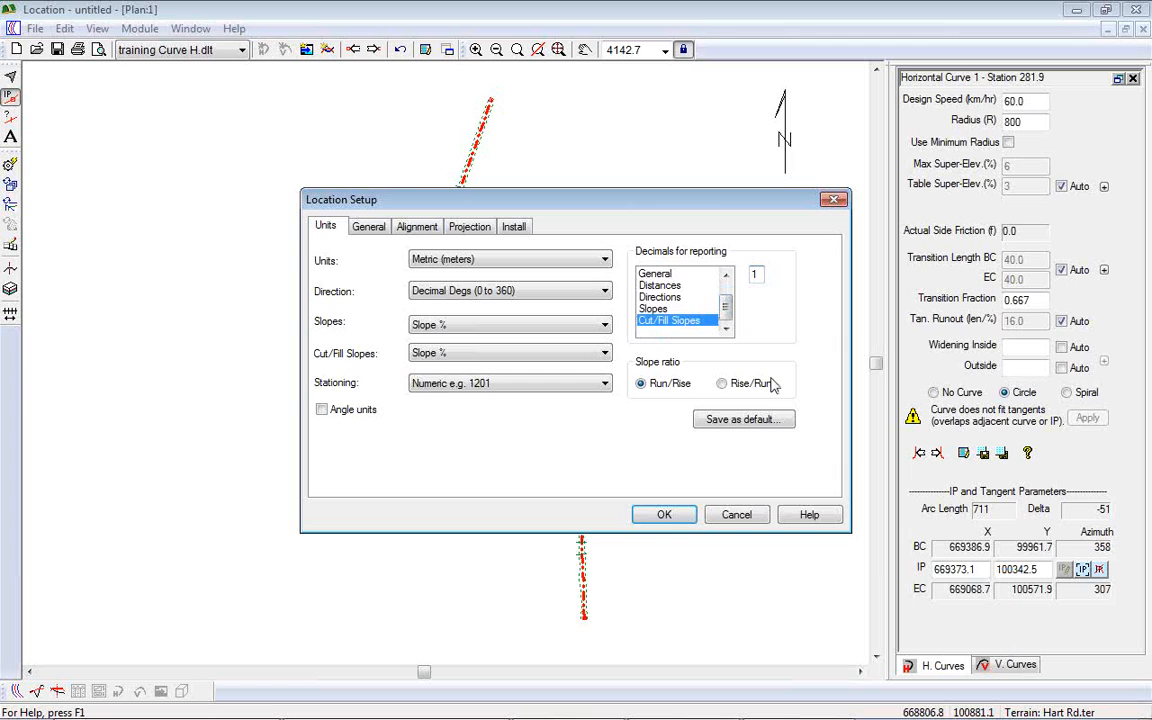
pyautogui.click(664, 514)
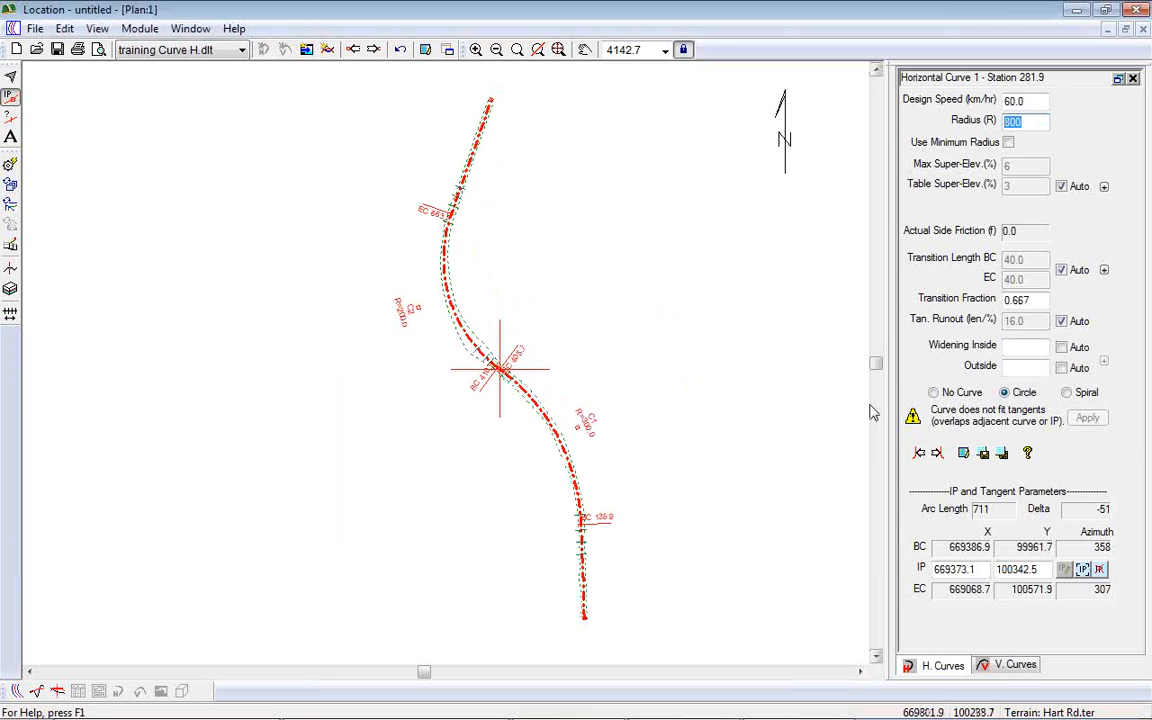
# Step: Set the first horizontal curve's radius to 600 and its design speed to 80 km/hr
pyautogui.write('600')
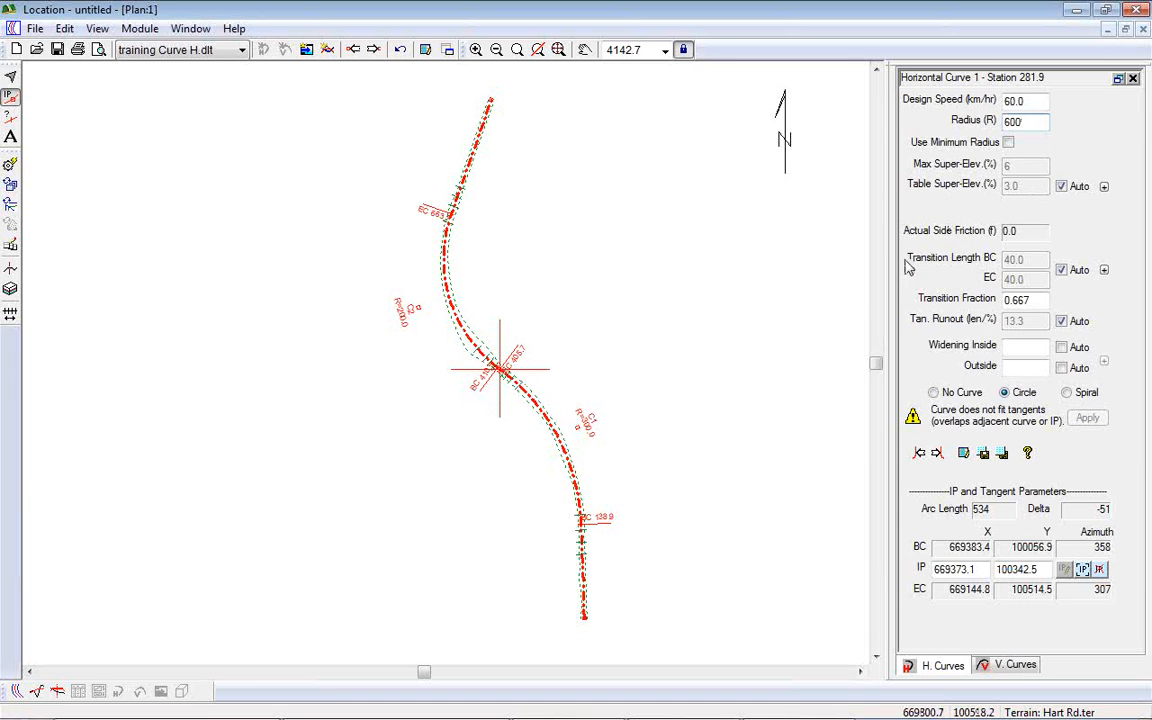
pyautogui.doubleClick(1028, 101)
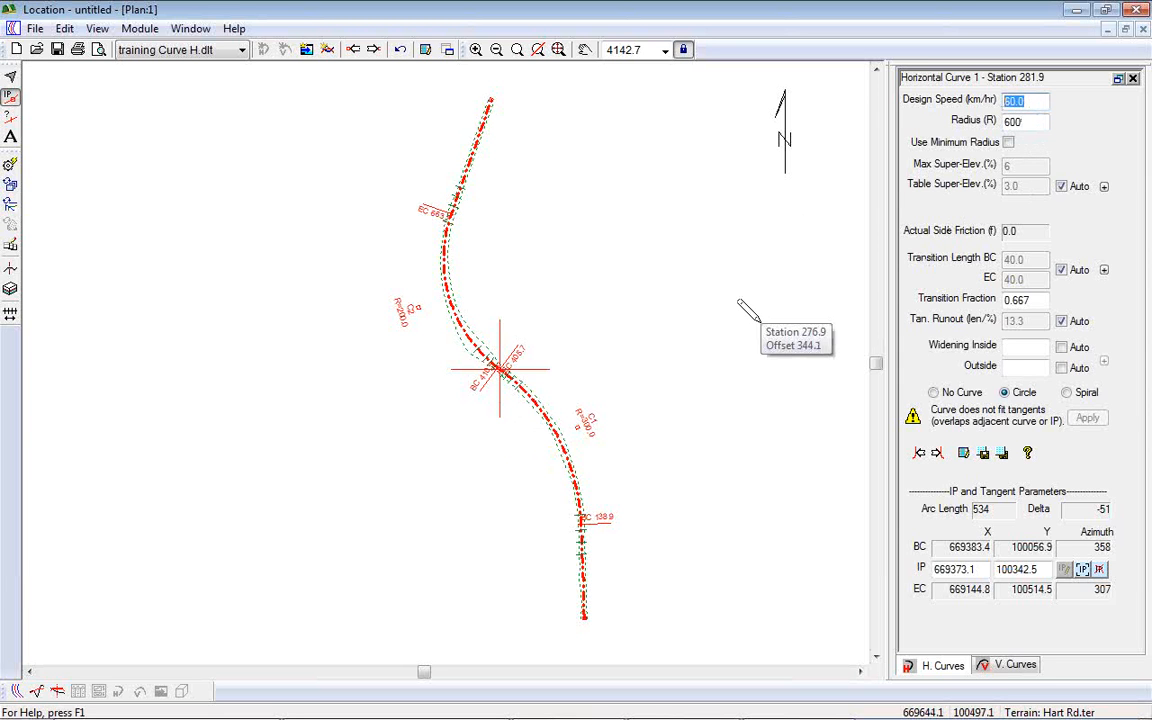
pyautogui.write('80')
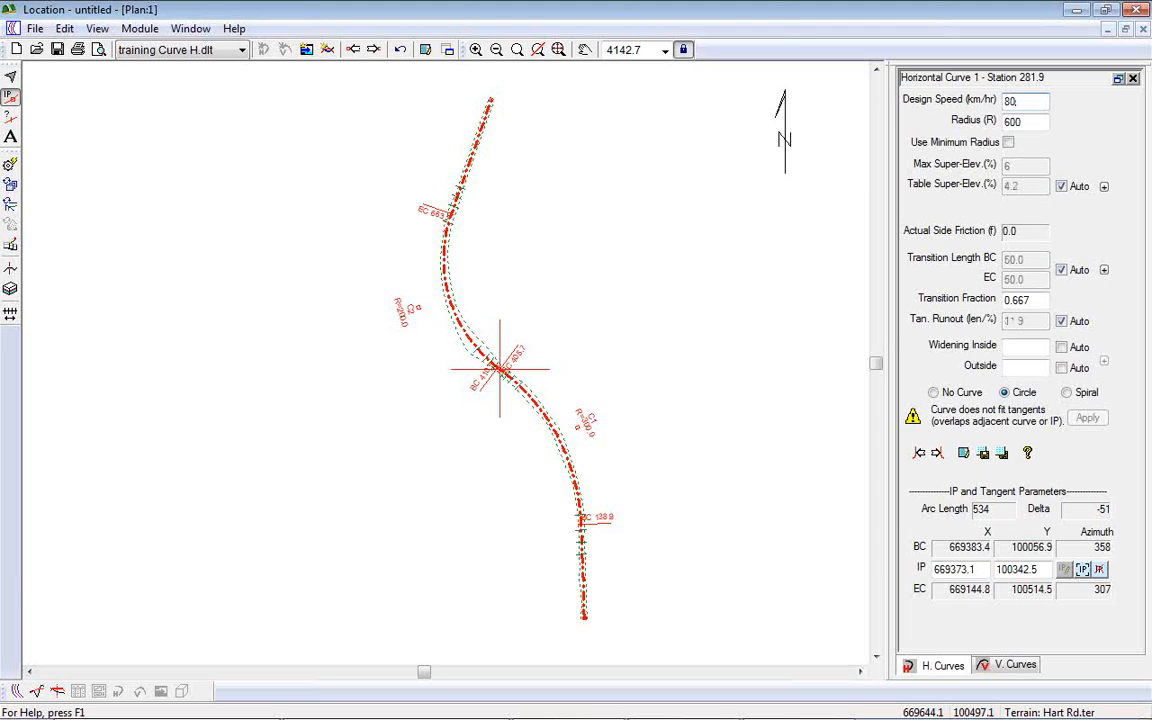
# Step: Try a radius of 100 on the first horizontal curve, and turn on Use Minimum Radius with automatic design speed
pyautogui.click(1016, 120)
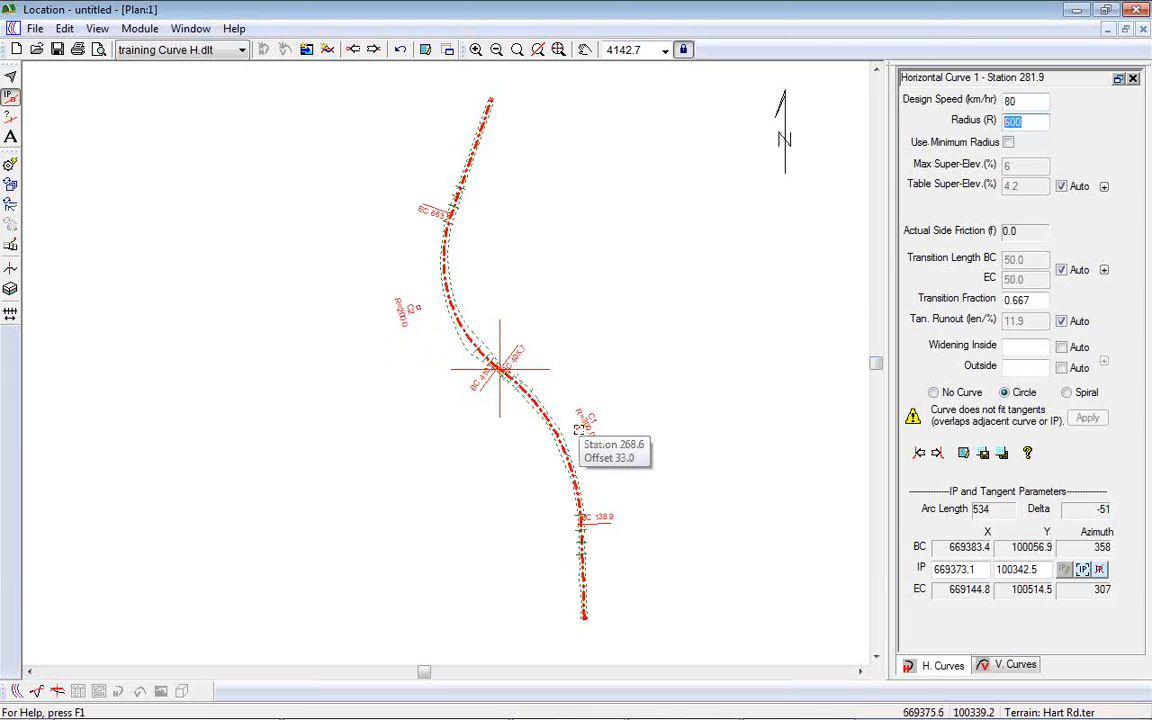
pyautogui.write('1')
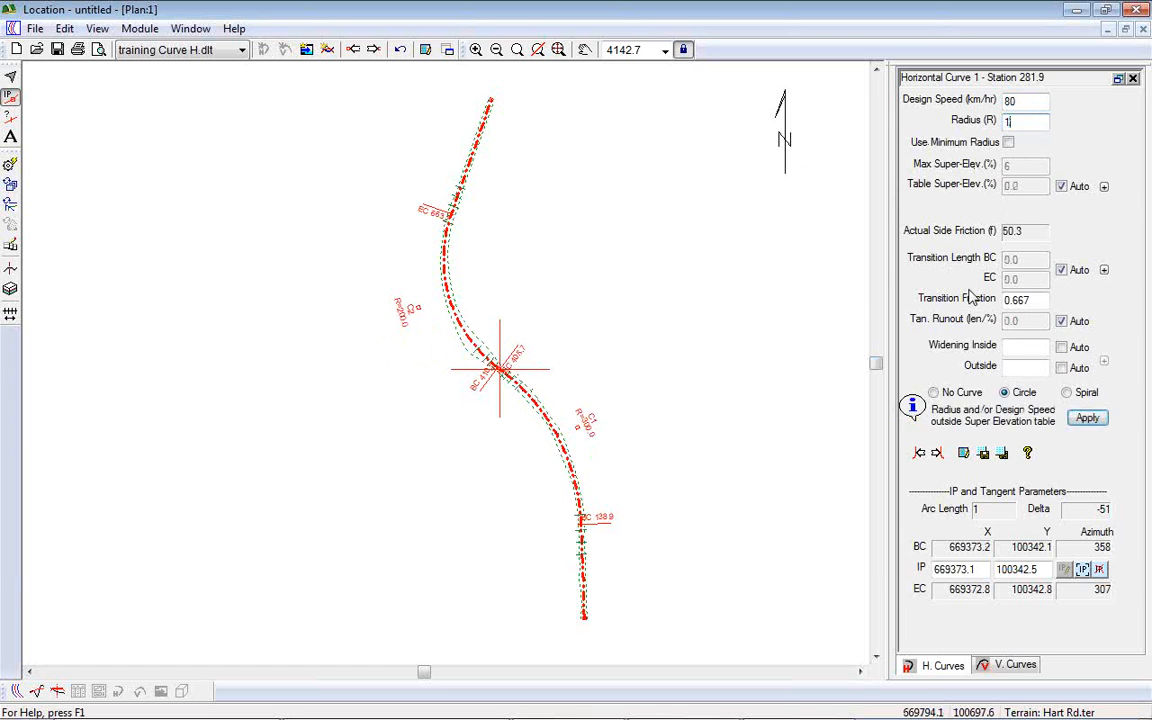
pyautogui.write('00')
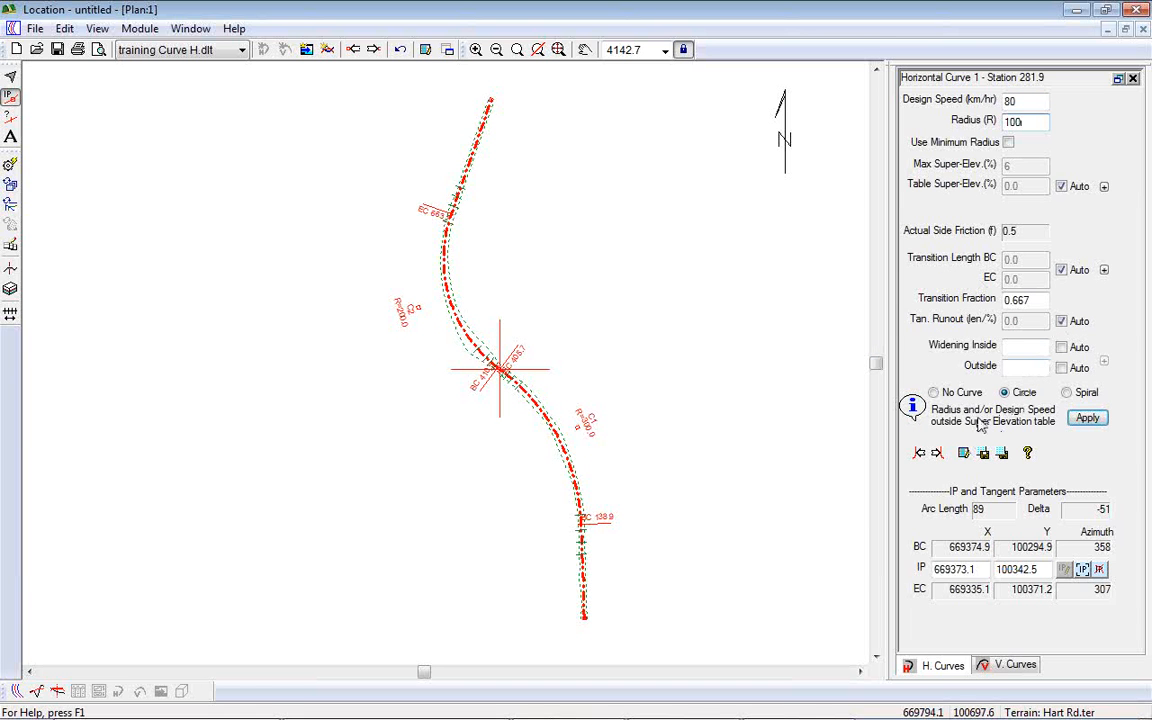
pyautogui.click(1008, 142)
pyautogui.click(1062, 103)
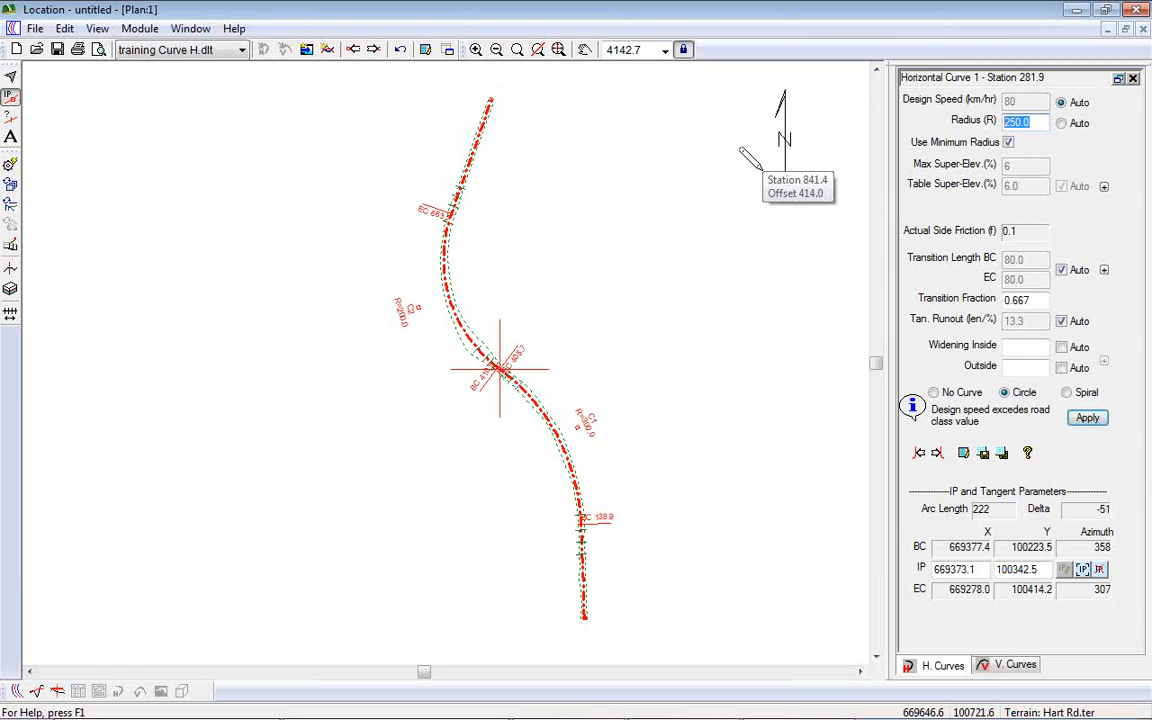
# Step: Try a radius of 1000 on the first horizontal curve, and reduce it to 100
pyautogui.write('1000')
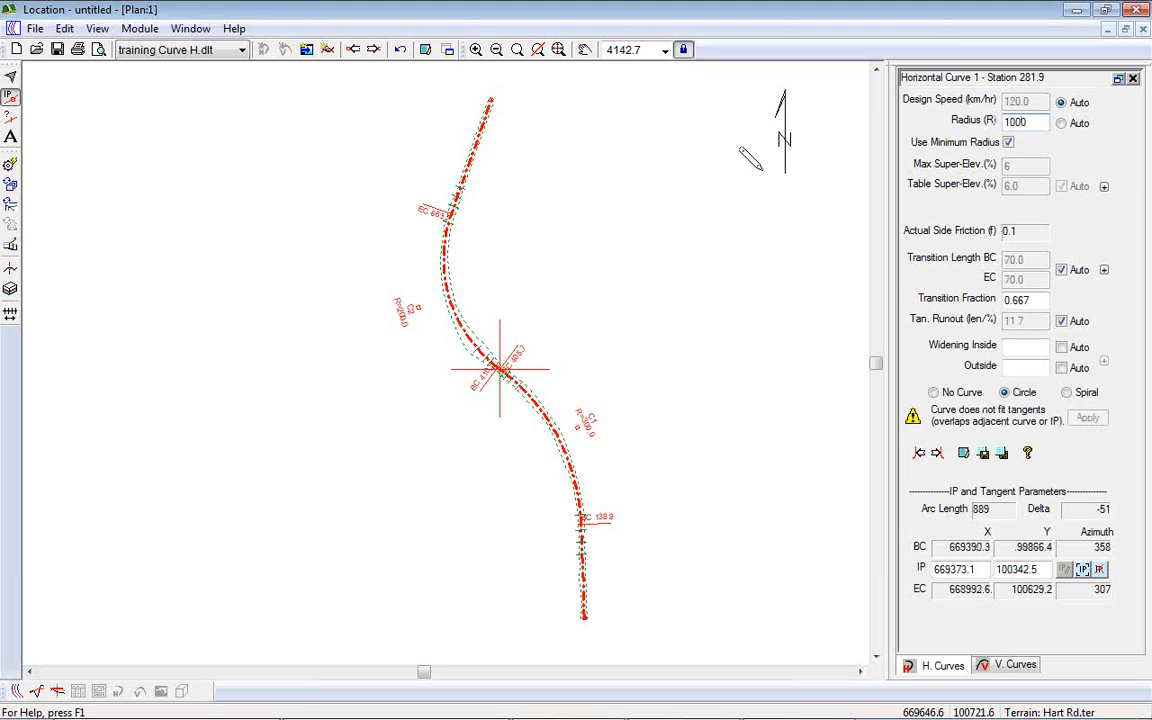
pyautogui.press('BackSpace')
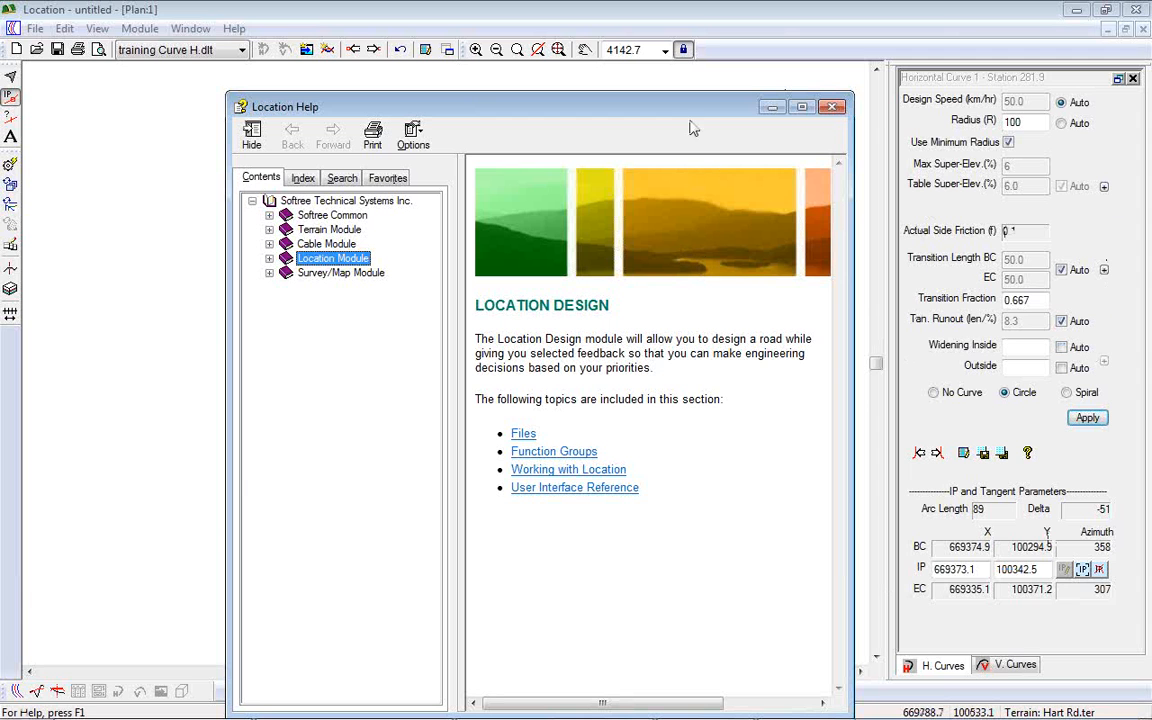
# Step: Open the help topic for the Horizontal Curves Panel in advanced mode and read its section on automatic transition length
pyautogui.click(835, 109)
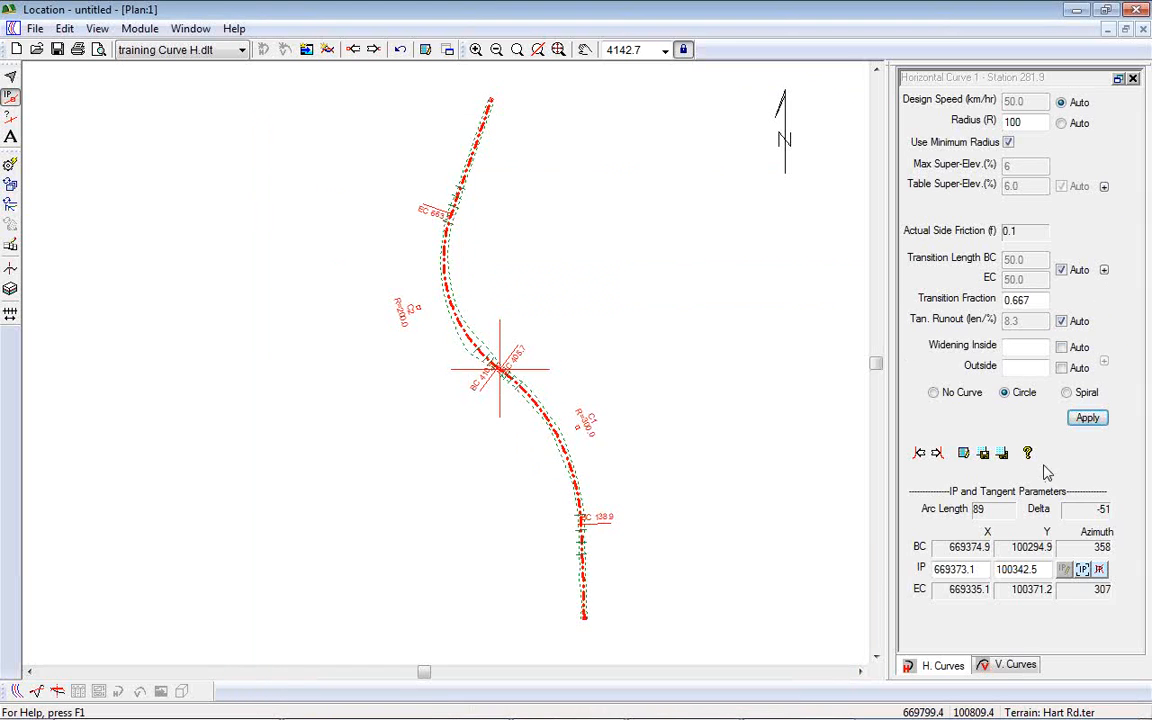
pyautogui.click(1027, 453)
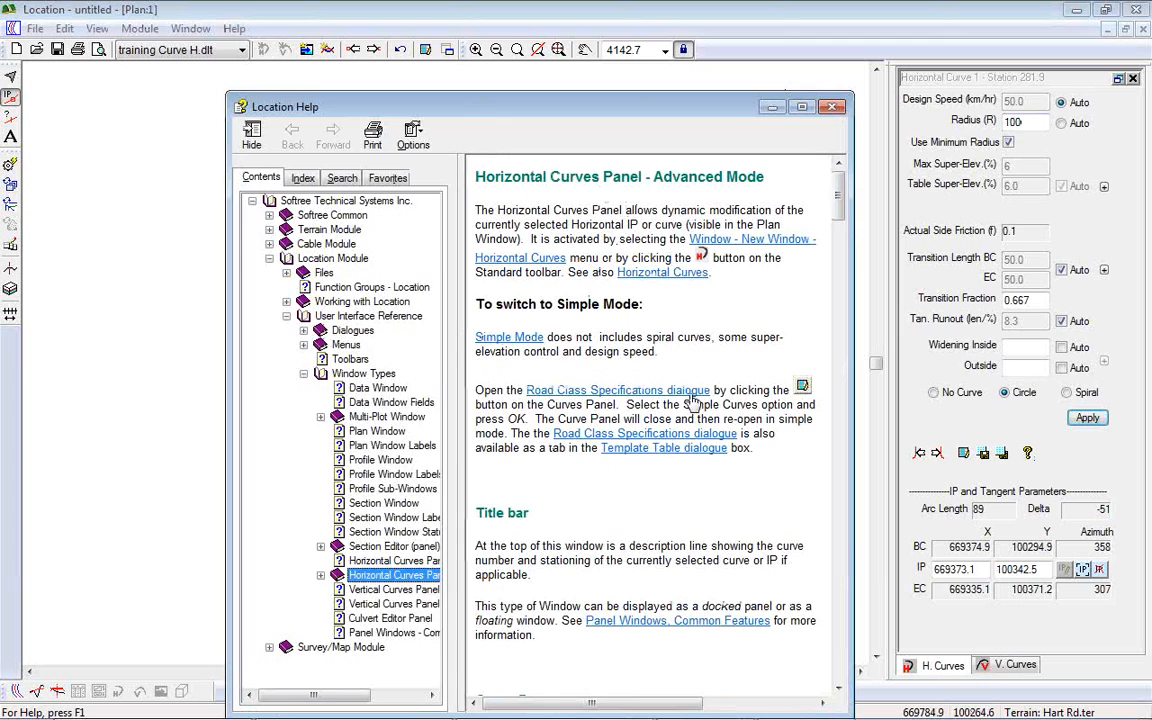
pyautogui.moveTo(666, 390); pyautogui.dragTo(660, 404)
pyautogui.moveTo(853, 344); pyautogui.dragTo(1009, 347)
pyautogui.scroll(-10, 780, 391)
pyautogui.scroll(-15, 780, 391)
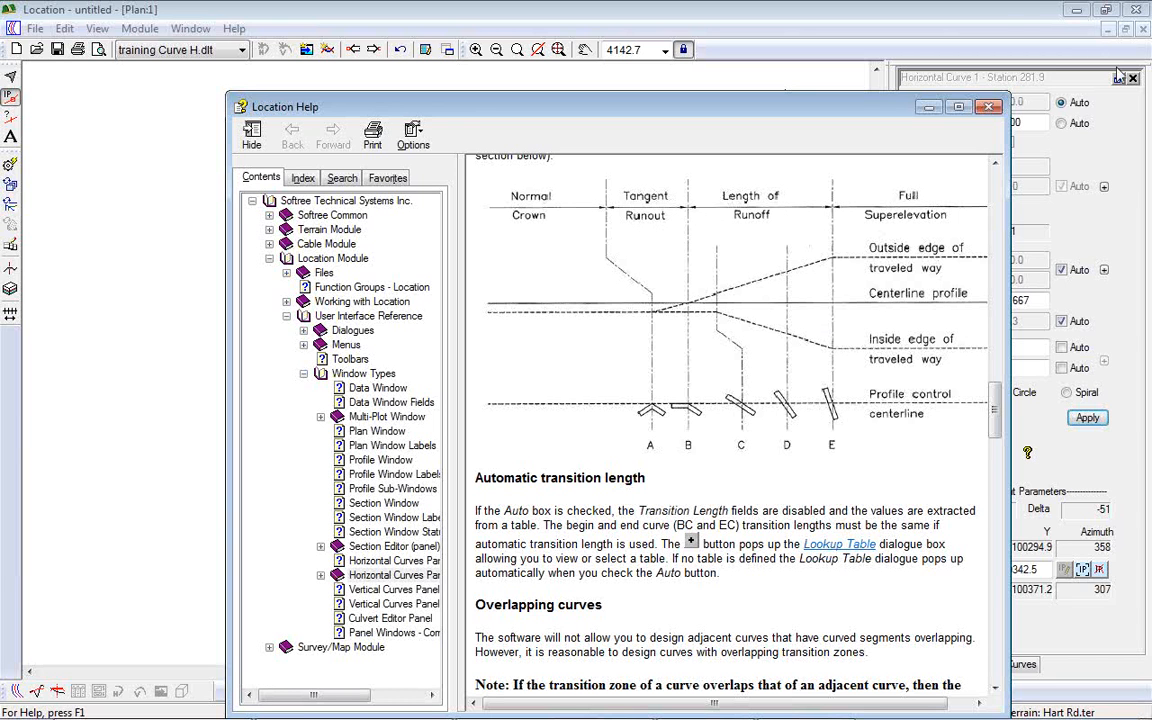
pyautogui.click(1033, 80)
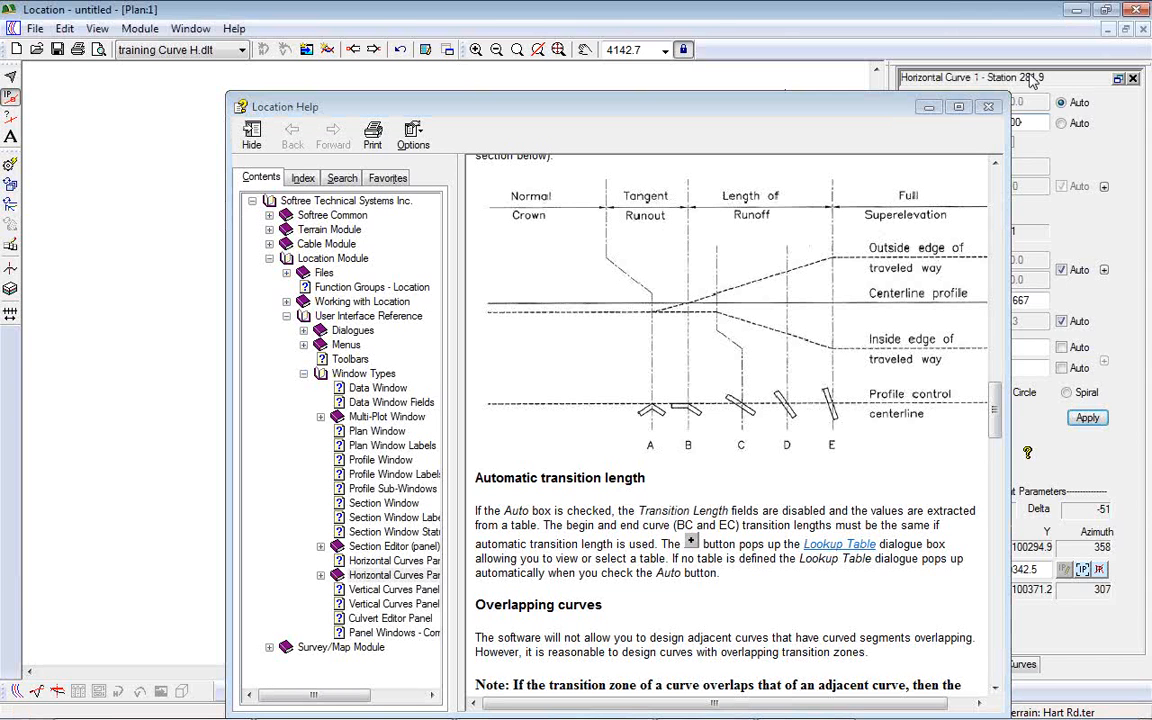
pyautogui.click(935, 109)
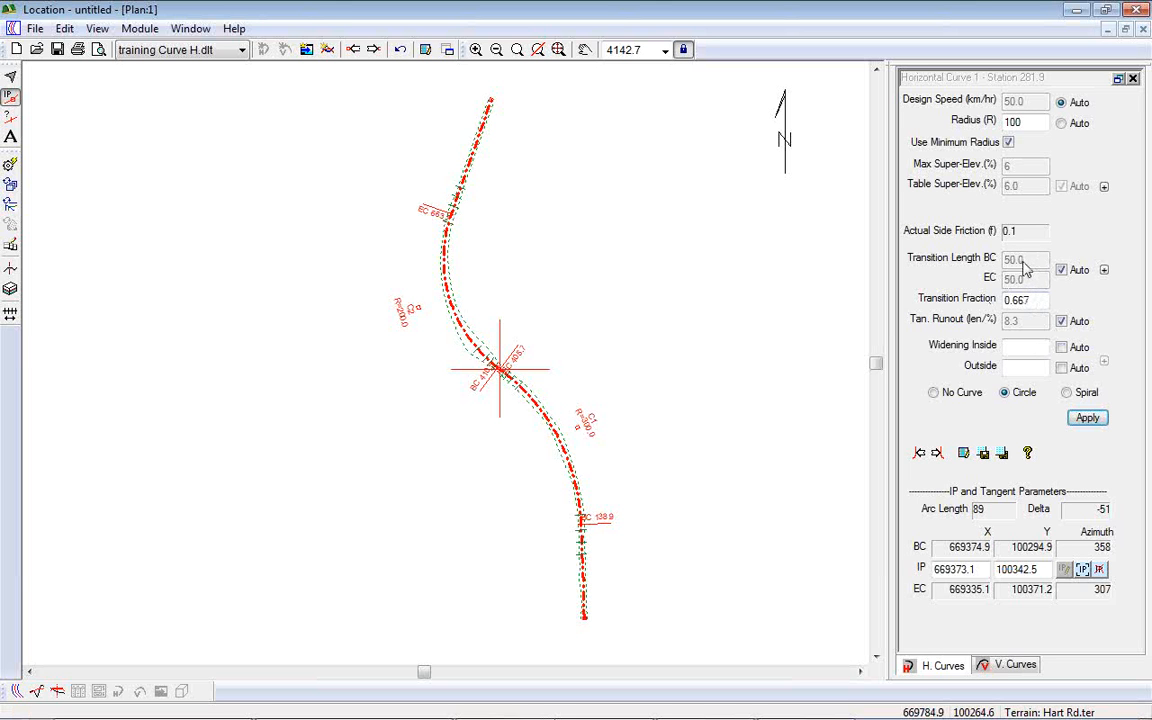
# Step: Turn automatic transition length off and back on for the first horizontal curve, and view its superelevation runoff lookup table
pyautogui.click(1062, 272)
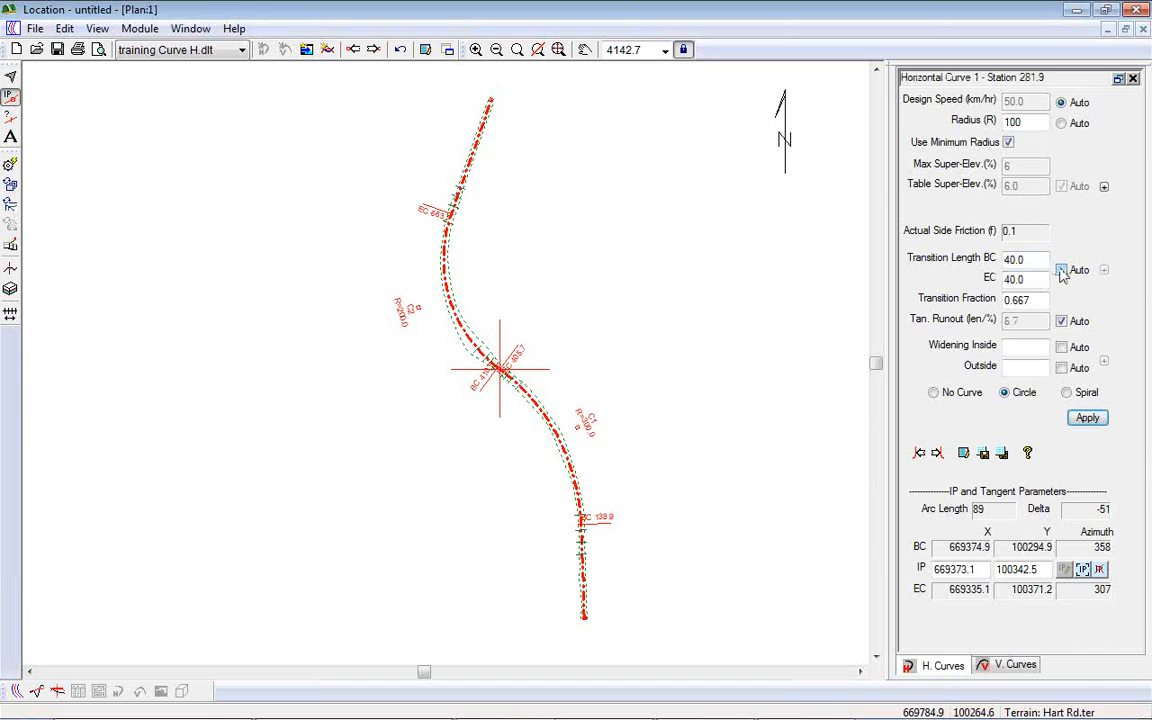
pyautogui.click(1062, 271)
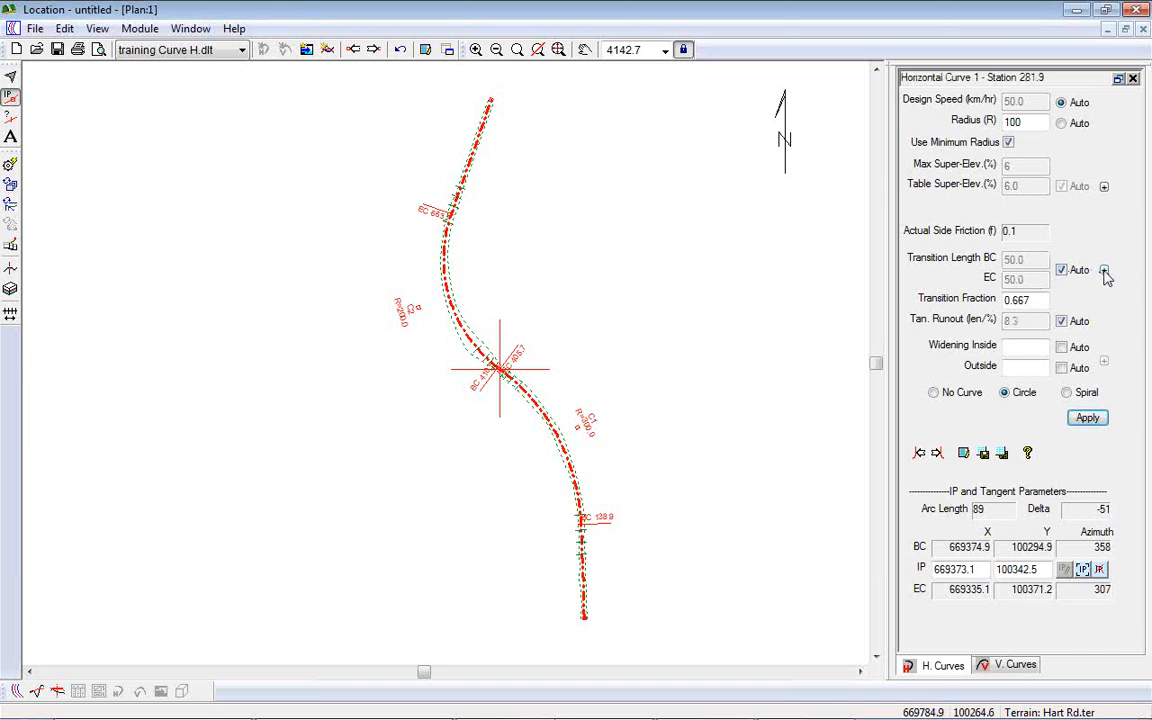
pyautogui.click(1104, 271)
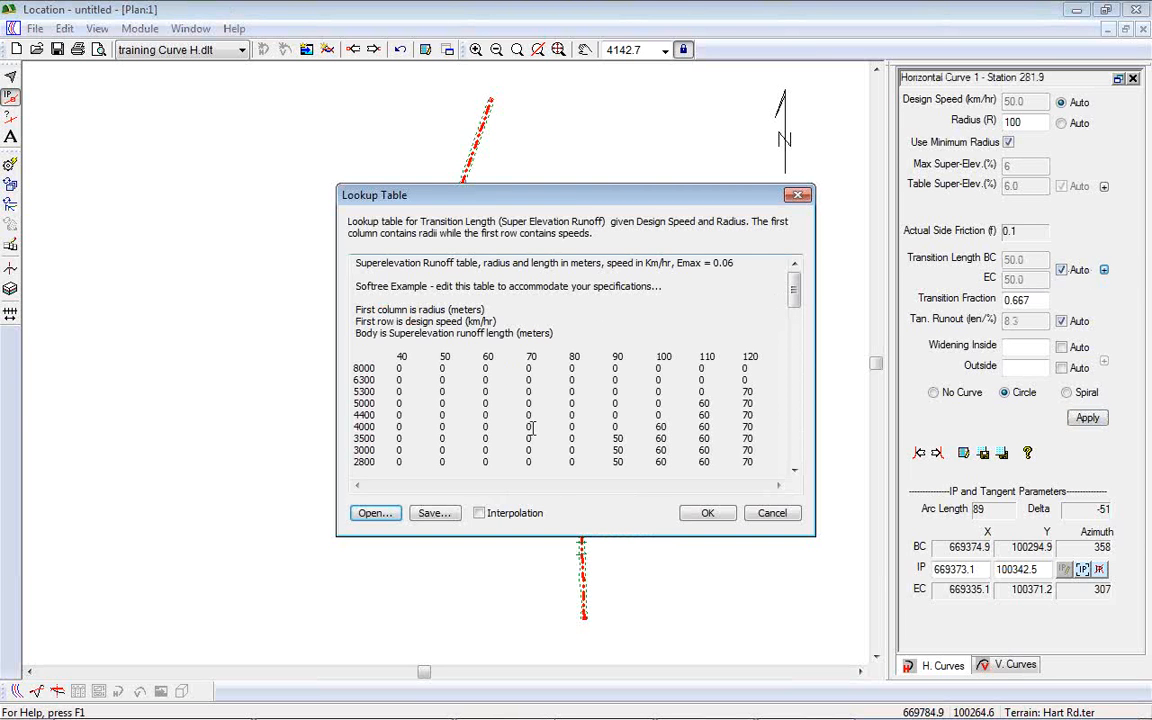
pyautogui.click(774, 518)
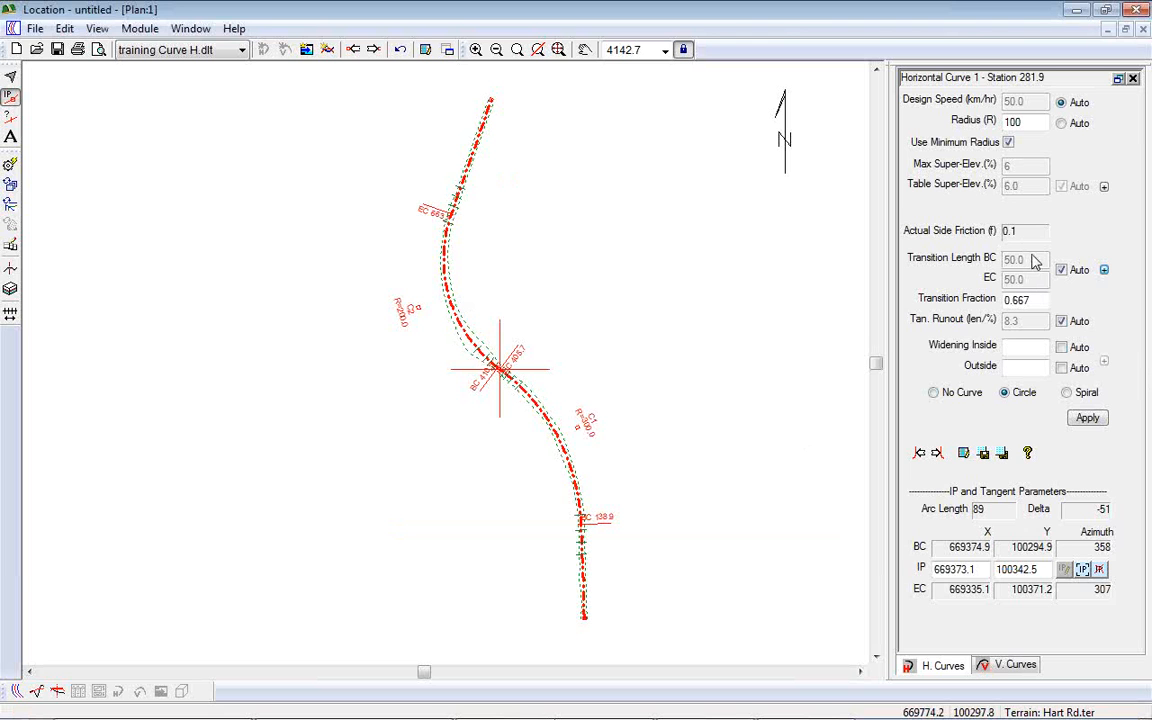
# Step: Change the first horizontal curve from circle to spiral and apply it with a radius of 100
pyautogui.doubleClick(1016, 300)
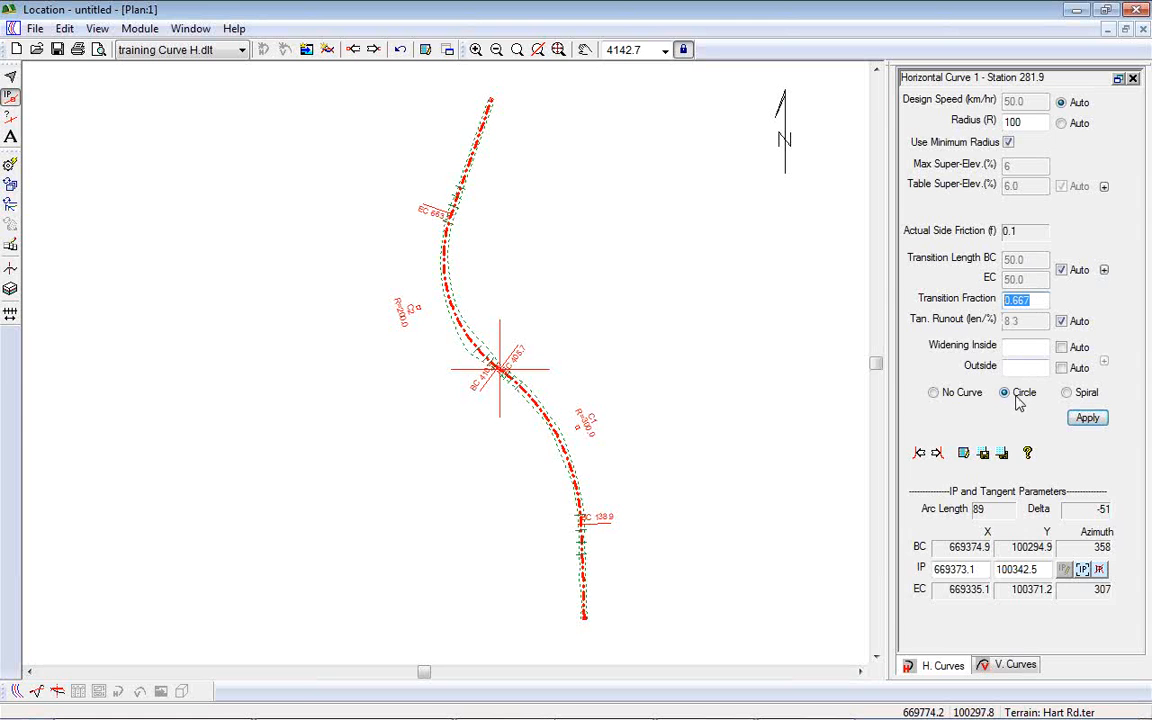
pyautogui.moveTo(1020, 300); pyautogui.dragTo(1035, 300)
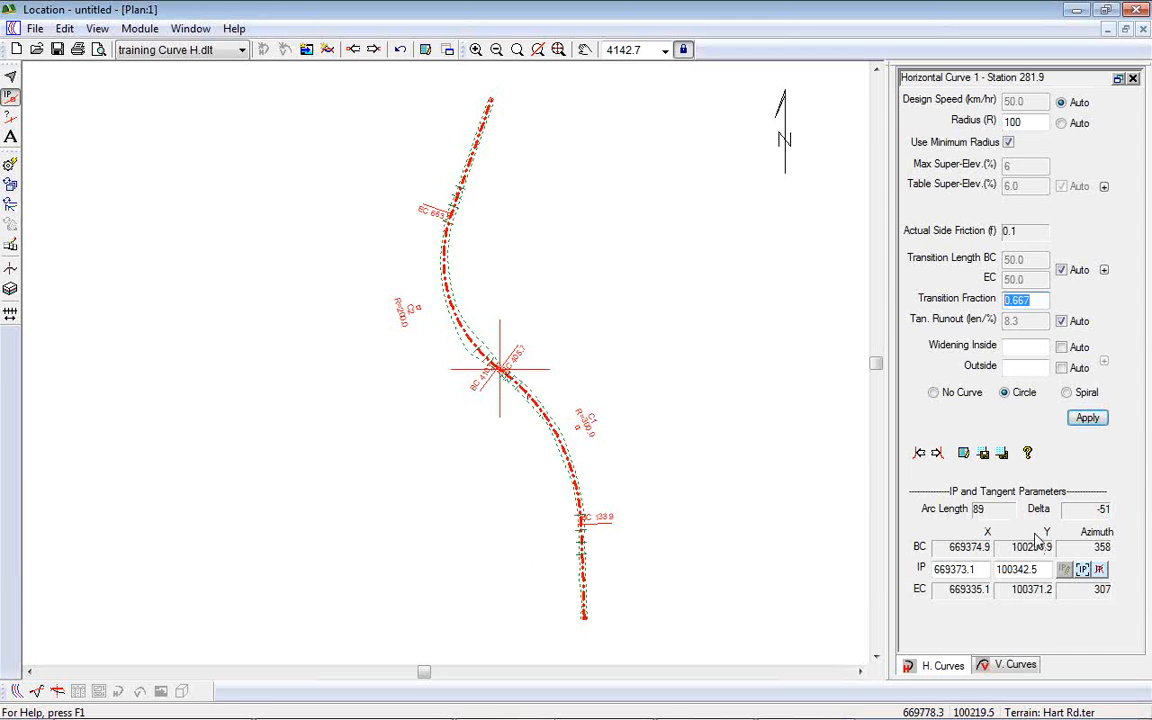
pyautogui.click(1067, 392)
pyautogui.click(1091, 419)
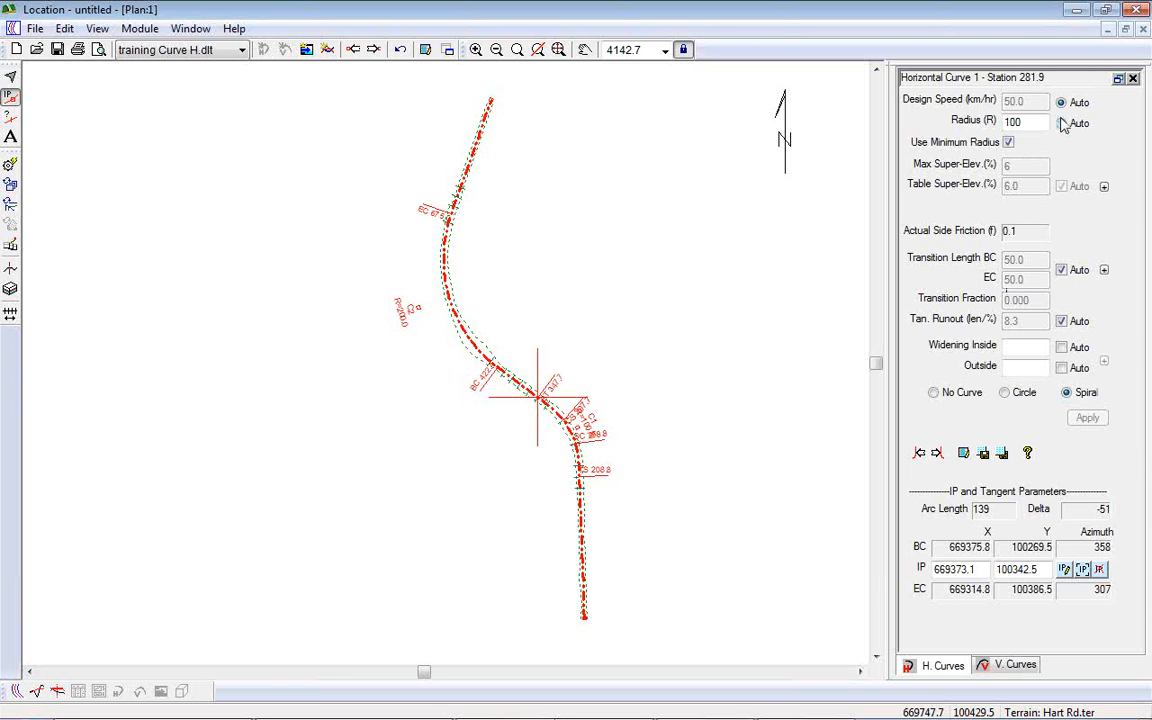
# Step: Examine the spiral curve's transition points in the plan at a scale of 1320, with the scale locked during zoom
pyautogui.moveTo(1036, 122); pyautogui.dragTo(735, 197)
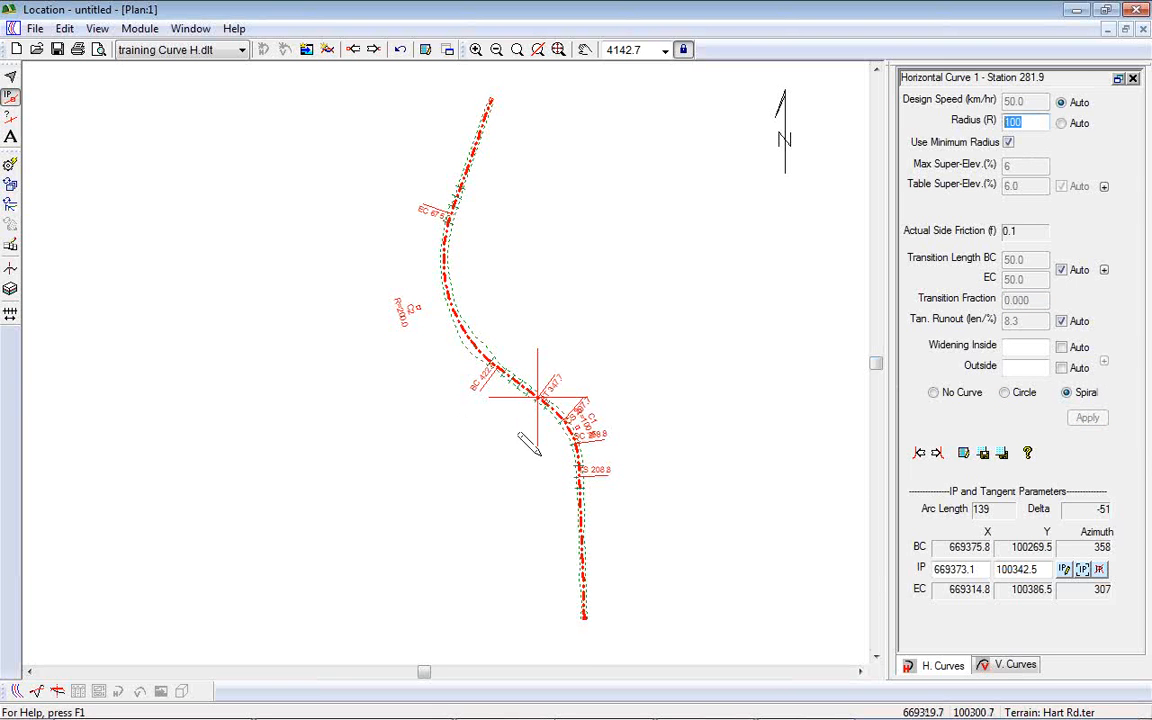
pyautogui.click(505, 378)
pyautogui.scroll(2, 565, 411)
pyautogui.scroll(2, 560, 410)
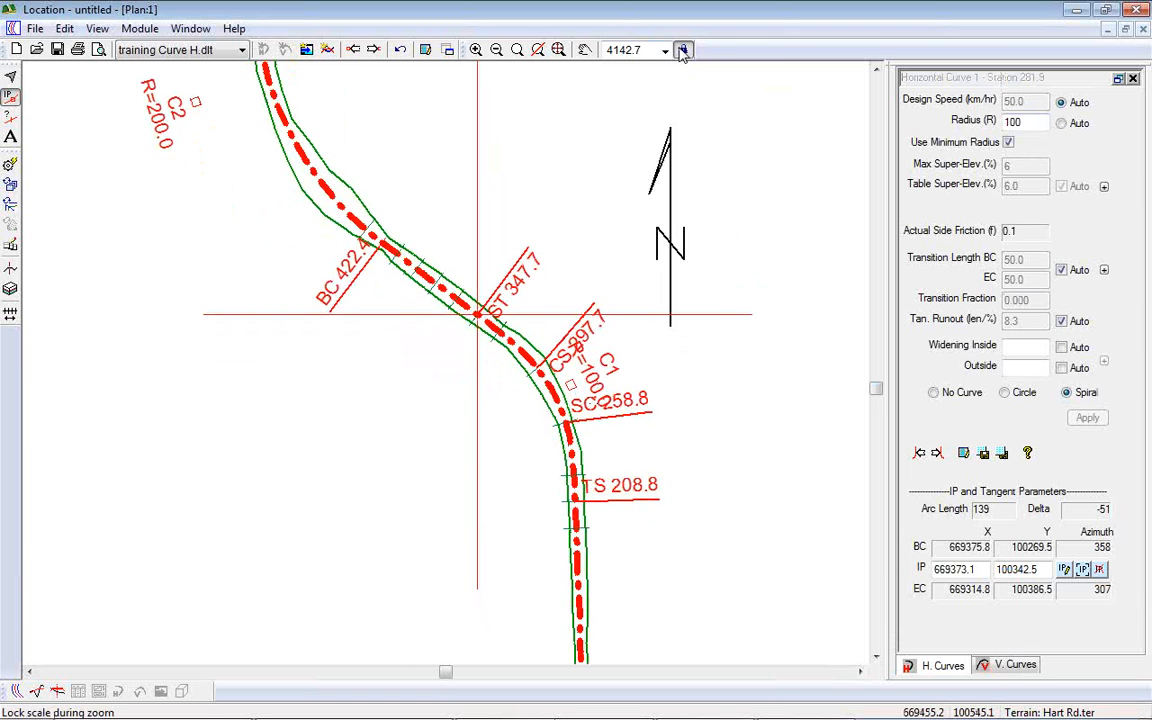
pyautogui.scroll(-3, 474, 330)
pyautogui.scroll(2, 478, 370)
pyautogui.moveTo(471, 383); pyautogui.dragTo(578, 365, button='middle')
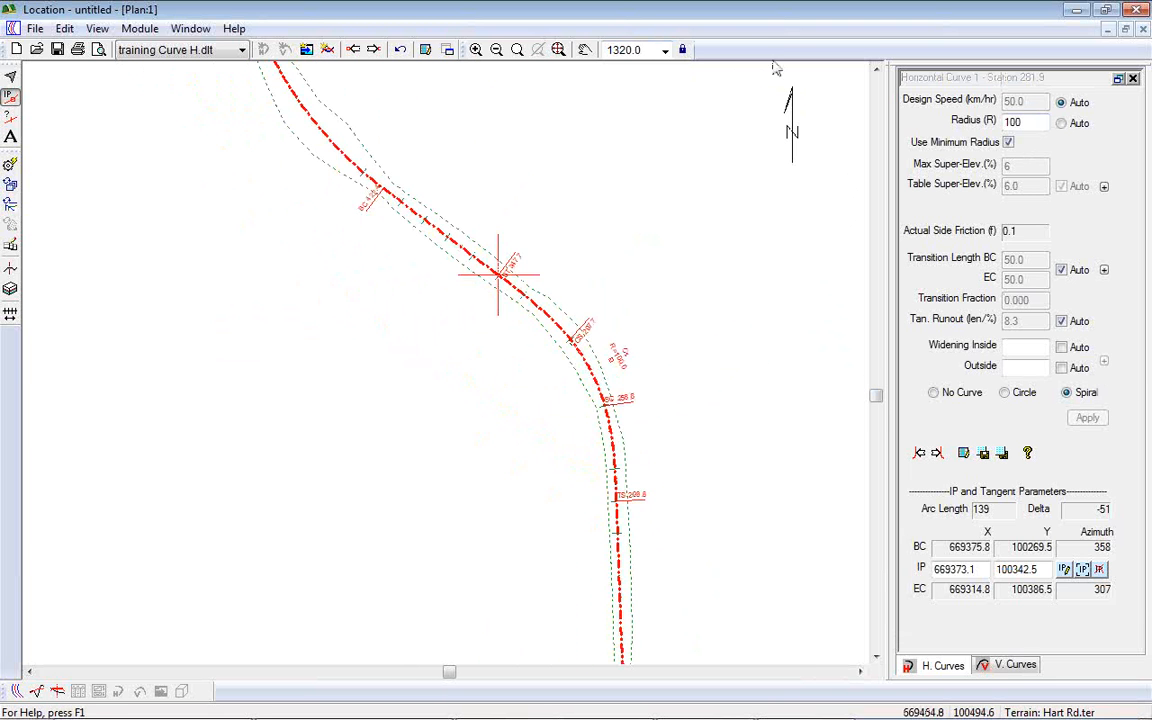
pyautogui.click(683, 49)
pyautogui.scroll(2, 516, 308)
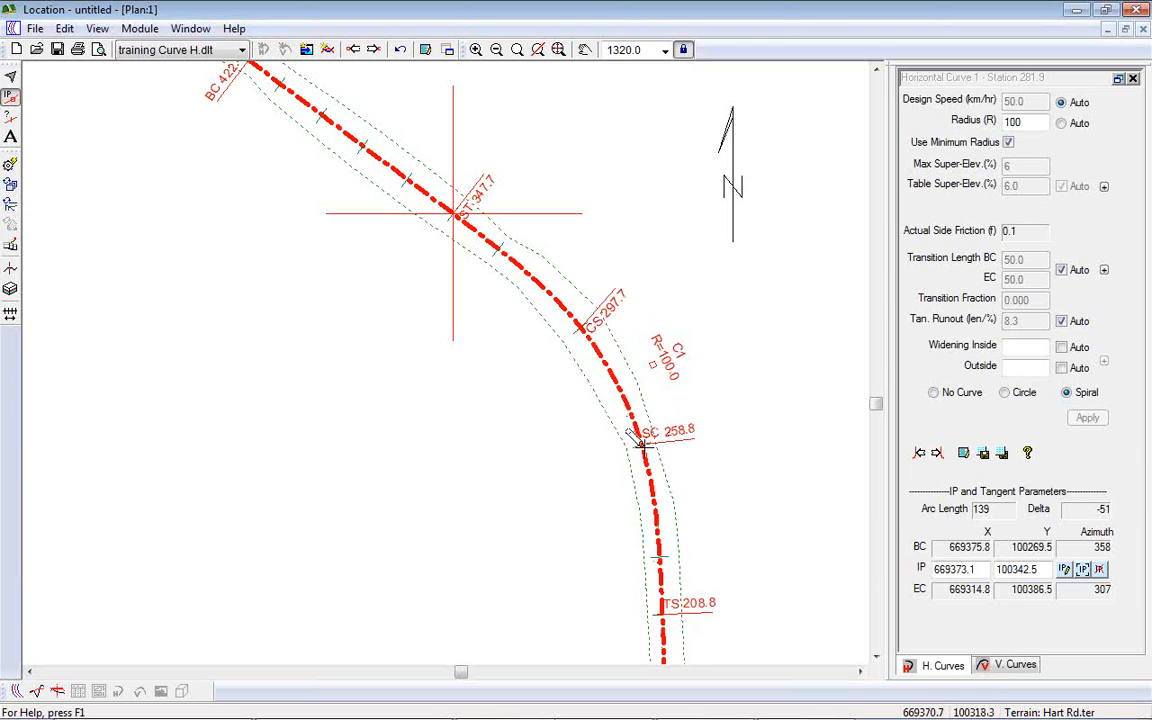
pyautogui.moveTo(636, 440)
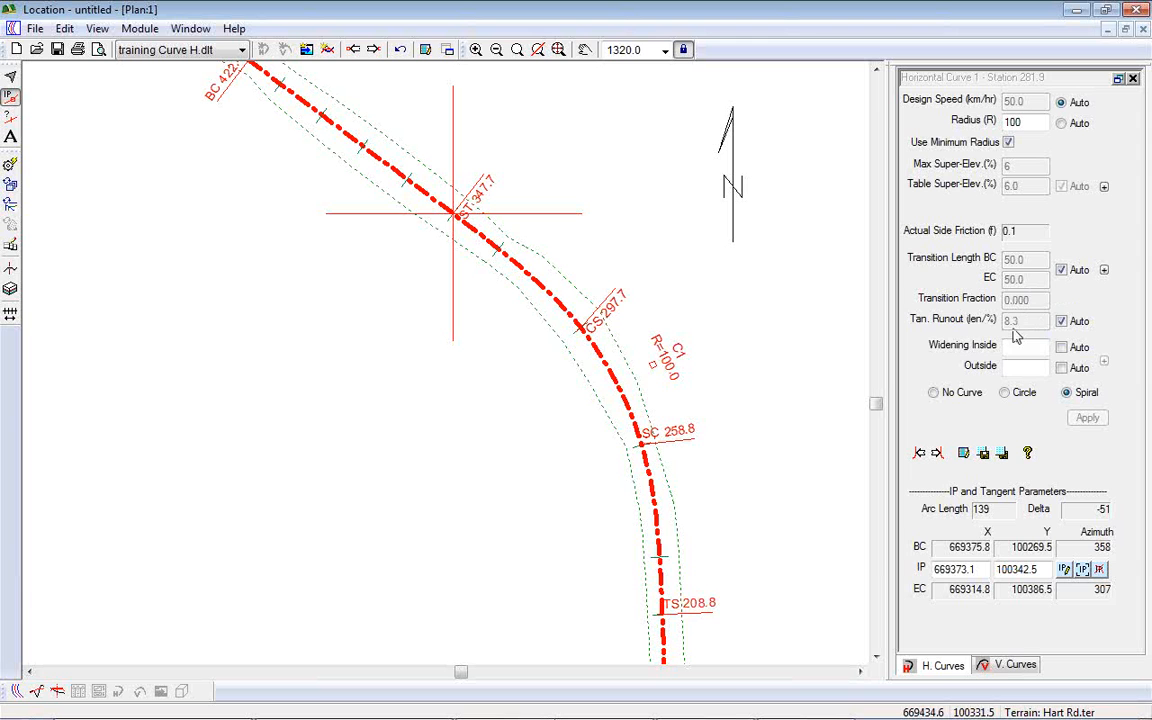
pyautogui.moveTo(648, 601)
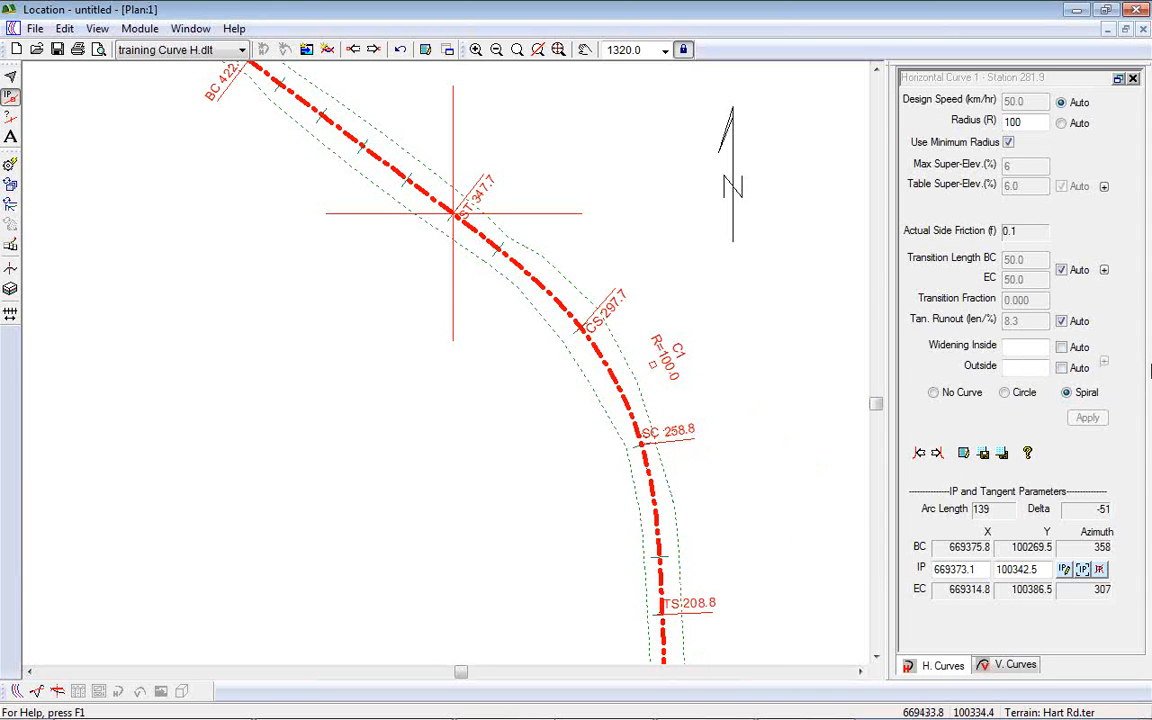
# Step: Change the first horizontal curve back to a circle, apply it, and inspect its superelevation transition in the plan
pyautogui.click(1004, 393)
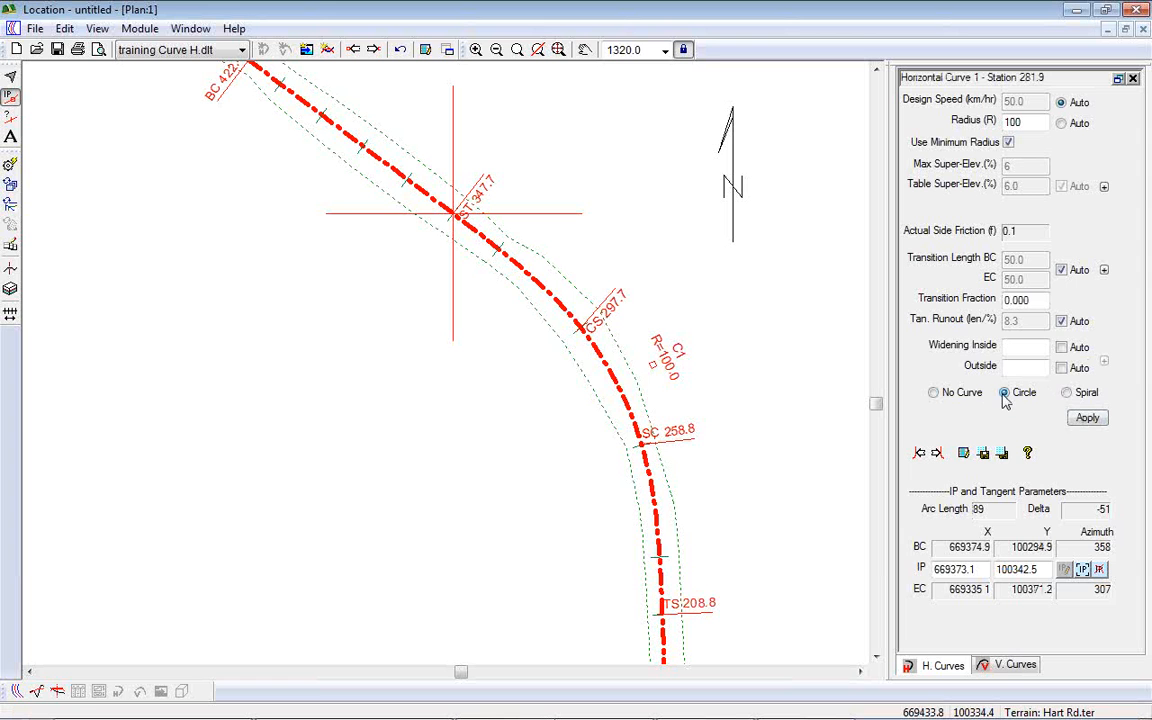
pyautogui.click(1087, 418)
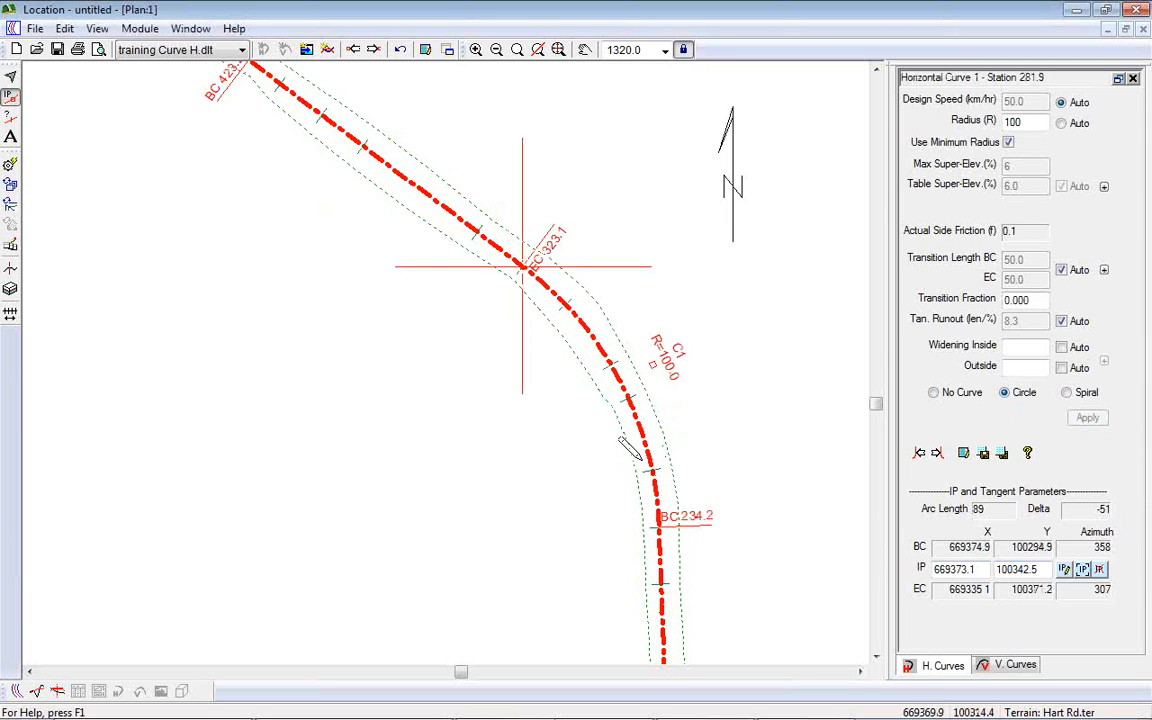
pyautogui.moveTo(736, 582); pyautogui.dragTo(736, 535, button='middle')
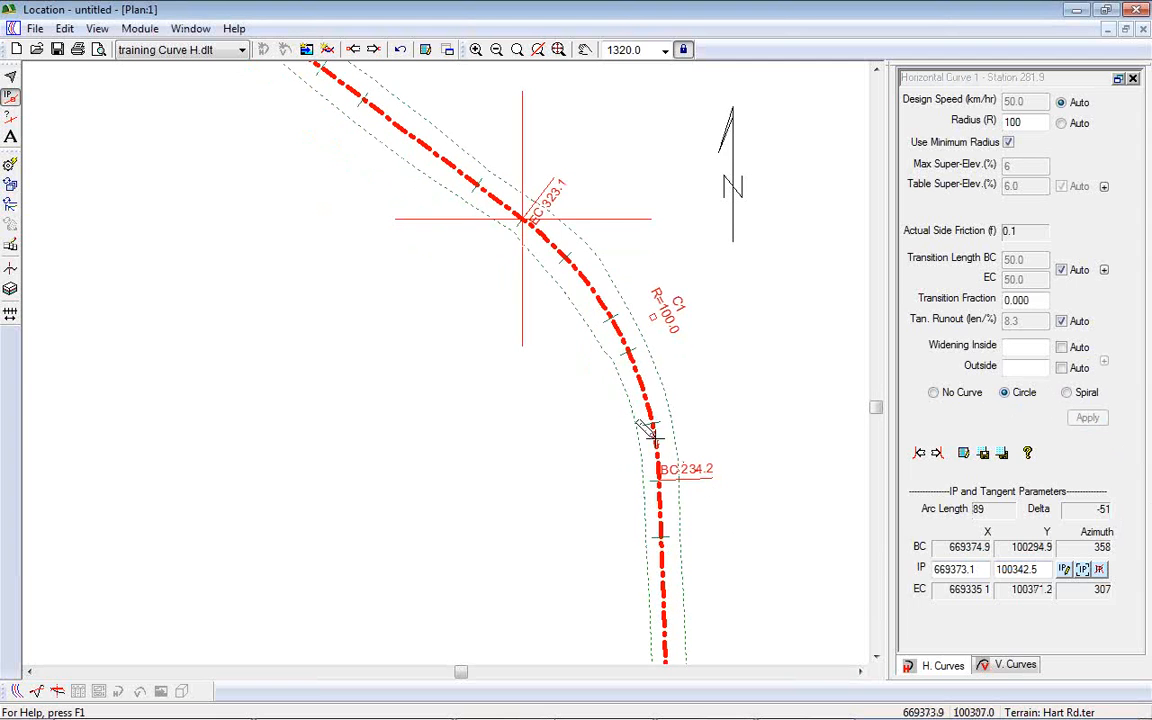
pyautogui.scroll(-2, 797, 535)
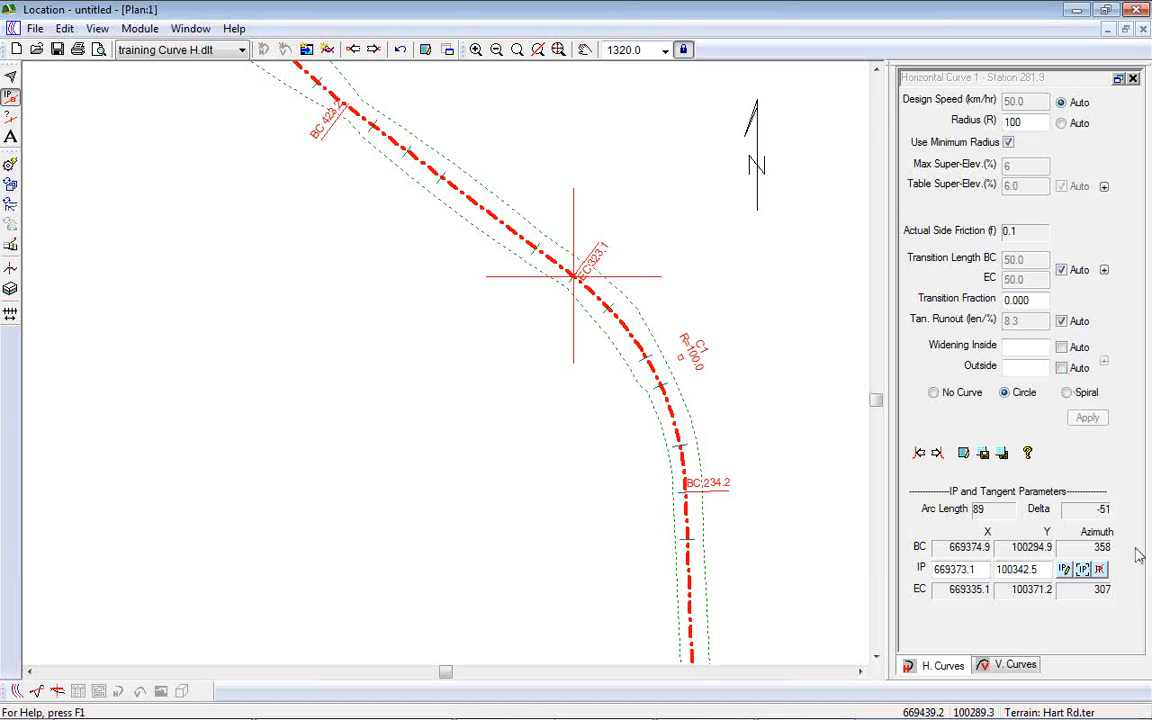
pyautogui.moveTo(1148, 710)
pyautogui.moveTo(823, 383)
pyautogui.mouseDown(button='middle')
pyautogui.moveTo(731, 223)
pyautogui.moveTo(716, 232)
pyautogui.mouseUp(button='middle')
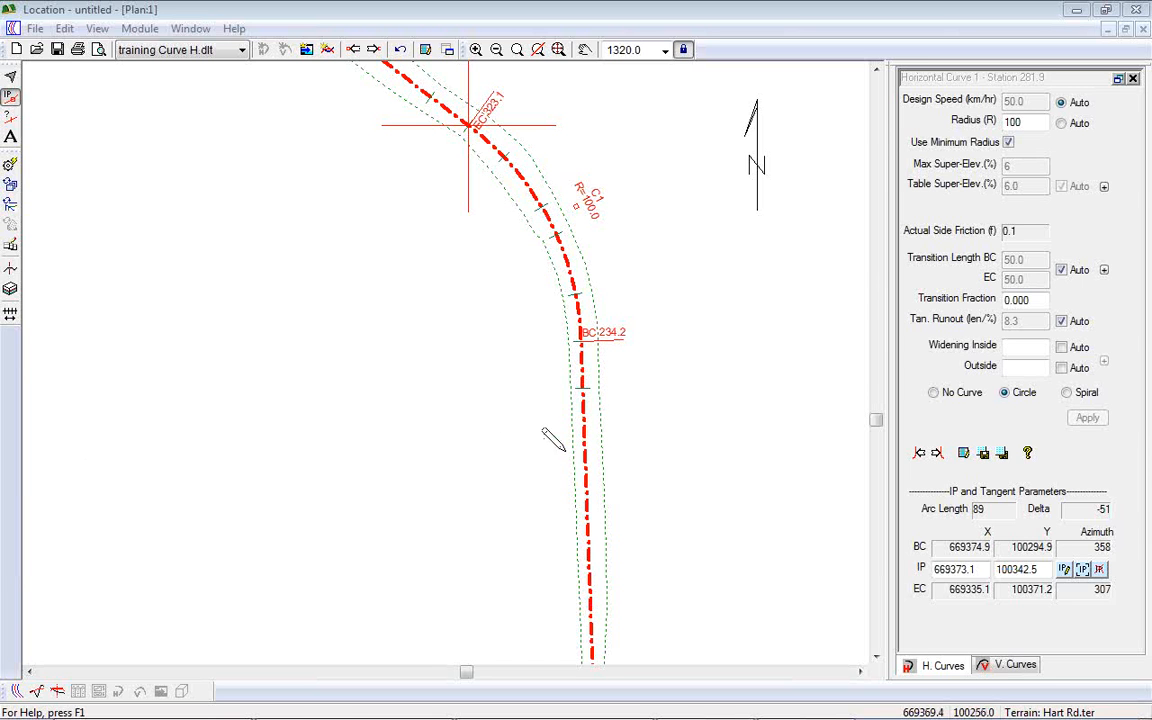
# Step: Load the training Normal screen layout and restore the maximized plan window
pyautogui.click(242, 50)
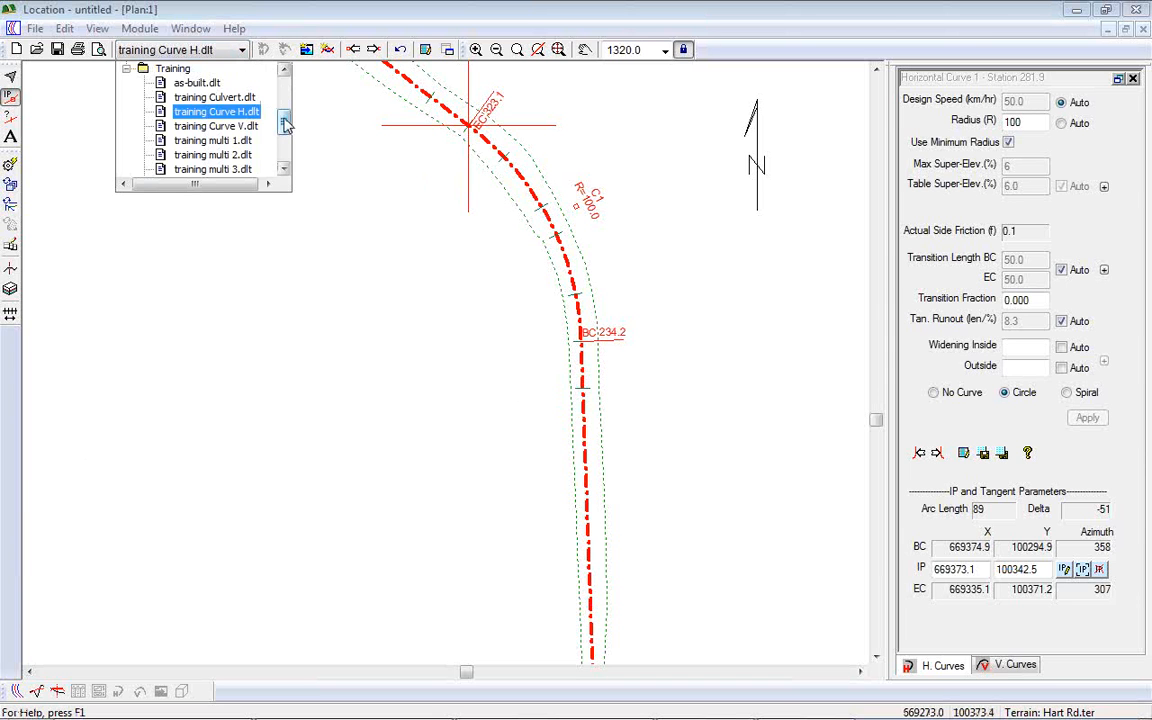
pyautogui.moveTo(285, 121); pyautogui.dragTo(285, 148)
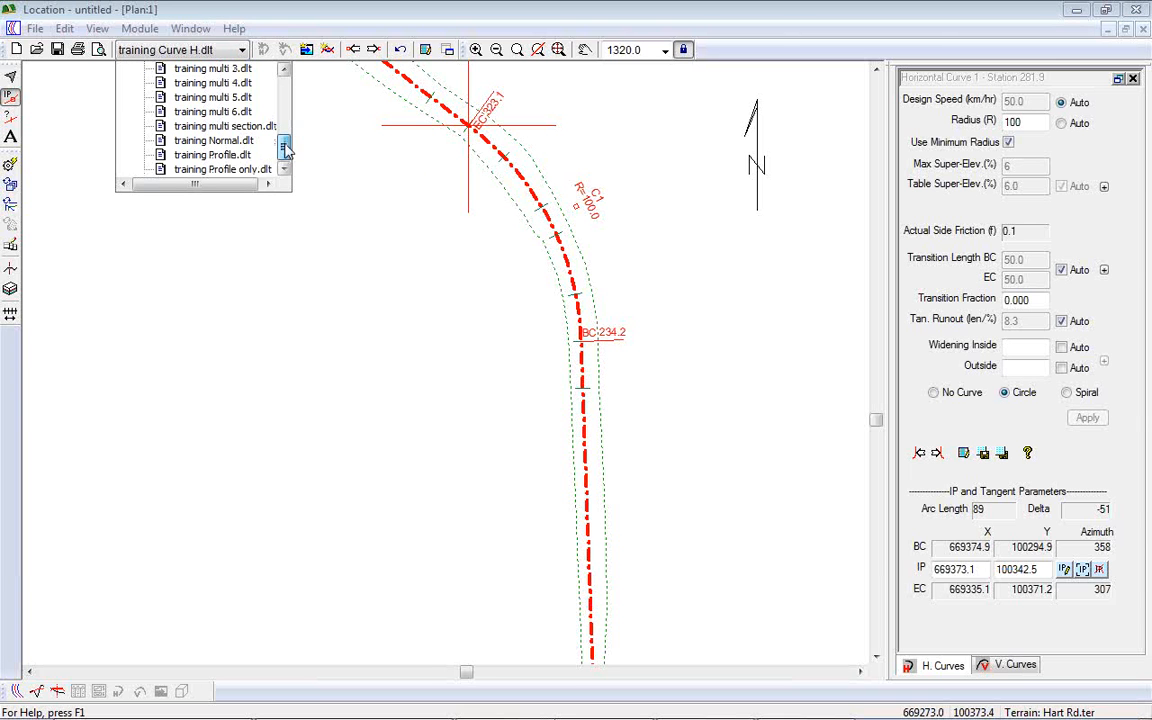
pyautogui.click(213, 140)
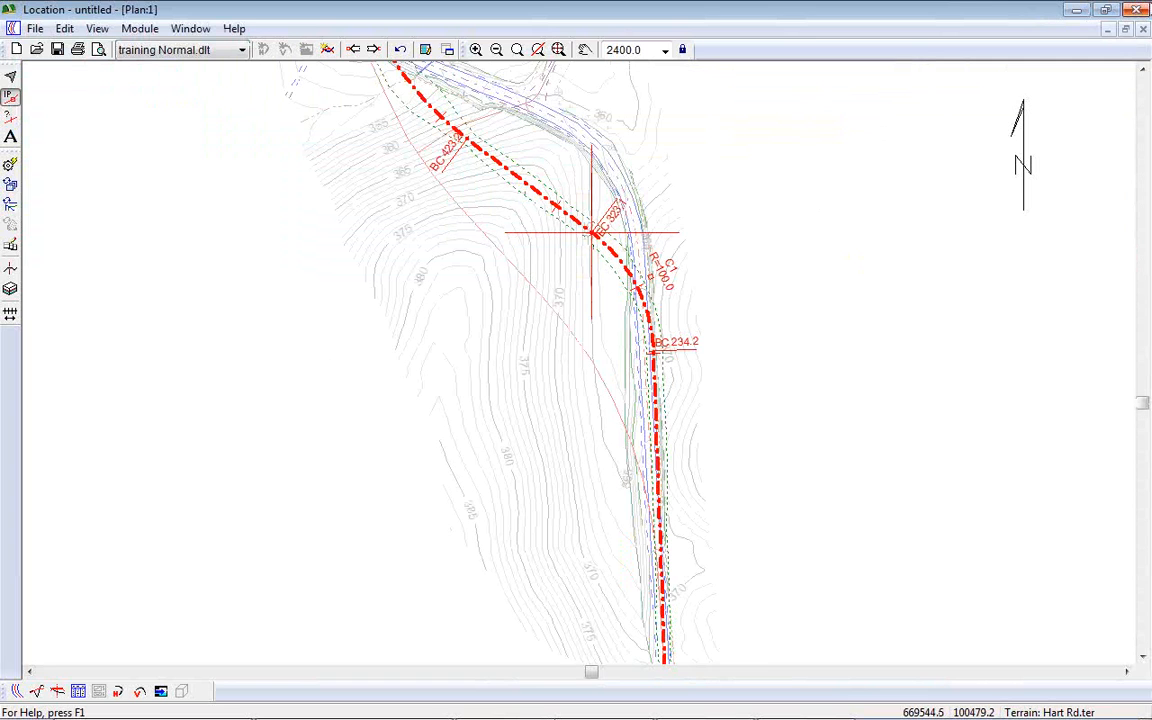
pyautogui.click(1127, 32)
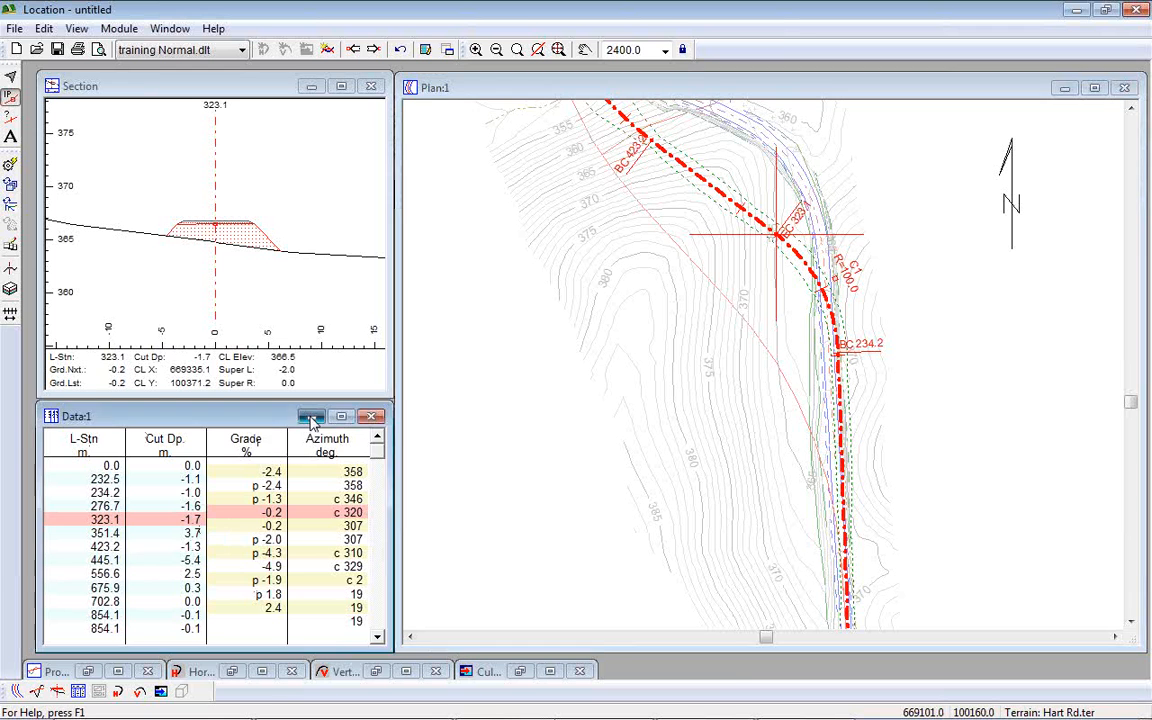
# Step: Minimize the data window and show the cross-section at station 140.0 on the tangent before the first curve
pyautogui.click(311, 416)
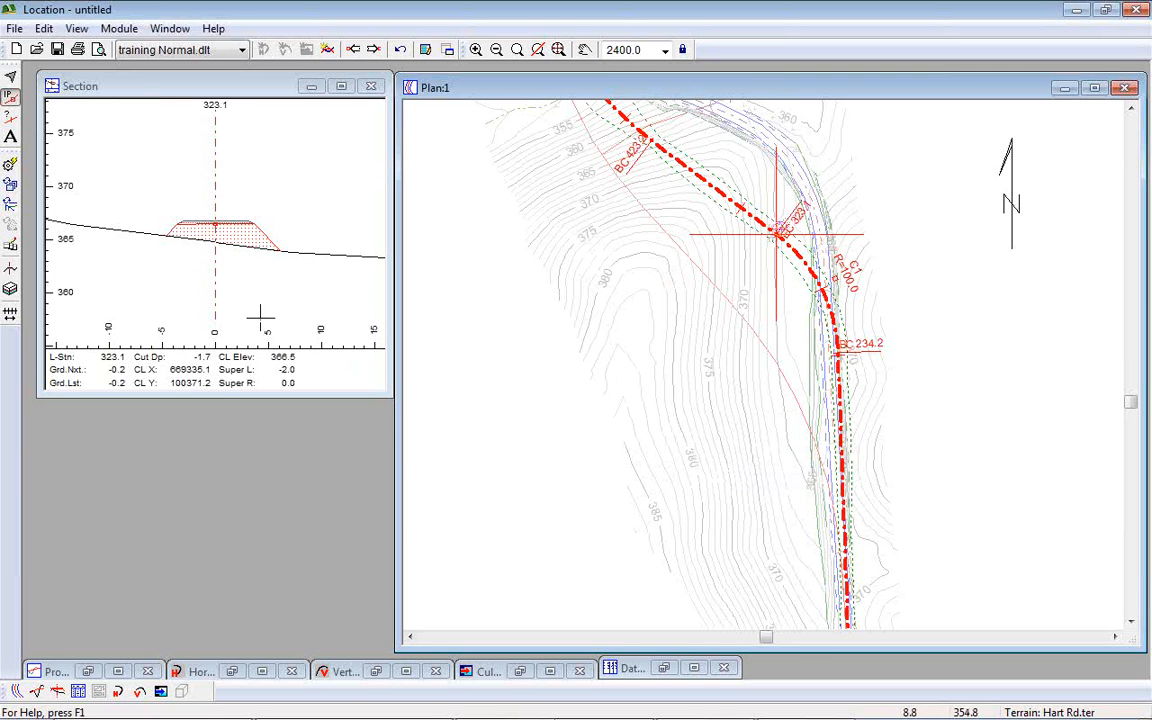
pyautogui.click(223, 223)
pyautogui.scroll(1, 223, 223)
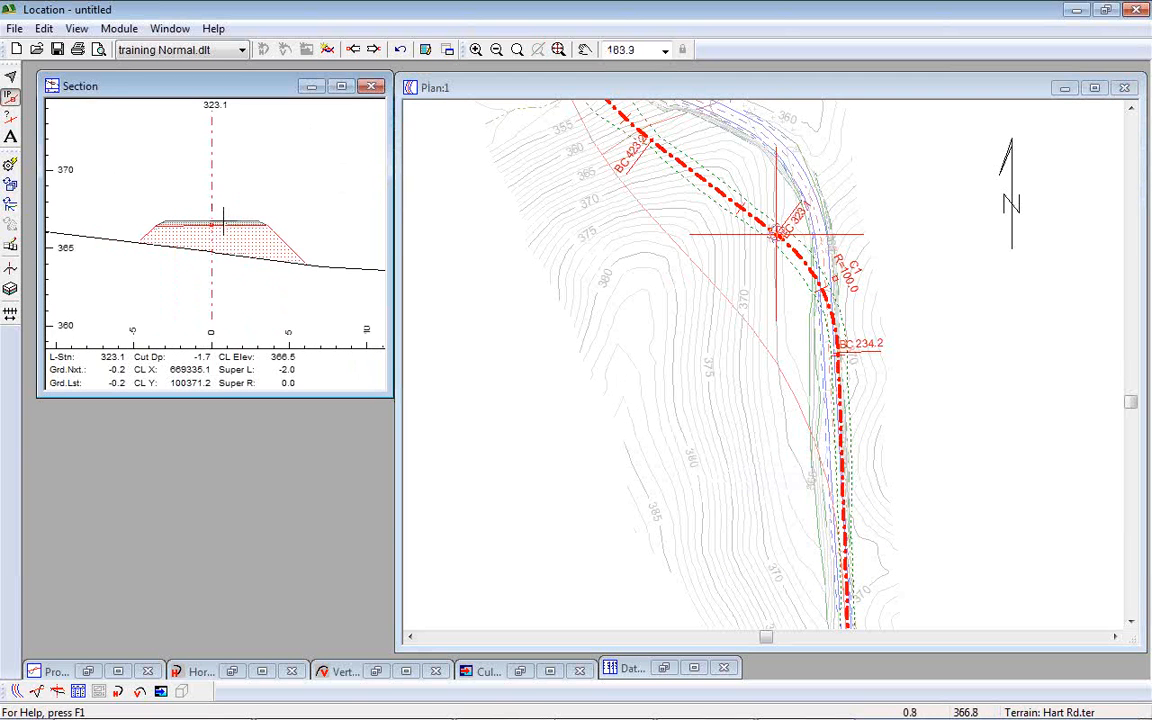
pyautogui.click(840, 500)
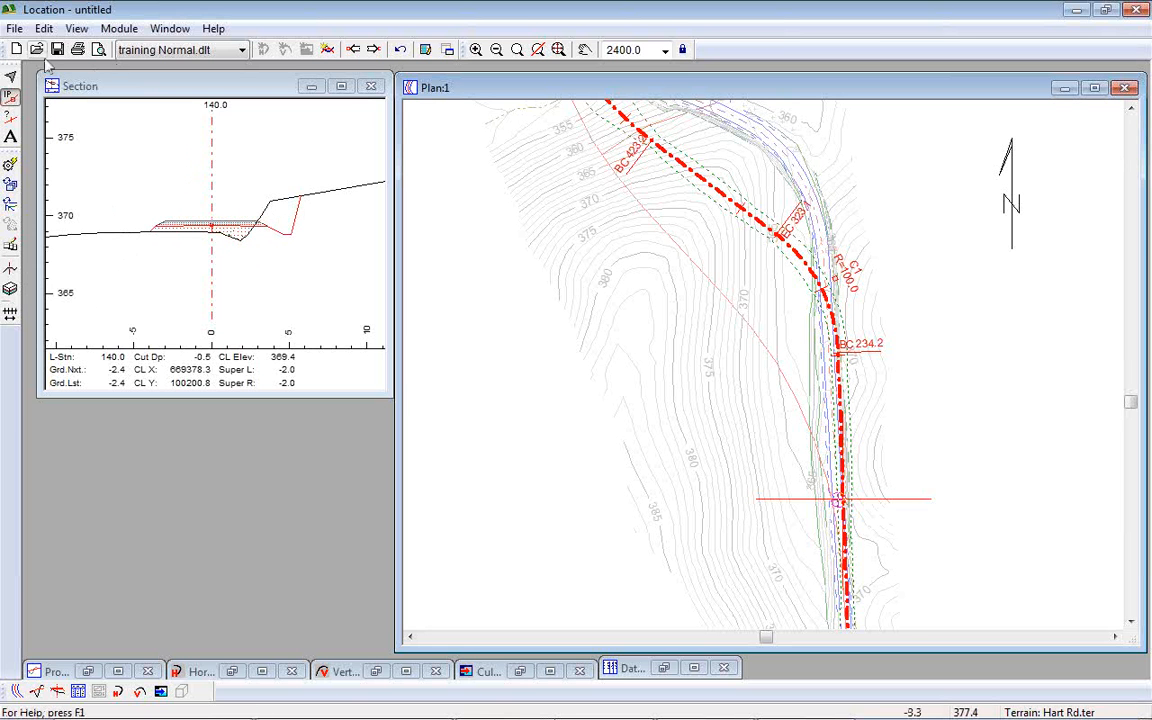
# Step: Open the design Curves 3.dsn from the Curves Webinar folder without saving changes to the current design
pyautogui.click(15, 30)
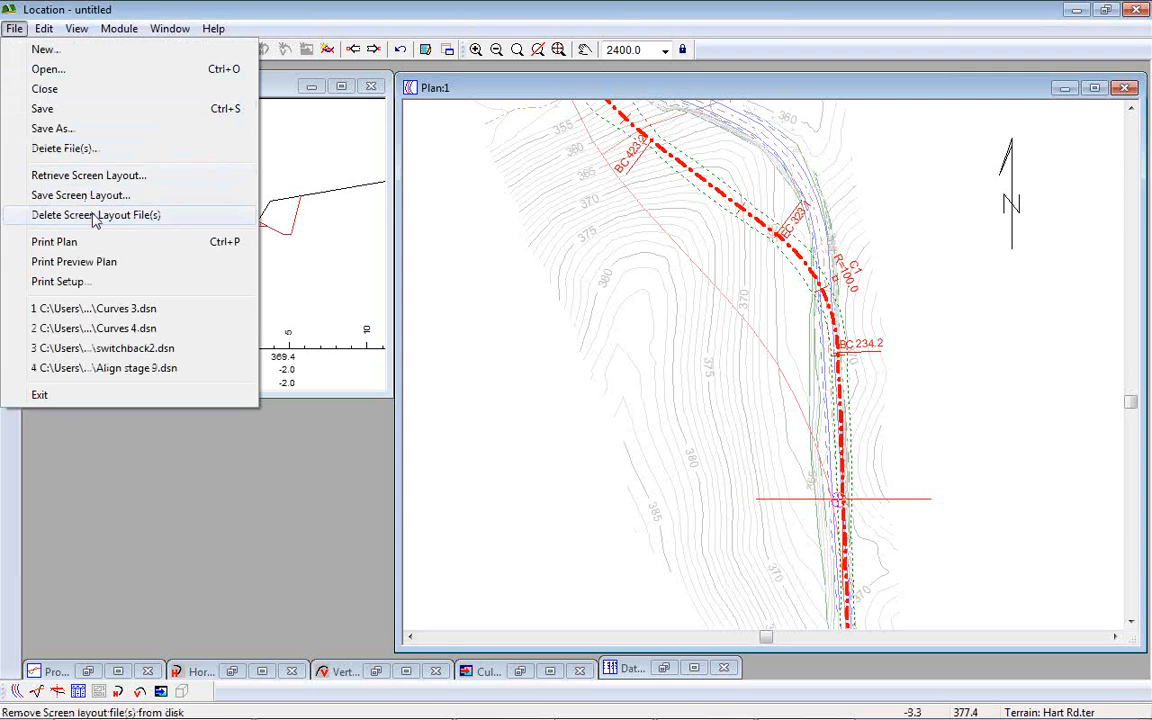
pyautogui.click(54, 72)
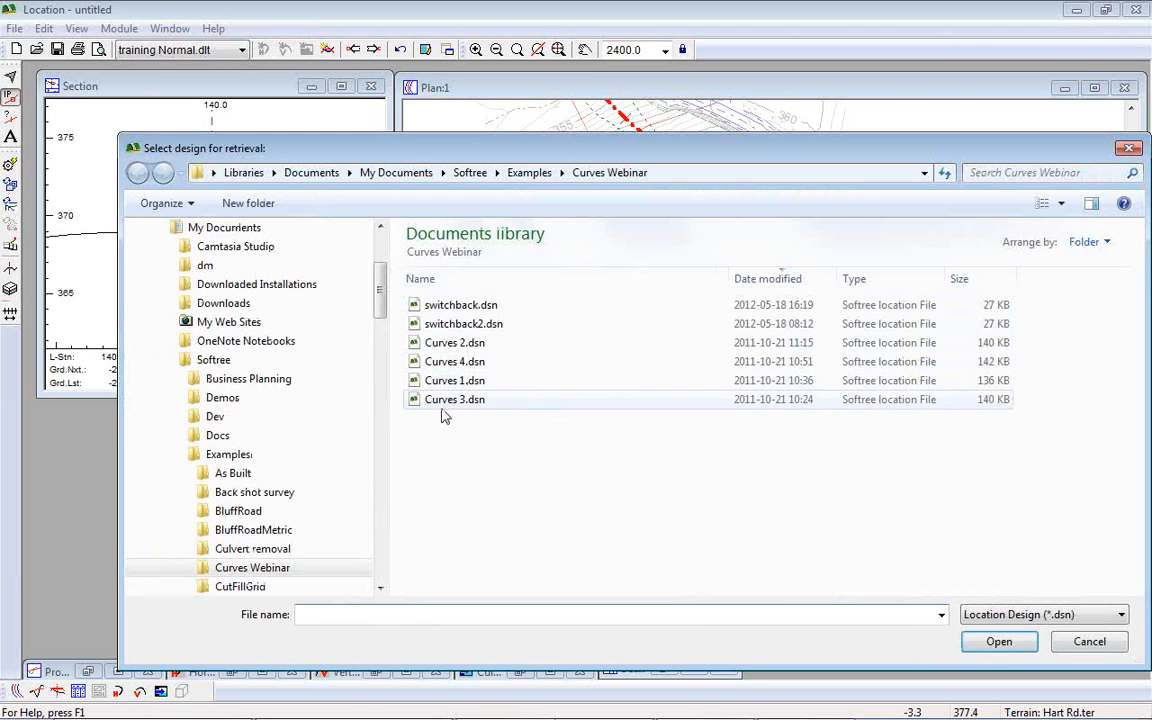
pyautogui.click(438, 399)
pyautogui.click(997, 642)
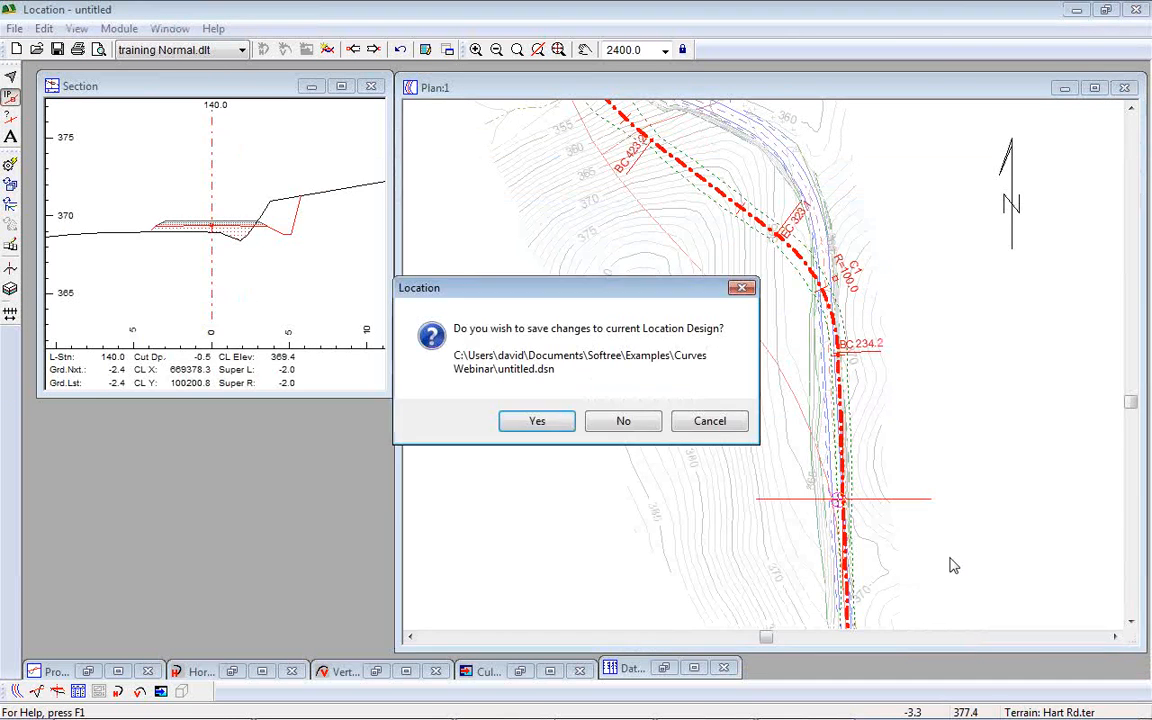
pyautogui.click(612, 420)
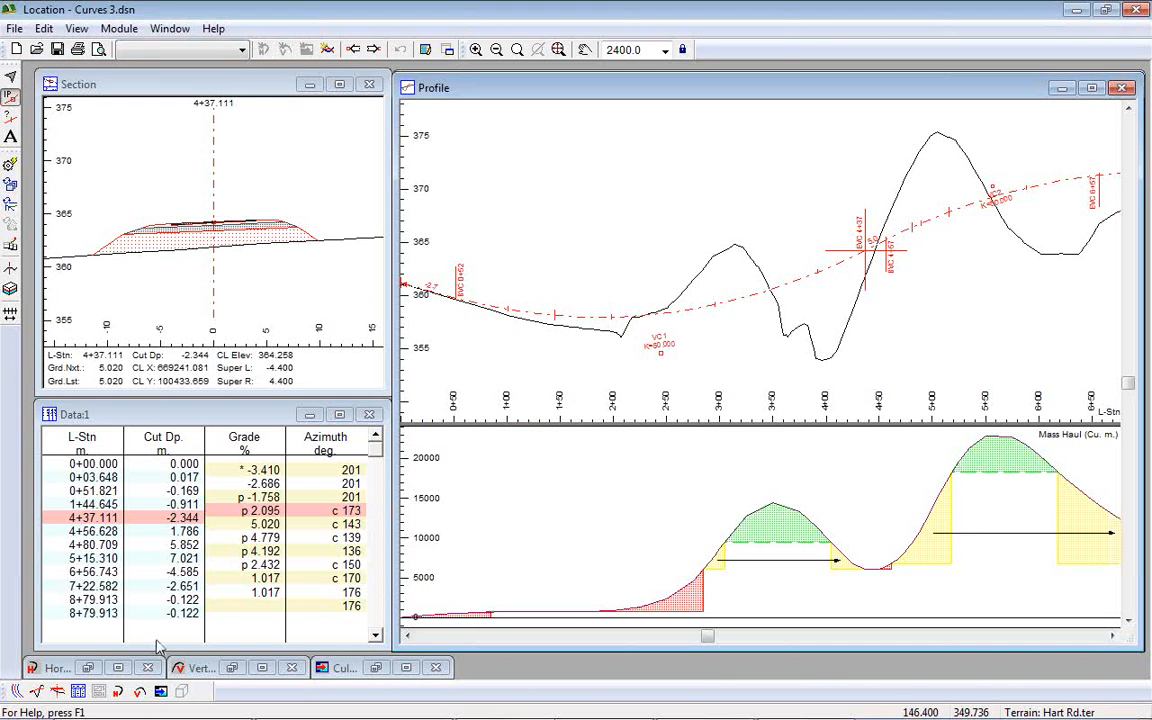
# Step: Bring up the plan window and turn off its background display
pyautogui.click(18, 692)
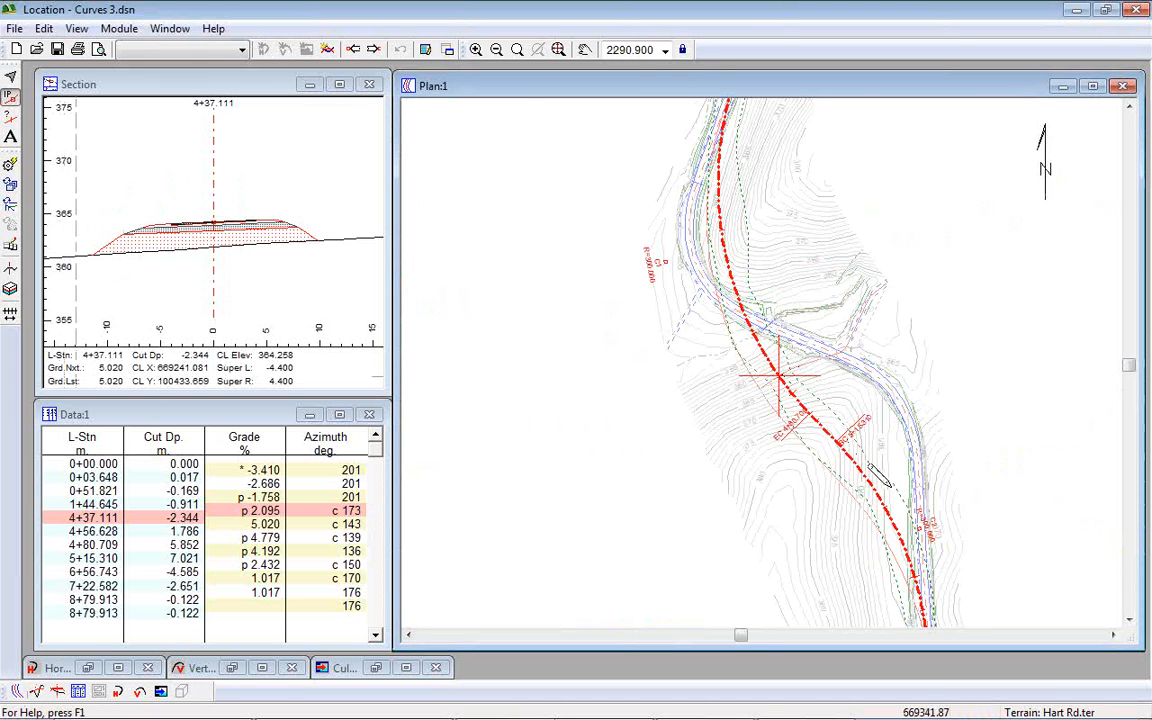
pyautogui.moveTo(906, 476); pyautogui.dragTo(803, 336, button='middle')
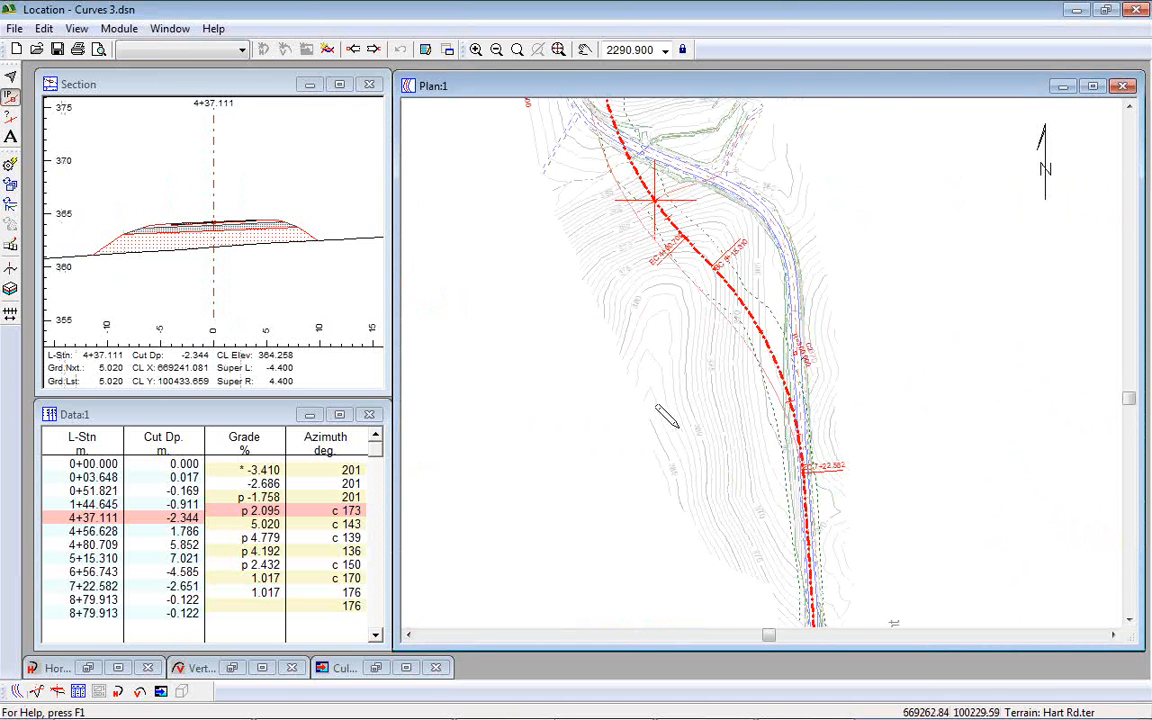
pyautogui.rightClick(679, 378)
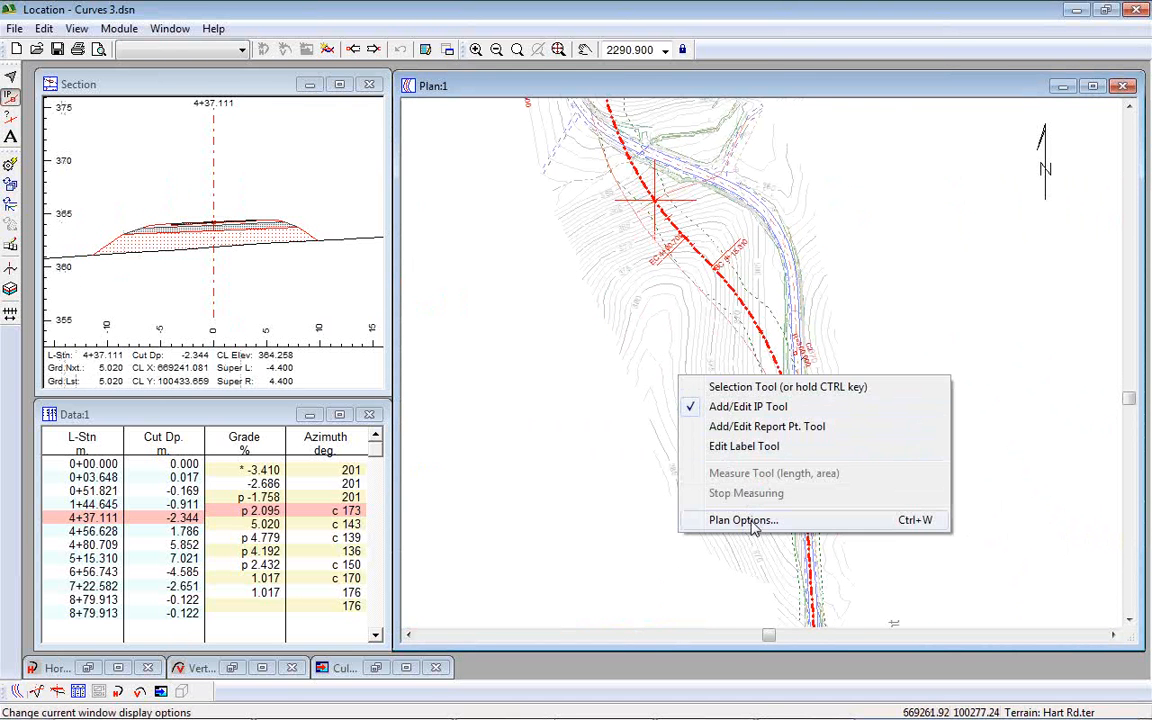
pyautogui.click(745, 521)
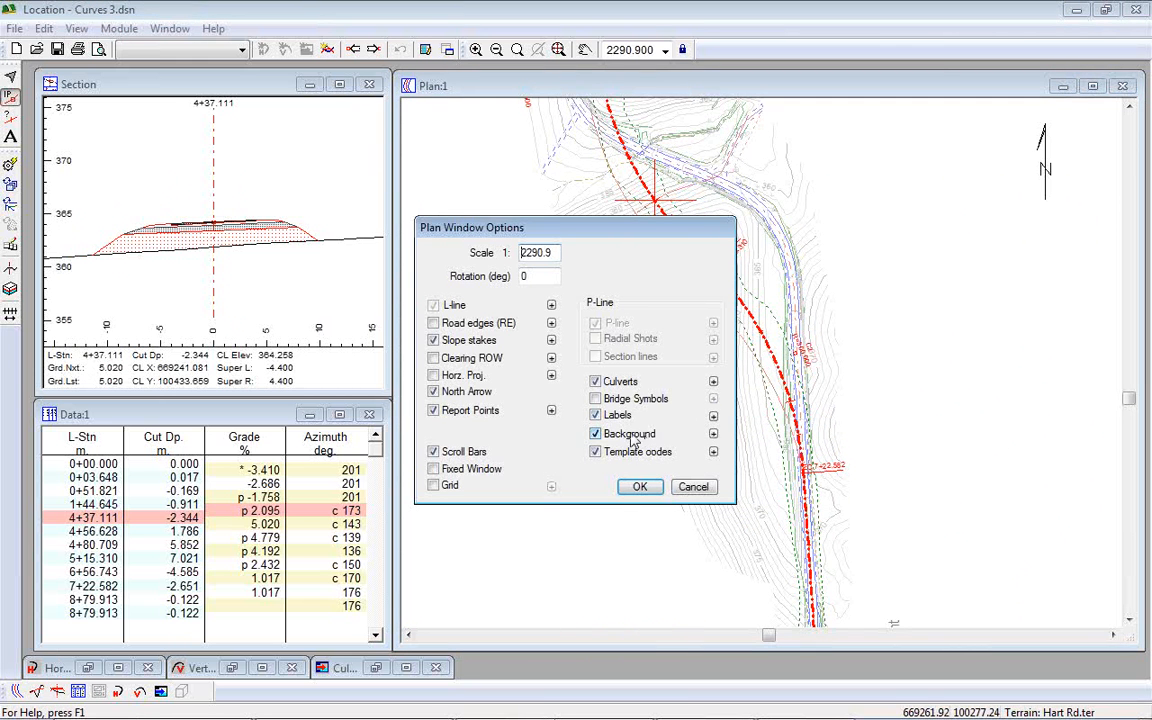
pyautogui.click(638, 487)
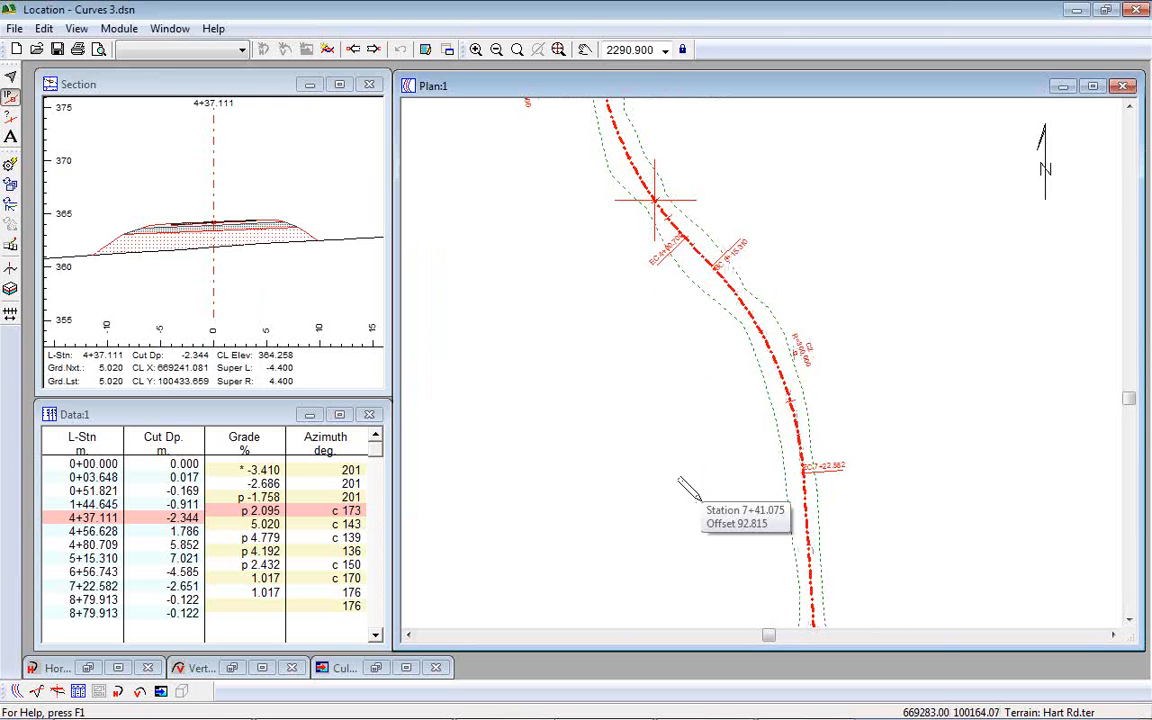
# Step: Hide the slope stakes in the plan window
pyautogui.rightClick(568, 250)
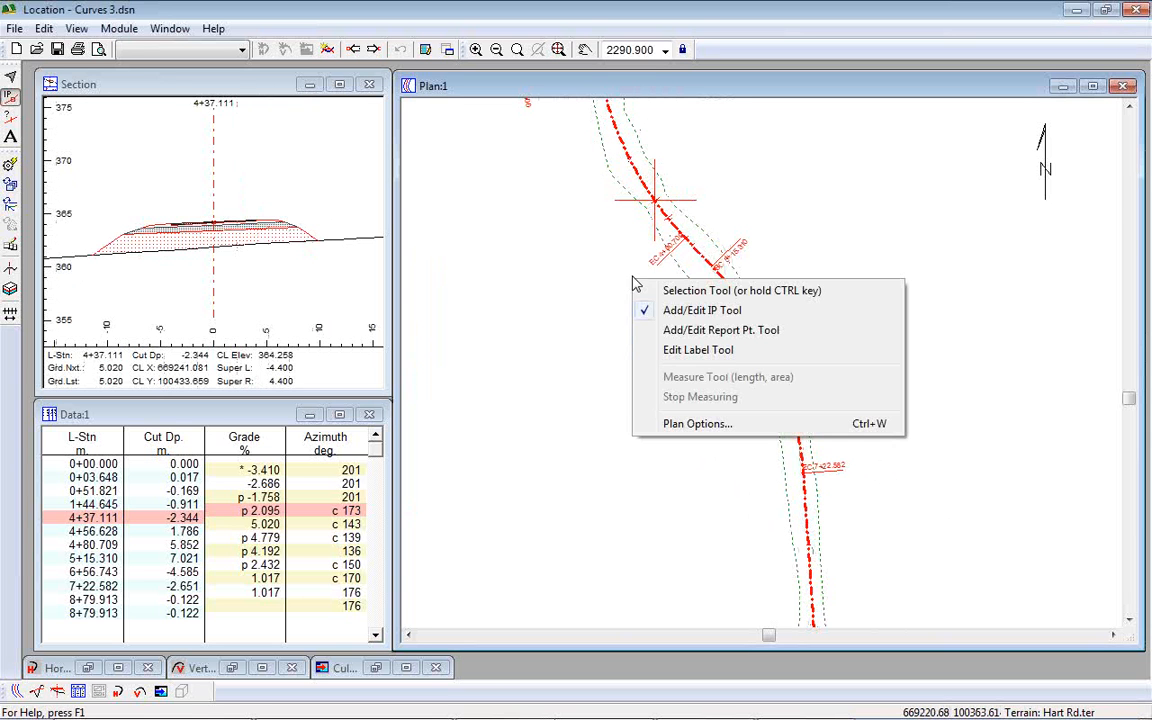
pyautogui.click(610, 388)
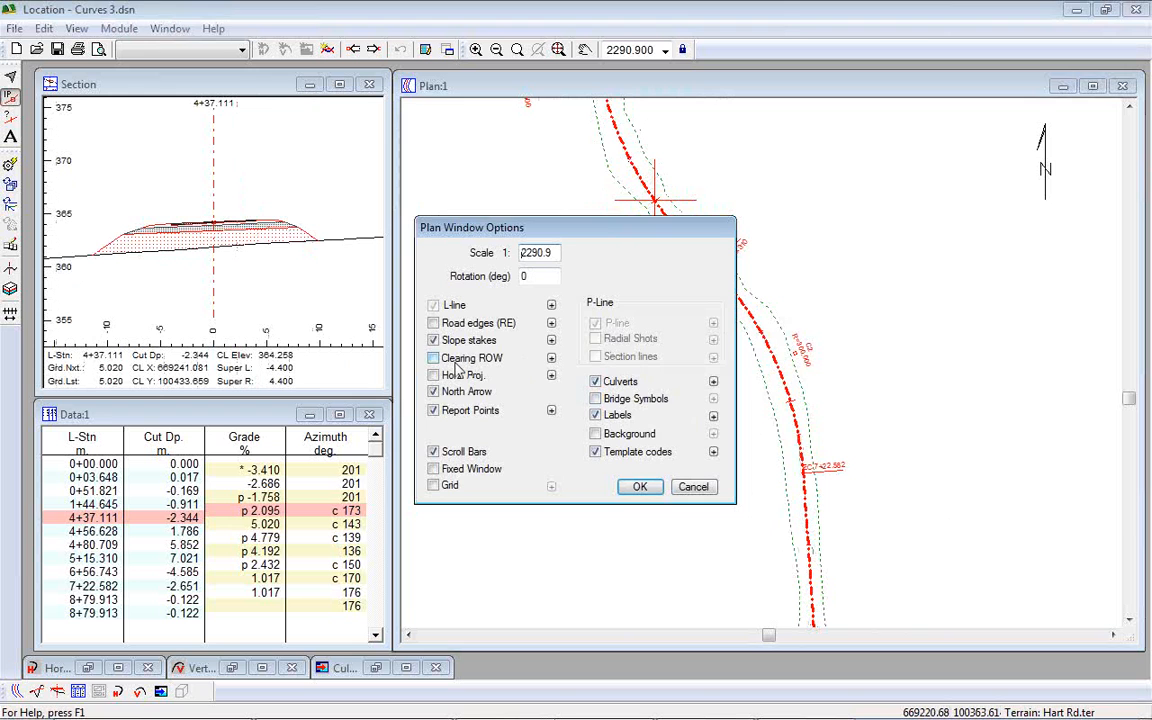
pyautogui.click(433, 340)
pyautogui.click(639, 486)
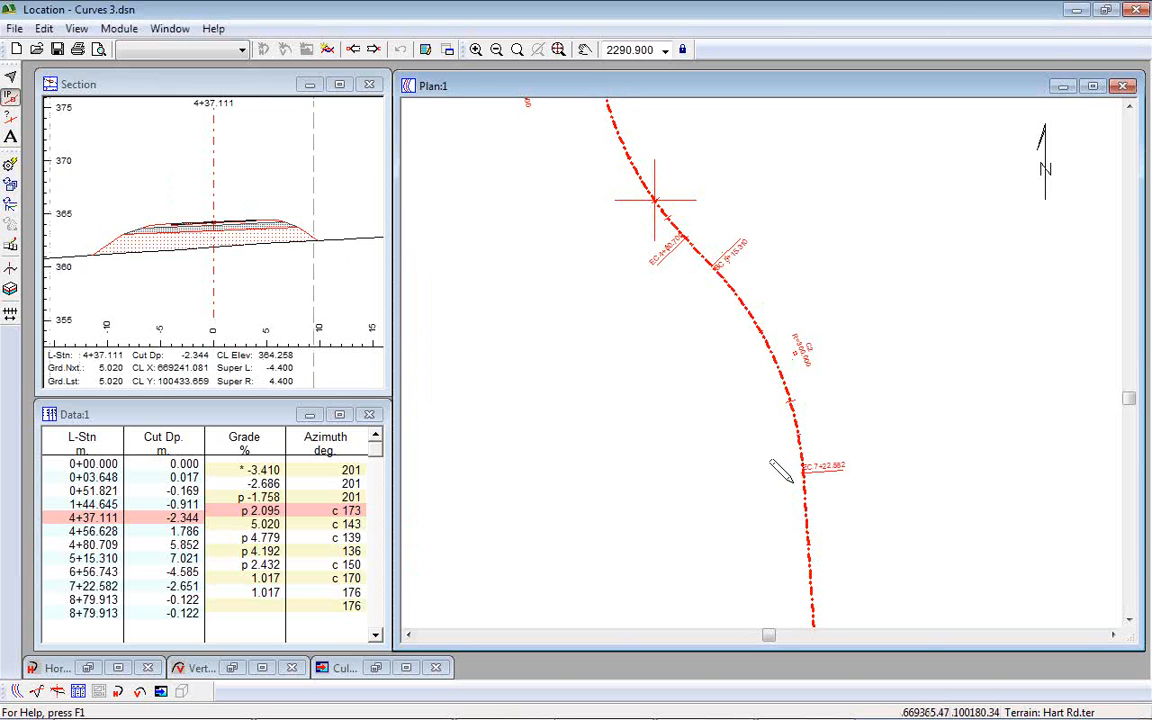
# Step: Show the cross-section at station 8+25.000 on the final tangent and enlarge the road surface
pyautogui.click(808, 592)
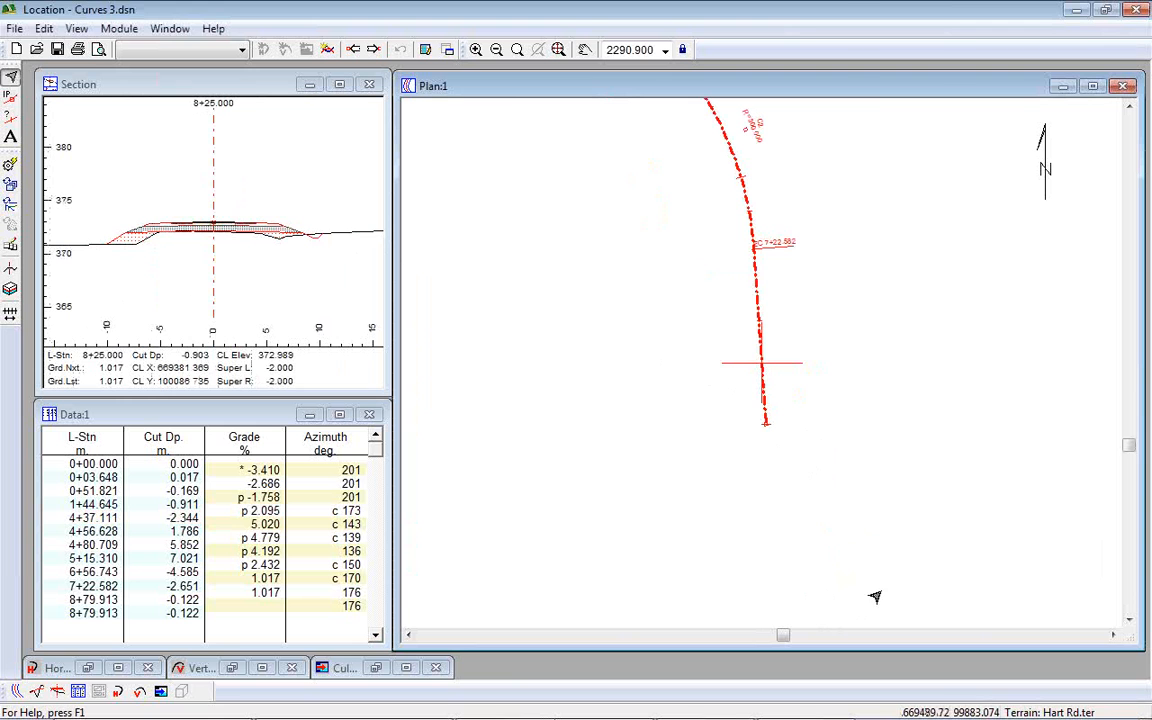
pyautogui.moveTo(759, 366)
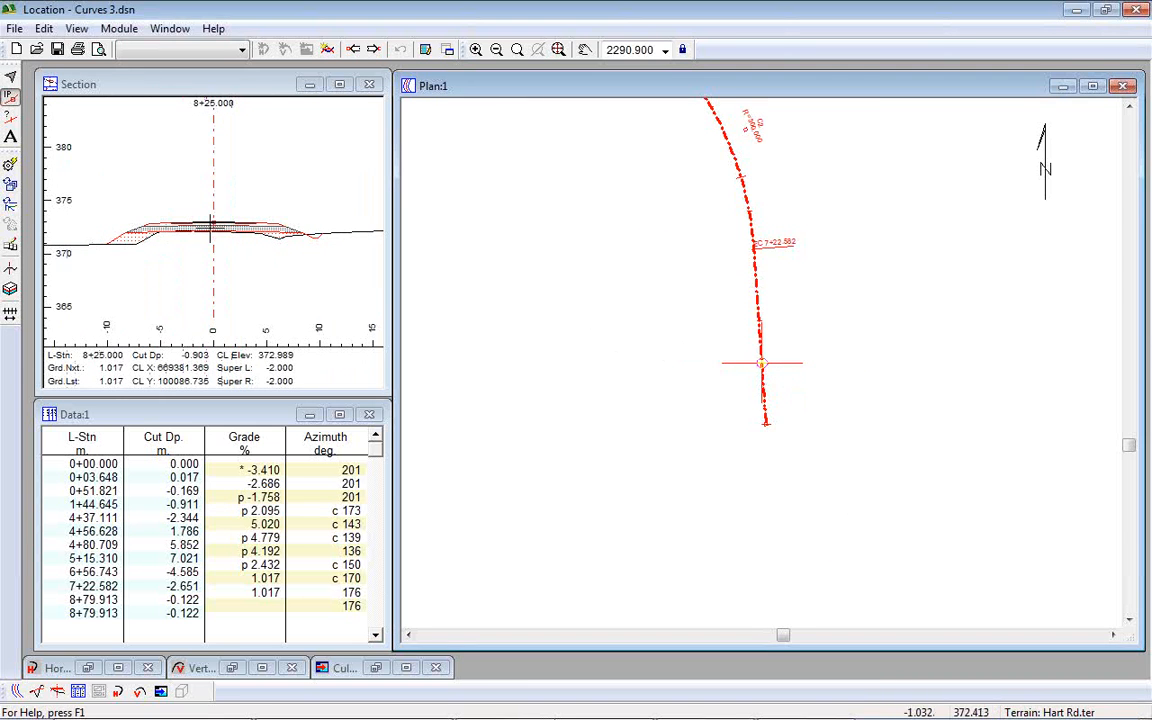
pyautogui.click(190, 204)
pyautogui.scroll(1, 217, 218)
pyautogui.scroll(1, 217, 218)
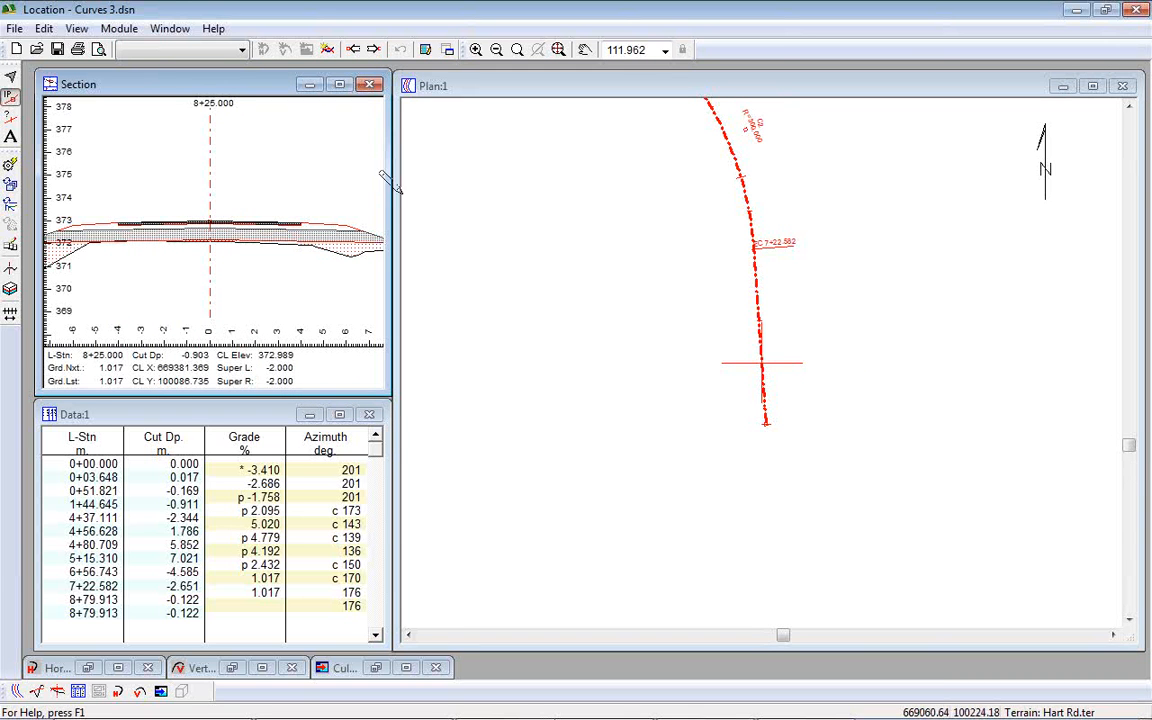
# Step: Step the cross-section forward to the end of the alignment at station 8+79.913
pyautogui.click(373, 50)
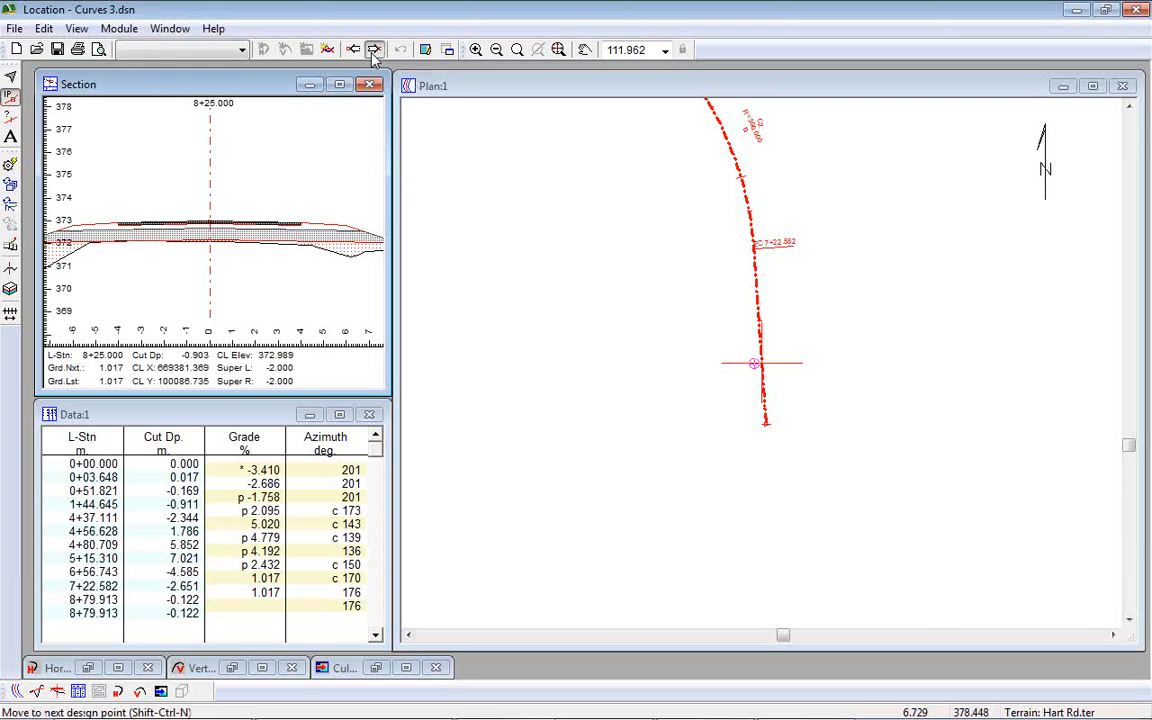
pyautogui.click(373, 50)
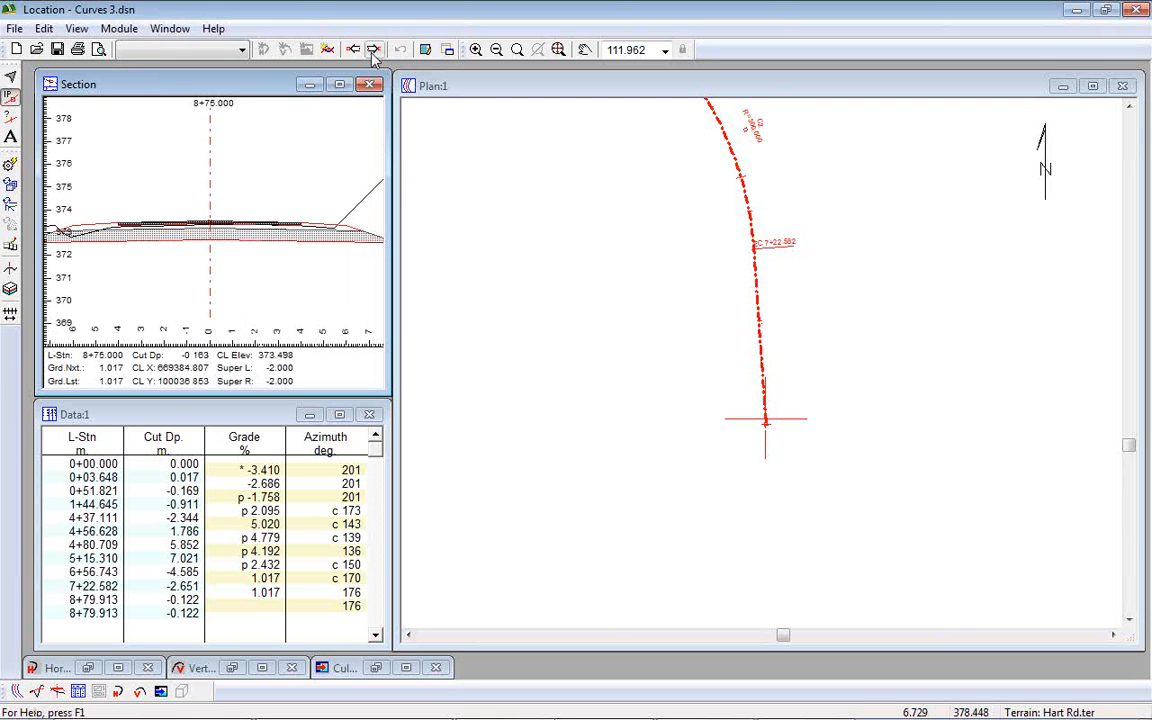
pyautogui.click(373, 50)
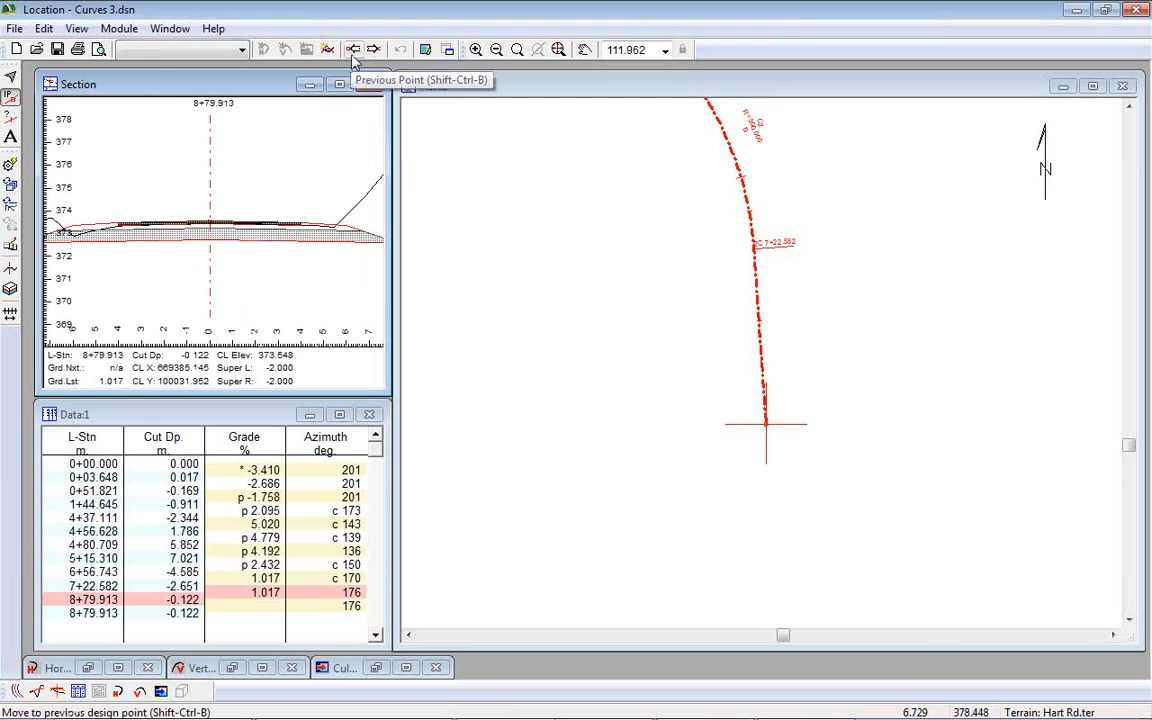
# Step: Step the cross-section back along the final tangent to station 7+75.000 to check the left and right superelevation
pyautogui.click(353, 50)
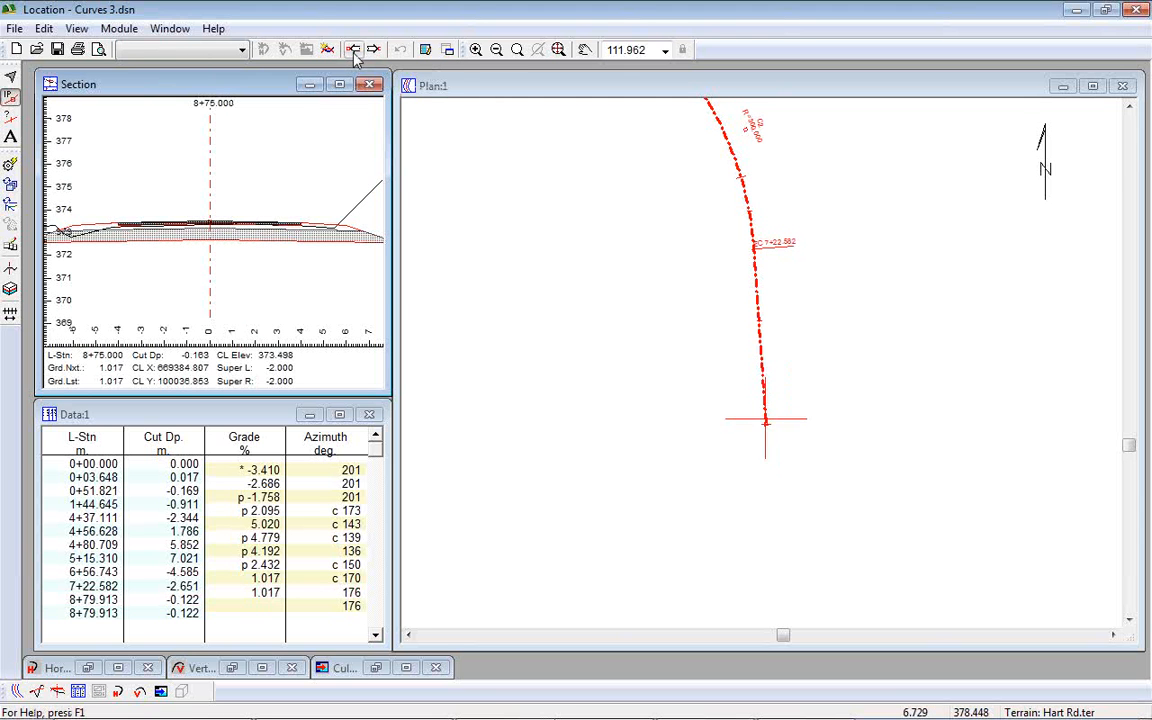
pyautogui.click(353, 50)
pyautogui.click(353, 50)
pyautogui.click(353, 50)
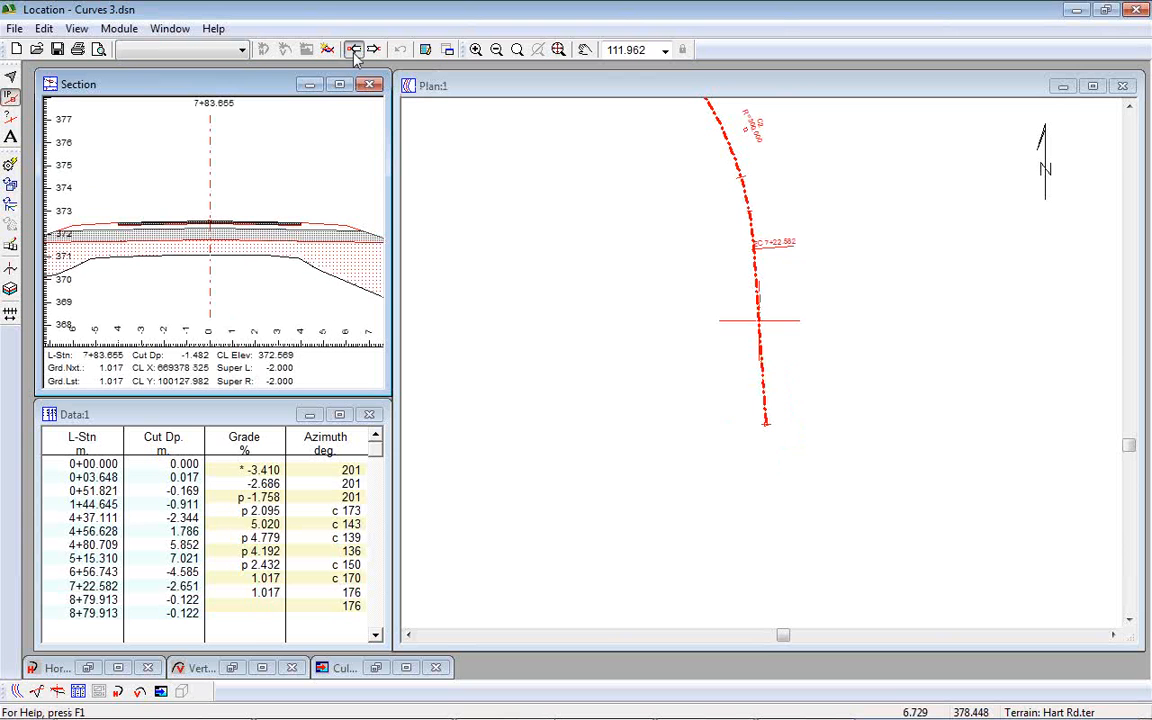
pyautogui.click(353, 50)
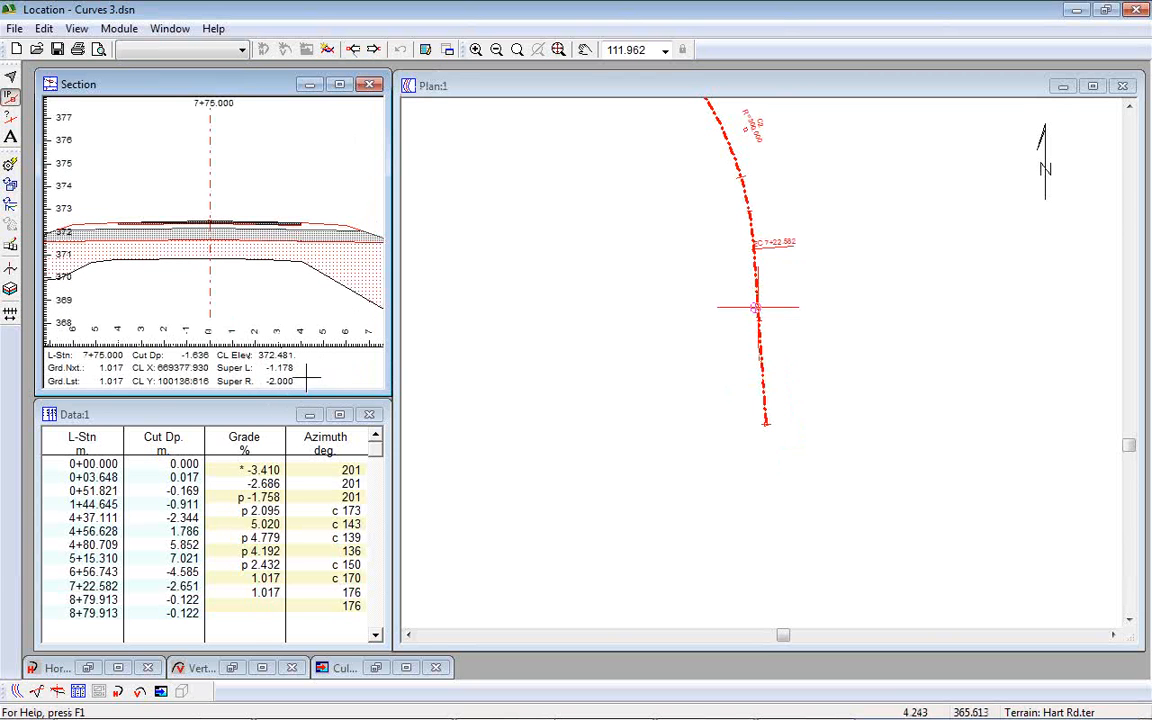
# Step: Step back from the tangent into the second curve as far as station 7+02.602, examining the superelevation transition
pyautogui.moveTo(303, 370)
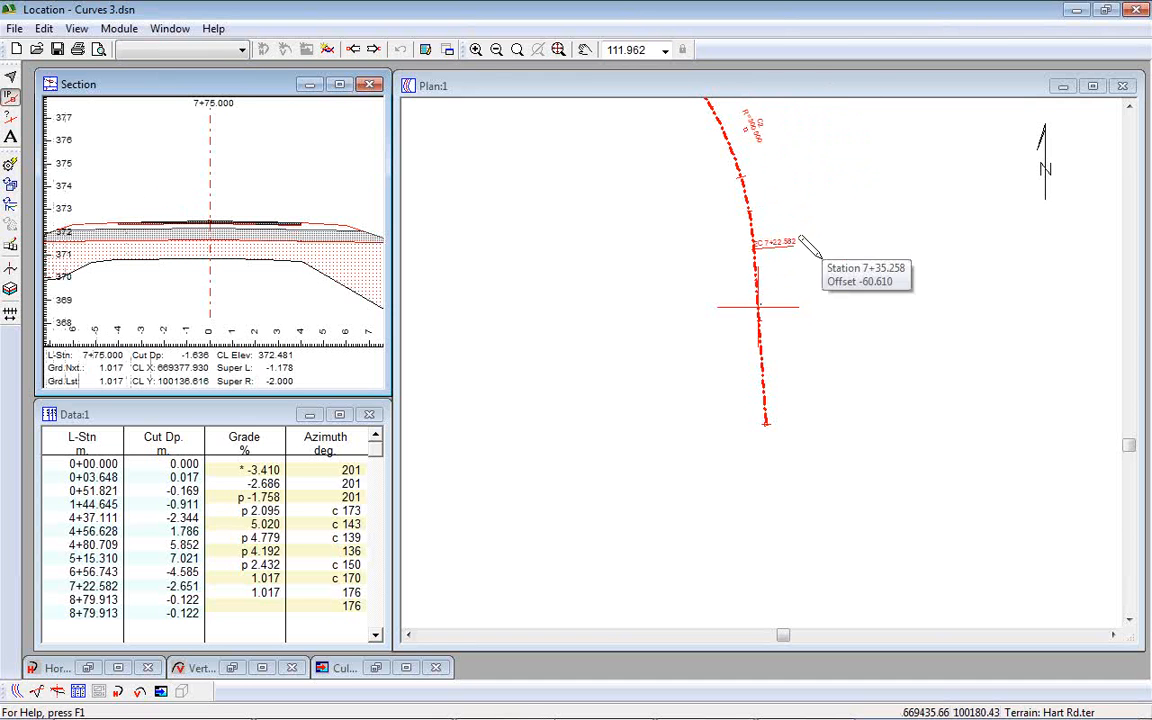
pyautogui.click(353, 50)
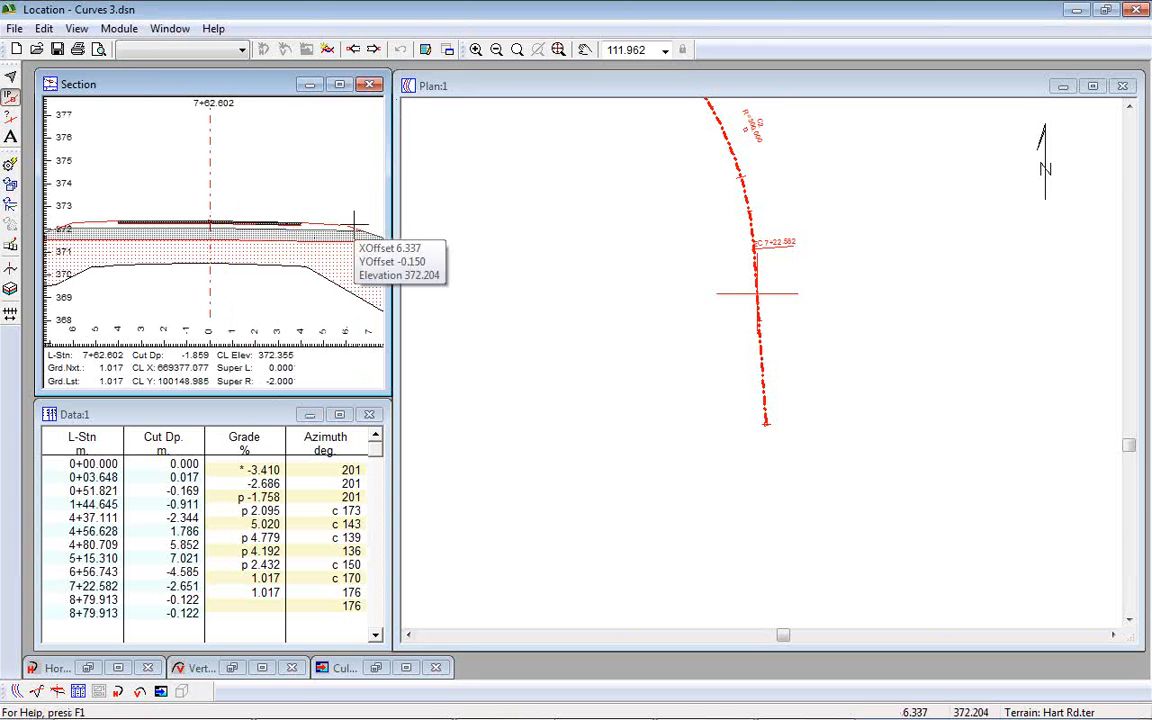
pyautogui.click(354, 50)
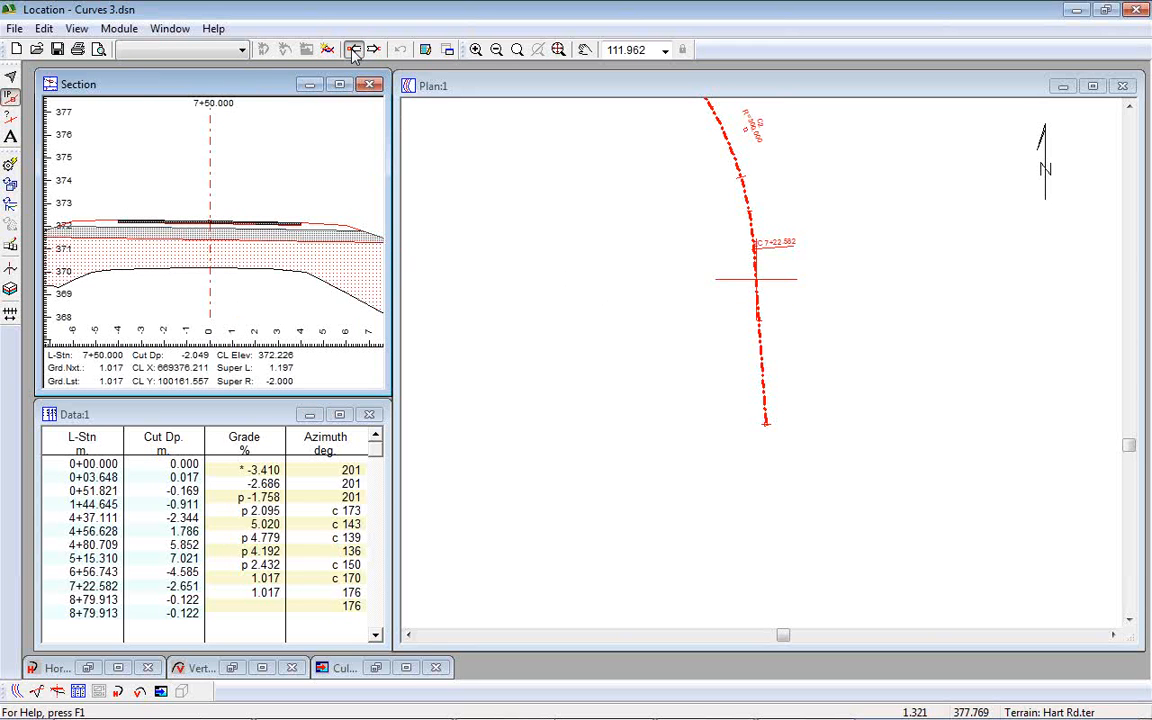
pyautogui.click(354, 50)
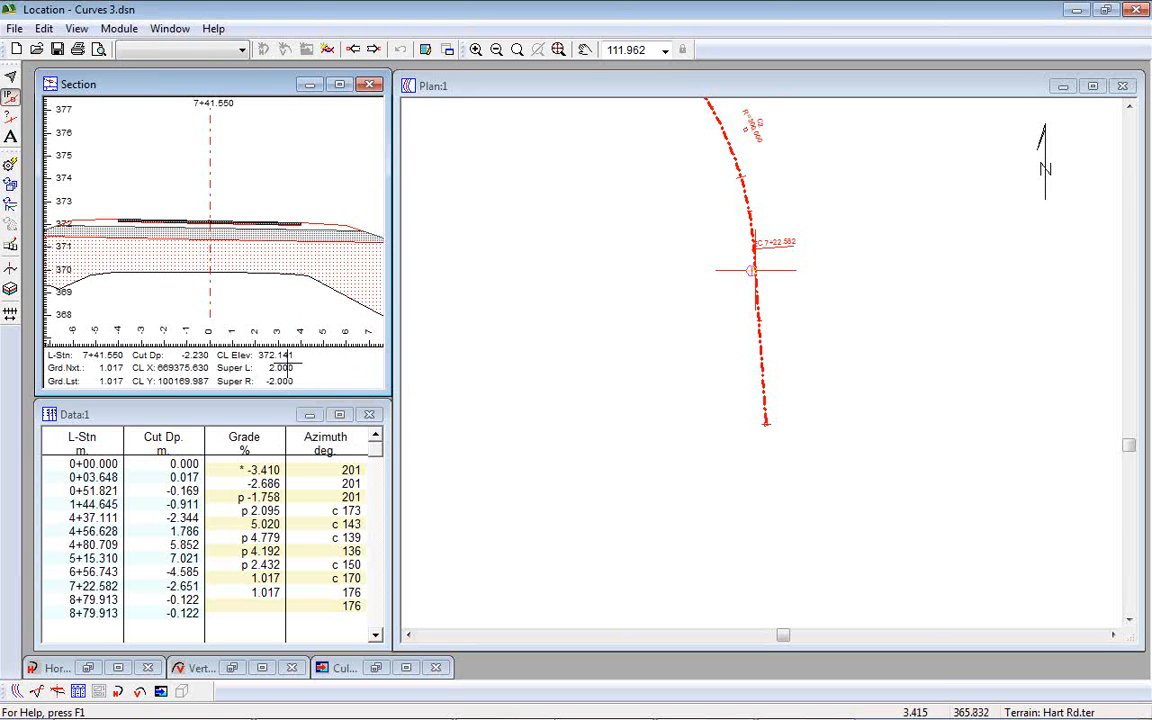
pyautogui.click(352, 52)
pyautogui.click(352, 52)
pyautogui.click(352, 52)
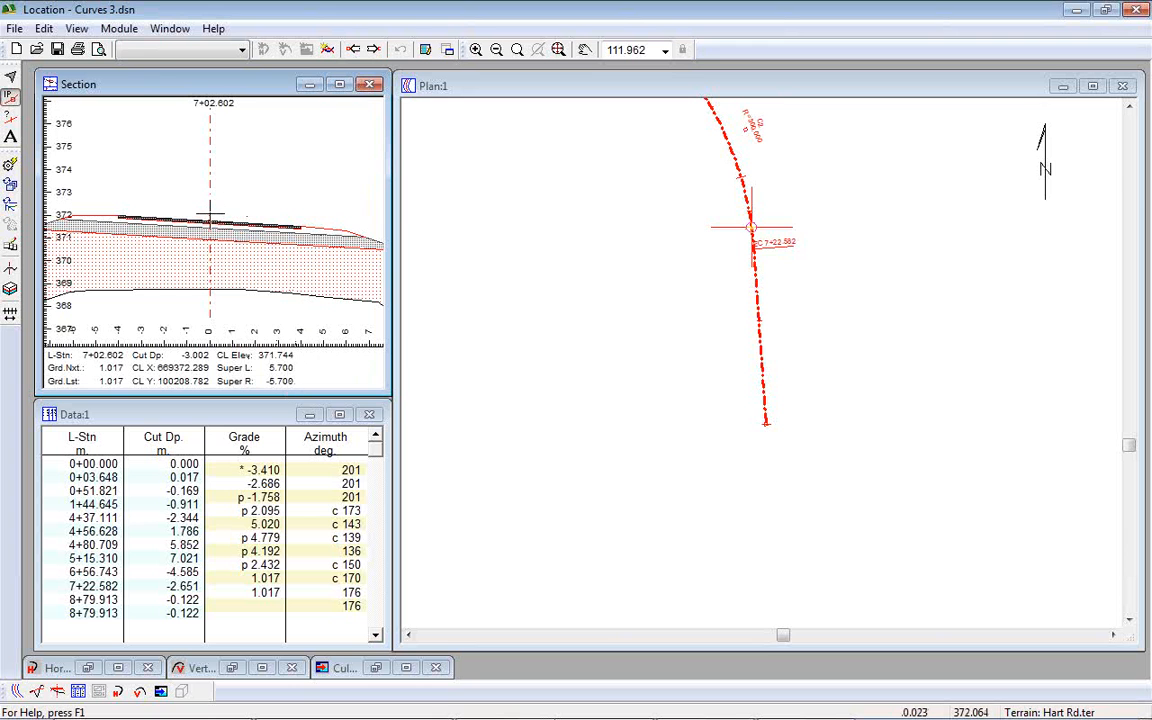
# Step: Step the cross-section back through the second curve to its beginning at station 5+15.310, comparing the superelevation values
pyautogui.moveTo(210, 211)
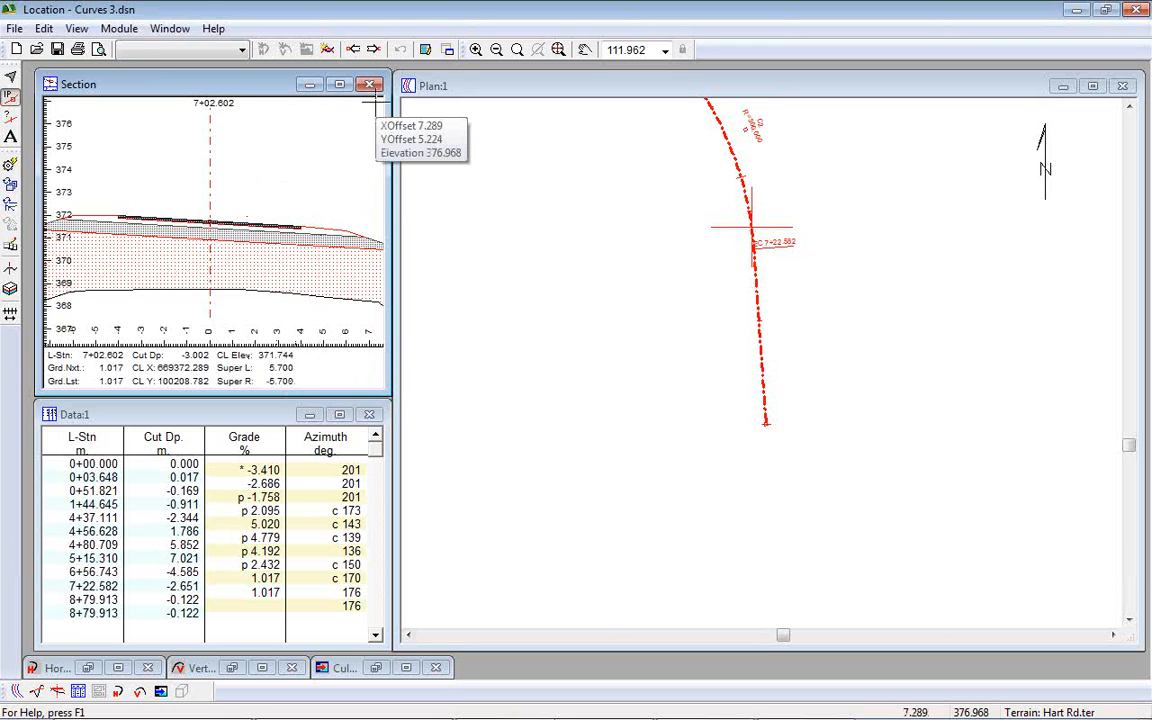
pyautogui.click(353, 49)
pyautogui.click(353, 49)
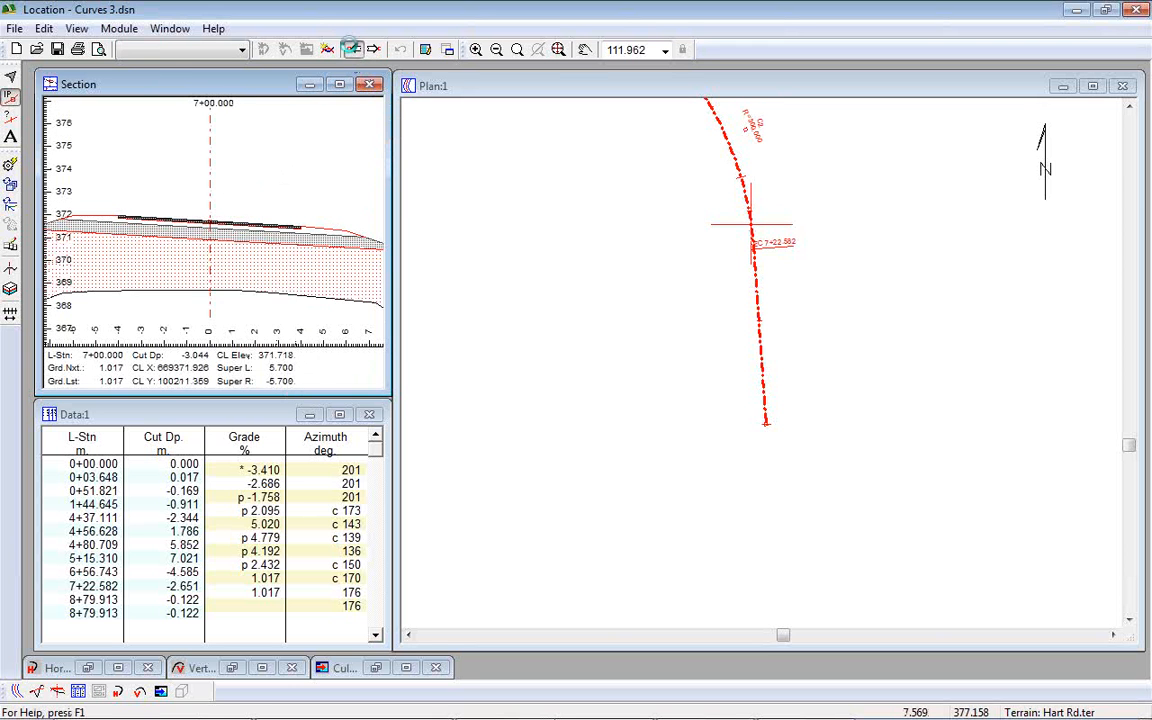
pyautogui.click(353, 49)
pyautogui.click(353, 49)
pyautogui.click(353, 49)
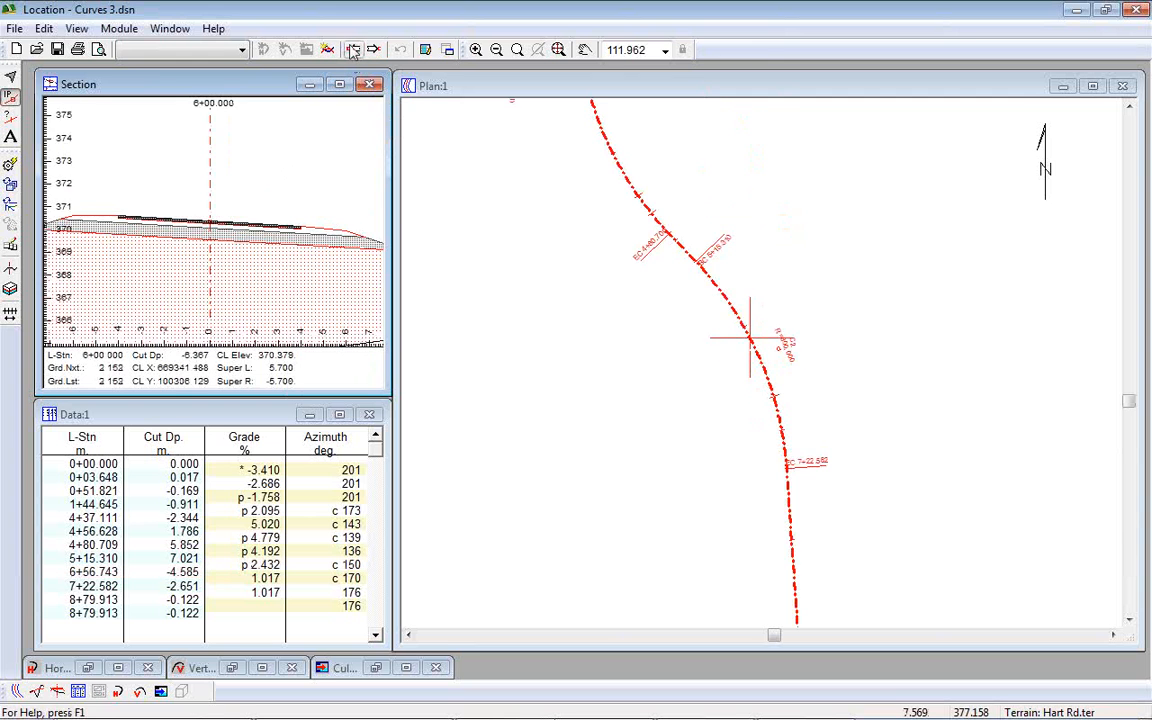
pyautogui.click(353, 50)
pyautogui.click(353, 51)
pyautogui.click(353, 50)
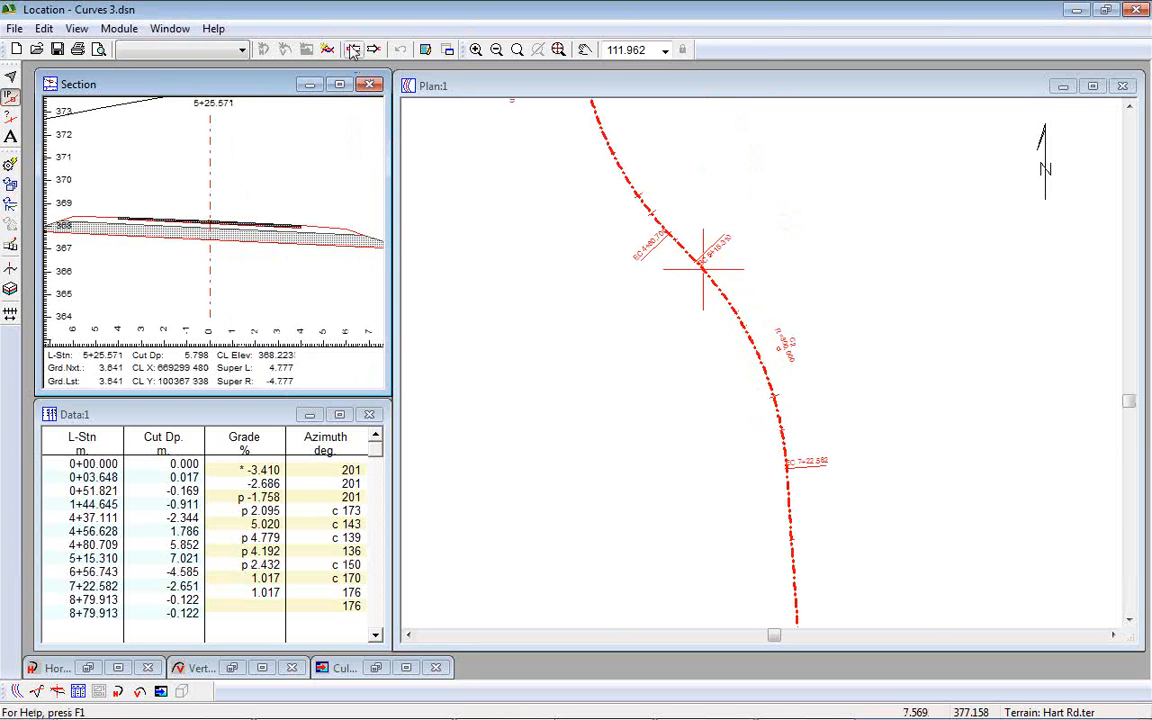
pyautogui.click(353, 50)
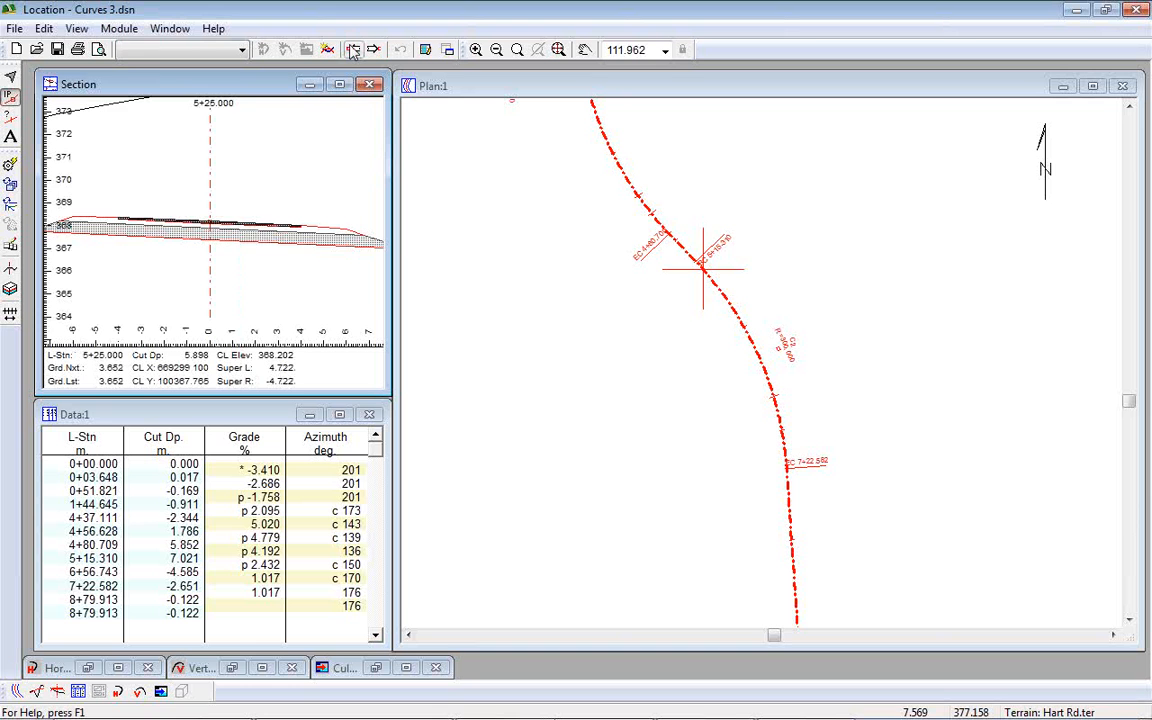
pyautogui.click(353, 50)
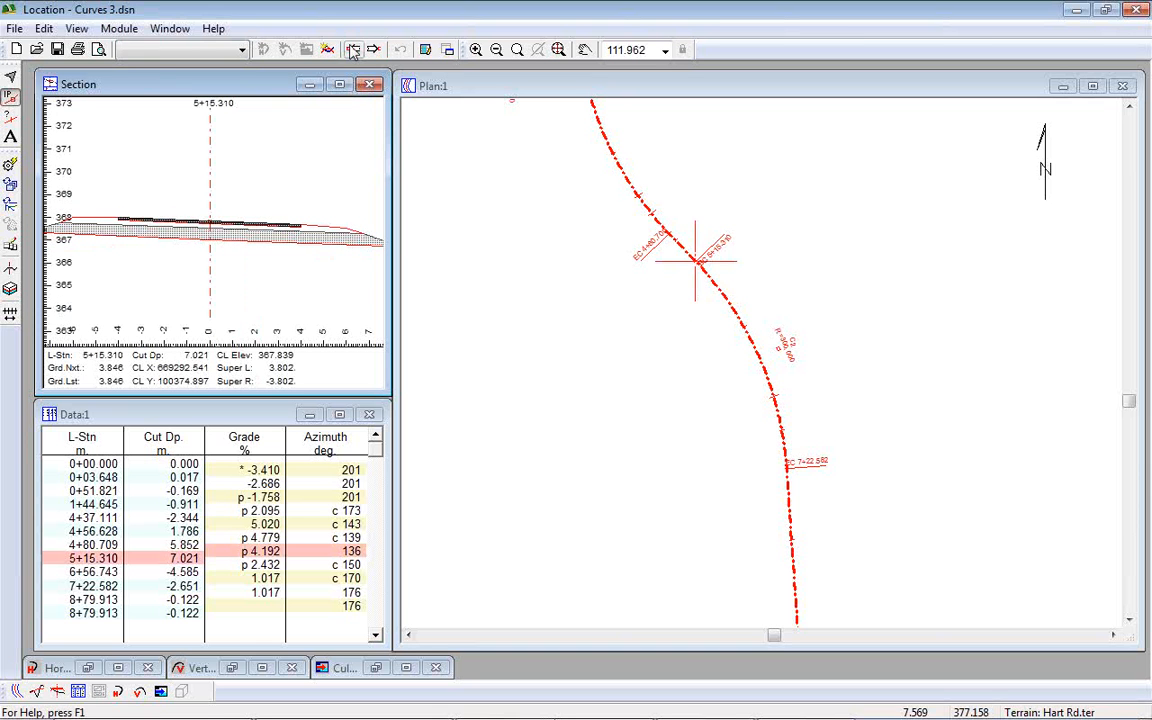
# Step: Step back to station 4+96.342 between the two curves and inspect the superelevation on the short tangent
pyautogui.click(353, 50)
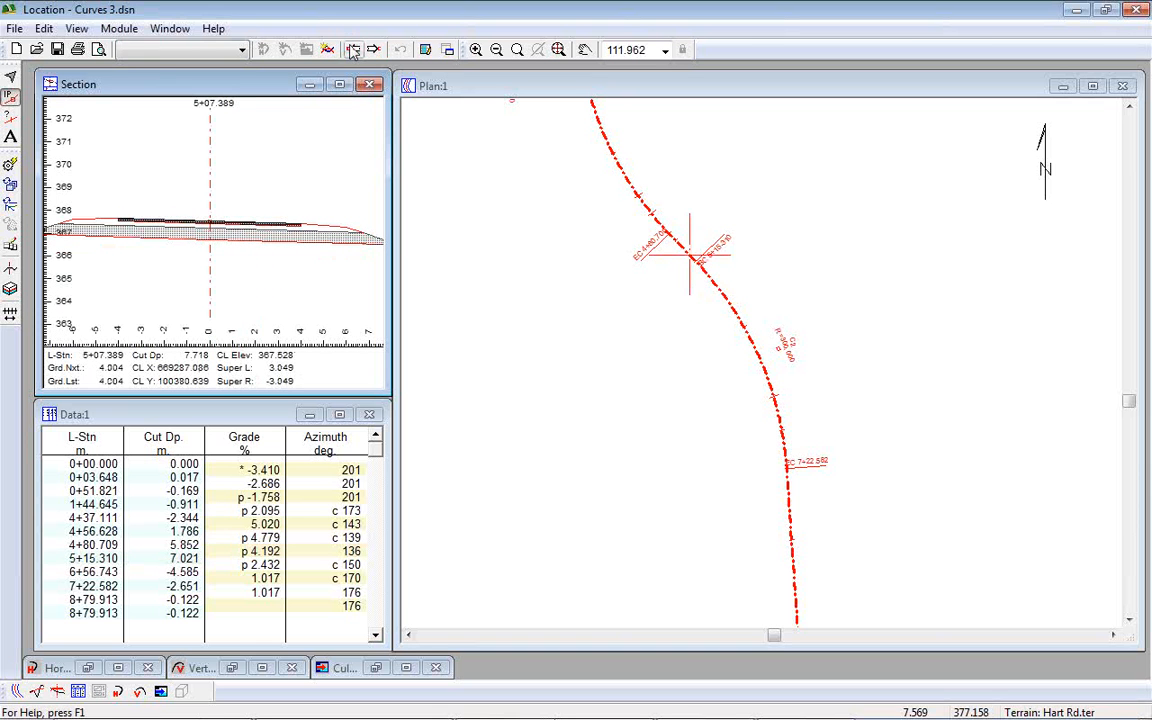
pyautogui.click(353, 50)
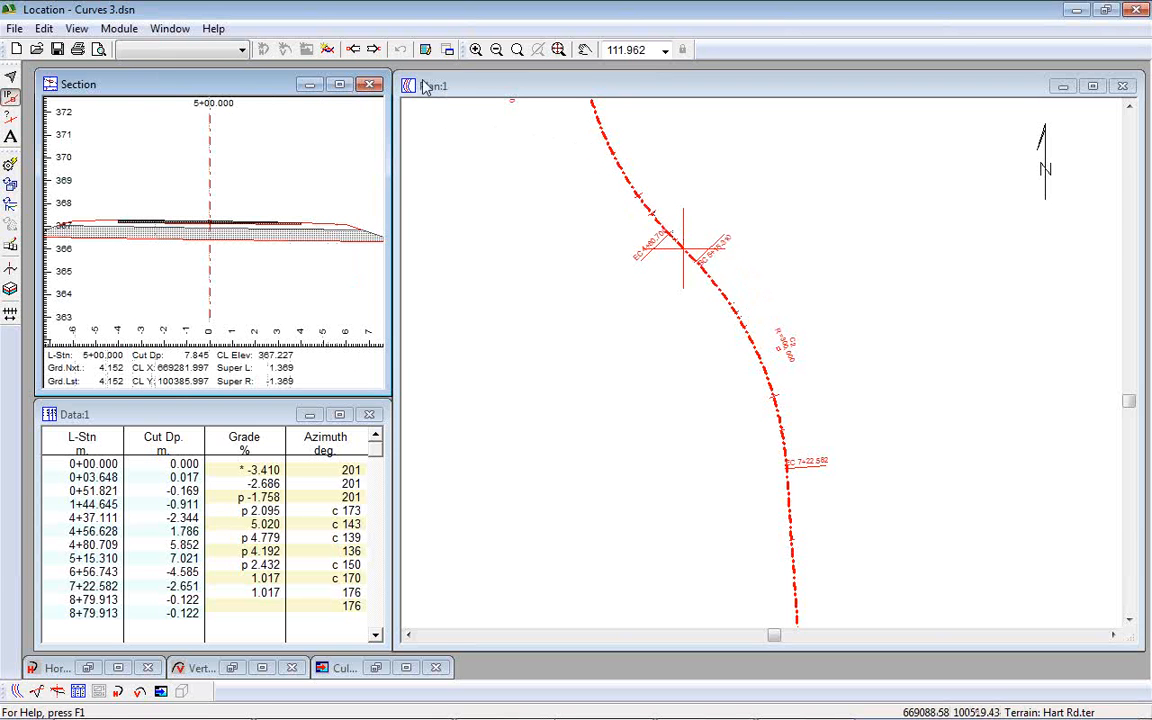
pyautogui.click(353, 50)
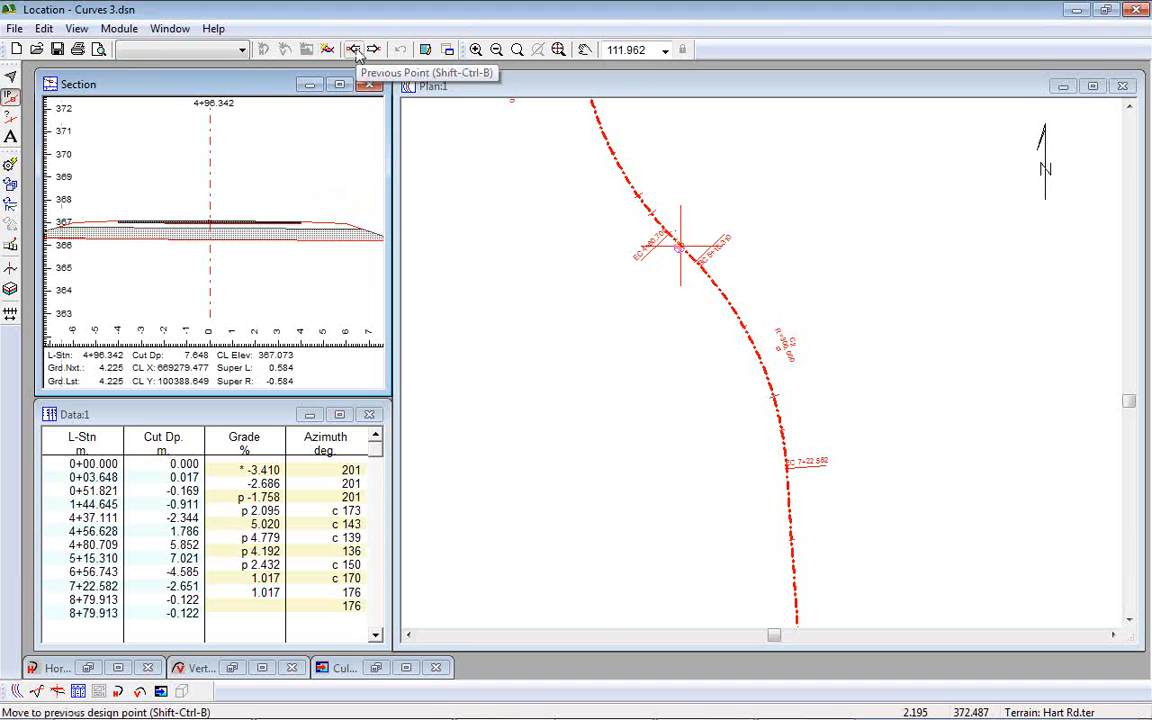
# Step: Step the cross-section back into the first curve to station 4+75.000, comparing the left and right superelevation
pyautogui.click(355, 50)
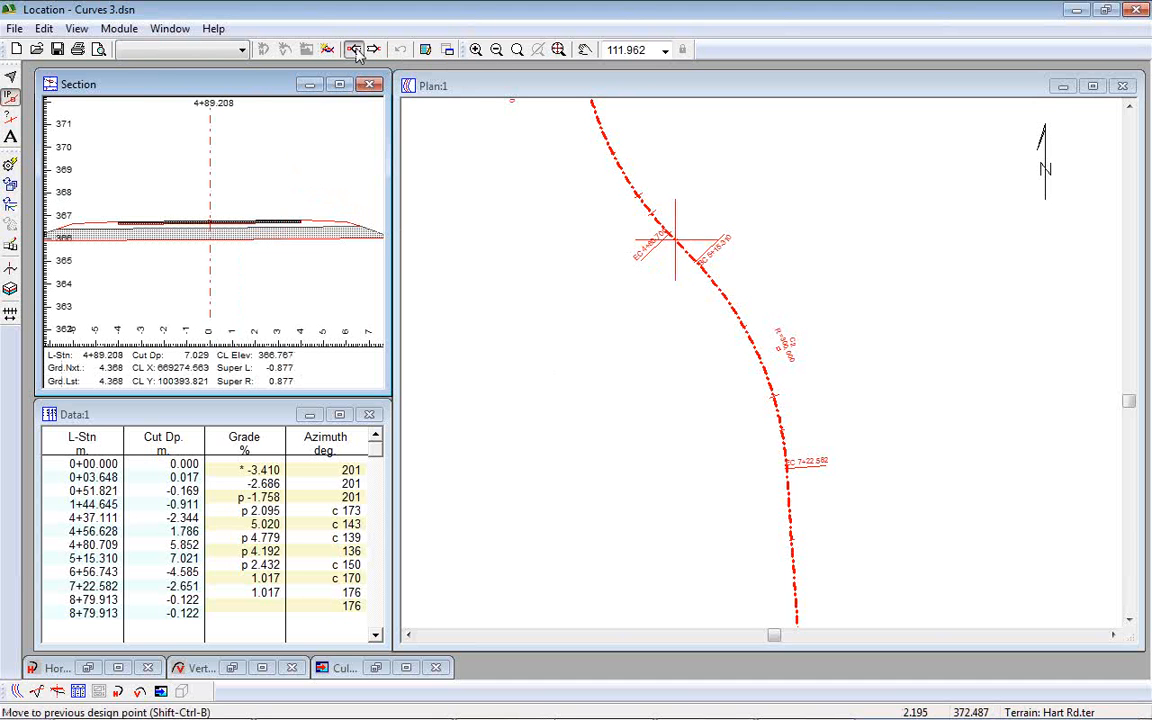
pyautogui.click(355, 50)
pyautogui.click(355, 50)
pyautogui.click(355, 50)
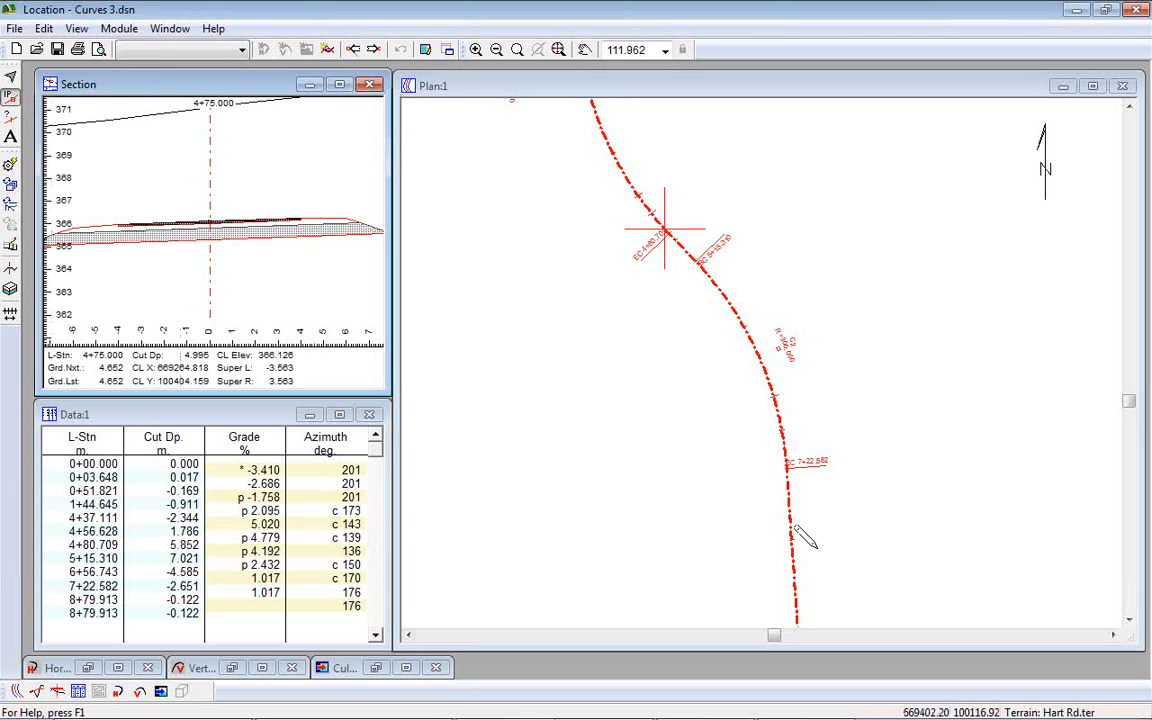
# Step: Set the plan-view symbol color of the calculated curve transition report points to green (0,128,64)
pyautogui.moveTo(930, 337)
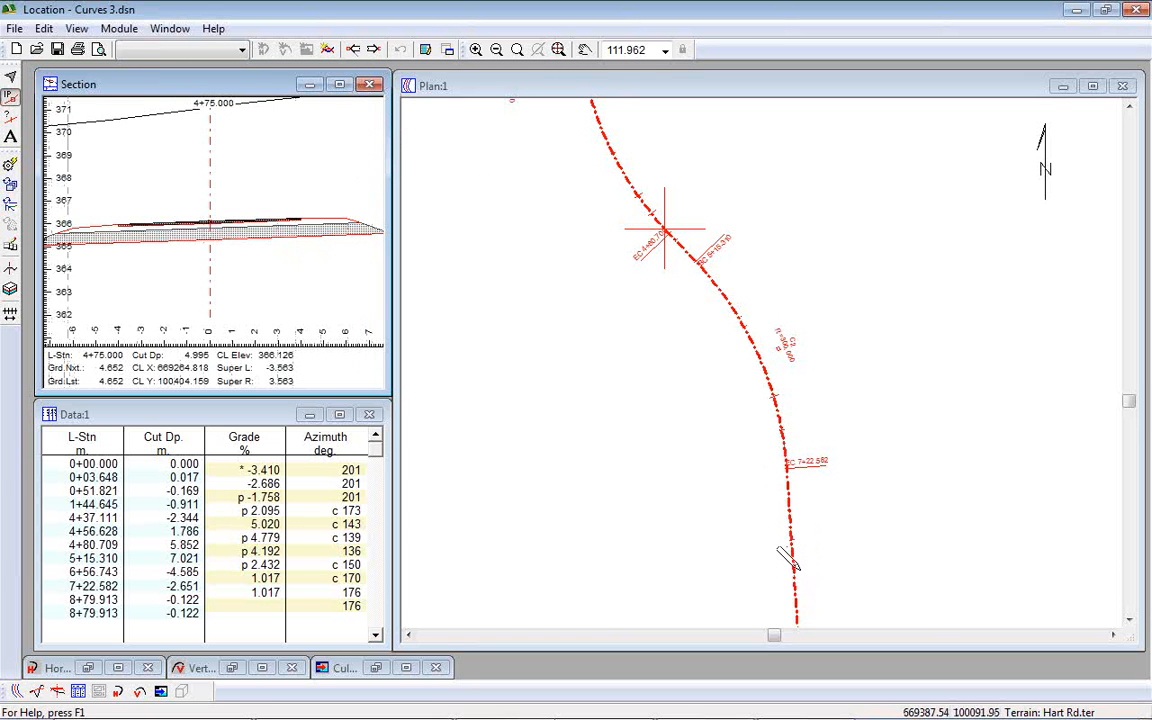
pyautogui.rightClick(556, 313)
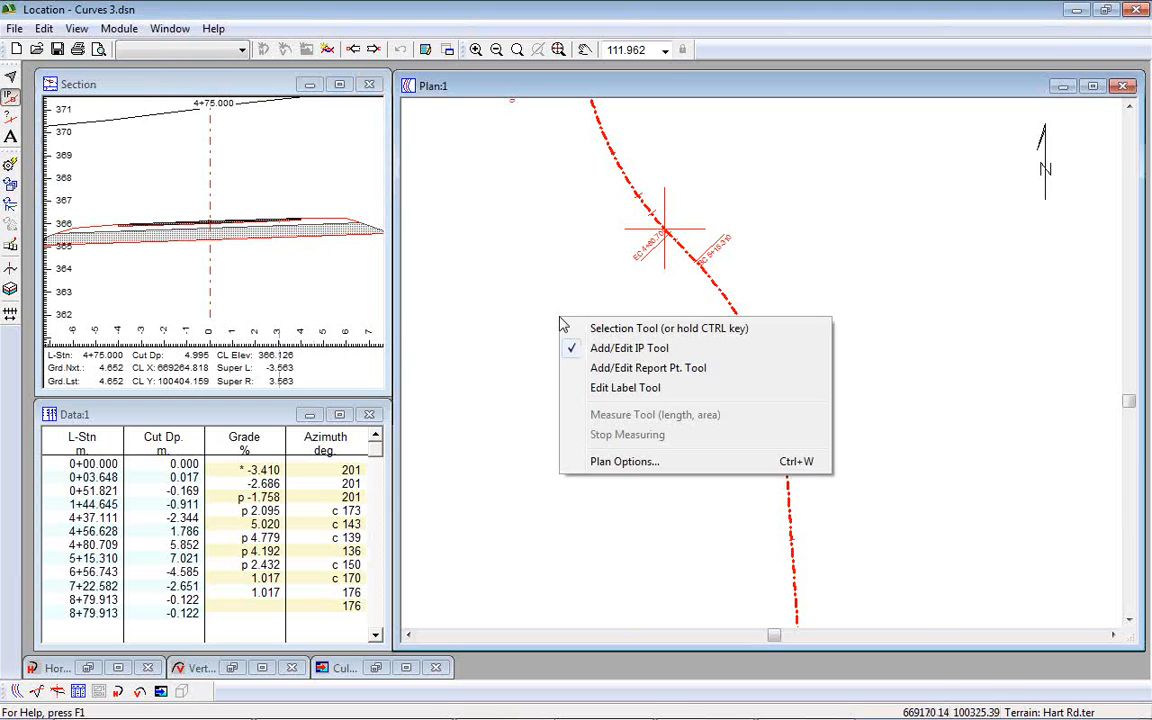
pyautogui.click(653, 460)
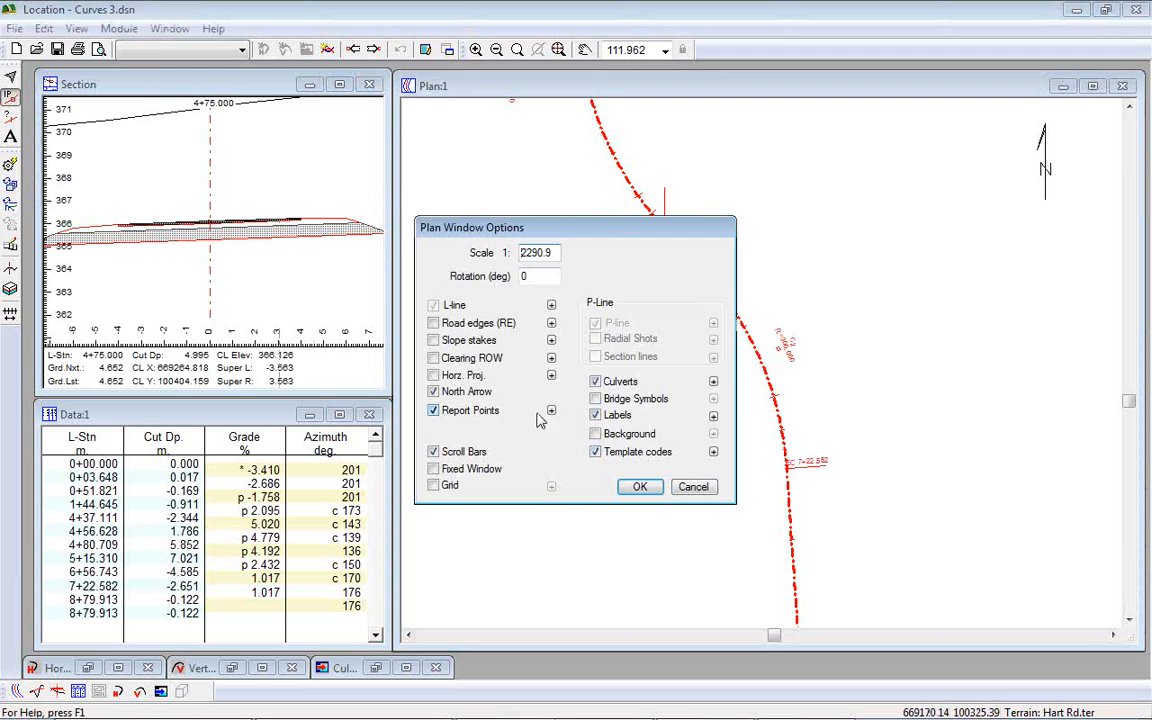
pyautogui.click(552, 412)
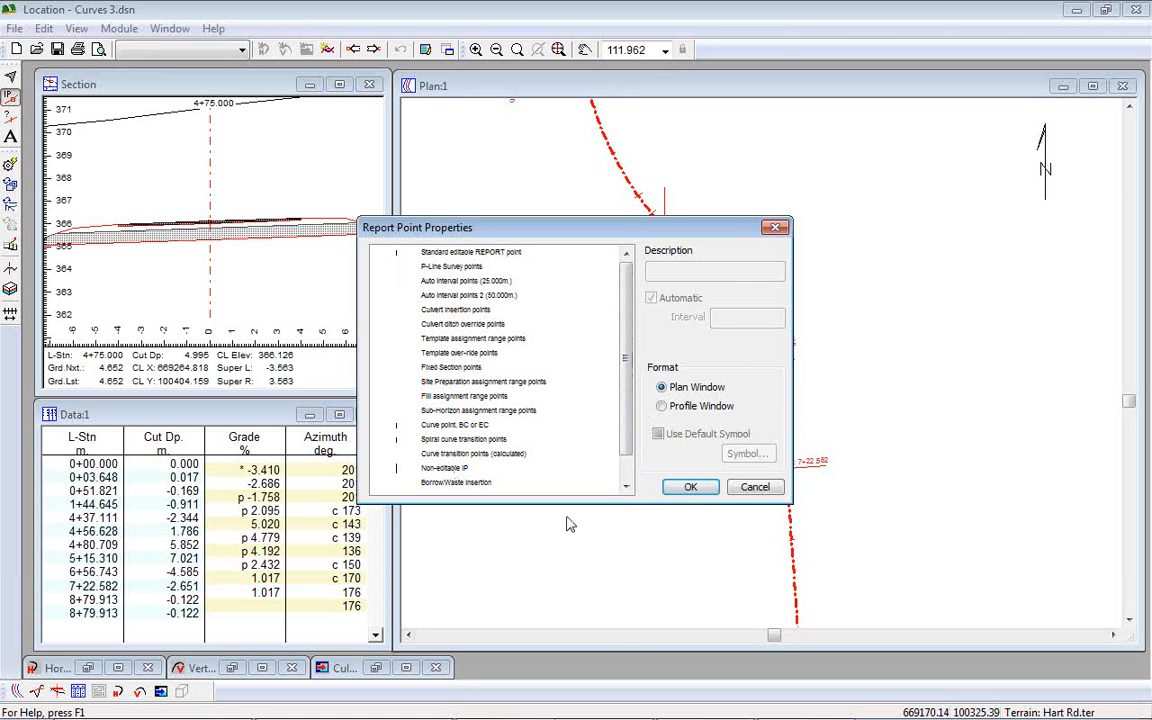
pyautogui.click(460, 454)
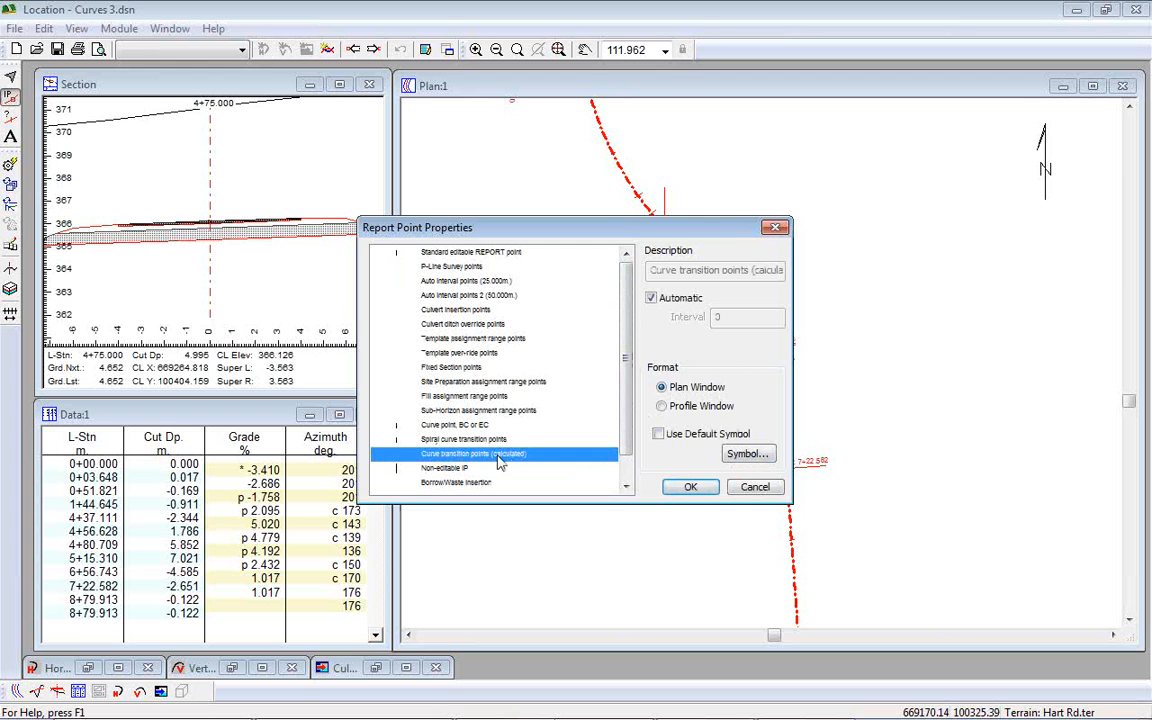
pyautogui.click(747, 453)
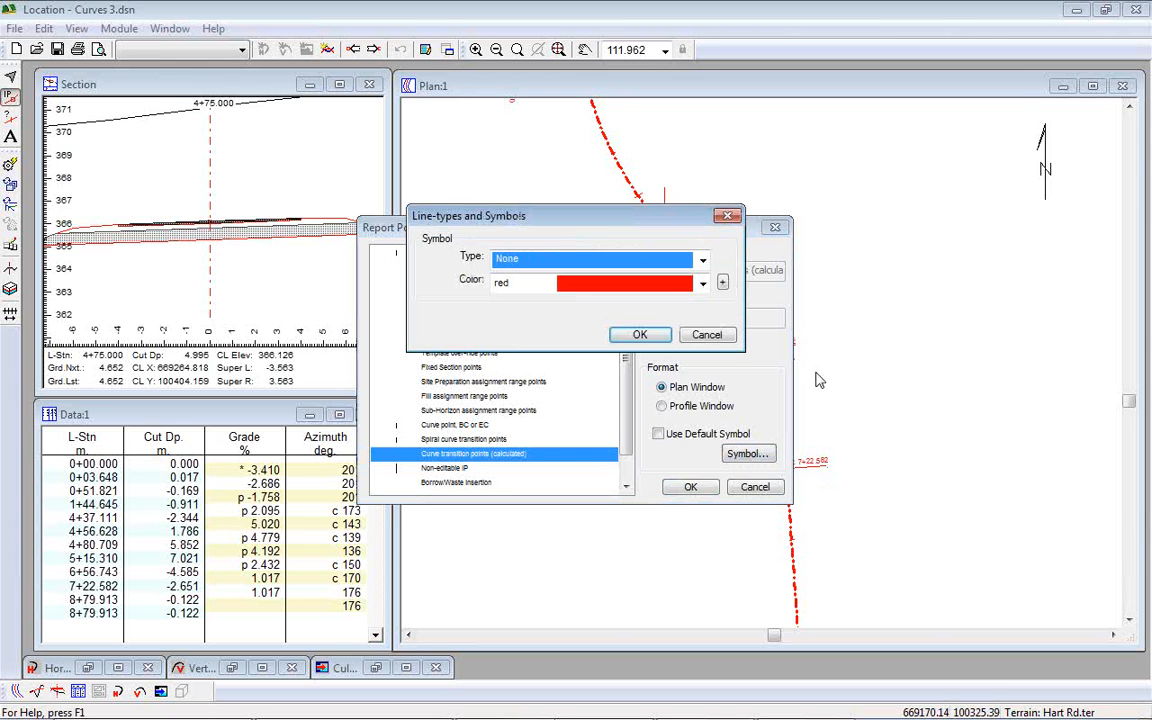
pyautogui.click(657, 284)
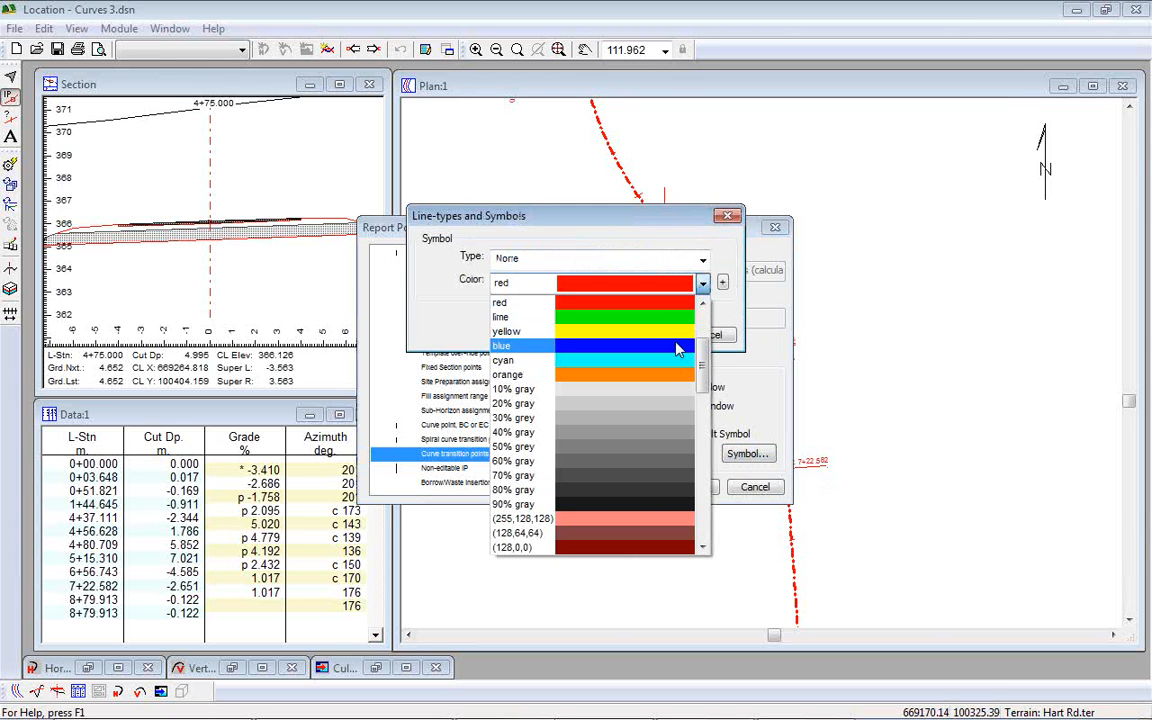
pyautogui.moveTo(703, 362); pyautogui.dragTo(706, 420)
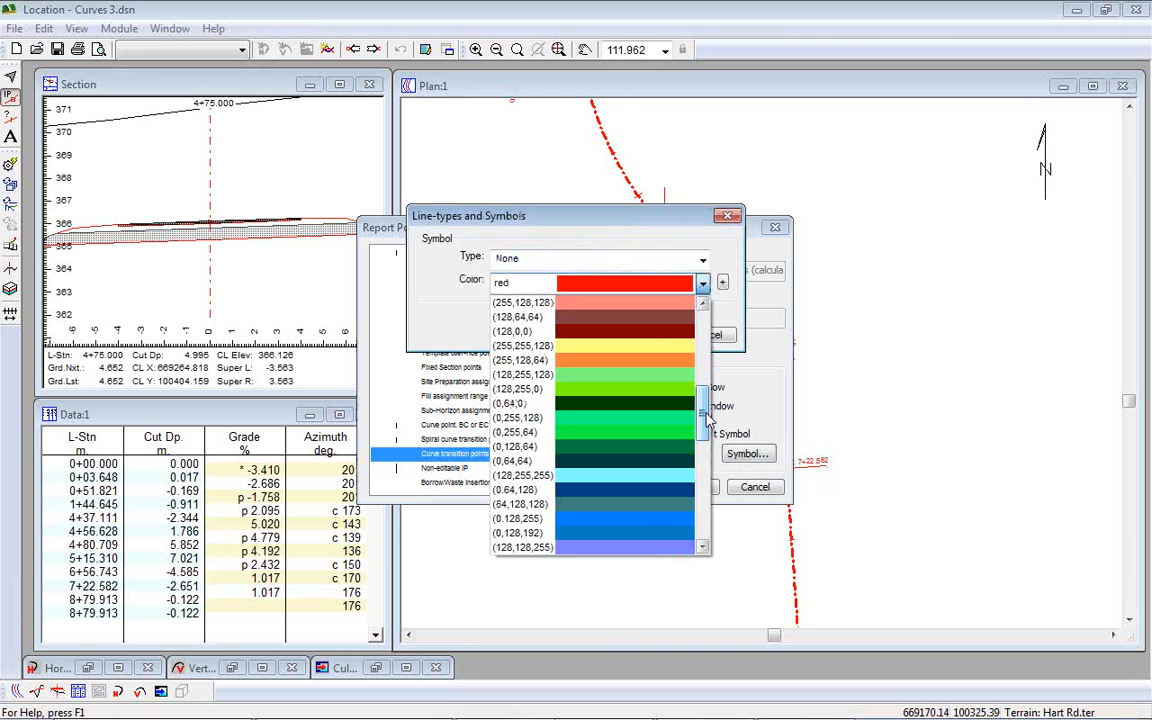
pyautogui.click(658, 444)
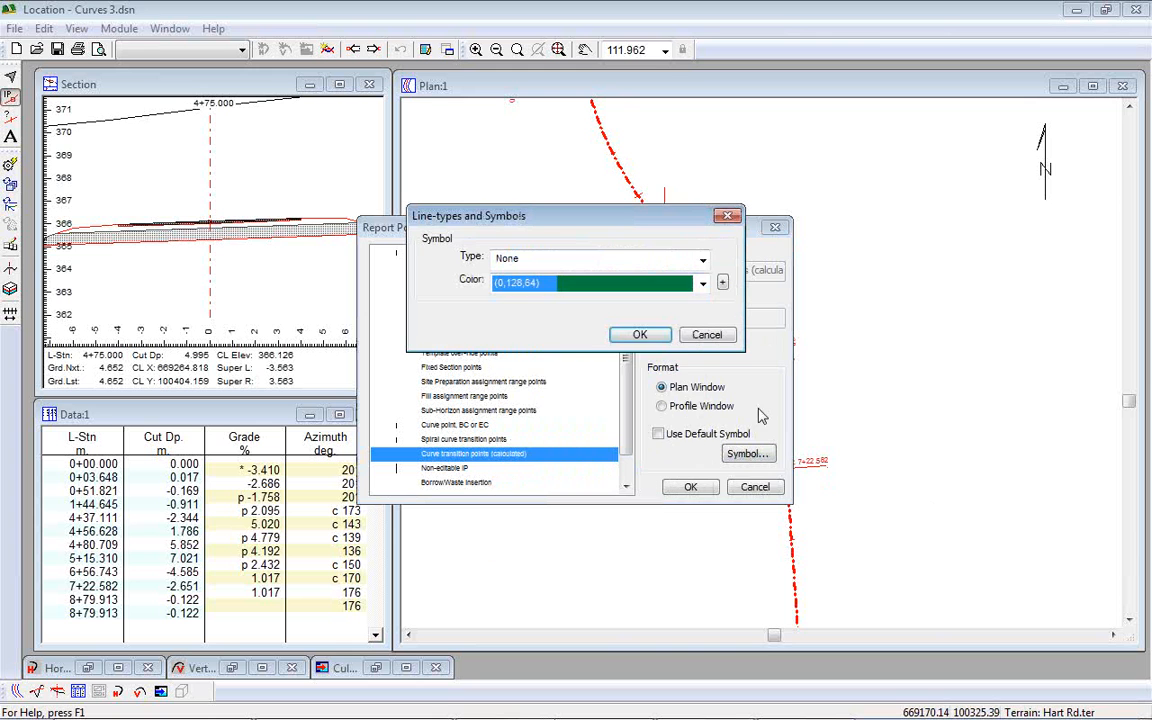
pyautogui.click(703, 284)
pyautogui.click(703, 284)
# Step: Set the curve transition point symbol type to Circle (solid) and apply the report point settings to the plan
pyautogui.click(703, 260)
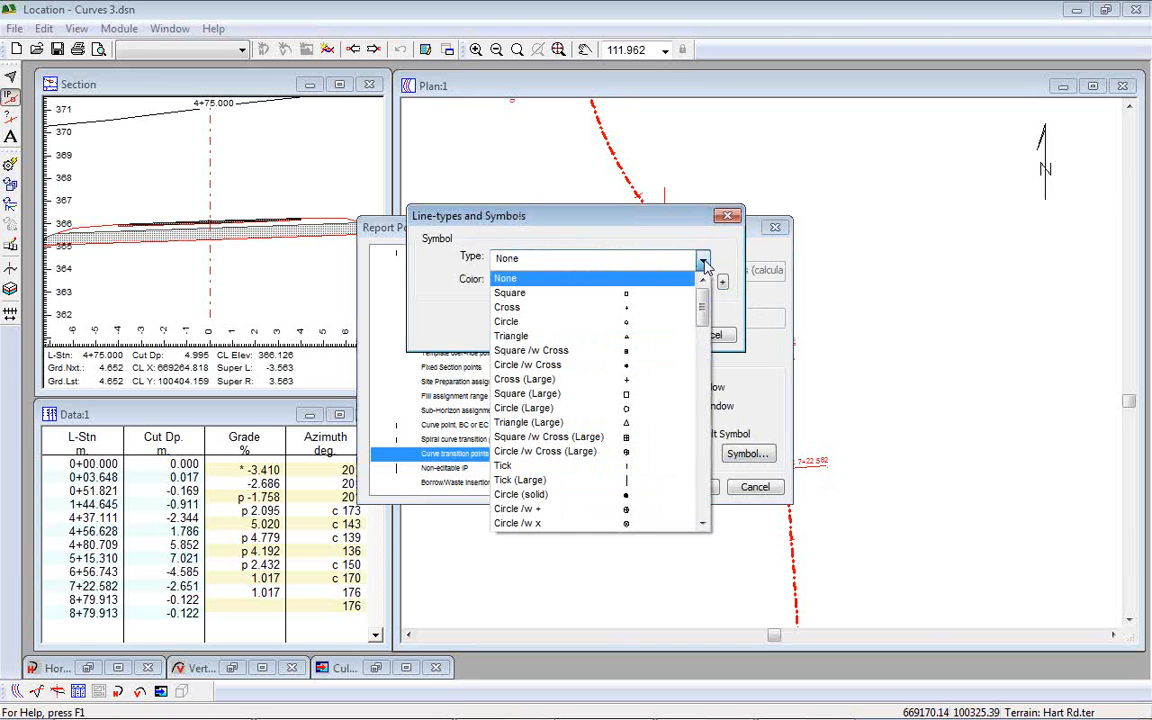
pyautogui.moveTo(703, 302); pyautogui.dragTo(703, 320)
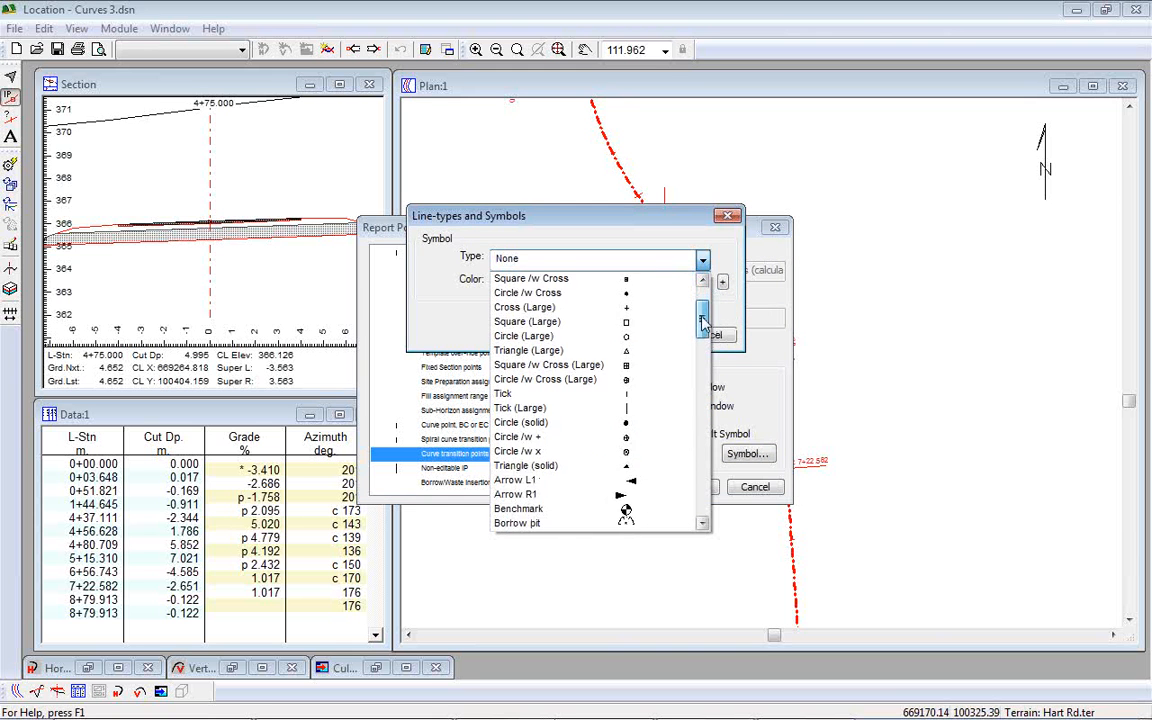
pyautogui.click(690, 423)
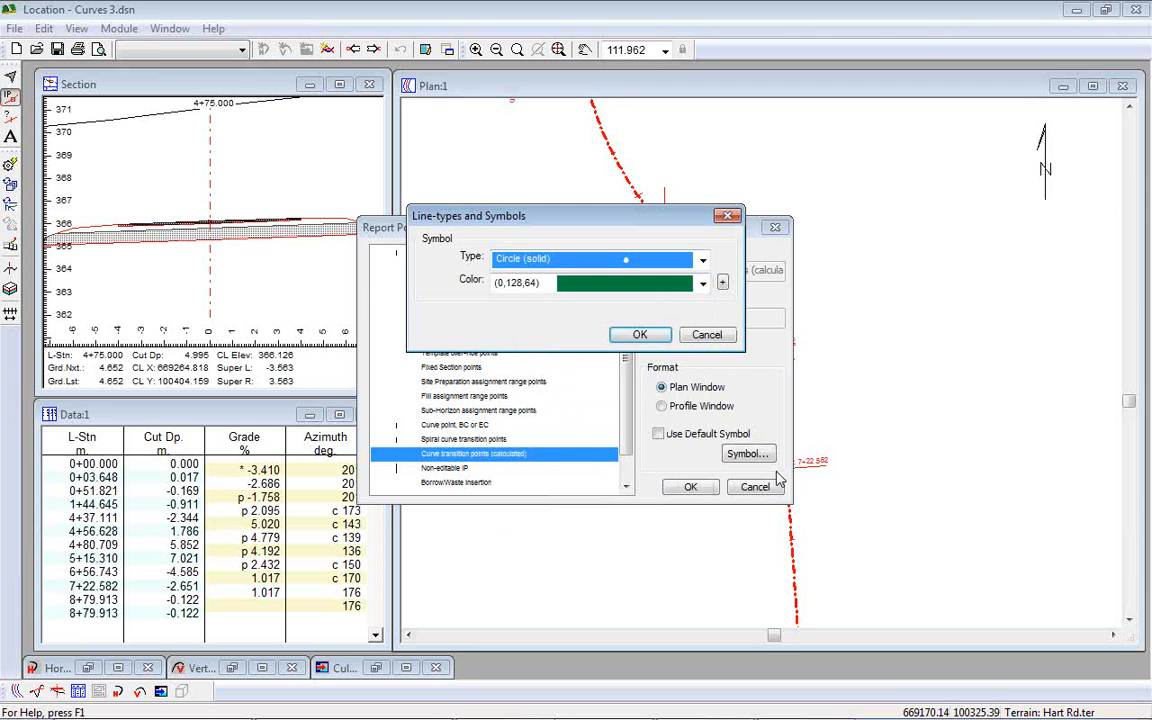
pyautogui.click(640, 334)
pyautogui.click(690, 486)
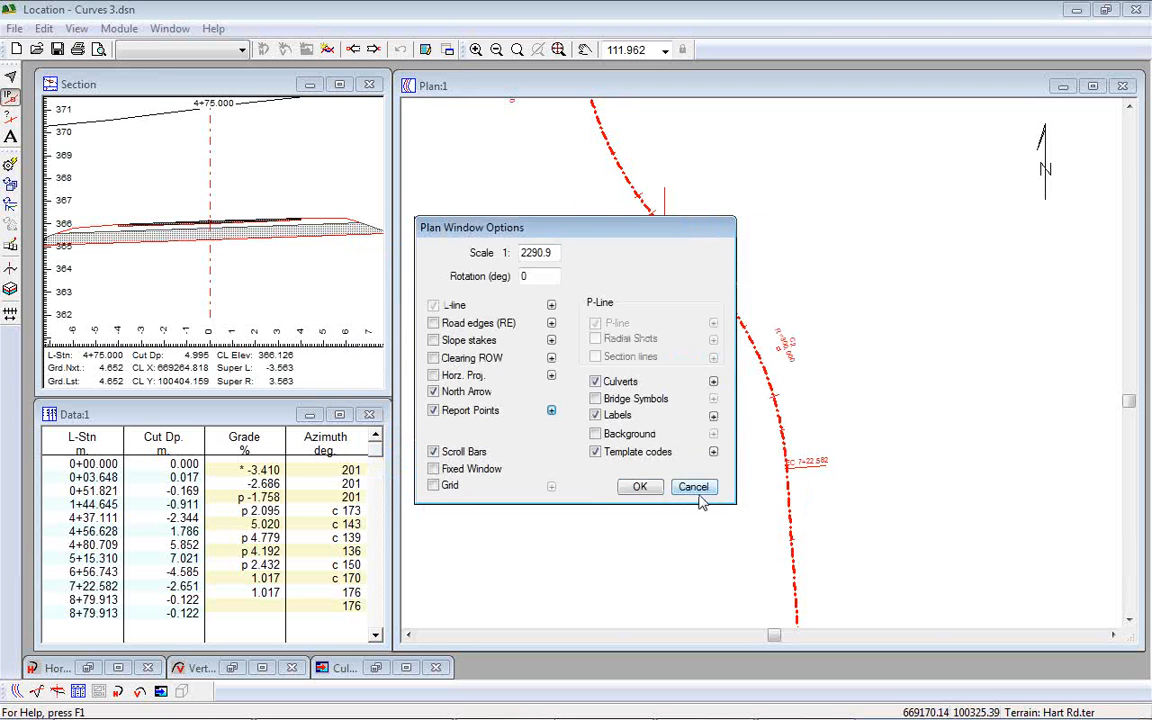
pyautogui.click(693, 489)
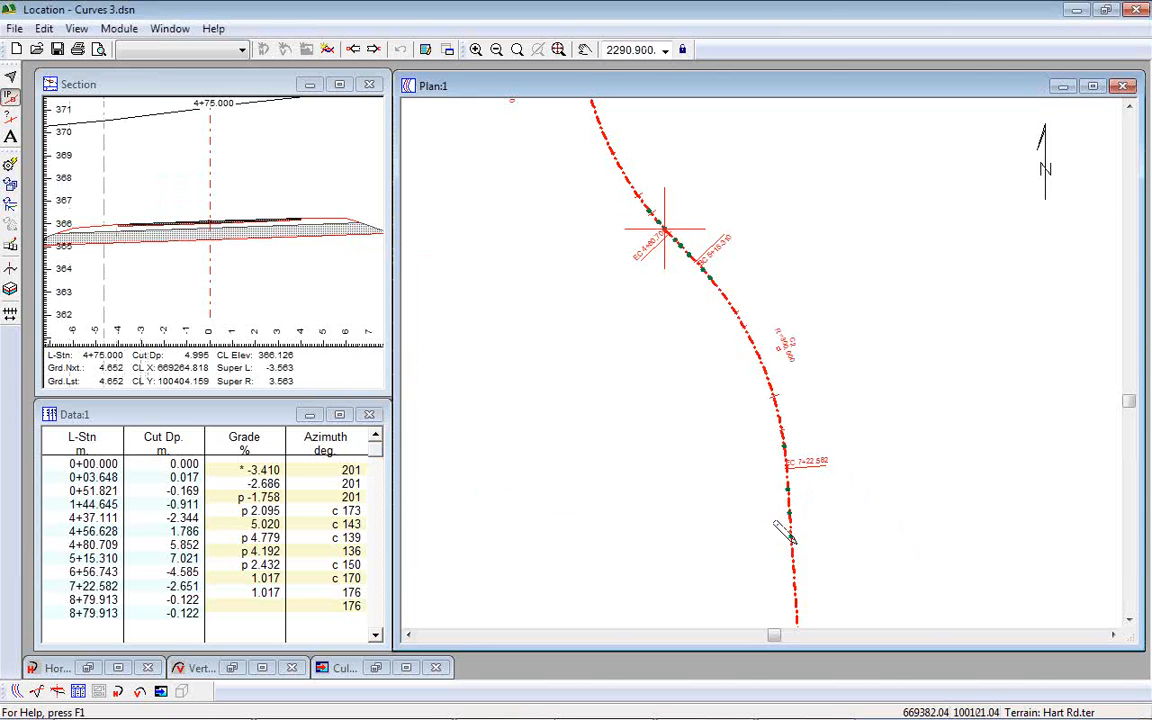
# Step: Lock the plan scale at 2290.900 and frame the transition points around the second curve's end at 7+22.582
pyautogui.click(687, 51)
pyautogui.scroll(2, 790, 502)
pyautogui.scroll(1, 790, 502)
pyautogui.moveTo(790, 504); pyautogui.dragTo(748, 336, button='middle')
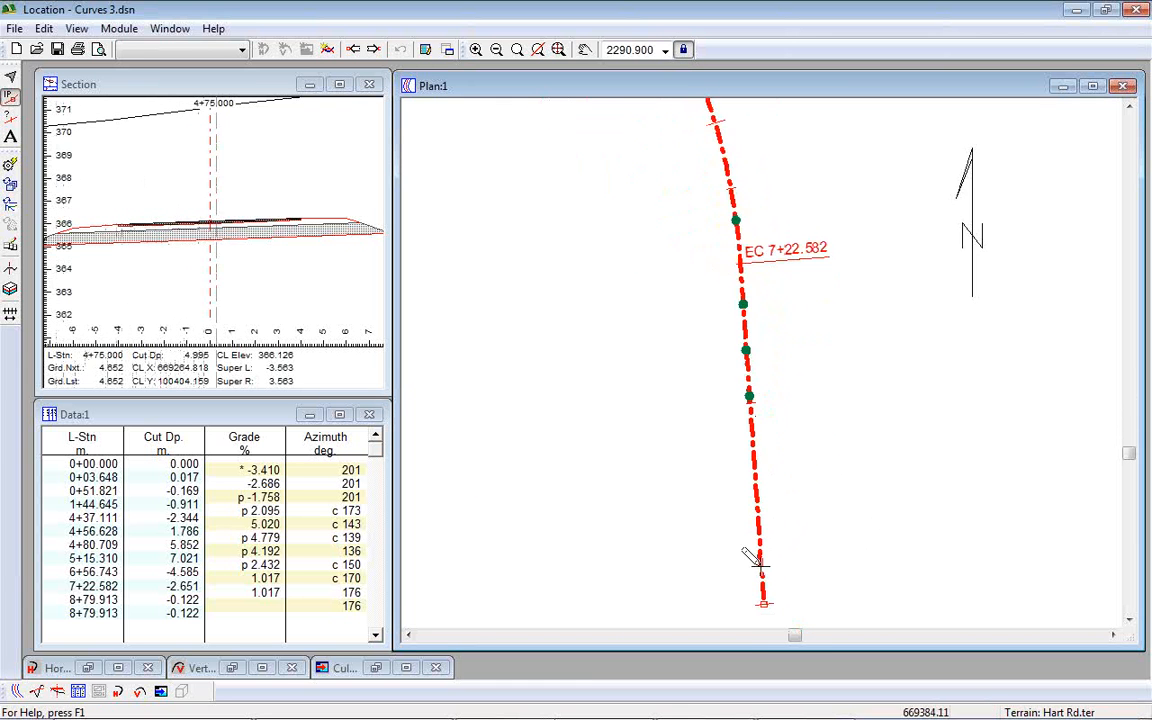
# Step: Examine the cross-section superelevation at tangent transition points 7+83.655, 7+62.602 and 7+41.550
pyautogui.click(748, 395)
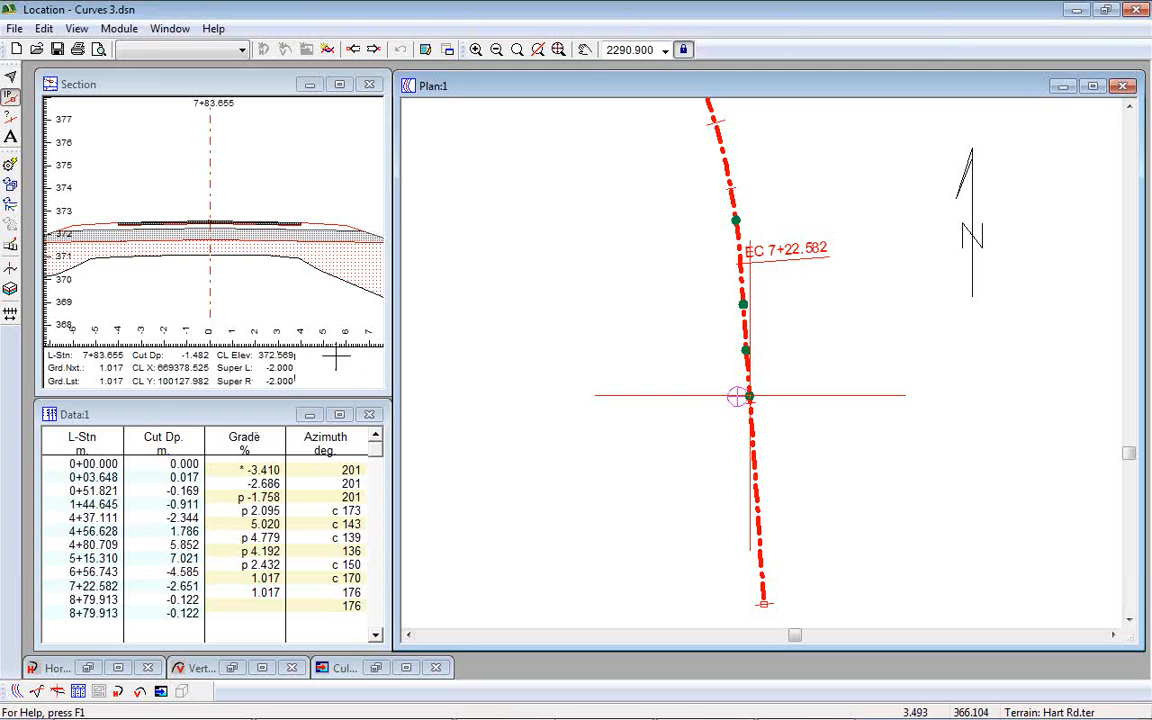
pyautogui.click(745, 350)
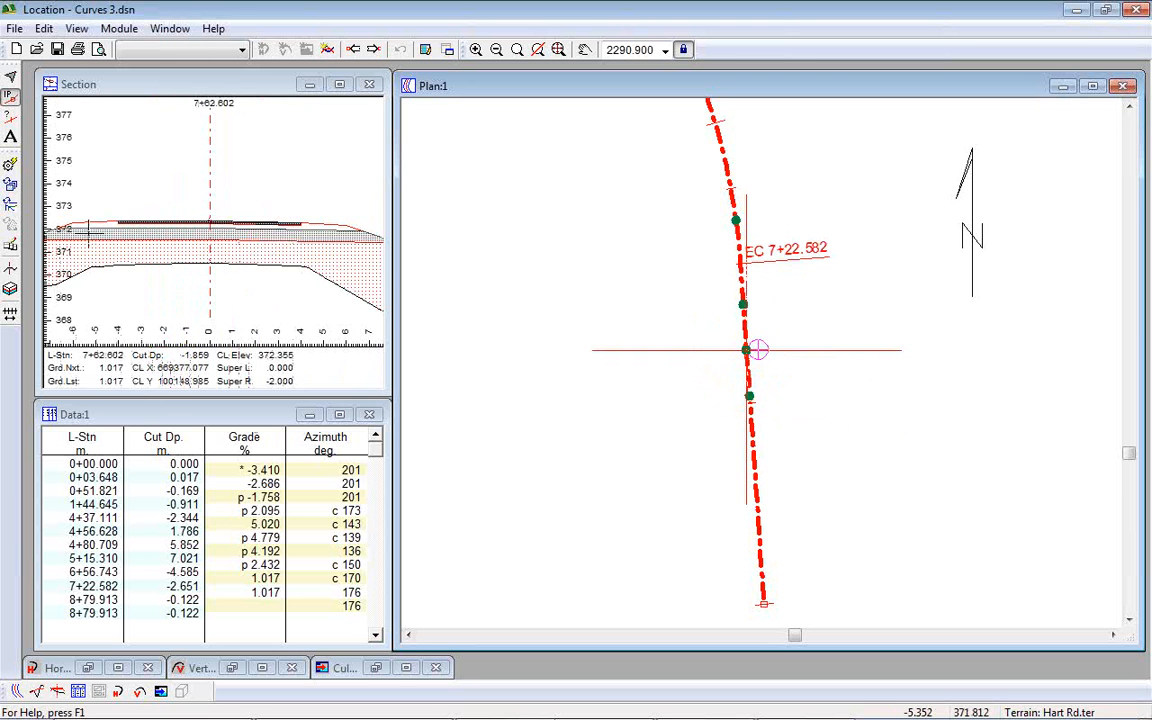
pyautogui.press('Escape')
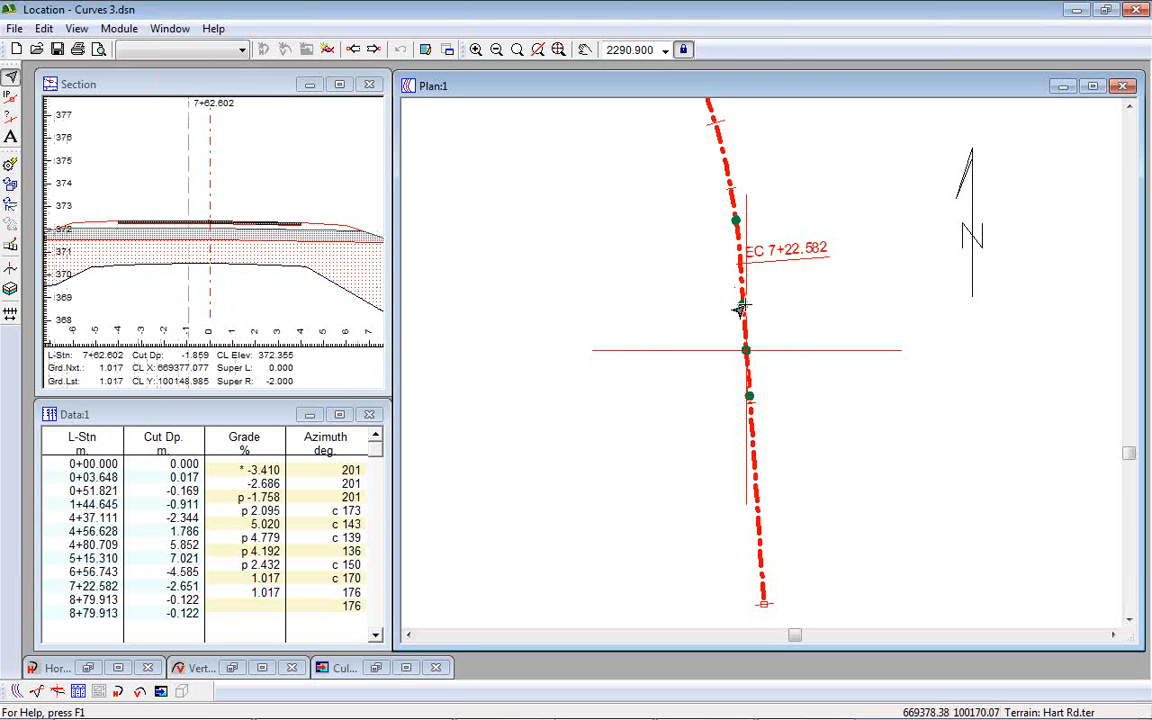
pyautogui.click(743, 304)
pyautogui.press('Escape')
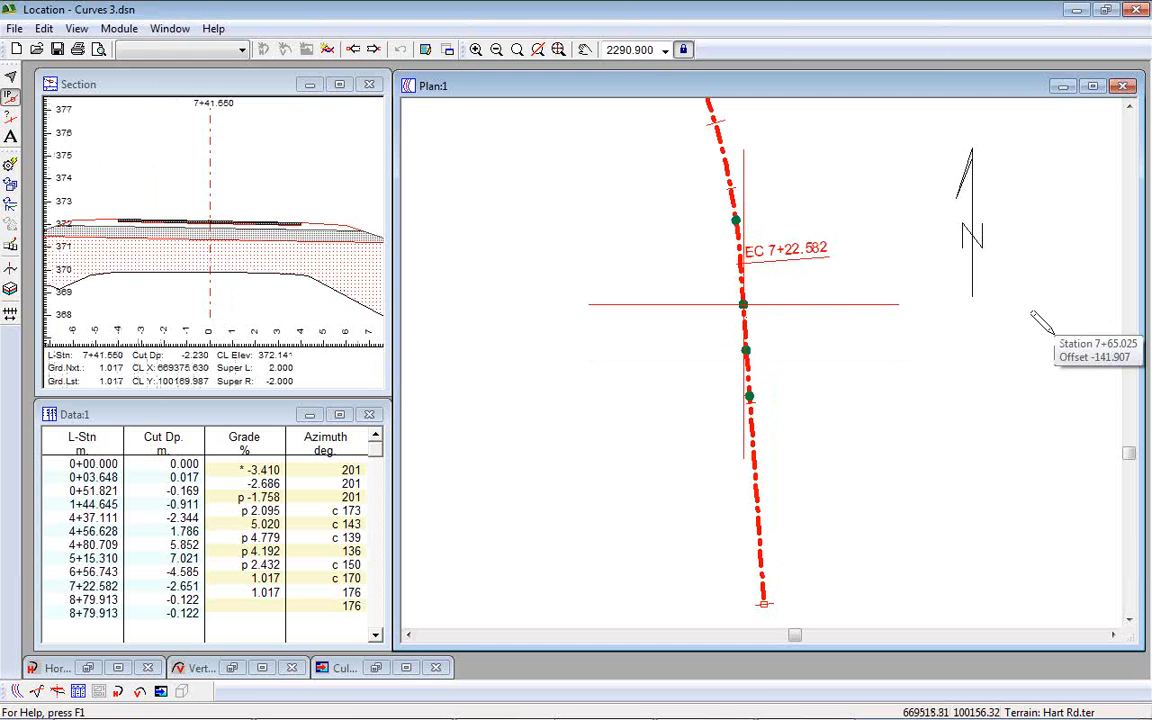
# Step: Consult the help diagram of the transition from normal crown to full superelevation, and return to the design
pyautogui.moveTo(690, 718)
pyautogui.click(604, 706)
pyautogui.click(560, 663)
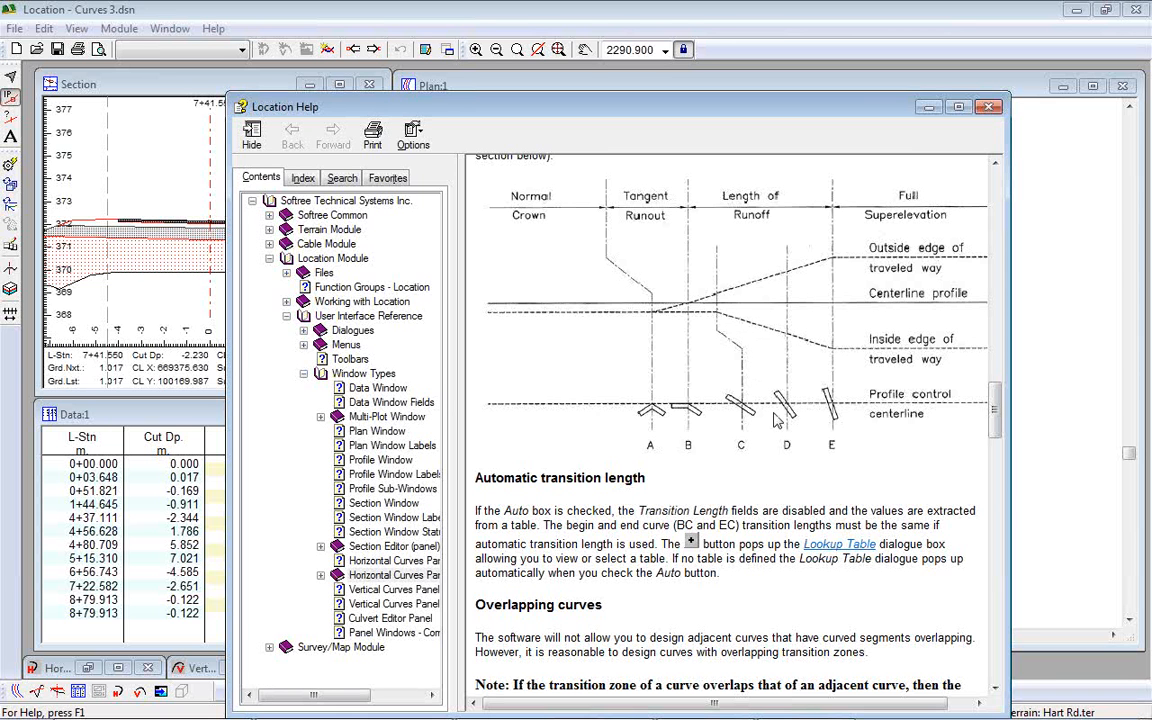
pyautogui.click(823, 5)
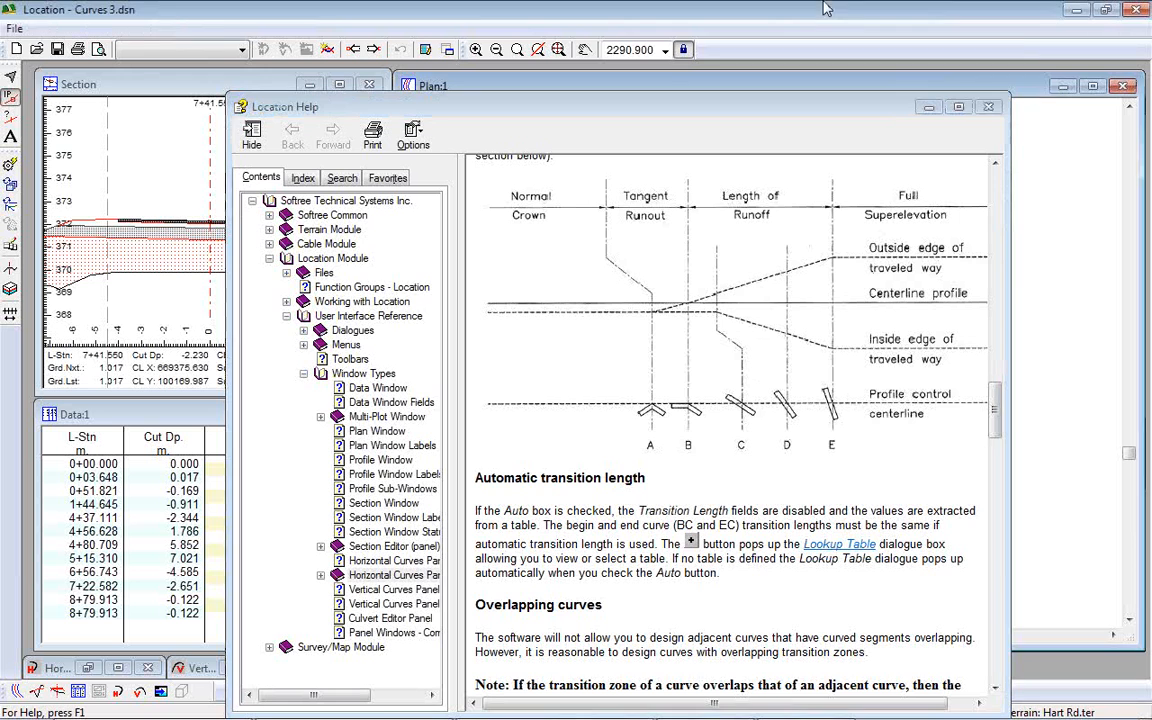
pyautogui.click(929, 106)
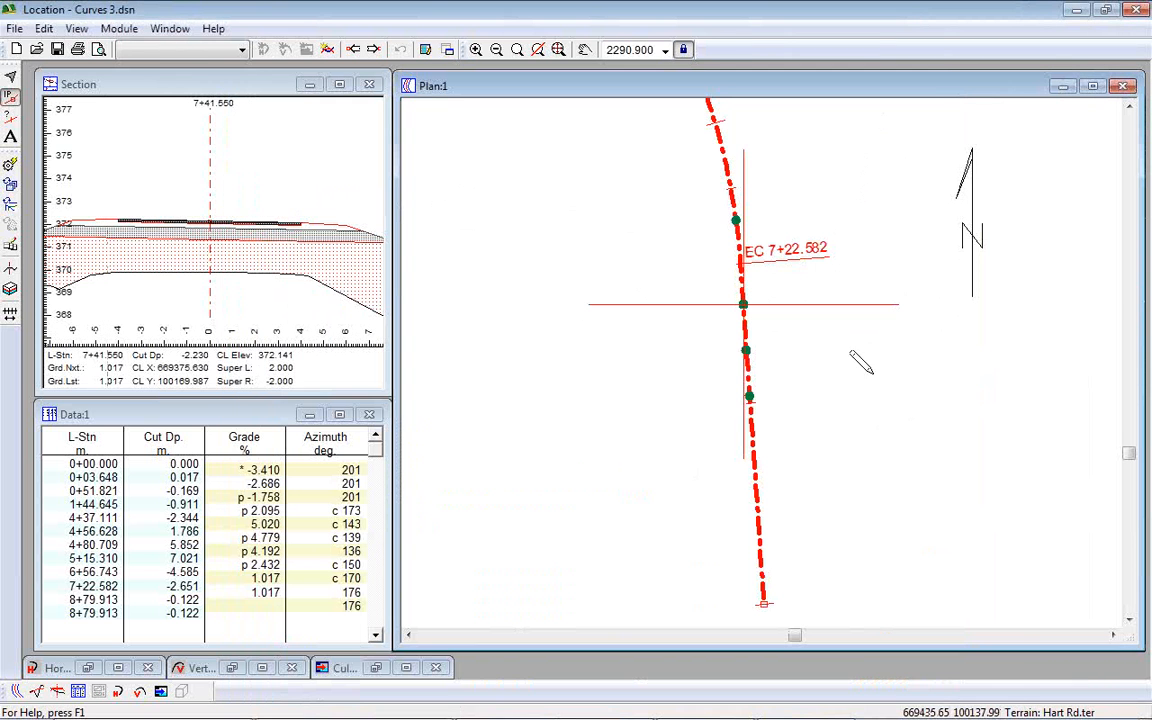
# Step: Inspect the superelevation at the second curve's transition points 7+02.602, 5+35.290 and 5+25.571
pyautogui.click(733, 222)
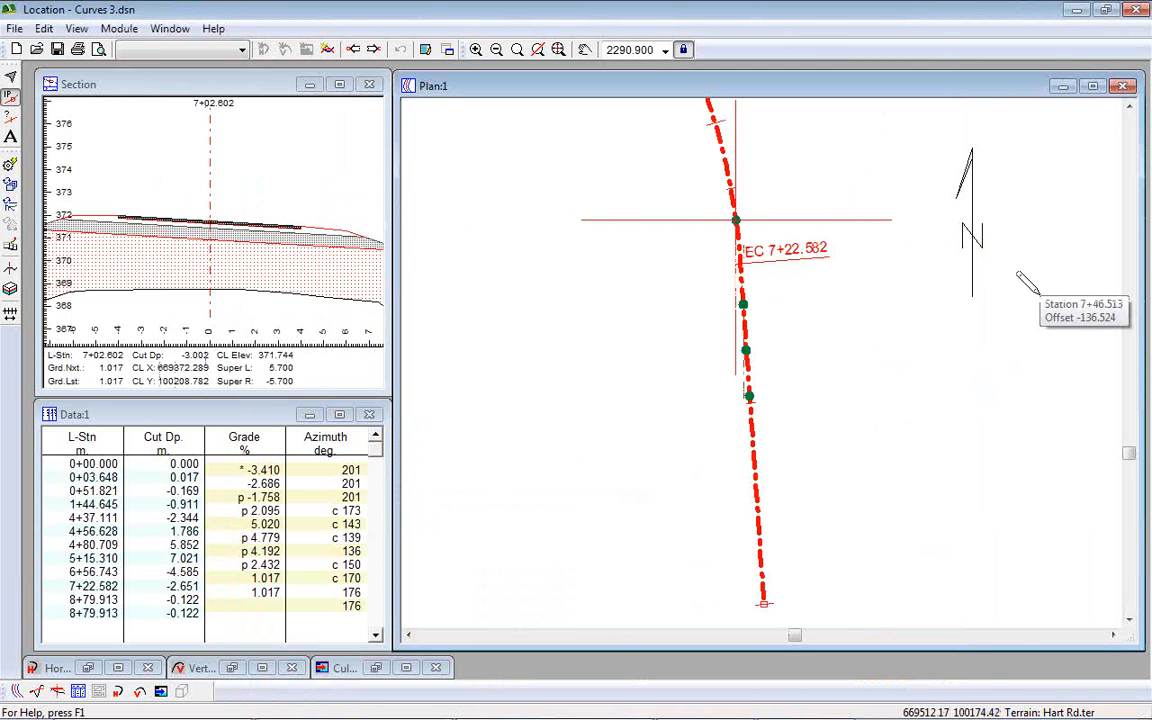
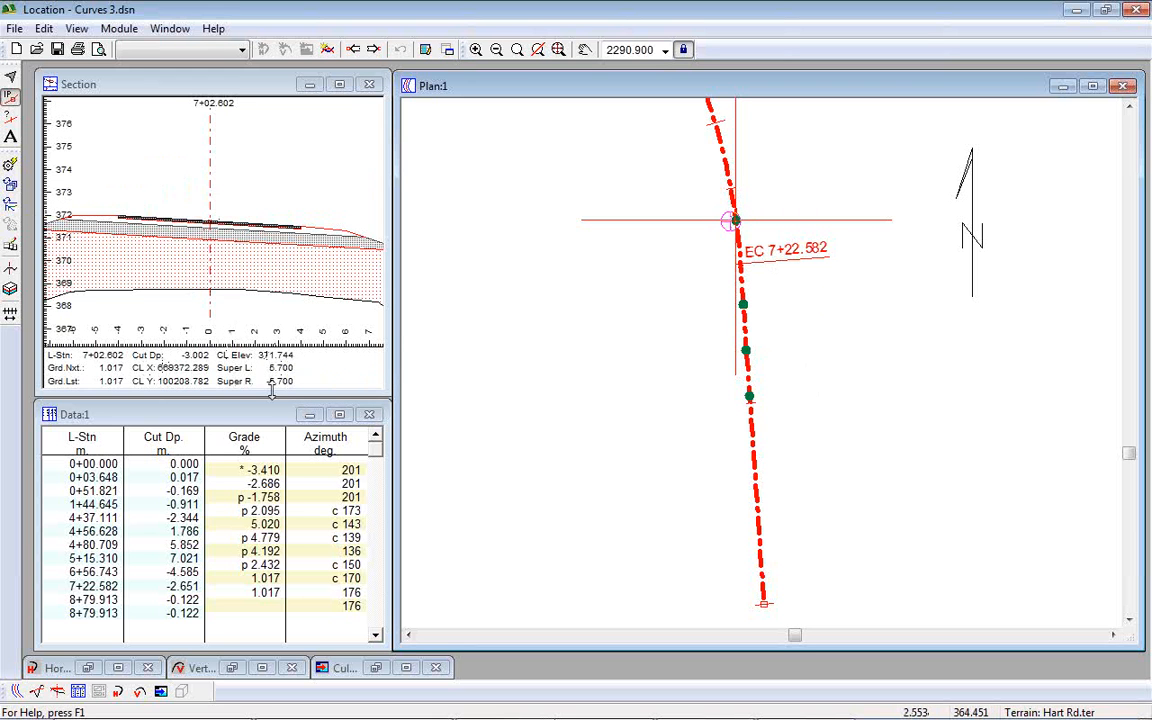
pyautogui.moveTo(699, 193); pyautogui.dragTo(806, 500, button='middle')
pyautogui.moveTo(691, 242); pyautogui.dragTo(766, 394, button='middle')
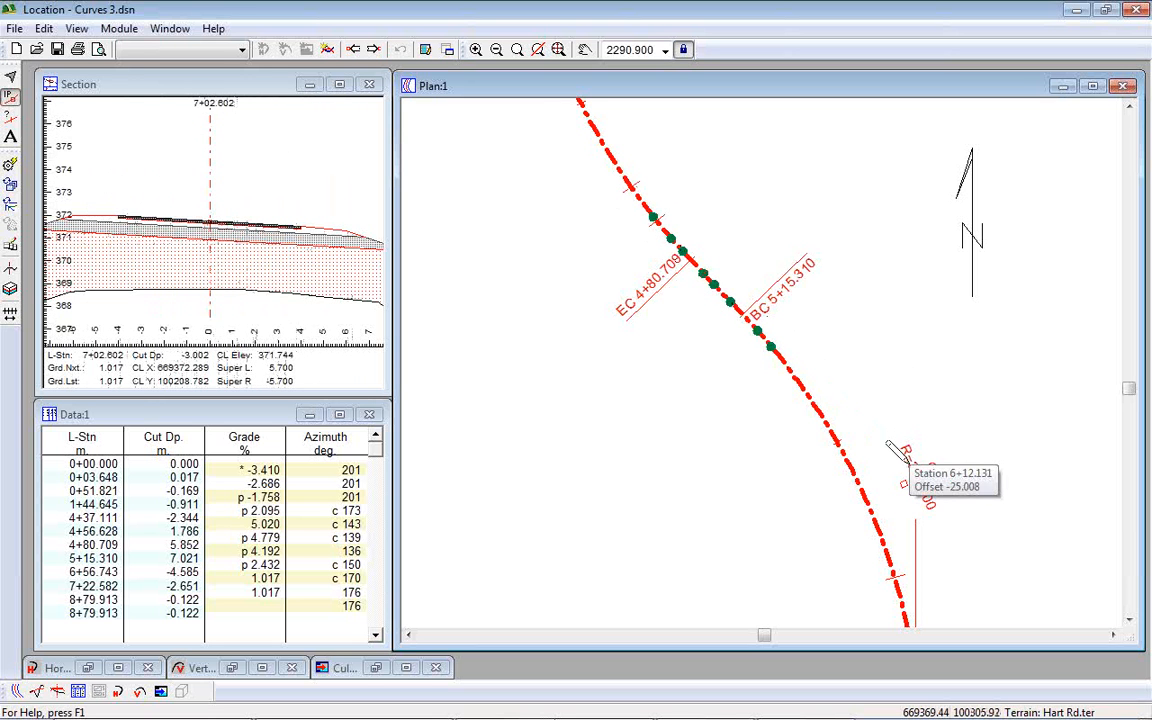
pyautogui.keyDown('shift'); pyautogui.click(770, 347); pyautogui.keyUp('shift')
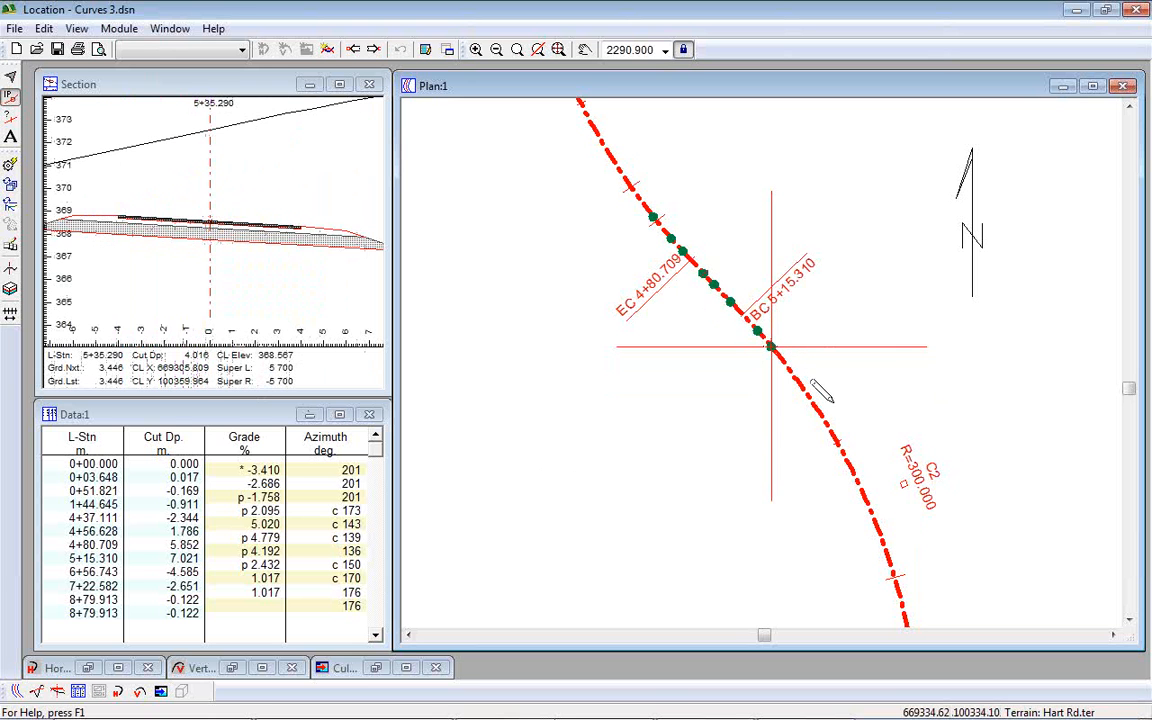
pyautogui.press('shift')
pyautogui.keyDown('shift'); pyautogui.click(752, 336); pyautogui.keyUp('shift')
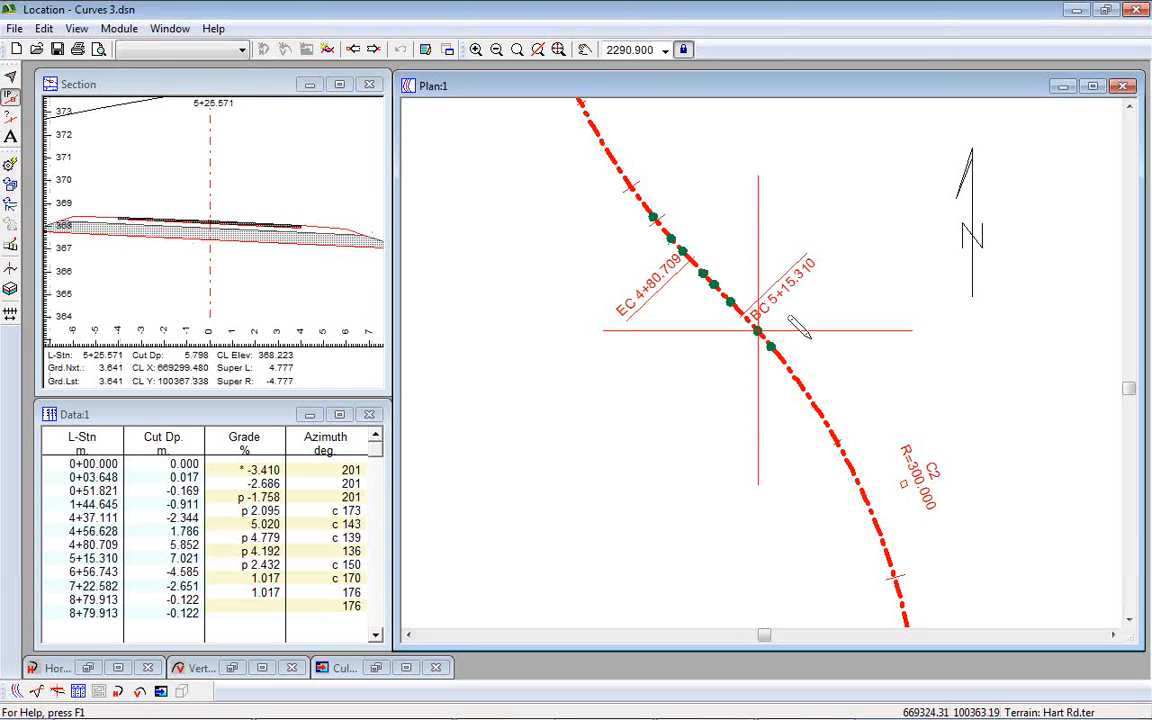
# Step: Review the plan report point properties for the calculated curve transition points and close the options without changes
pyautogui.moveTo(847, 352)
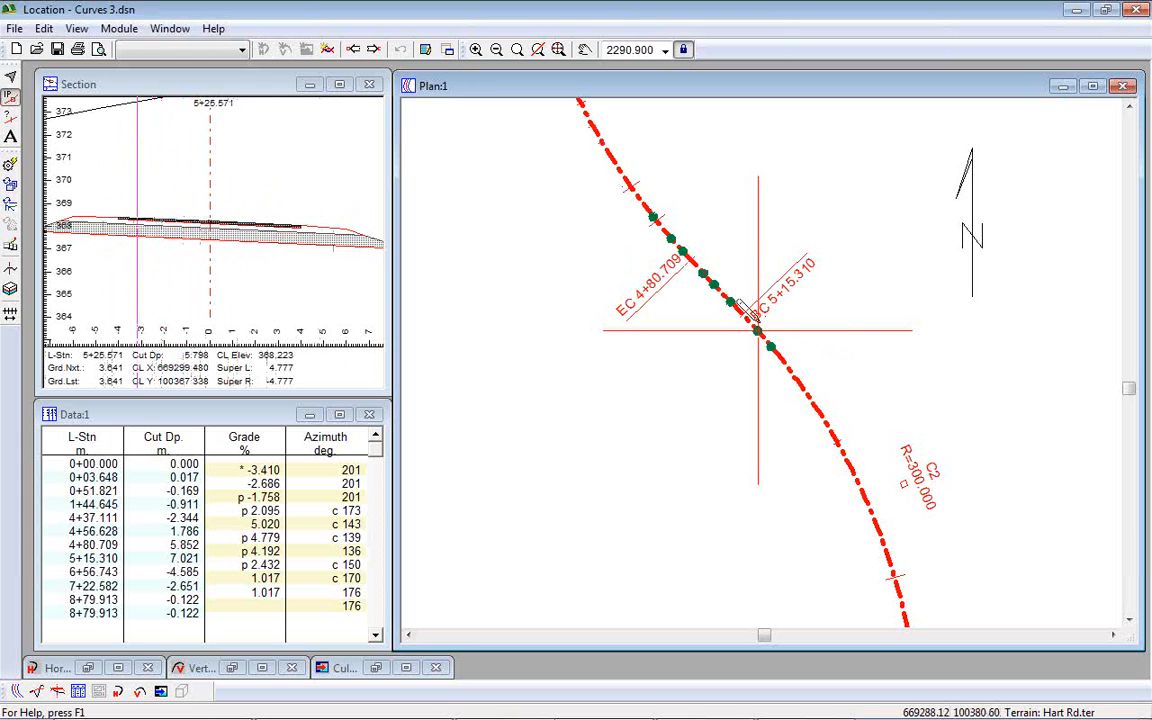
pyautogui.rightClick(586, 281)
pyautogui.click(686, 427)
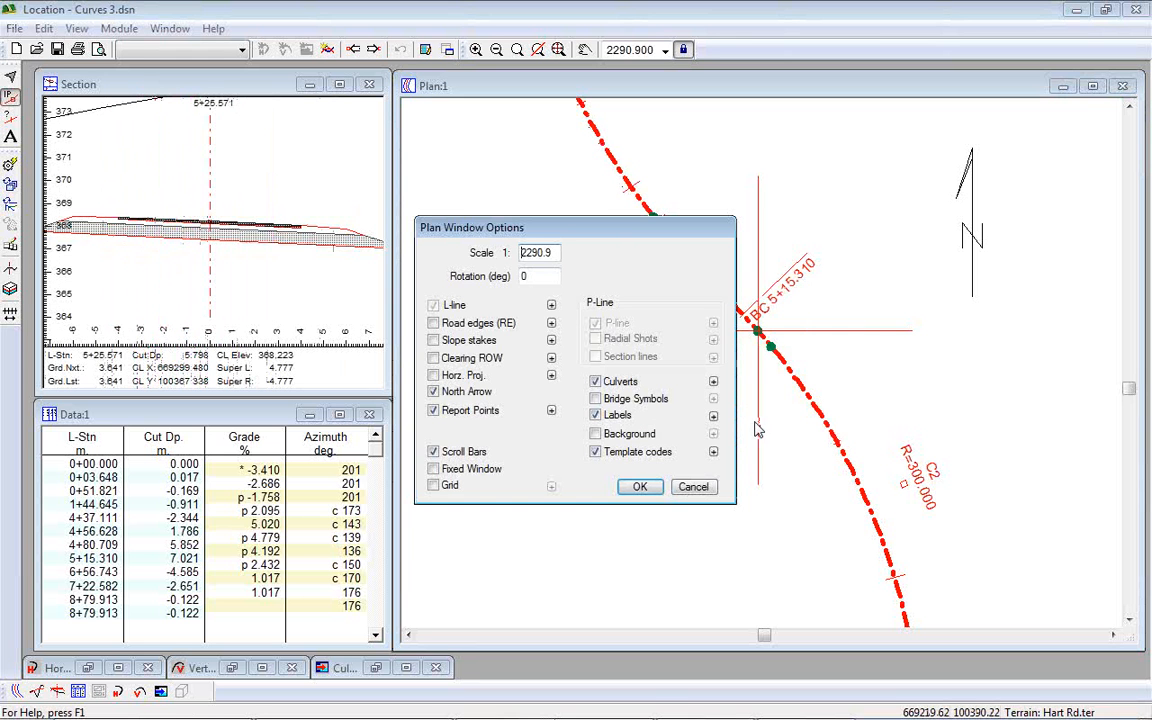
pyautogui.click(551, 411)
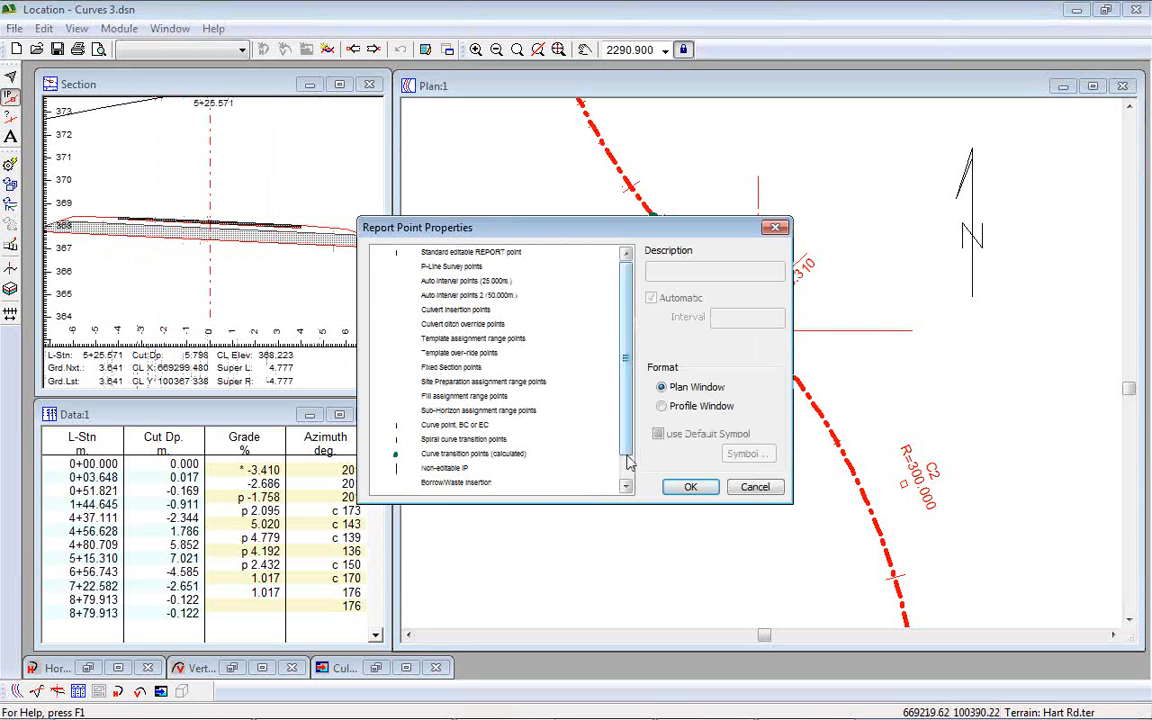
pyautogui.click(455, 454)
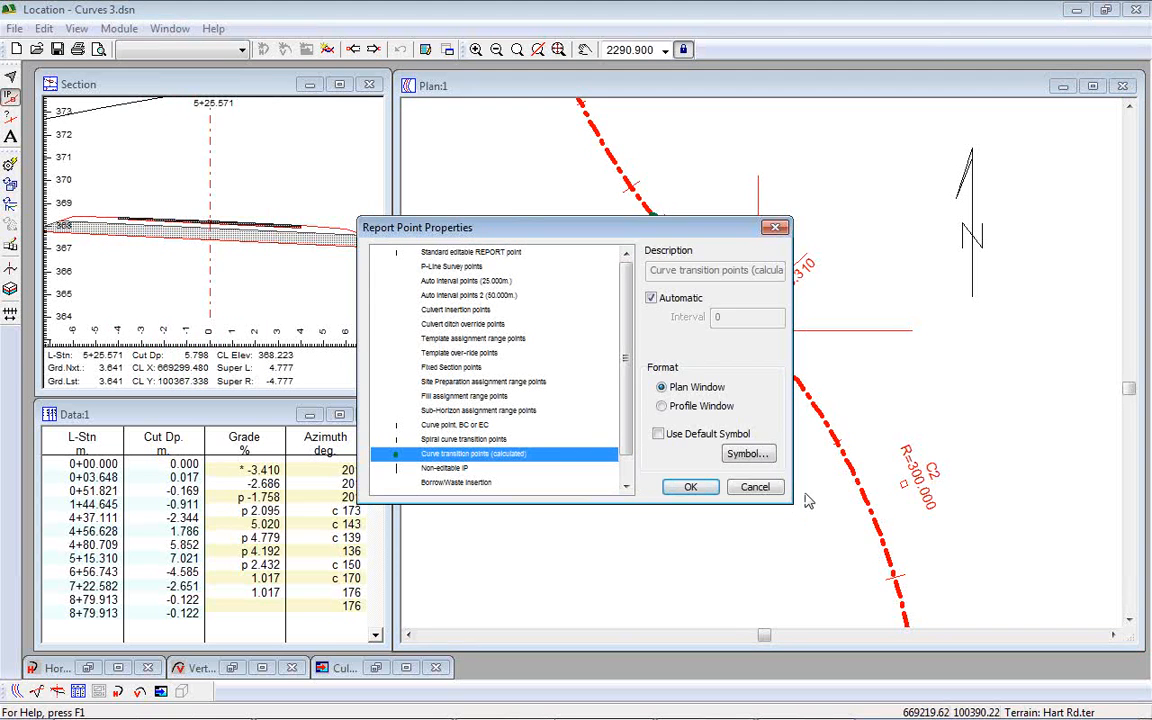
pyautogui.click(755, 486)
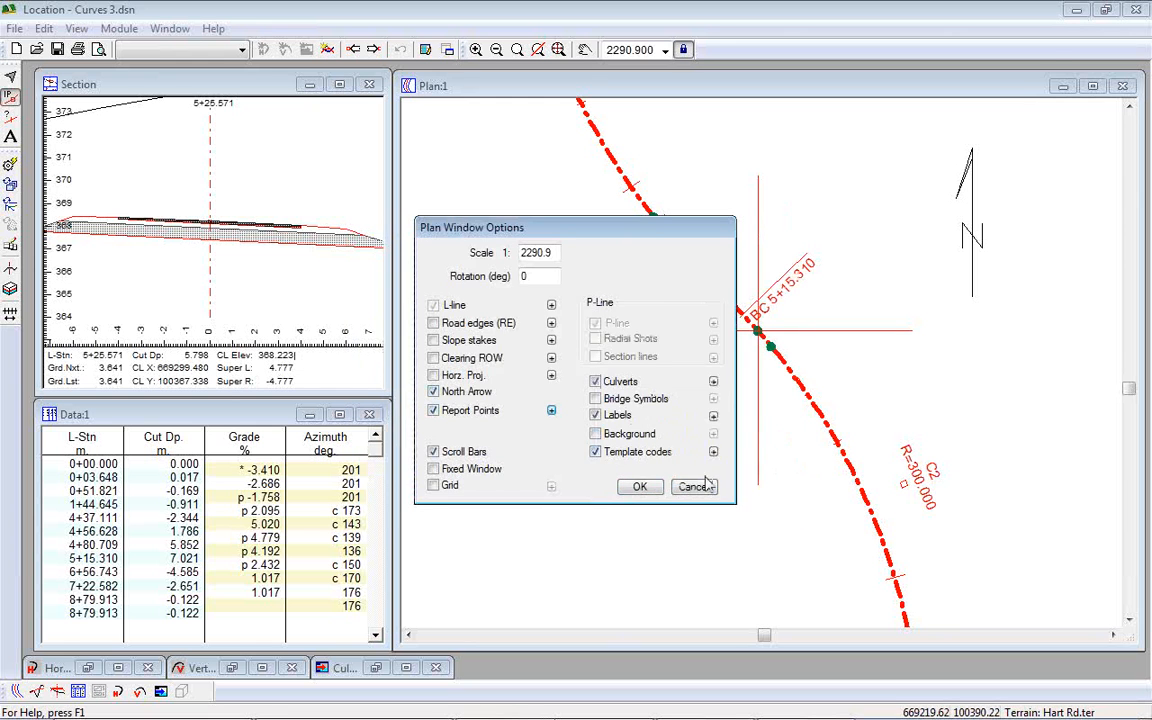
pyautogui.click(639, 486)
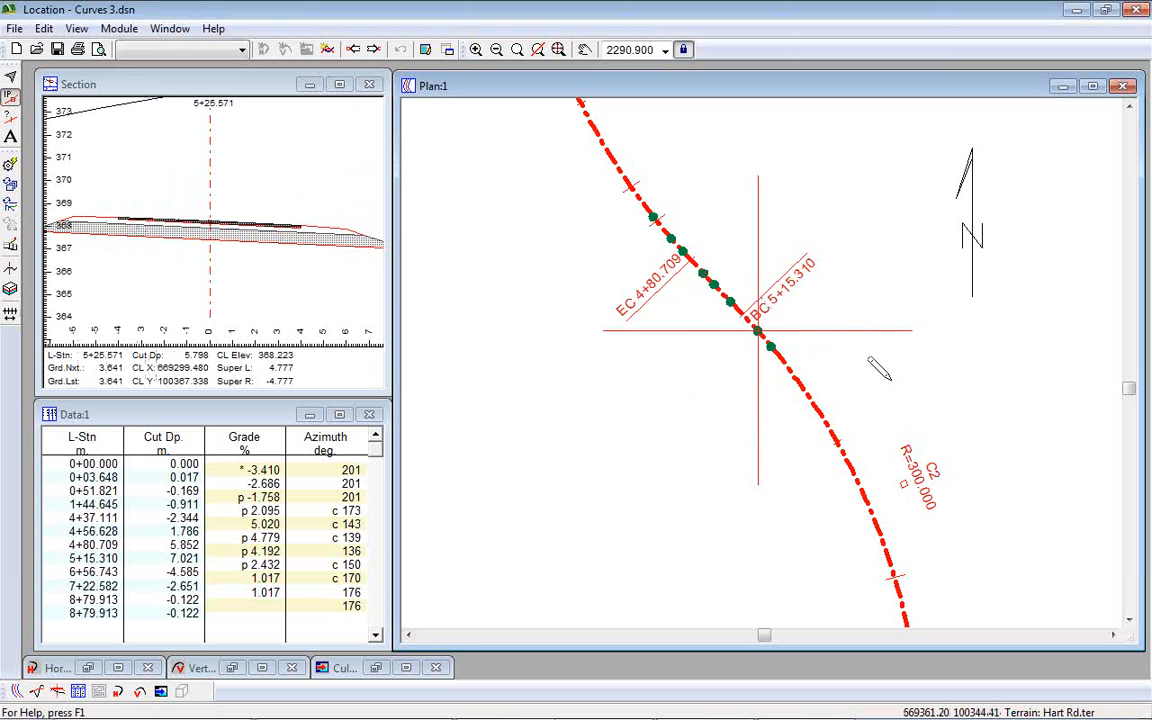
# Step: Review the superelevation override parameters _SUPERL and _SUPERR in the range assignments, and close them without changes
pyautogui.moveTo(869, 358)
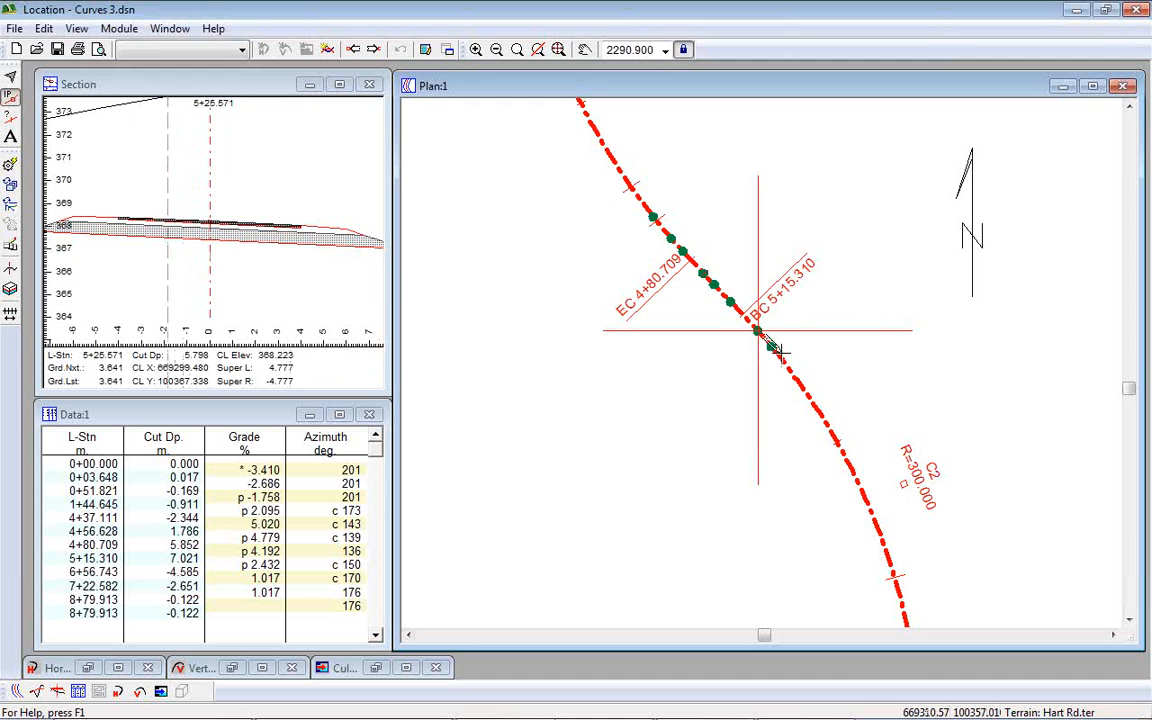
pyautogui.moveTo(778, 352)
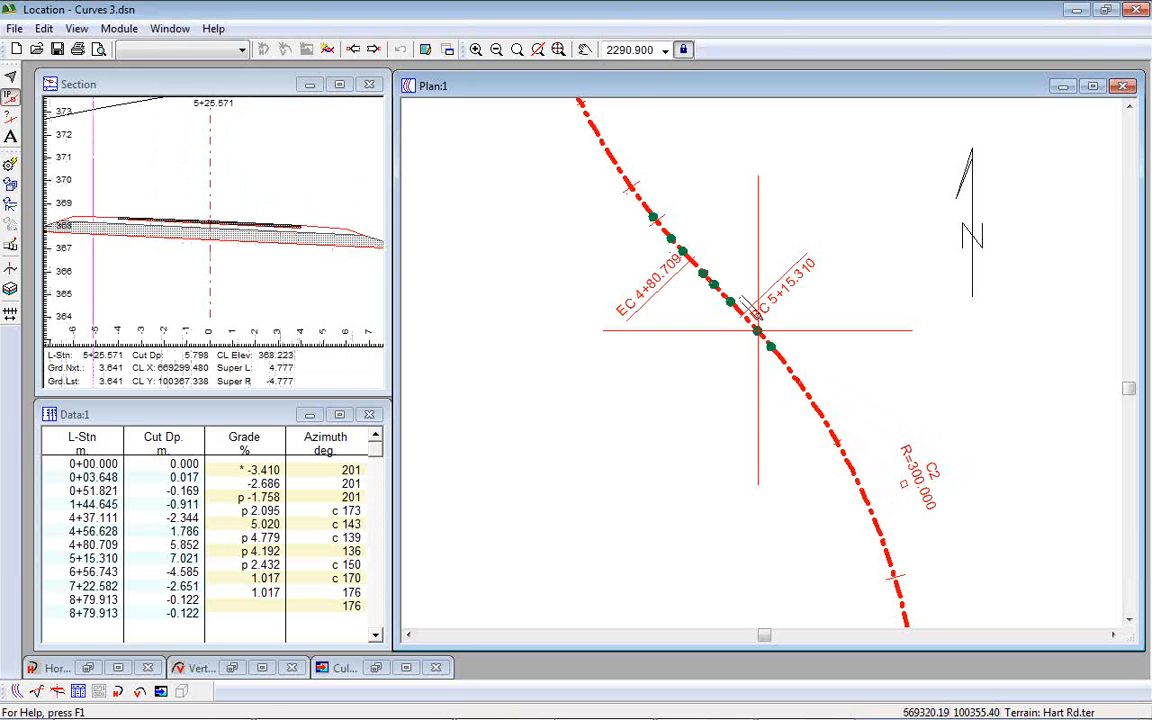
pyautogui.click(10, 316)
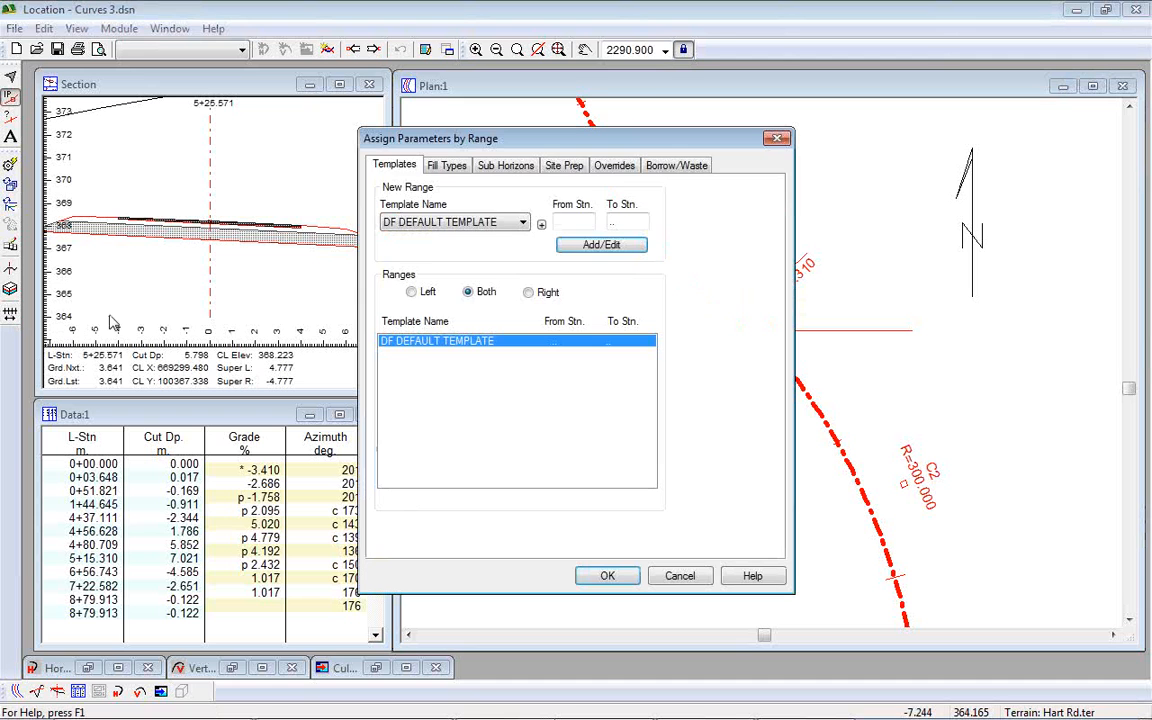
pyautogui.click(616, 166)
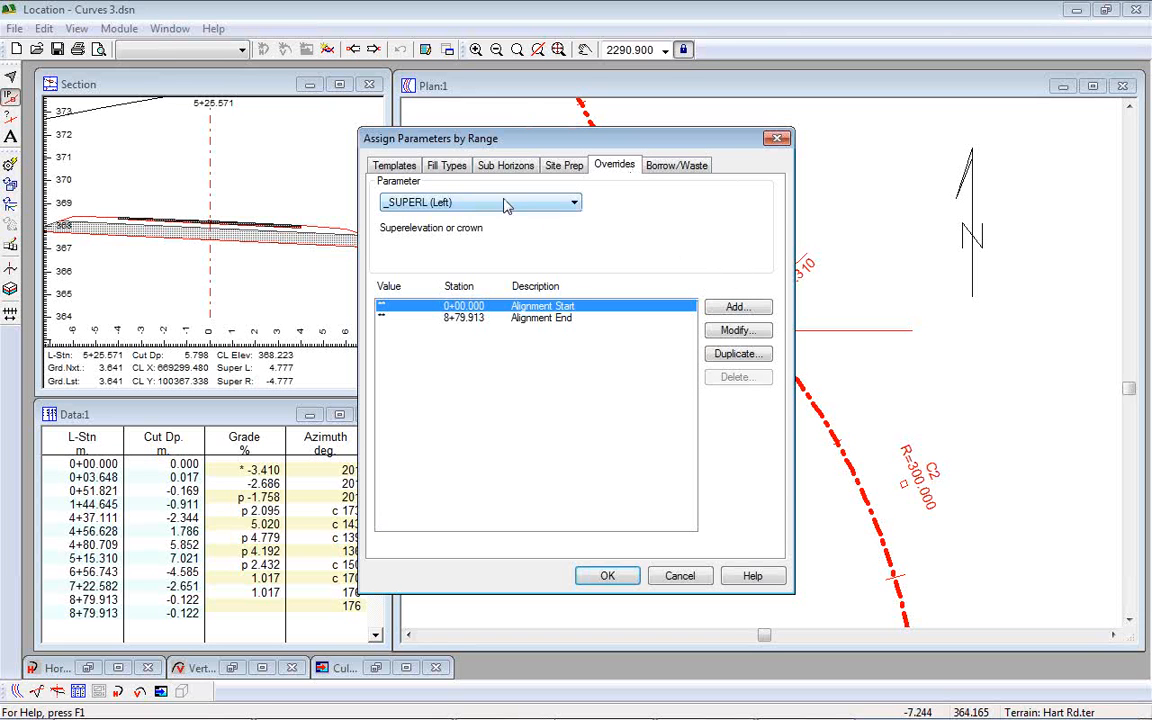
pyautogui.click(577, 205)
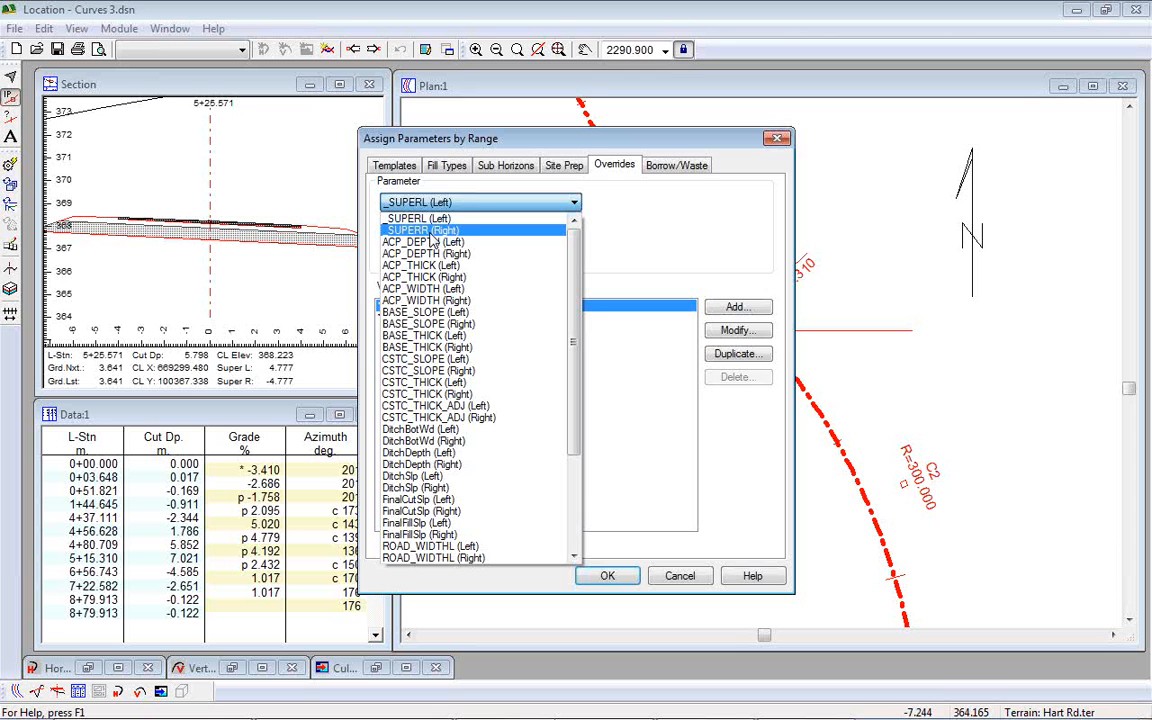
pyautogui.click(687, 578)
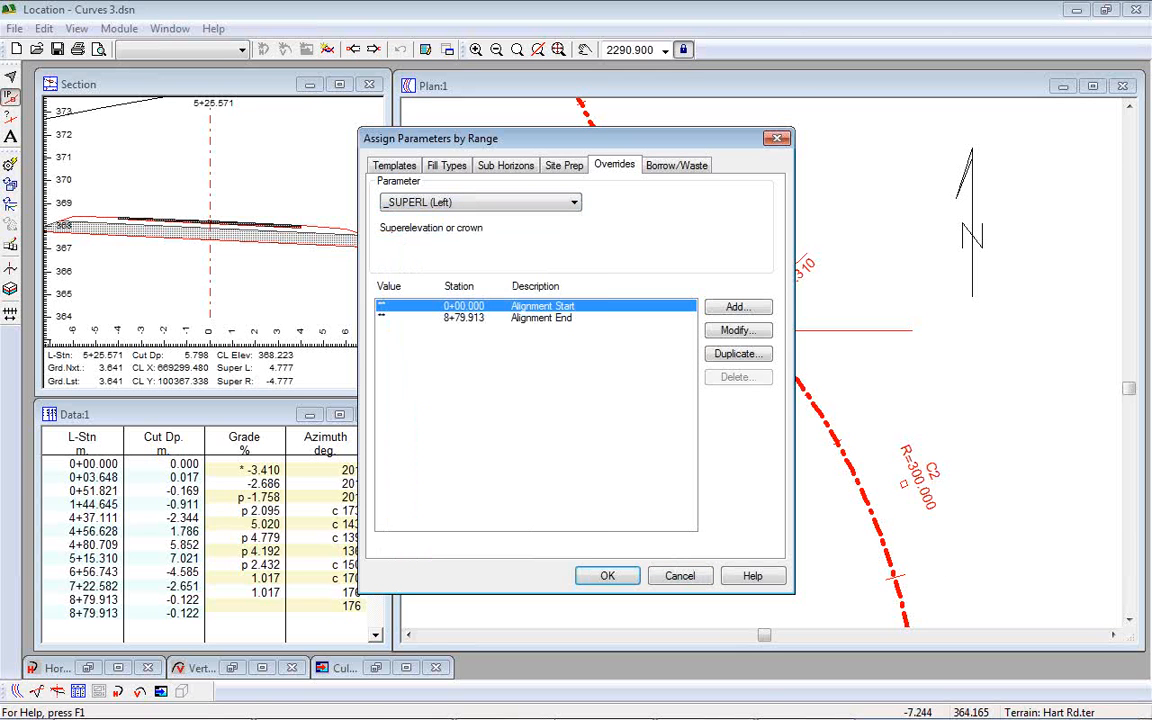
pyautogui.click(687, 578)
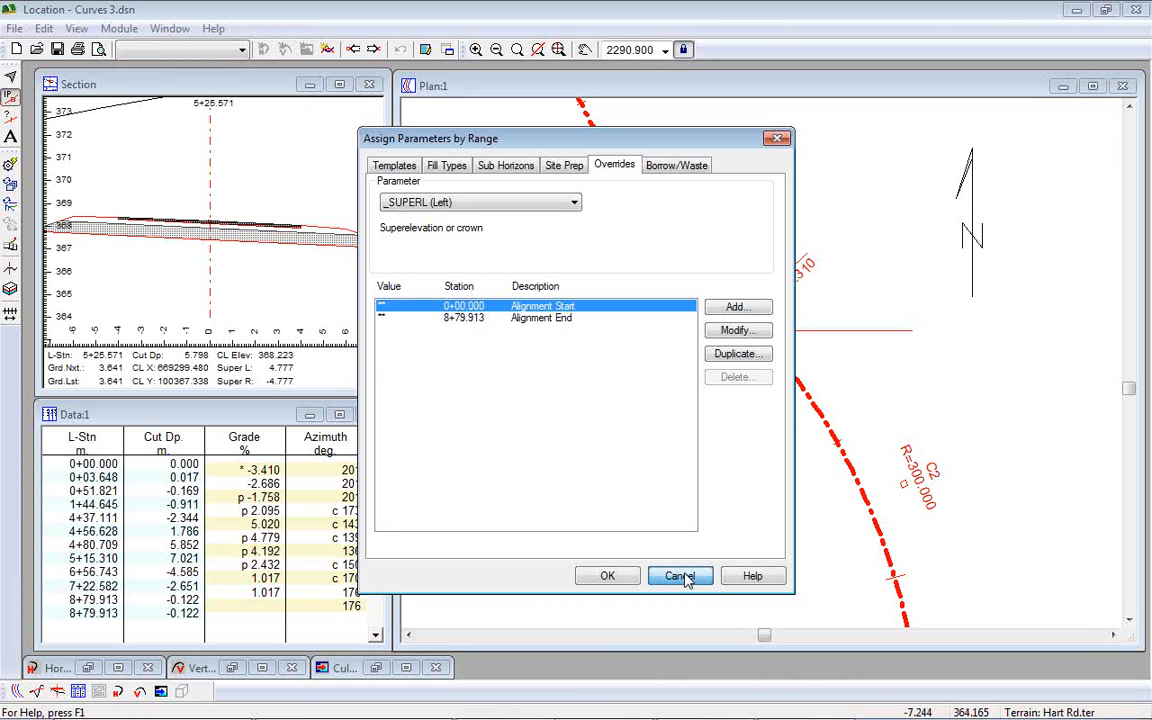
pyautogui.click(686, 578)
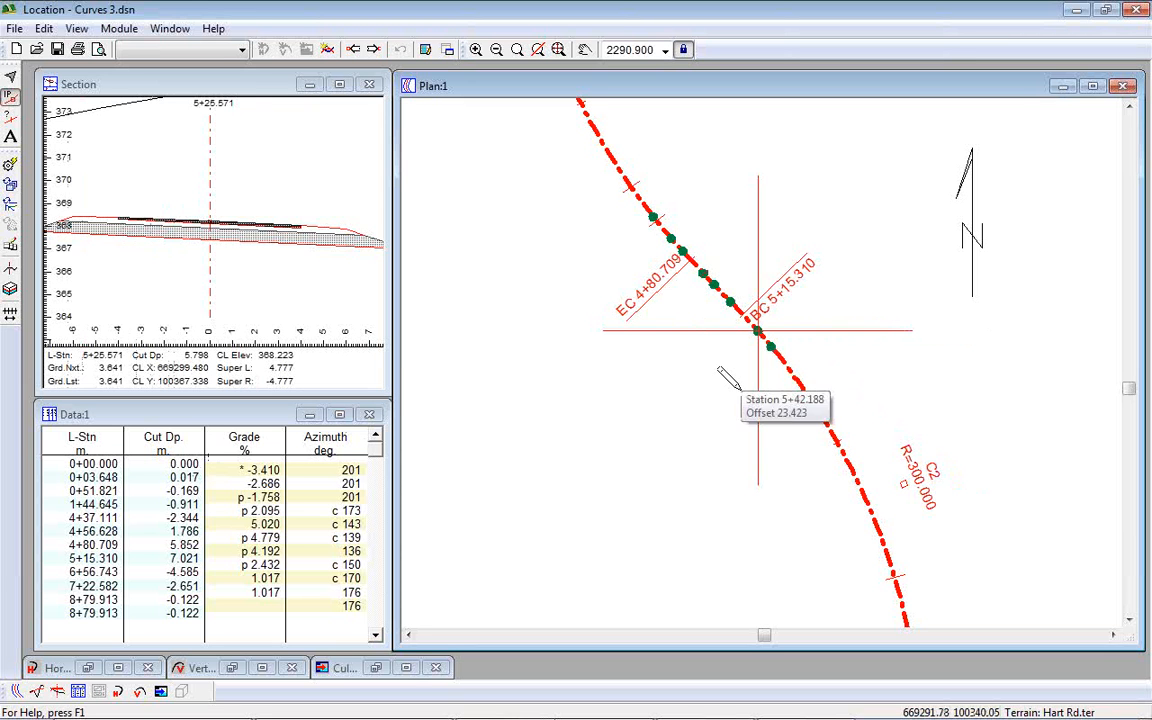
# Step: Discard the changes to Curves 3.dsn, bring up switchback2.dsn briefly, and open switchback.dsn from the Curves Webinar folder
pyautogui.click(14, 29)
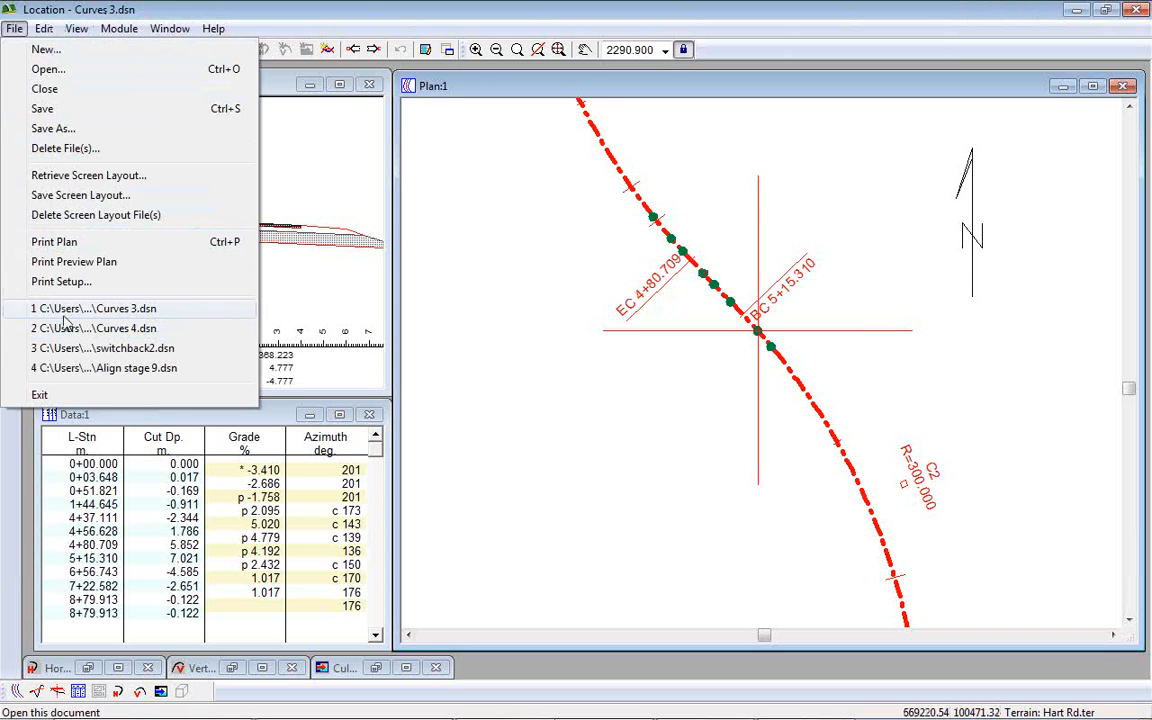
pyautogui.click(73, 350)
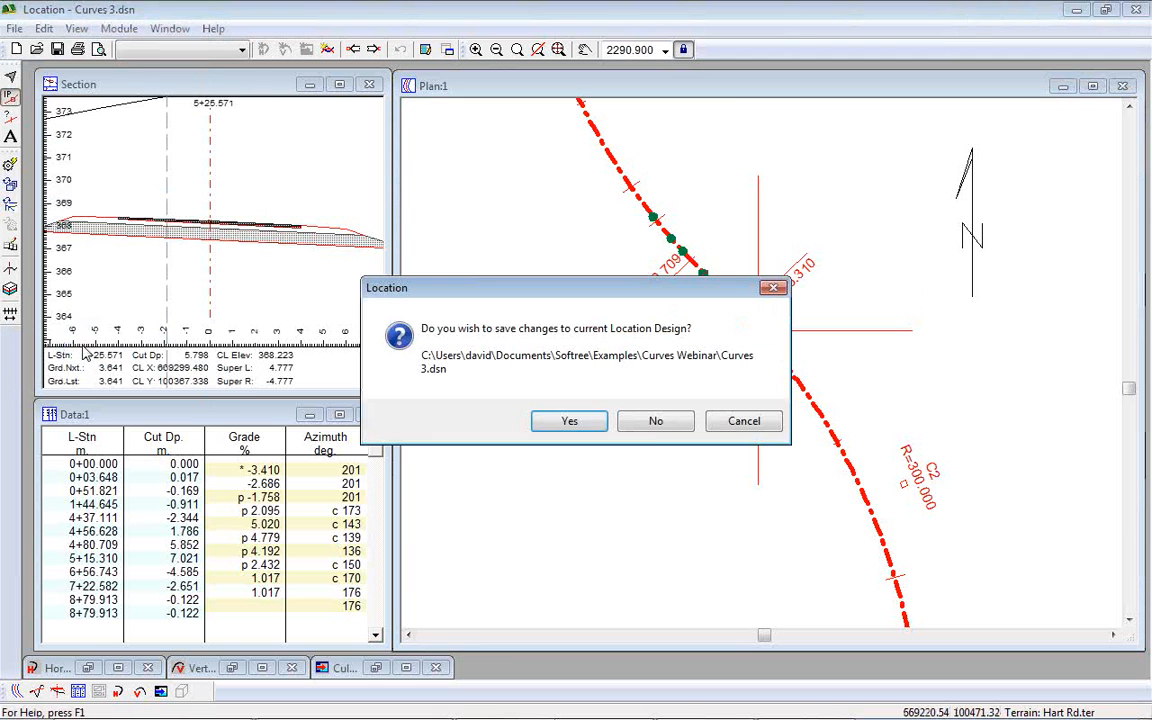
pyautogui.click(664, 427)
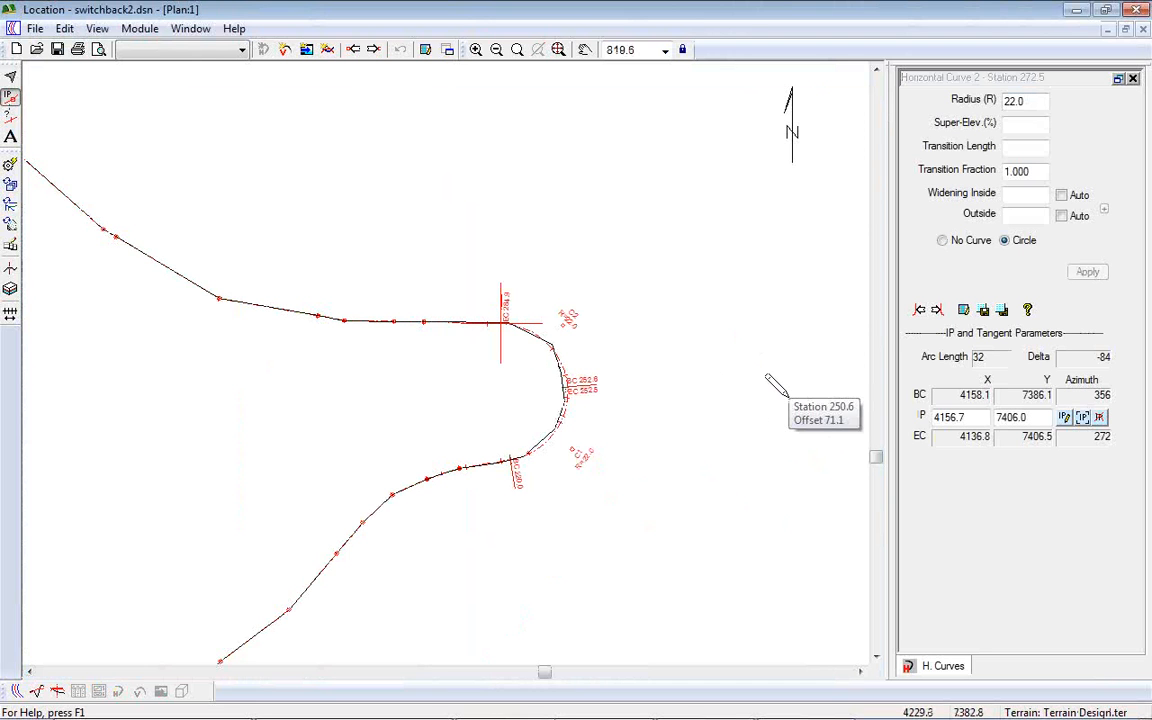
pyautogui.click(27, 49)
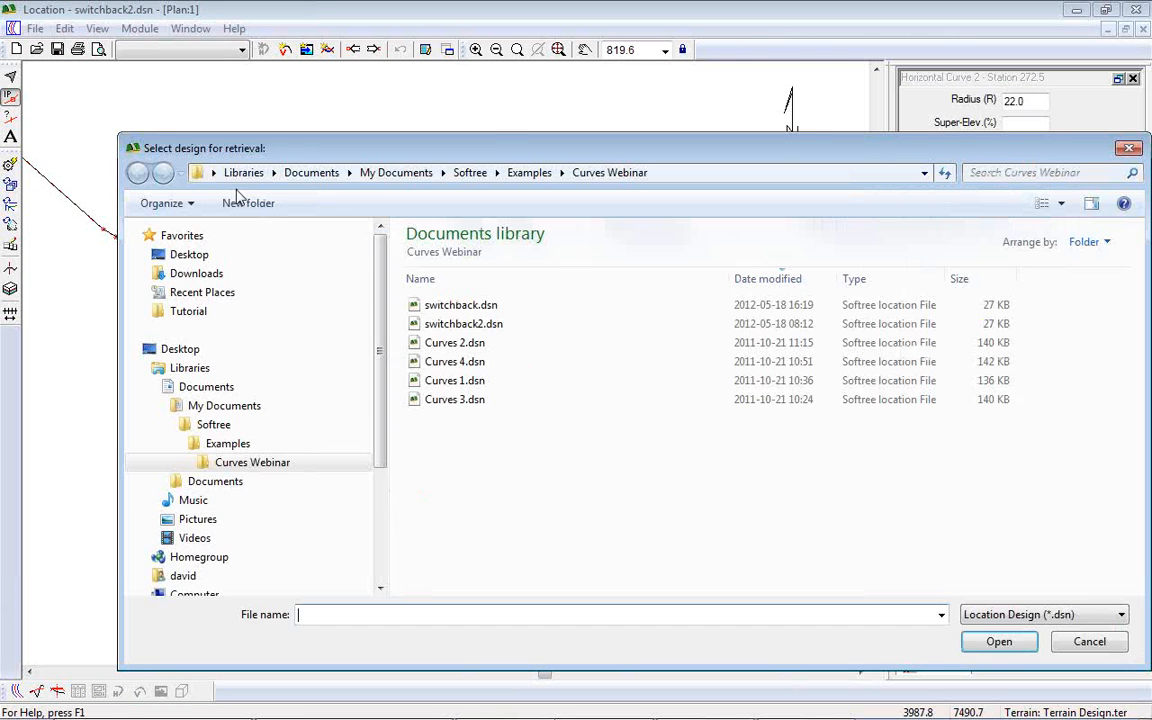
pyautogui.click(460, 305)
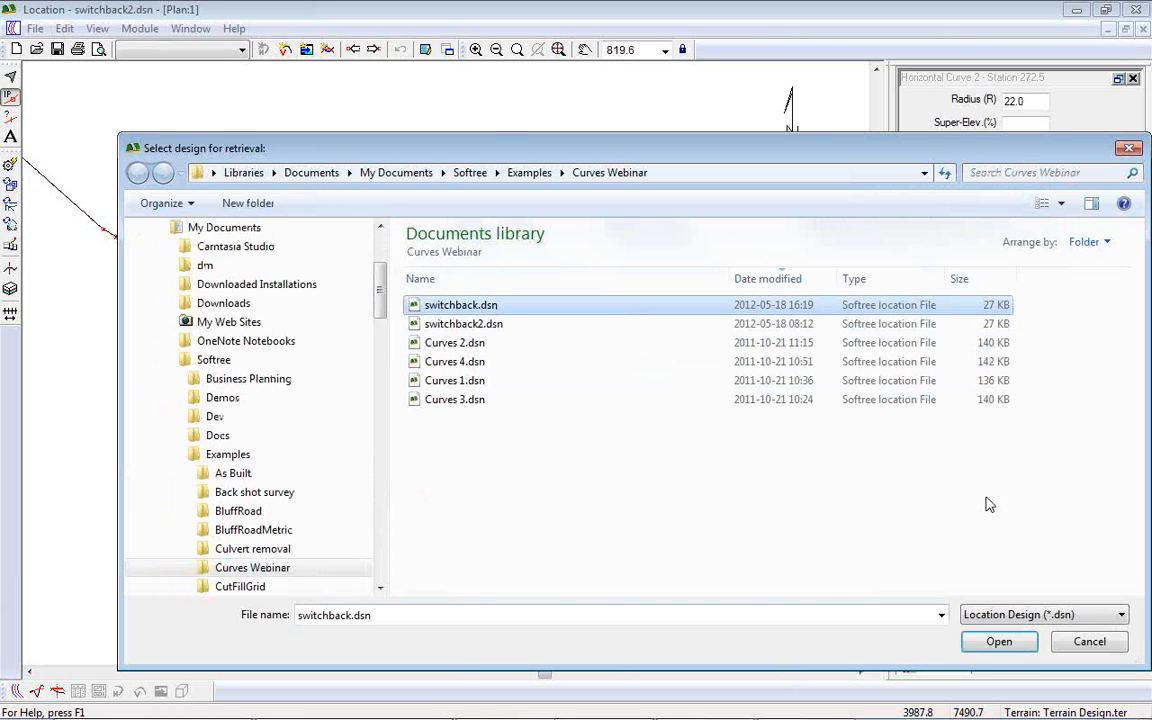
pyautogui.click(999, 641)
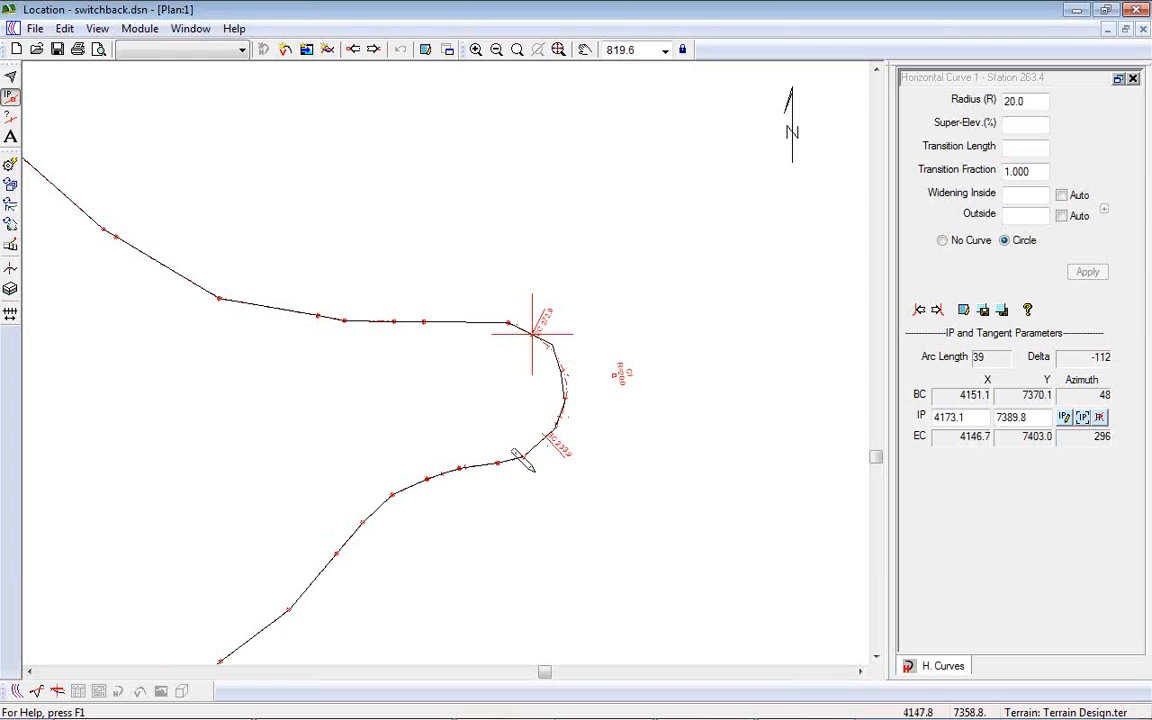
# Step: Try fitting the switchback with one radius 20.0 curve by moving its IP far outward, then back to about X 4199.8, Y 7389.4
pyautogui.moveTo(662, 434); pyautogui.dragTo(486, 422, button='middle')
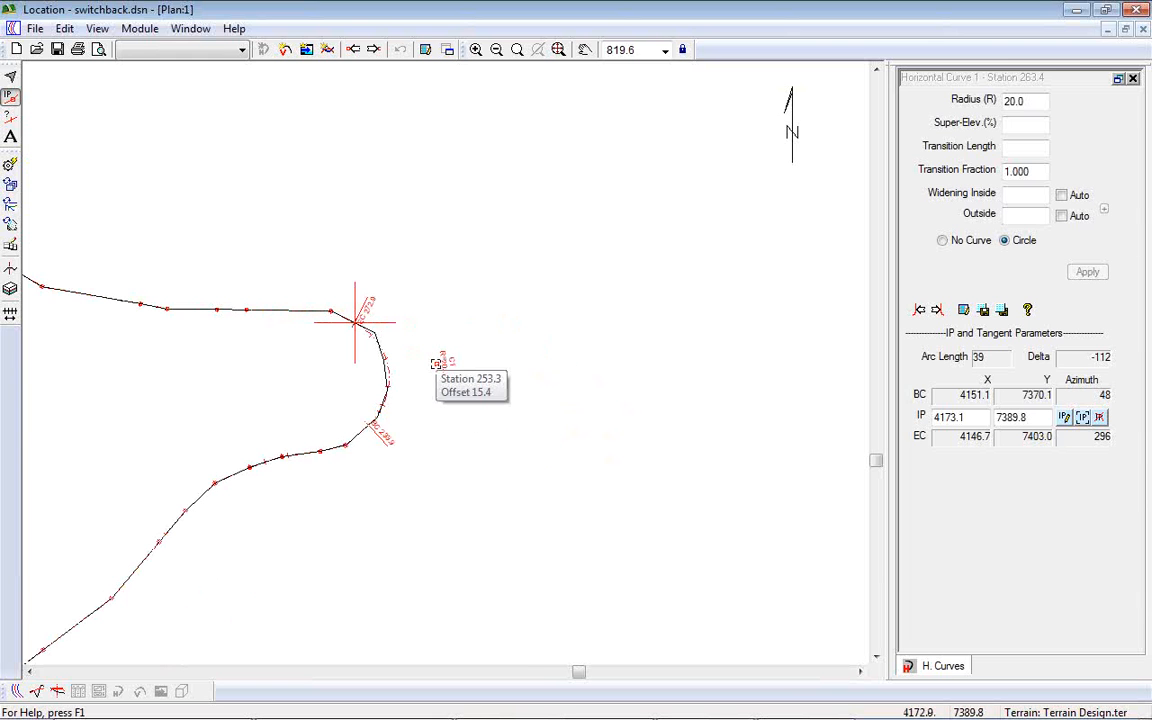
pyautogui.moveTo(357, 443); pyautogui.dragTo(436, 445, button='middle')
pyautogui.scroll(3, 383, 452)
pyautogui.scroll(3, 378, 446)
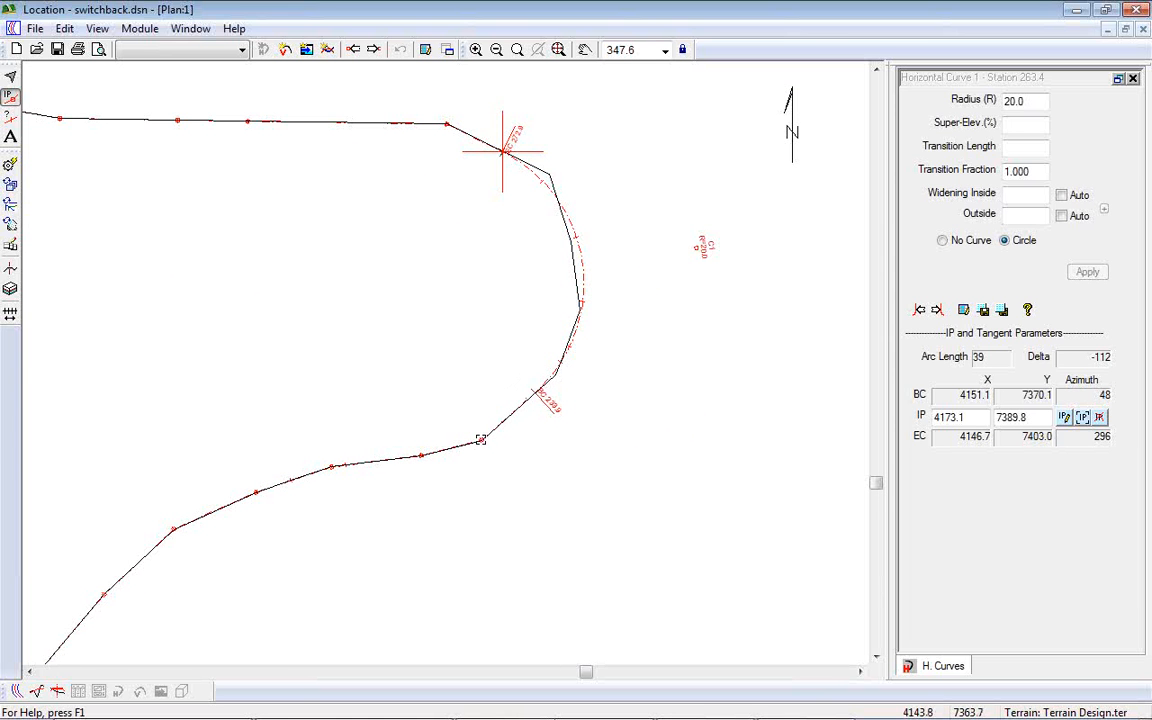
pyautogui.moveTo(481, 440)
pyautogui.scroll(-4, 525, 350)
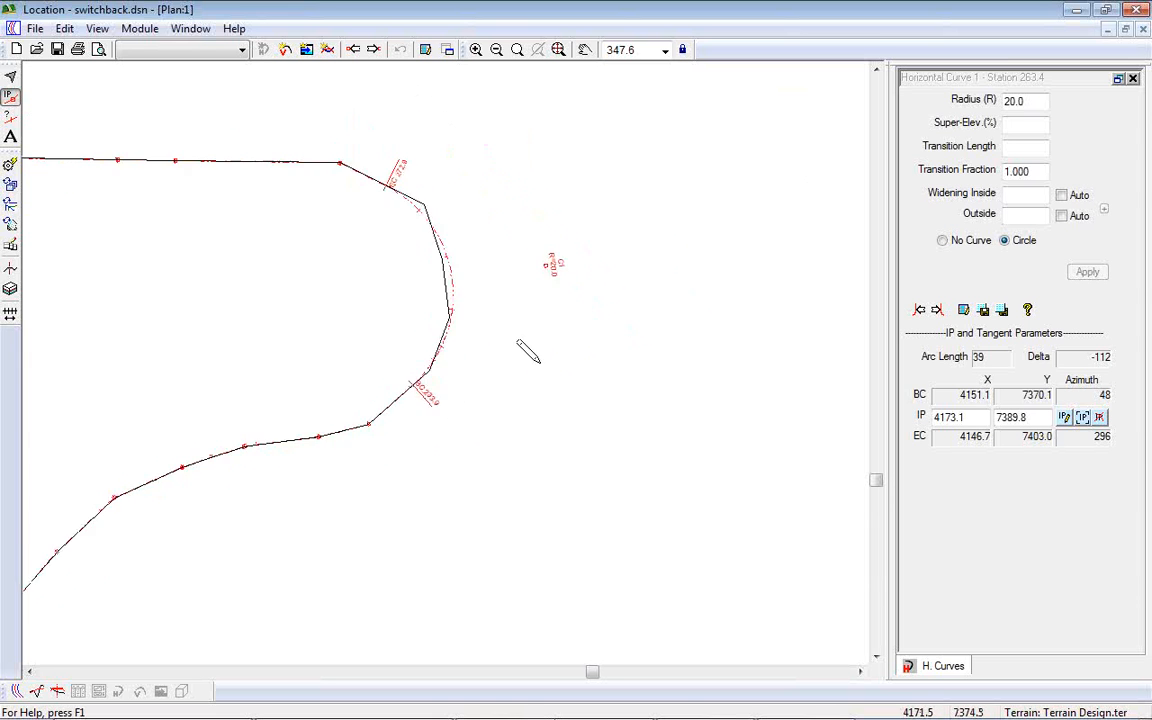
pyautogui.moveTo(547, 312); pyautogui.dragTo(796, 290)
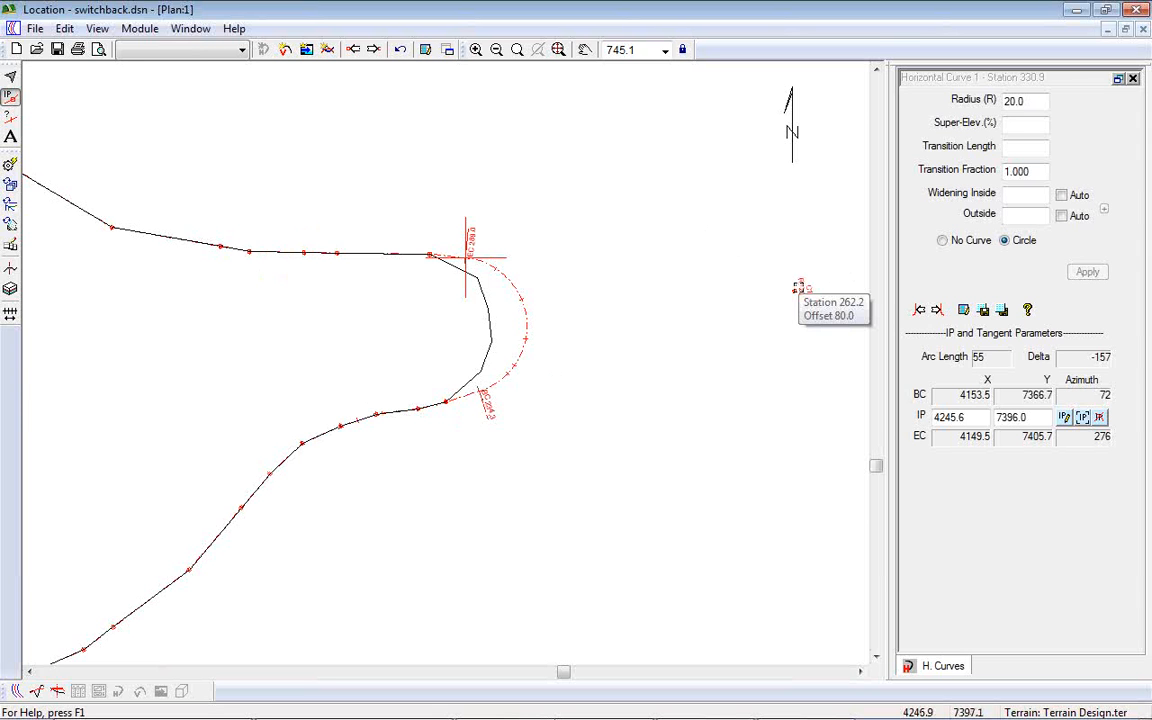
pyautogui.moveTo(797, 287); pyautogui.dragTo(637, 314)
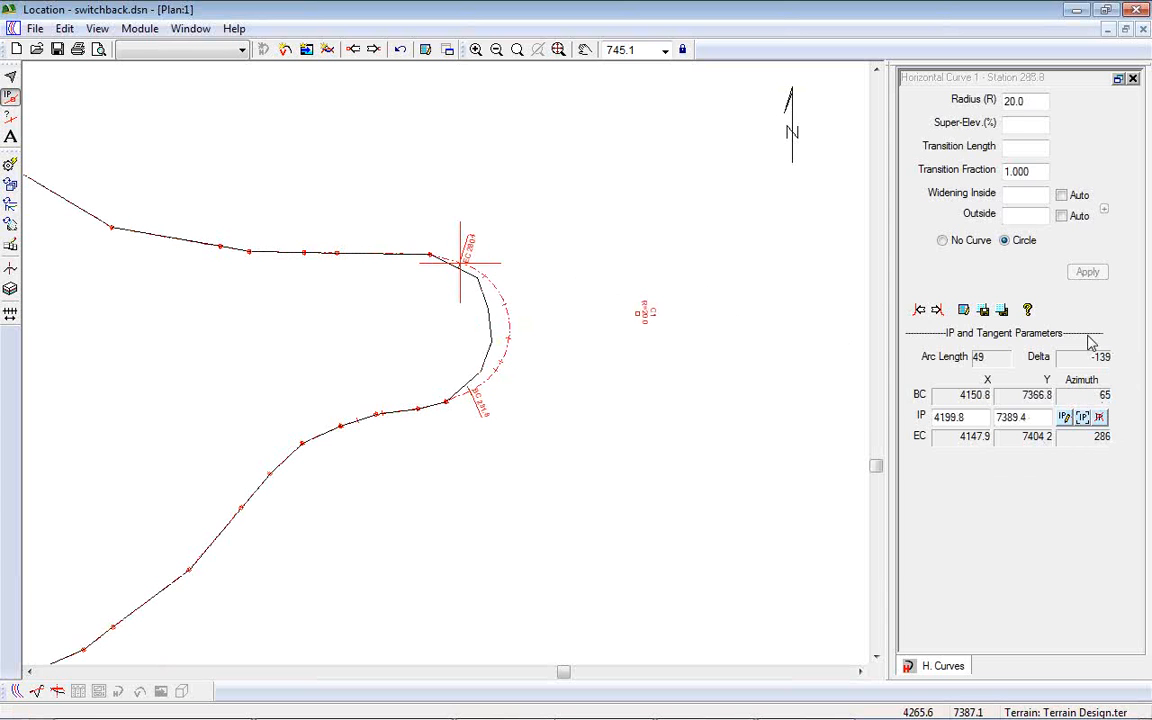
# Step: Remove the circular curve from the switchback IP, leaving it as No Curve
pyautogui.click(942, 241)
pyautogui.click(1088, 273)
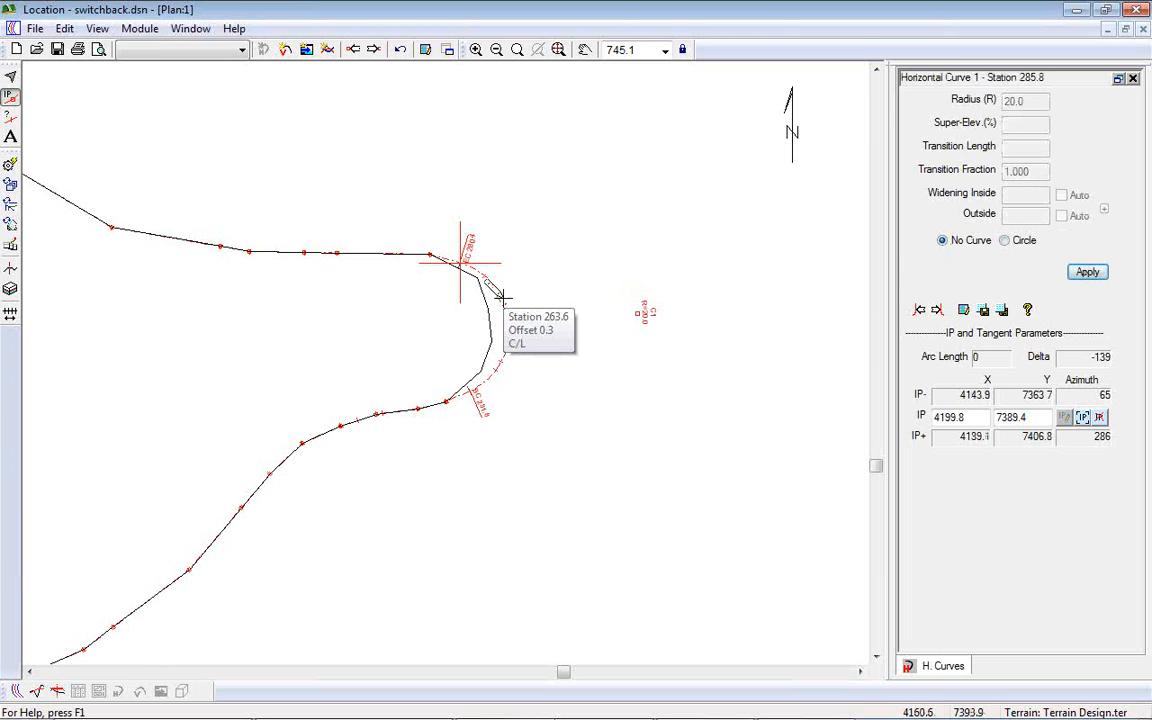
pyautogui.press('Delete')
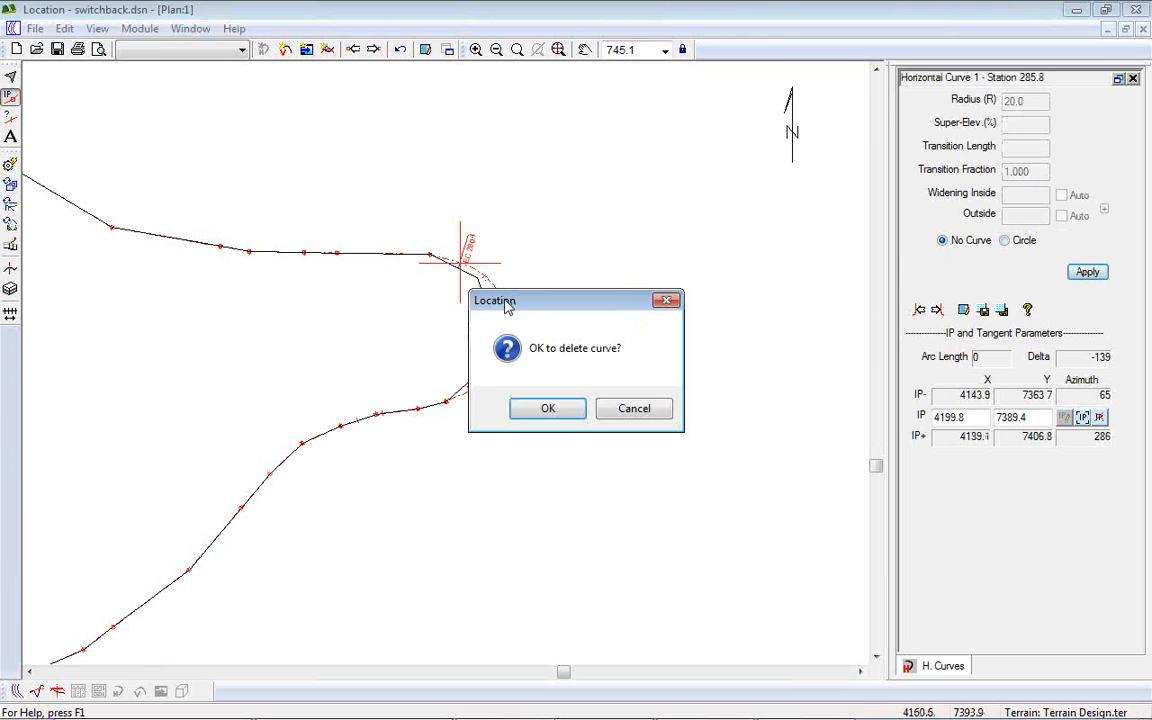
pyautogui.click(555, 410)
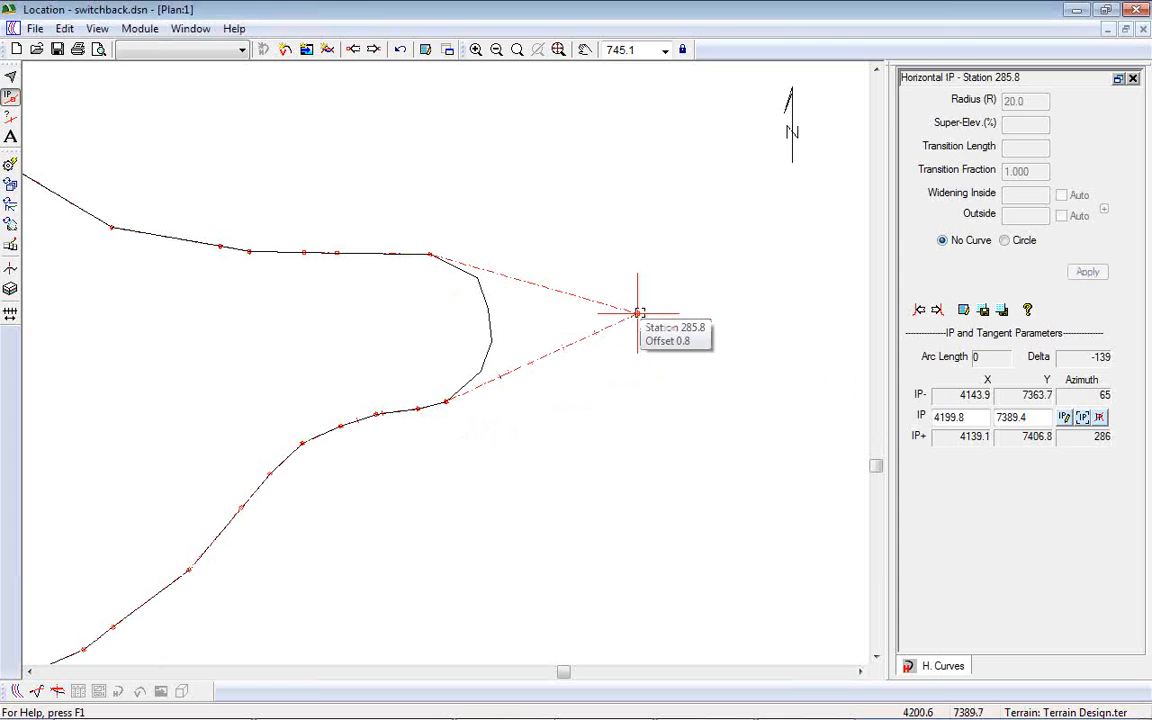
# Step: Move the switchback IP to about X 4153.8, Y 7405.7 near the upper bend, and delete the adjacent IP on the upper leg
pyautogui.moveTo(638, 313); pyautogui.dragTo(452, 256)
pyautogui.click(430, 254)
pyautogui.press('Delete')
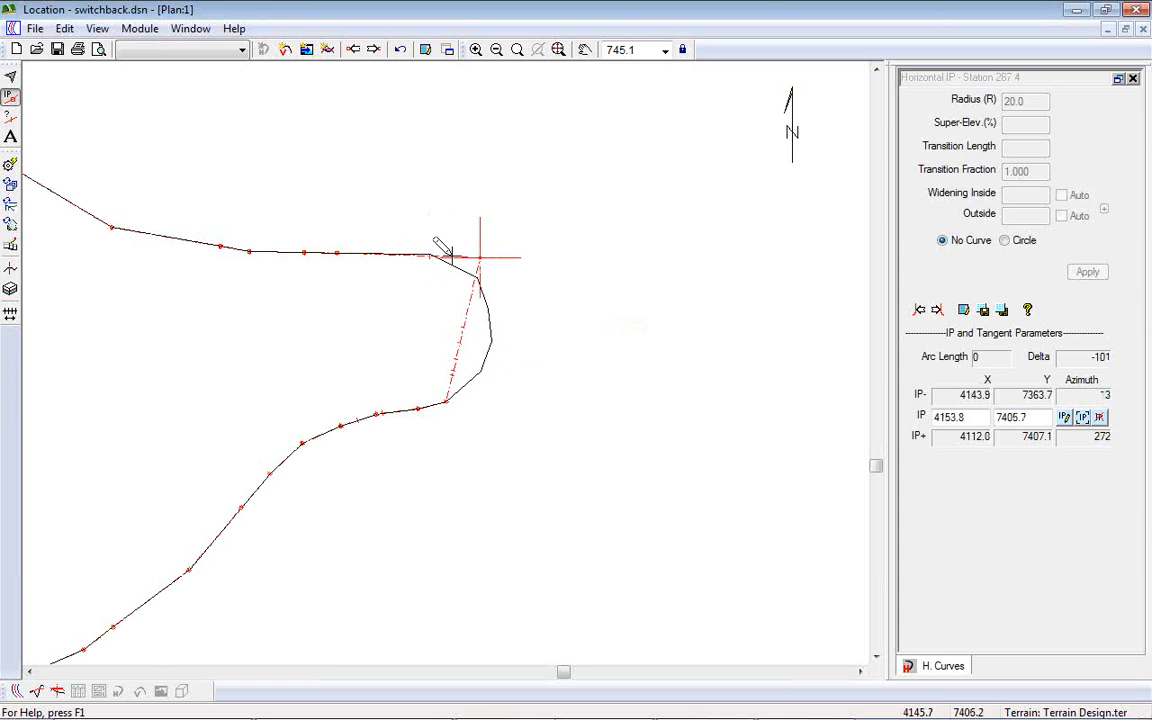
# Step: Delete the extra IP at the end of the lower leg and move the remaining one out to about X 4159.3, Y 7365.8
pyautogui.click(421, 408)
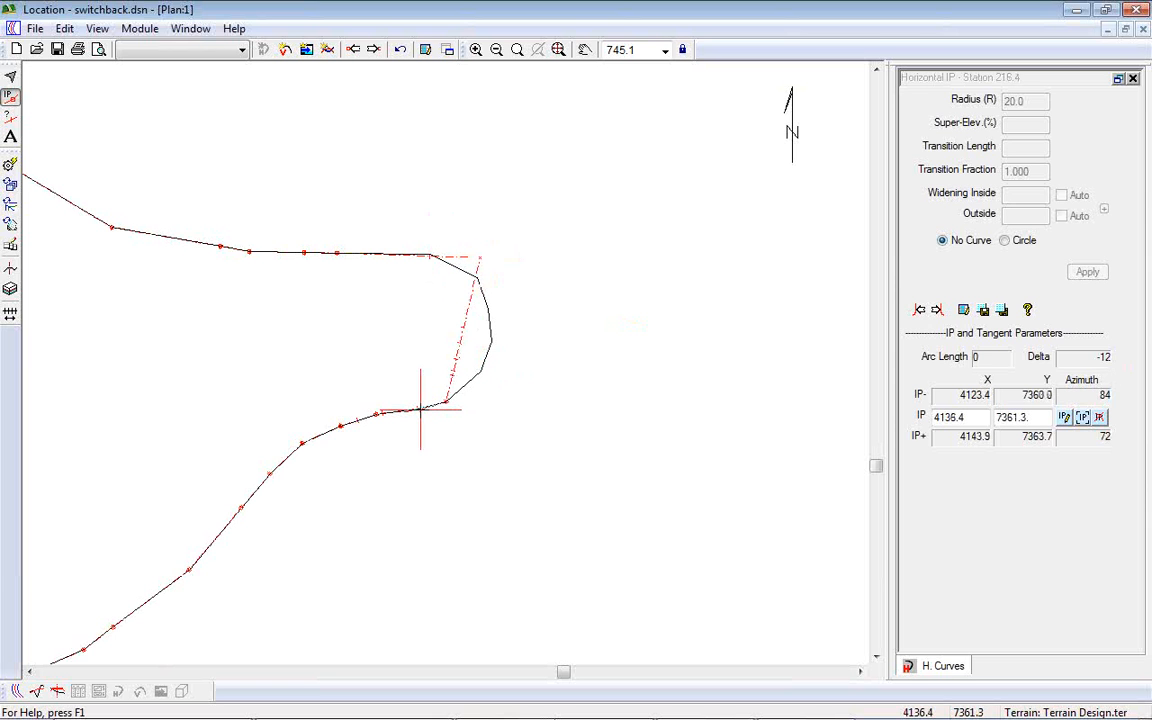
pyautogui.click(420, 409)
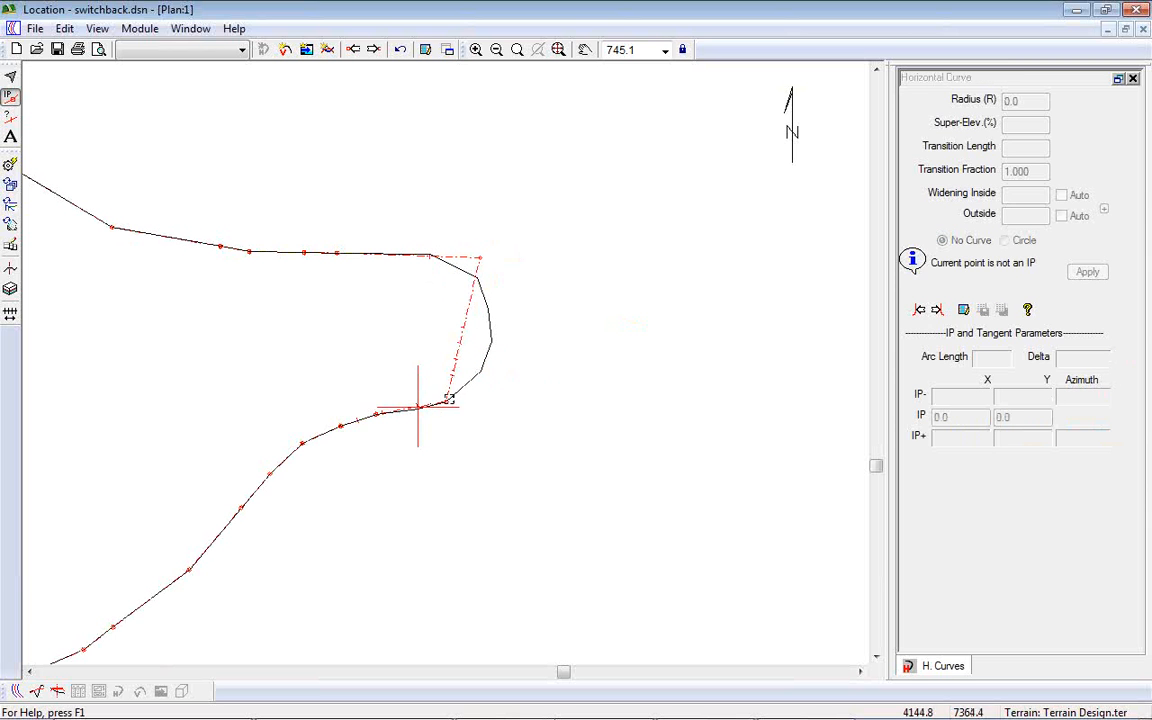
pyautogui.moveTo(420, 406); pyautogui.dragTo(499, 394)
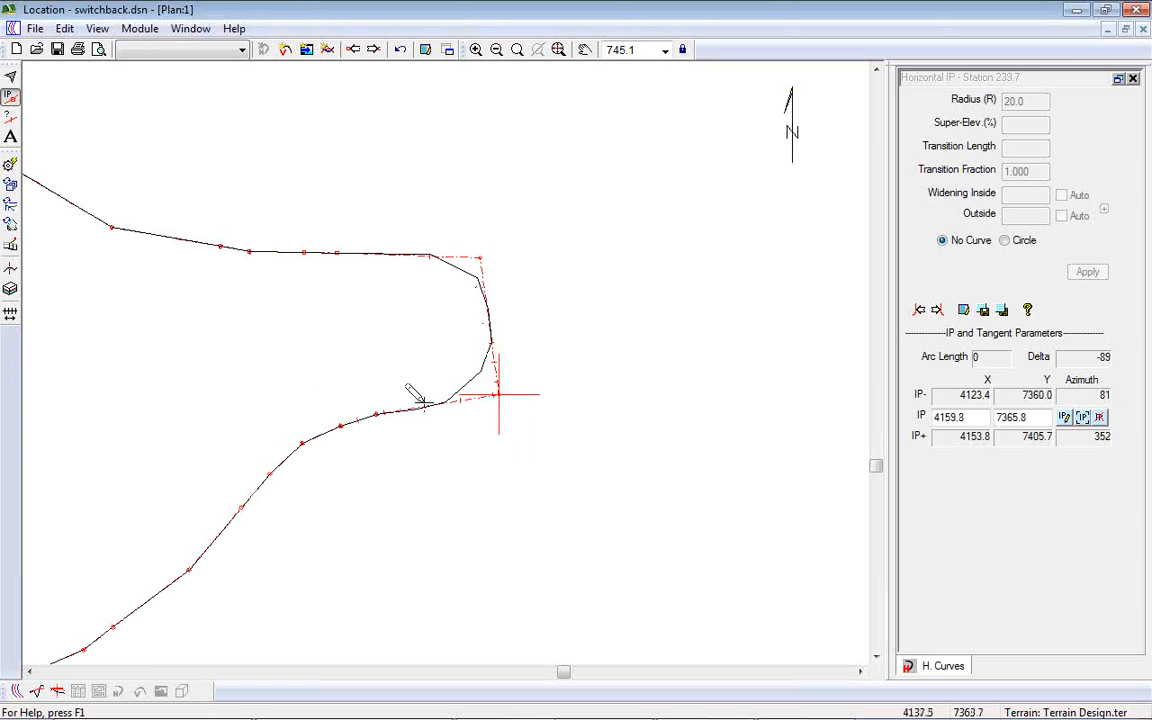
# Step: Recalculate the road alignment and adjust the upper switchback IP to about X 4154.1, Y 7406.5
pyautogui.moveTo(484, 258); pyautogui.dragTo(487, 260)
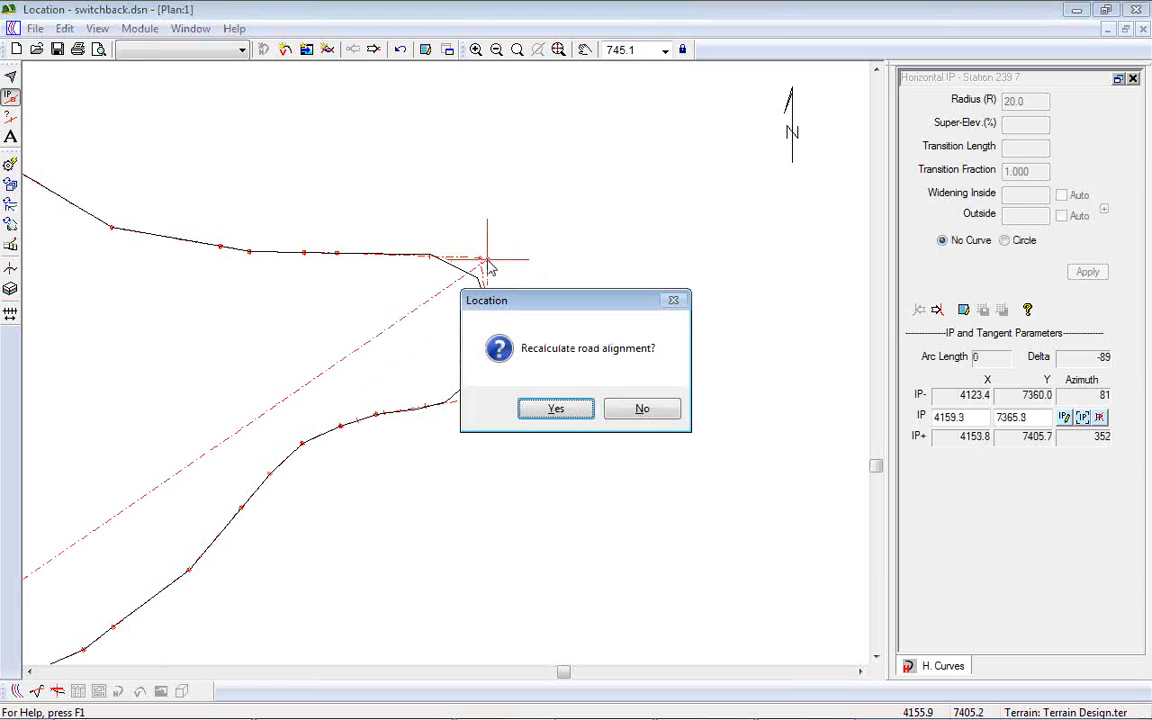
pyautogui.click(555, 408)
pyautogui.moveTo(480, 258); pyautogui.dragTo(481, 255)
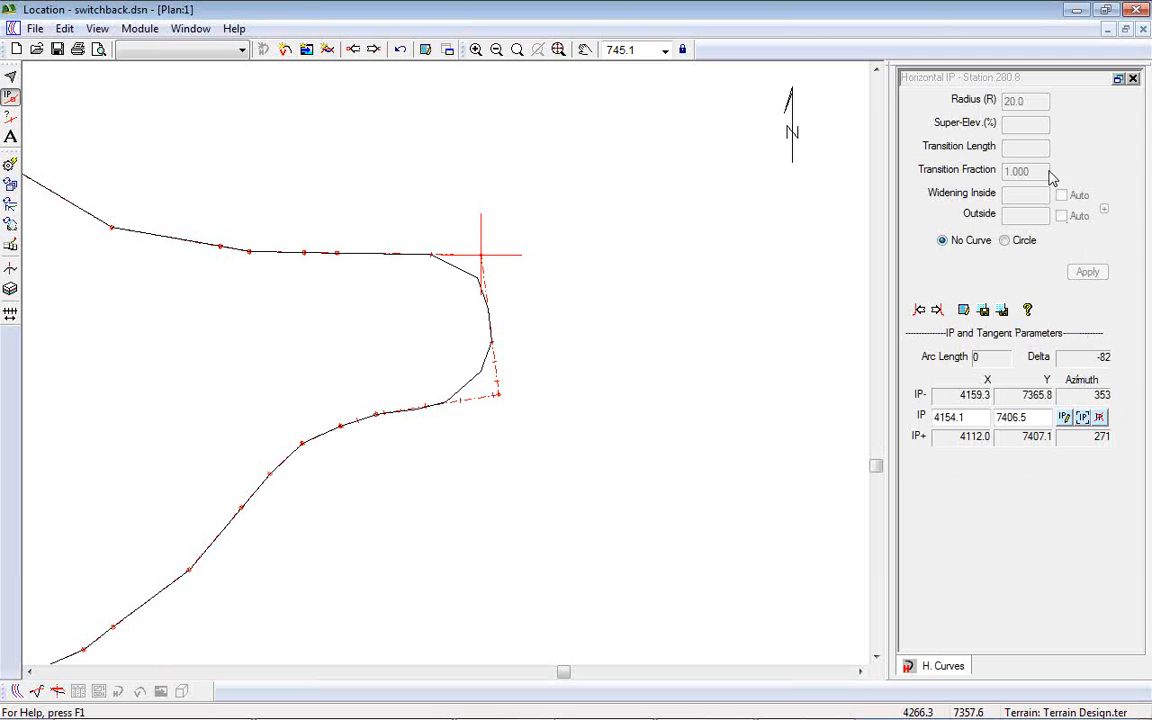
# Step: Apply a circular curve of radius 20.0 at the upper switchback IP
pyautogui.click(1007, 242)
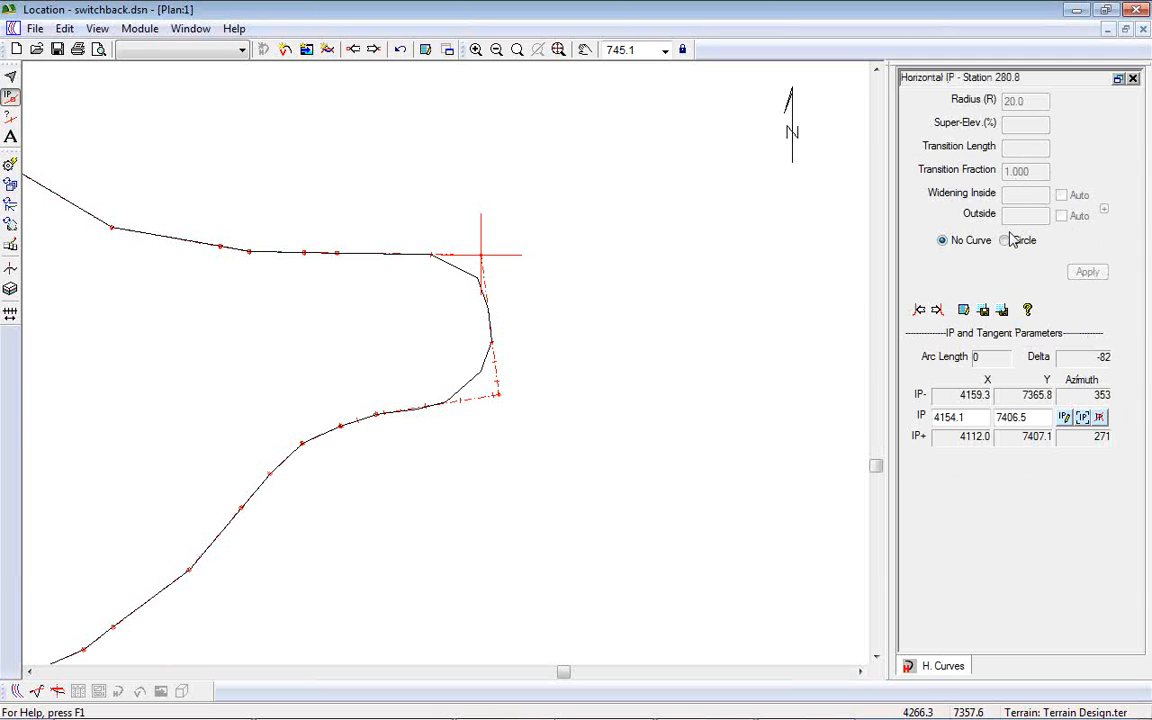
pyautogui.click(1007, 242)
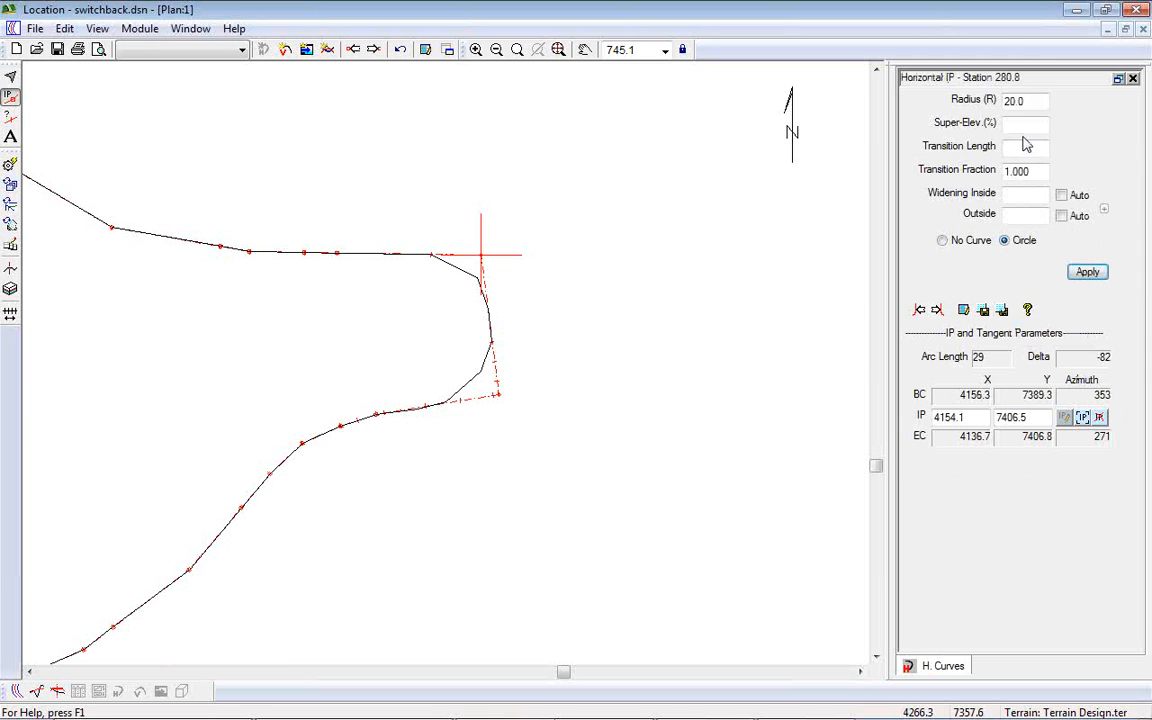
pyautogui.click(1087, 273)
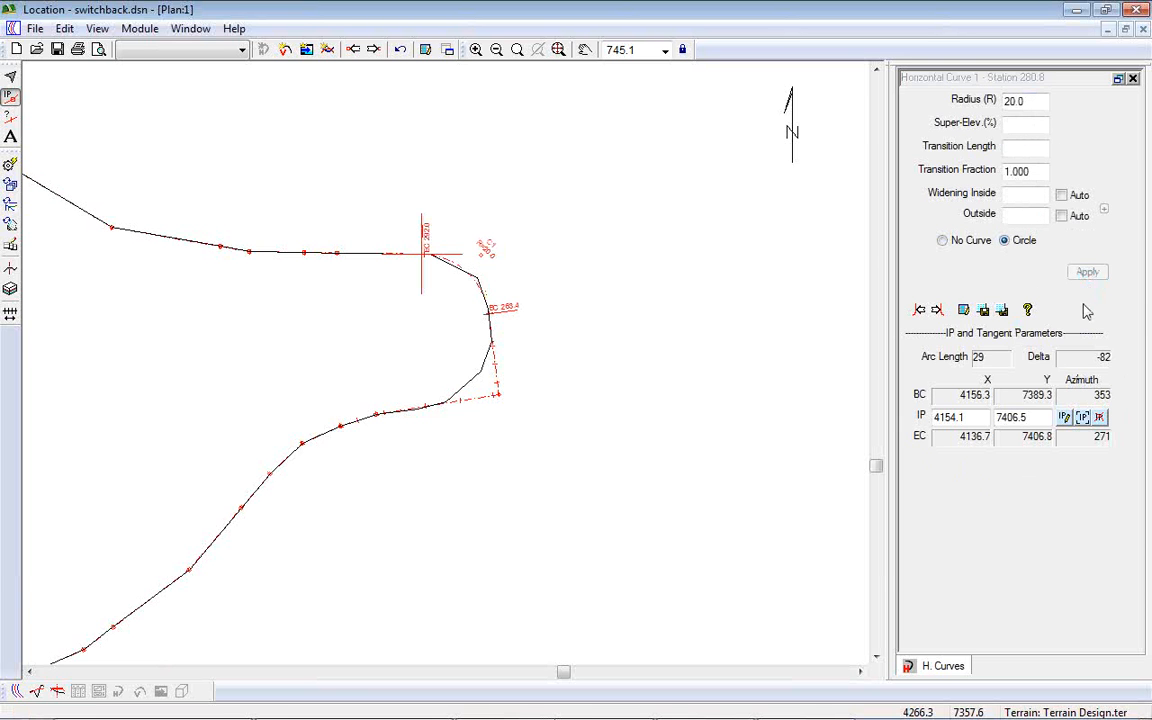
# Step: Apply a circular curve of radius 20.0 at the lower switchback IP and shift that IP to about X 4157.7, Y 7360.5
pyautogui.click(919, 310)
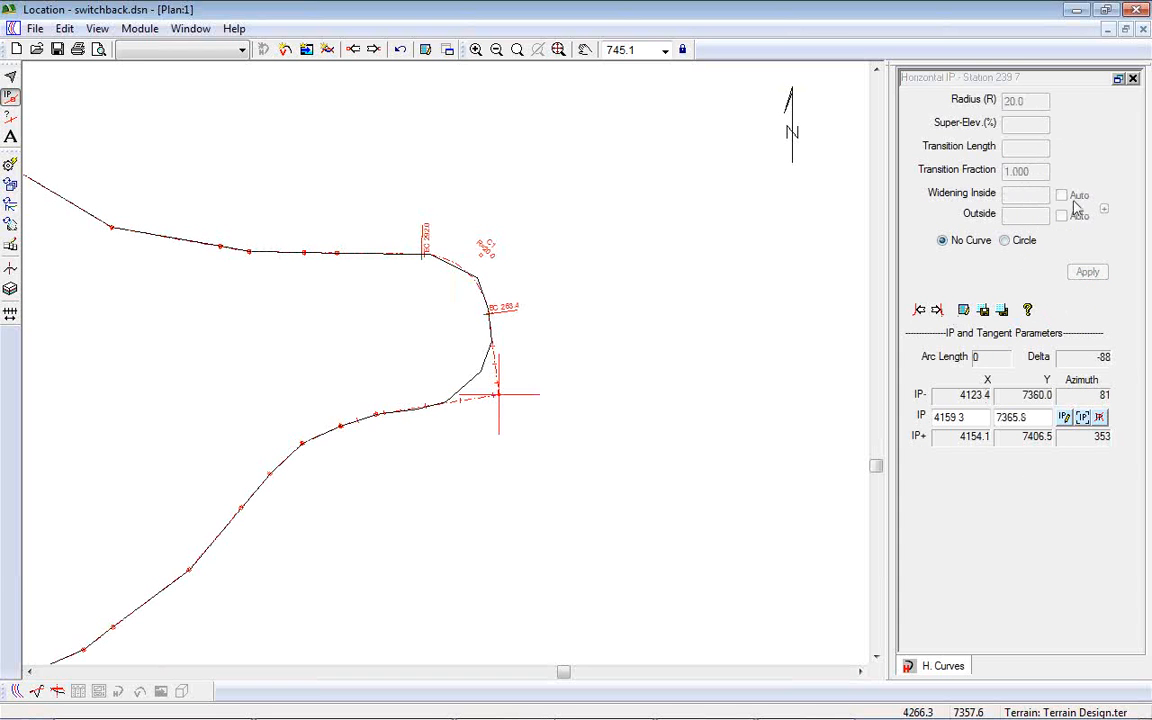
pyautogui.click(1004, 240)
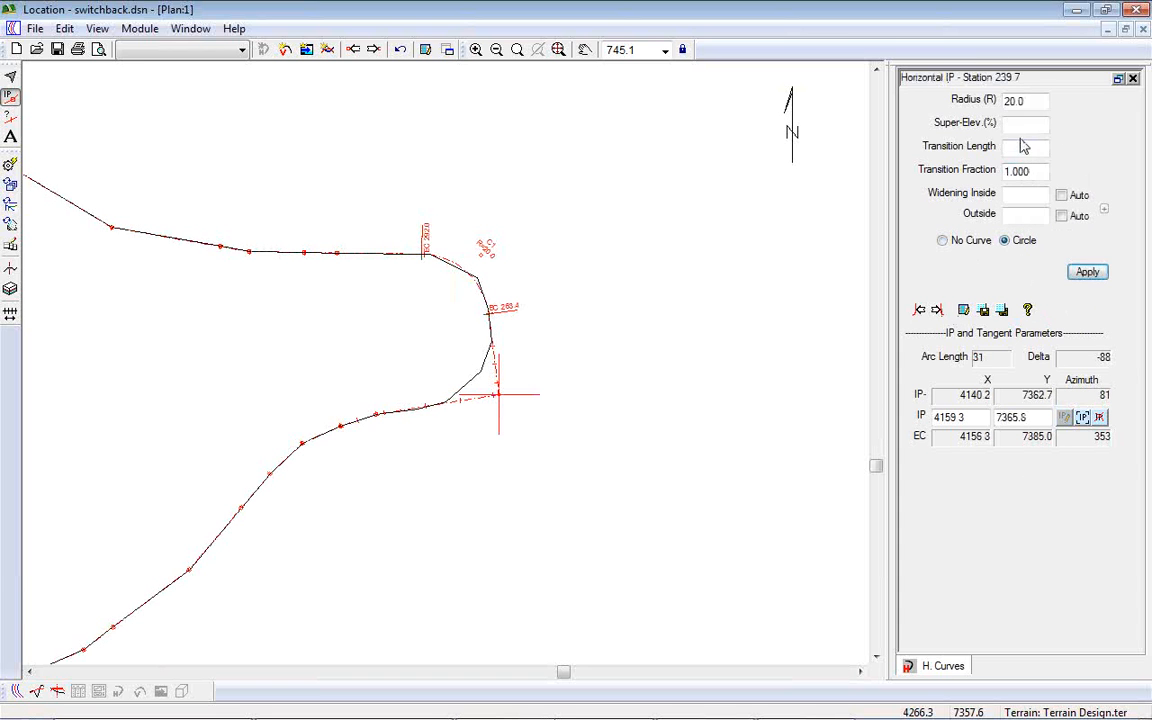
pyautogui.click(1088, 273)
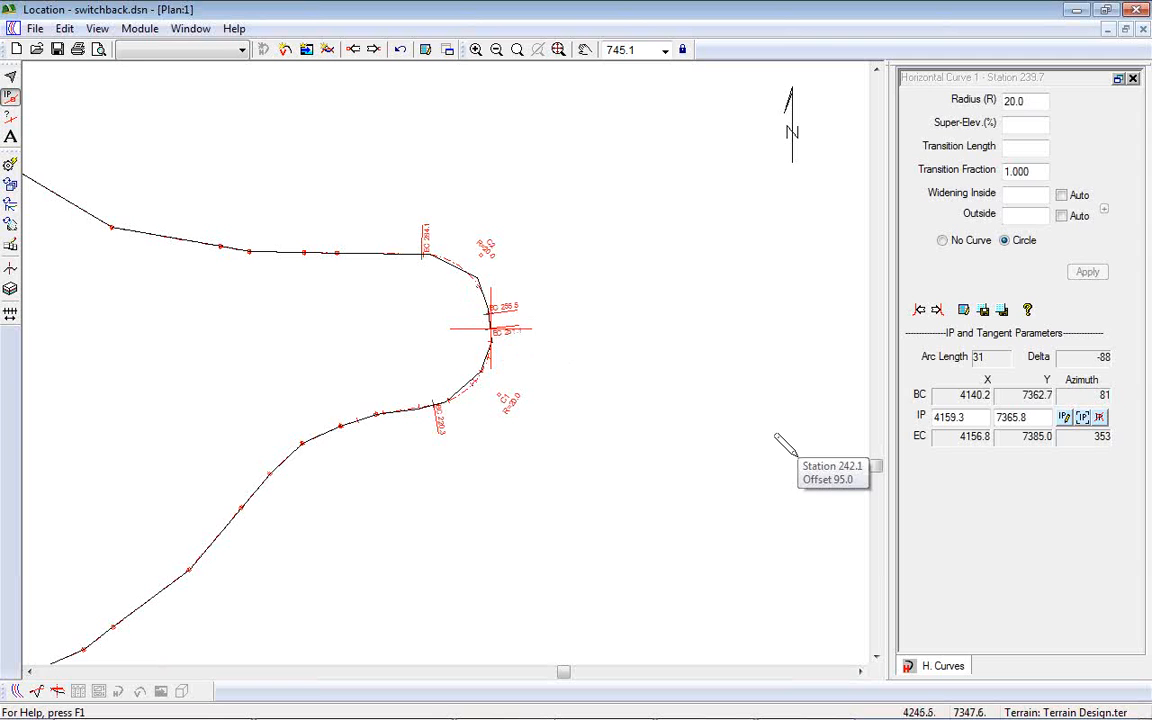
pyautogui.moveTo(500, 399); pyautogui.dragTo(493, 413)
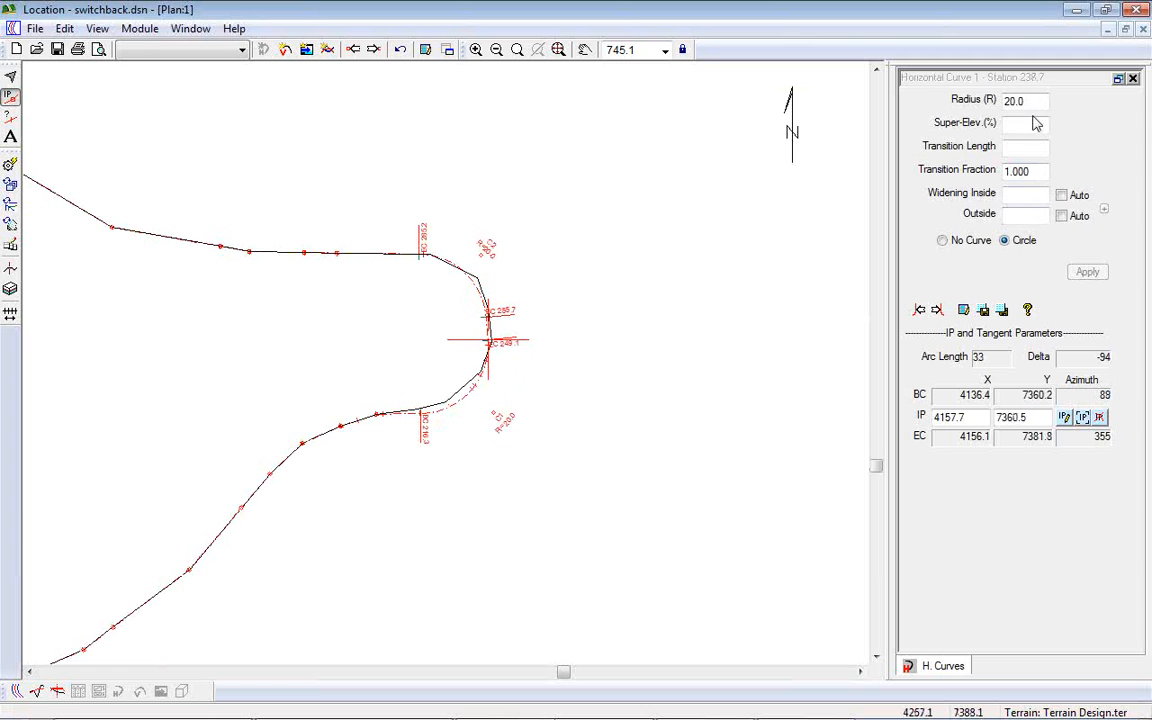
# Step: Set the radius of both switchback circular curves, lower and upper, to 23
pyautogui.write('23')
pyautogui.click(1088, 272)
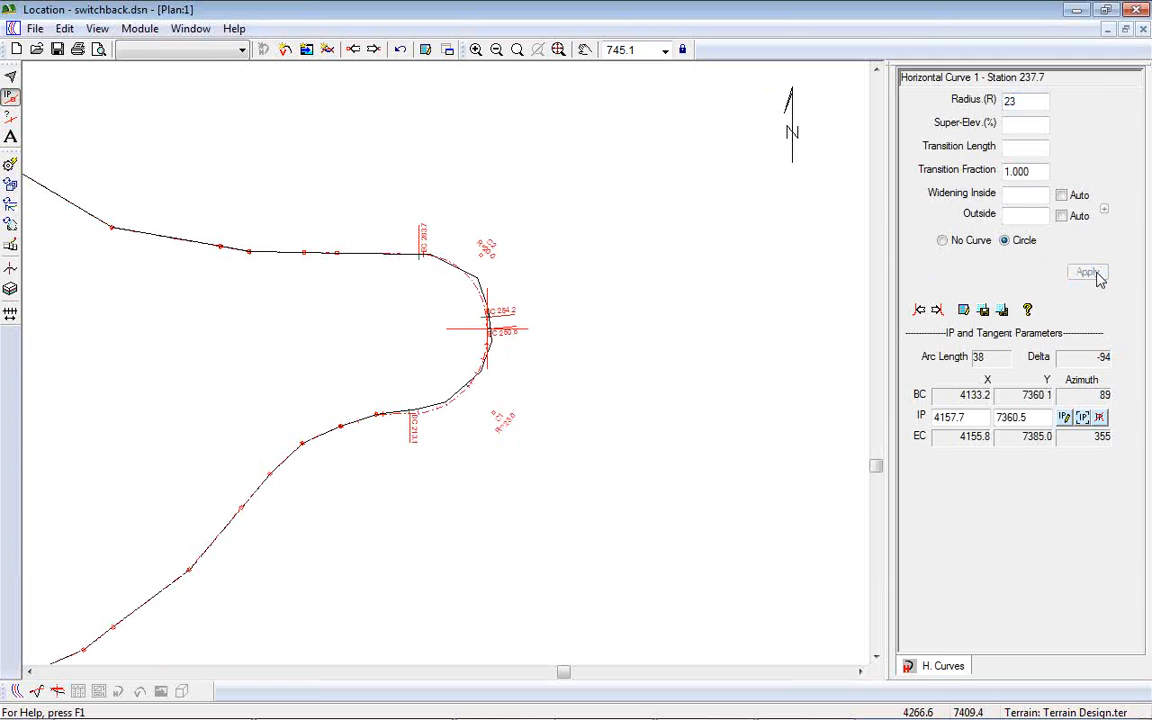
pyautogui.click(937, 311)
pyautogui.click(1031, 100)
pyautogui.doubleClick(1031, 100)
pyautogui.write('23')
pyautogui.click(1088, 272)
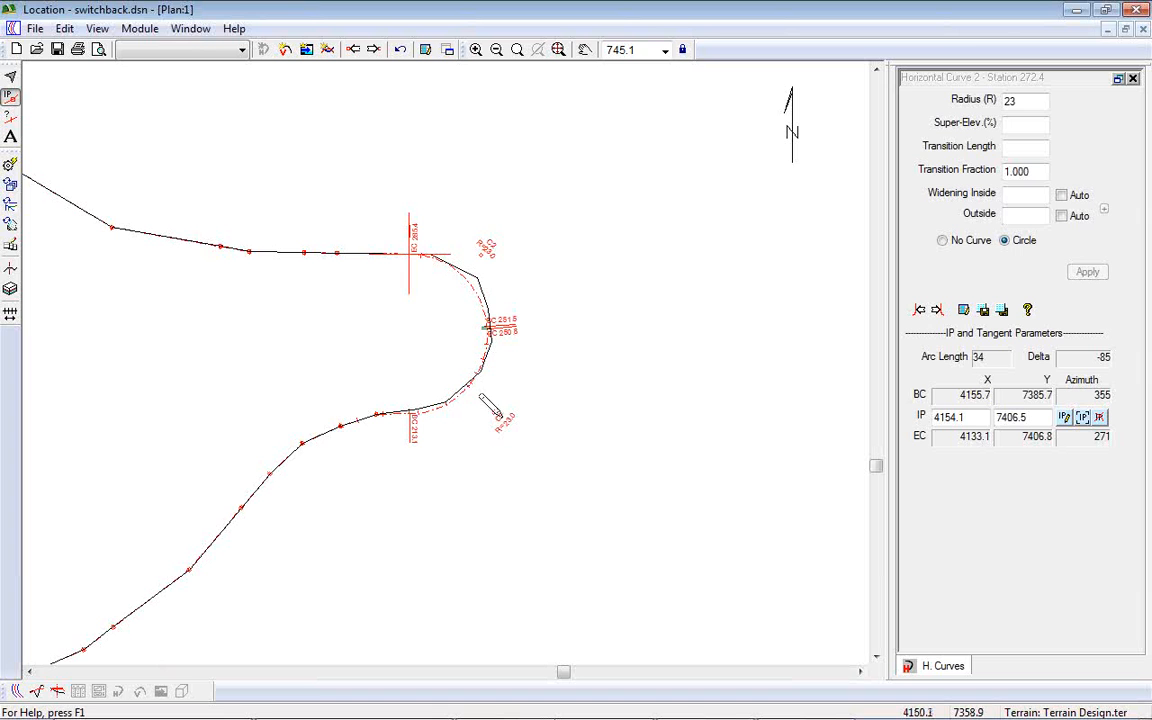
# Step: Move the lower switchback IP to about X 4162.7, Y 7362.4 and inspect where the two curves meet
pyautogui.moveTo(497, 413); pyautogui.dragTo(503, 378)
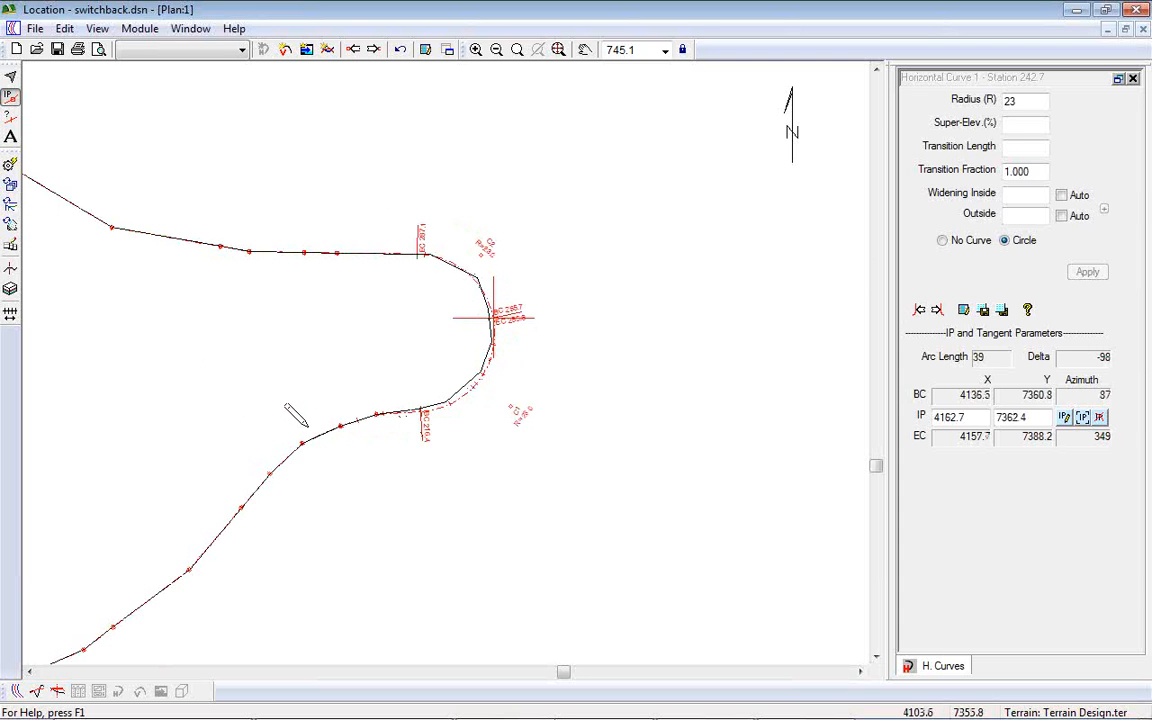
pyautogui.scroll(8, 492, 312)
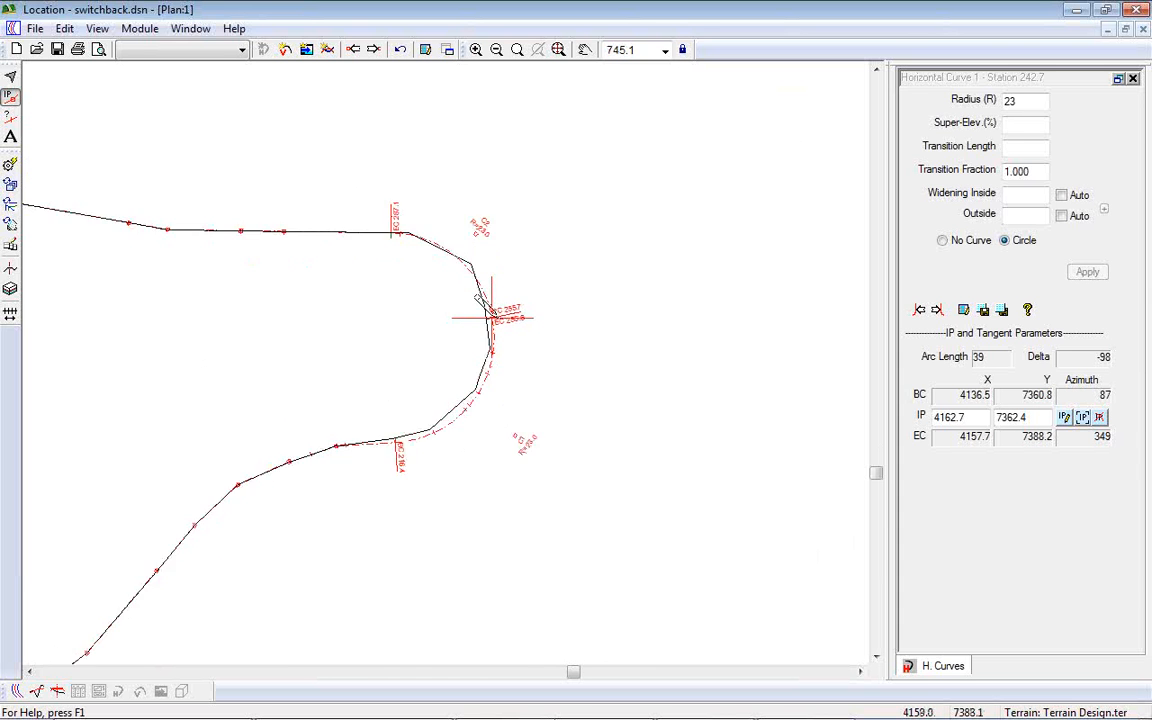
pyautogui.scroll(5, 479, 314)
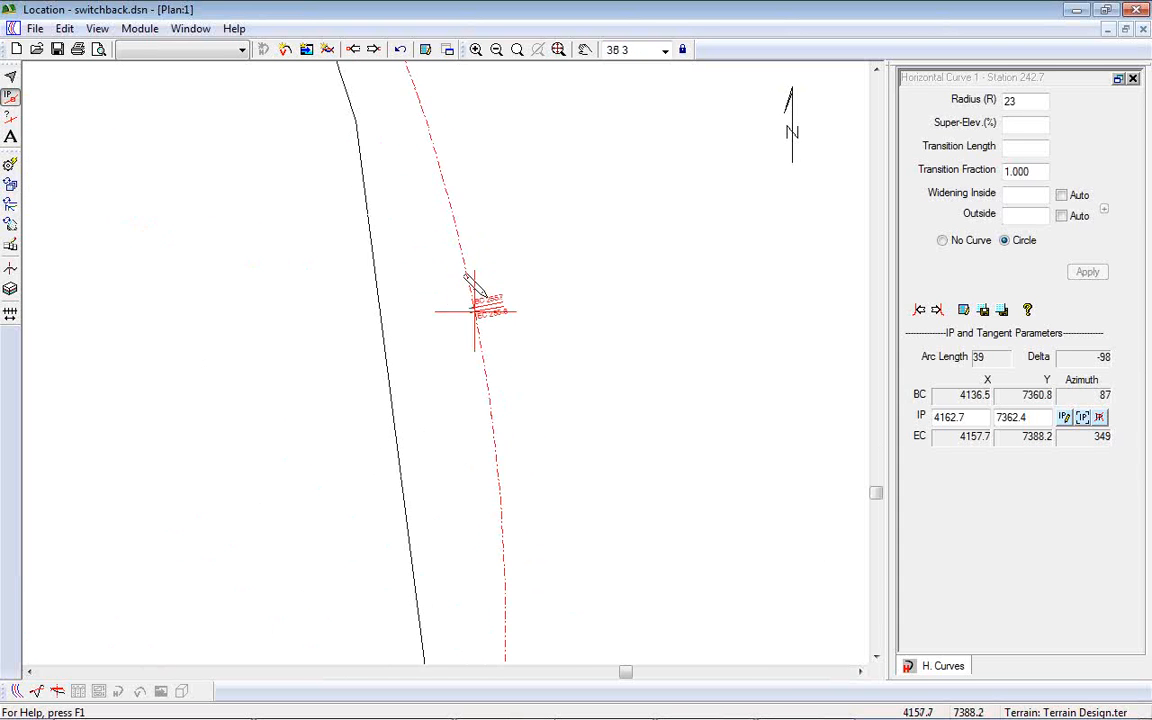
pyautogui.moveTo(456, 297)
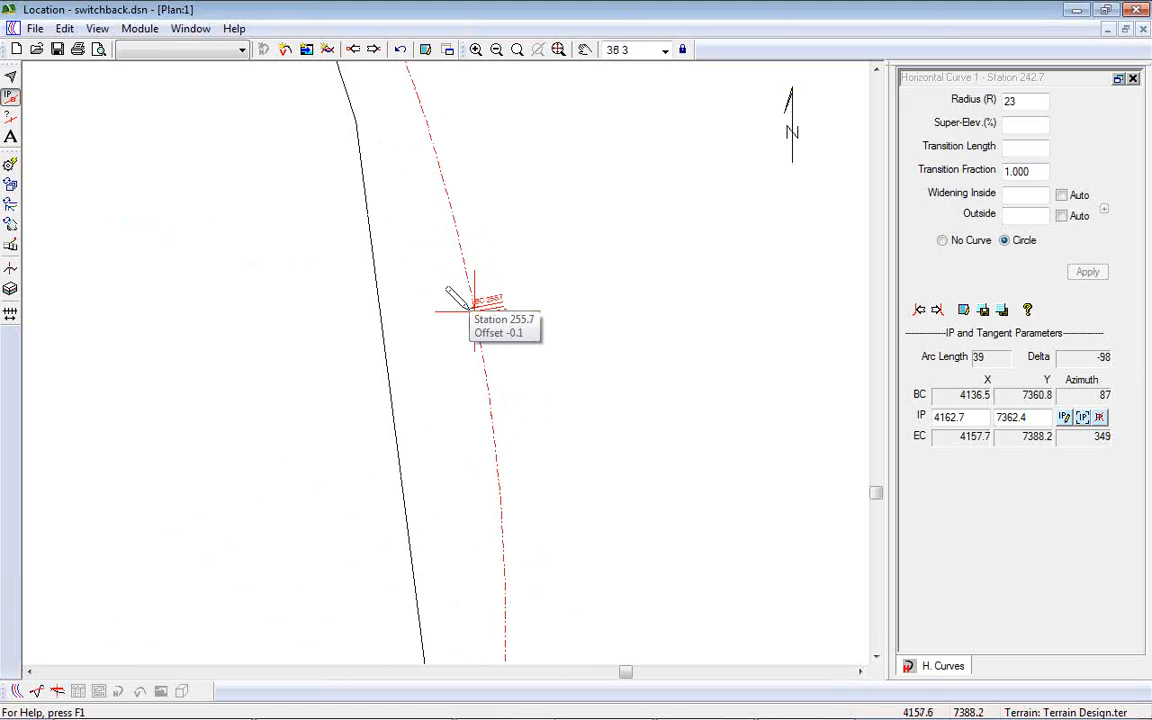
pyautogui.scroll(-6, 456, 297)
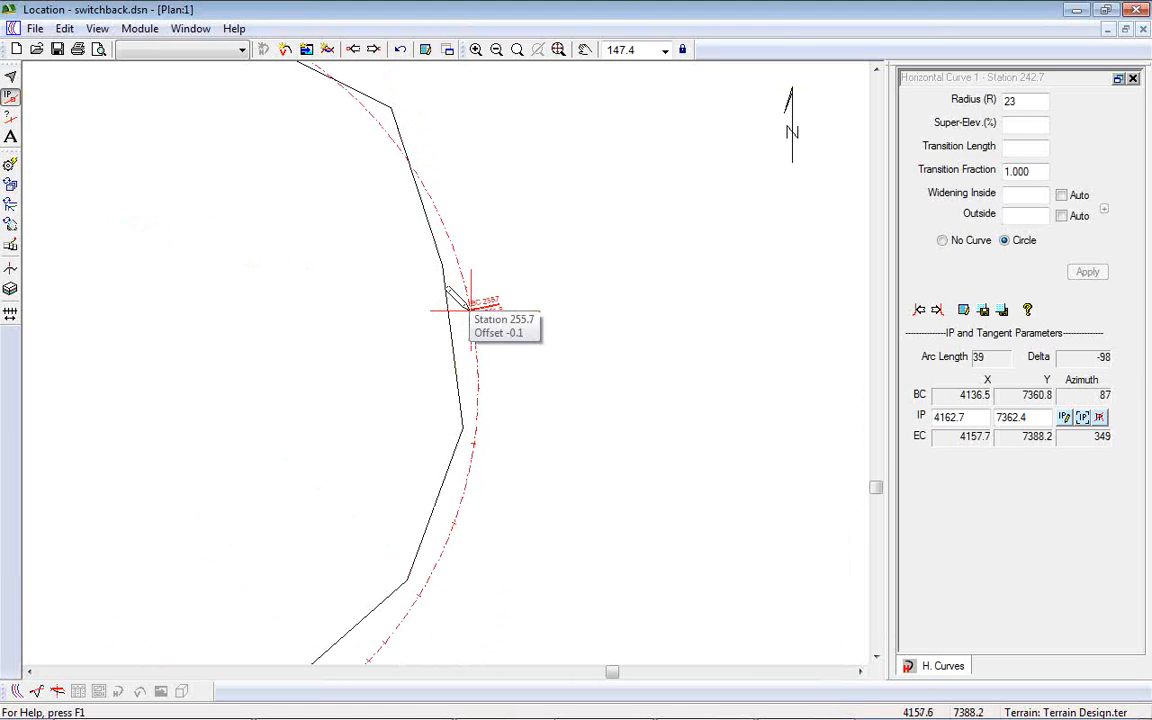
pyautogui.scroll(-5, 456, 297)
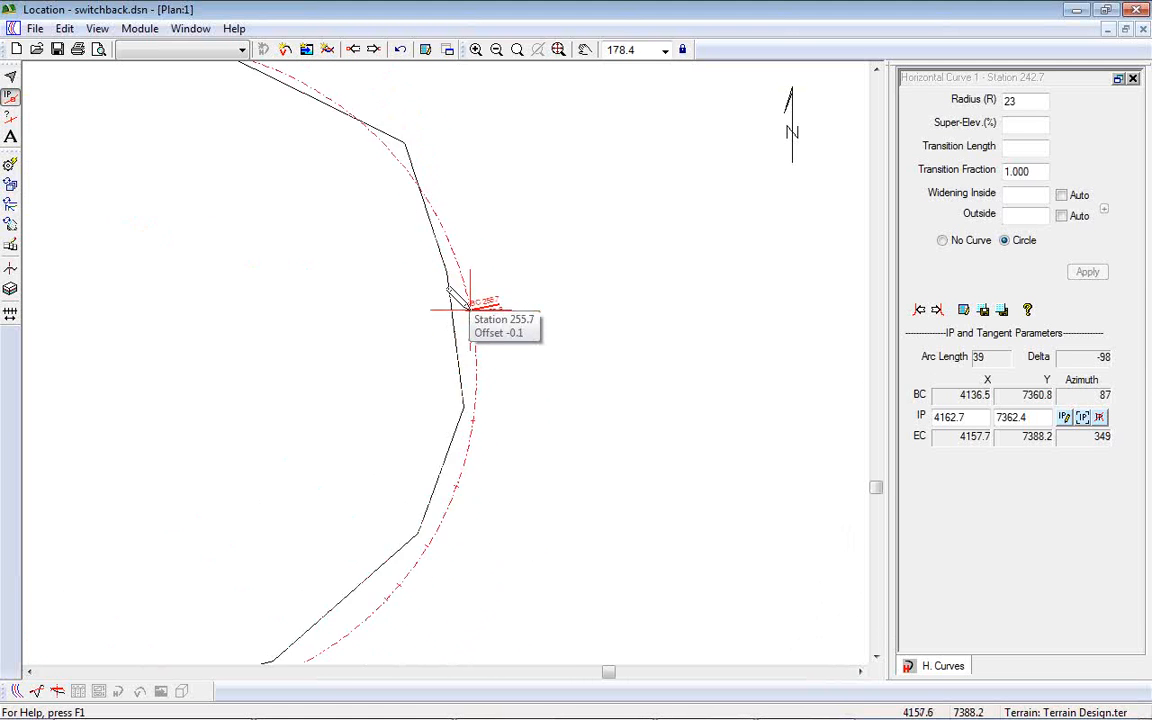
pyautogui.moveTo(860, 357)
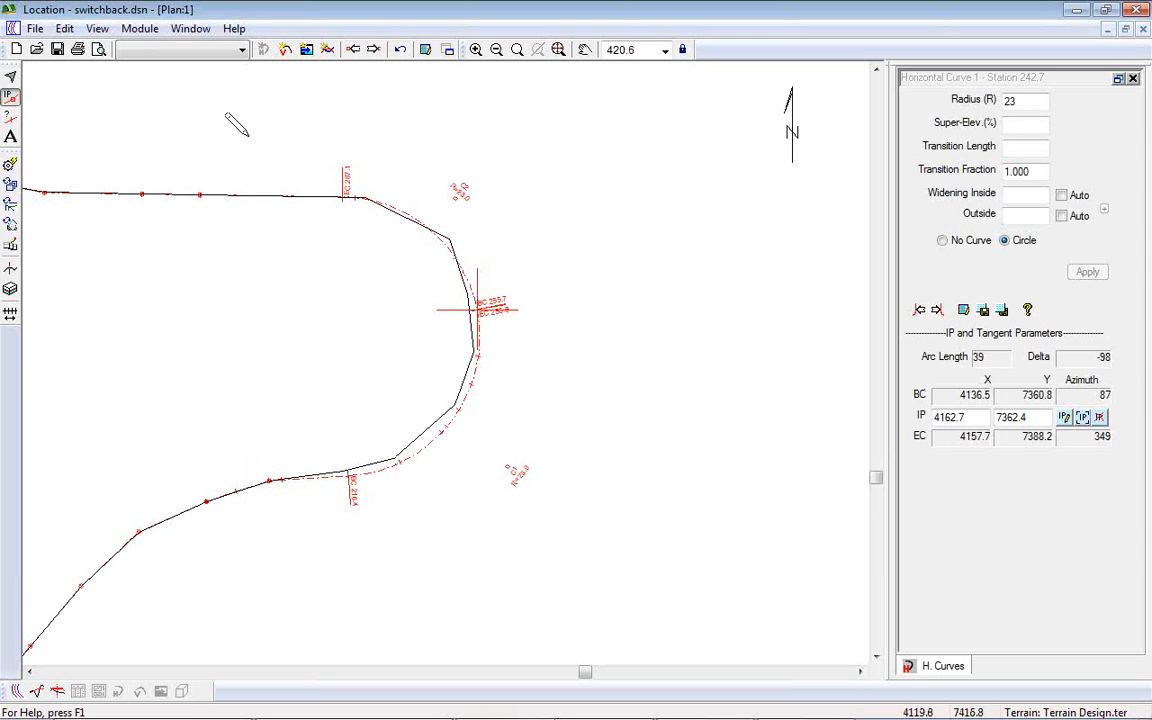
# Step: Open the Curves 3.dsn design, discarding the changes to the switchback design
pyautogui.click(34, 29)
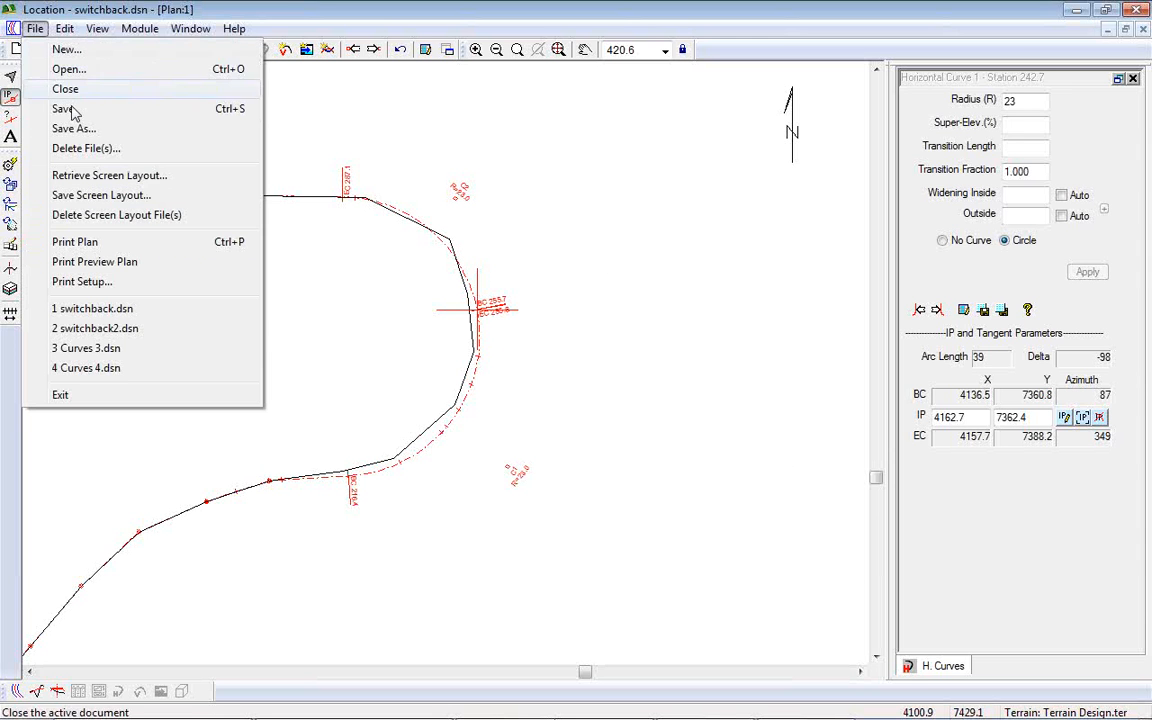
pyautogui.click(96, 366)
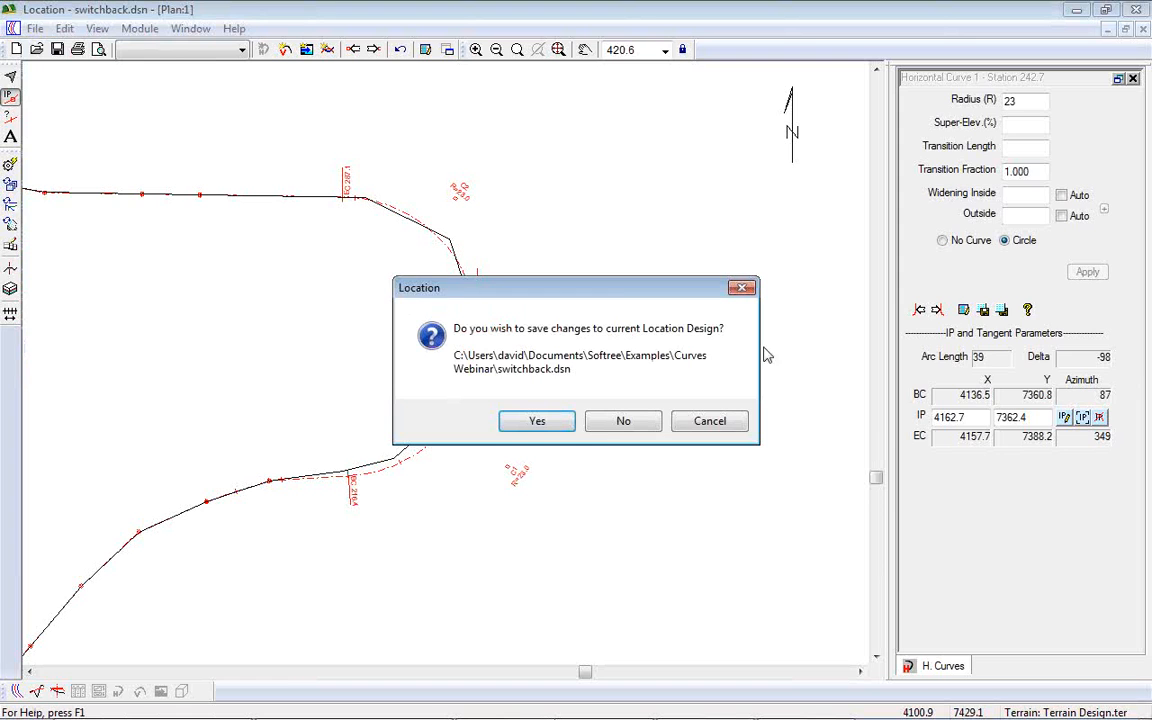
pyautogui.click(628, 418)
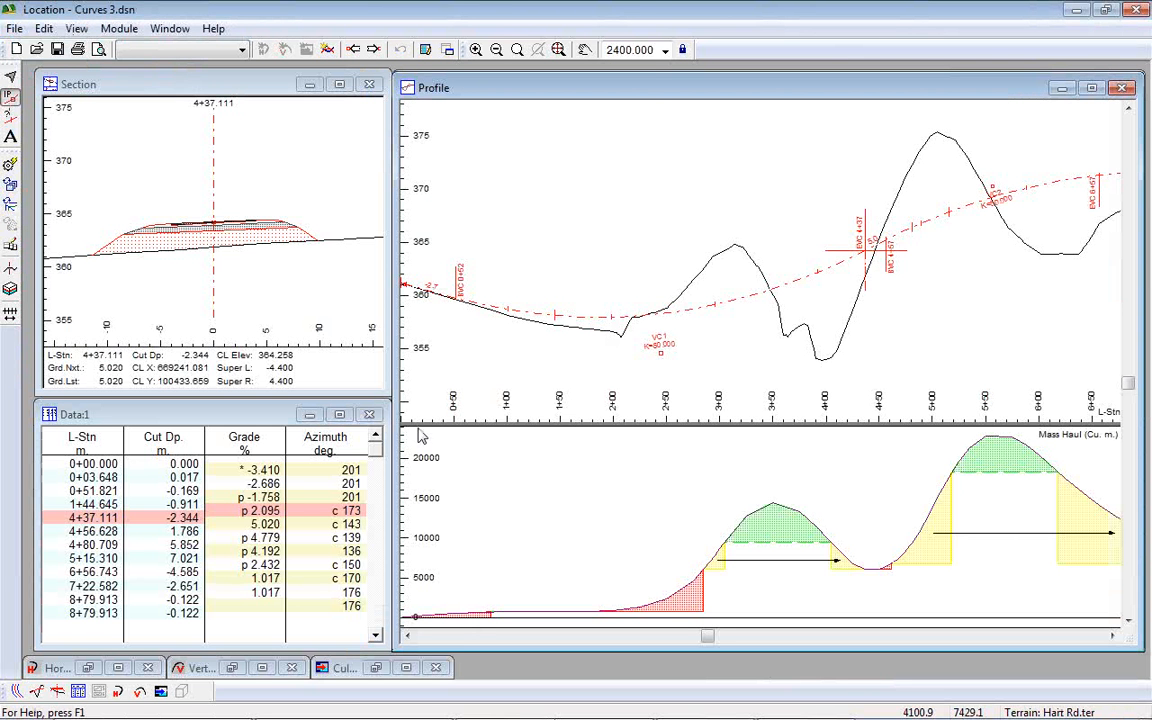
# Step: Dock the vertical curve settings beside the drawing and maximize the Profile window
pyautogui.doubleClick(652, 88)
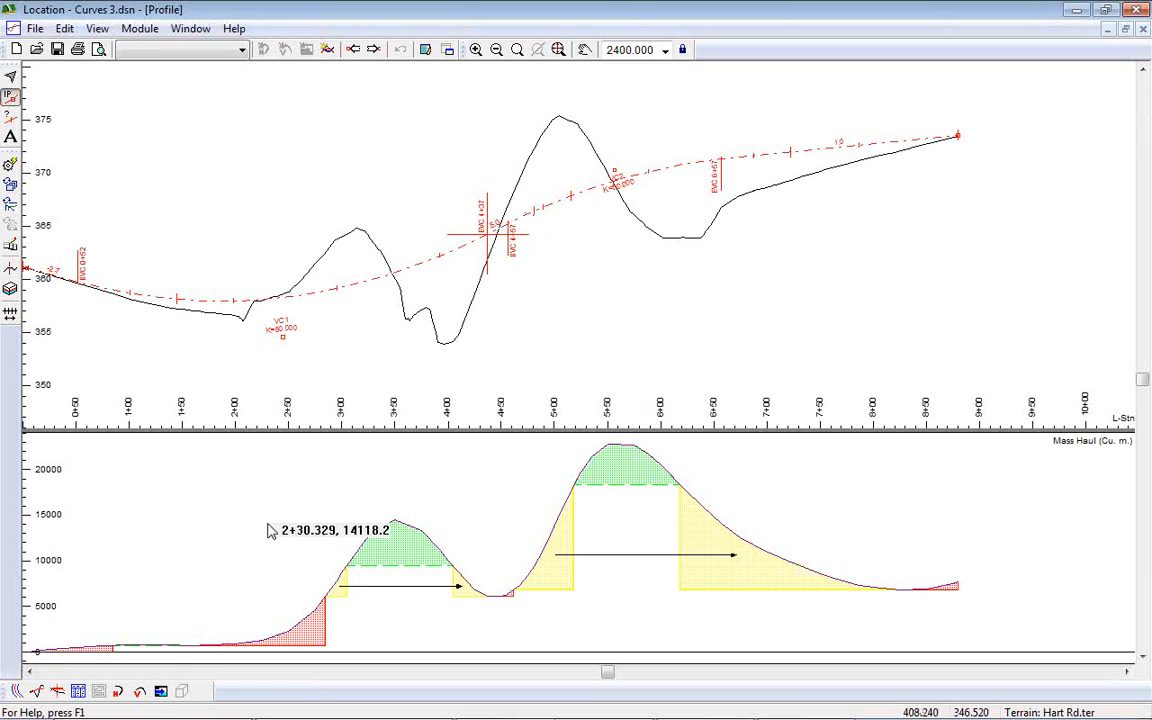
pyautogui.click(119, 691)
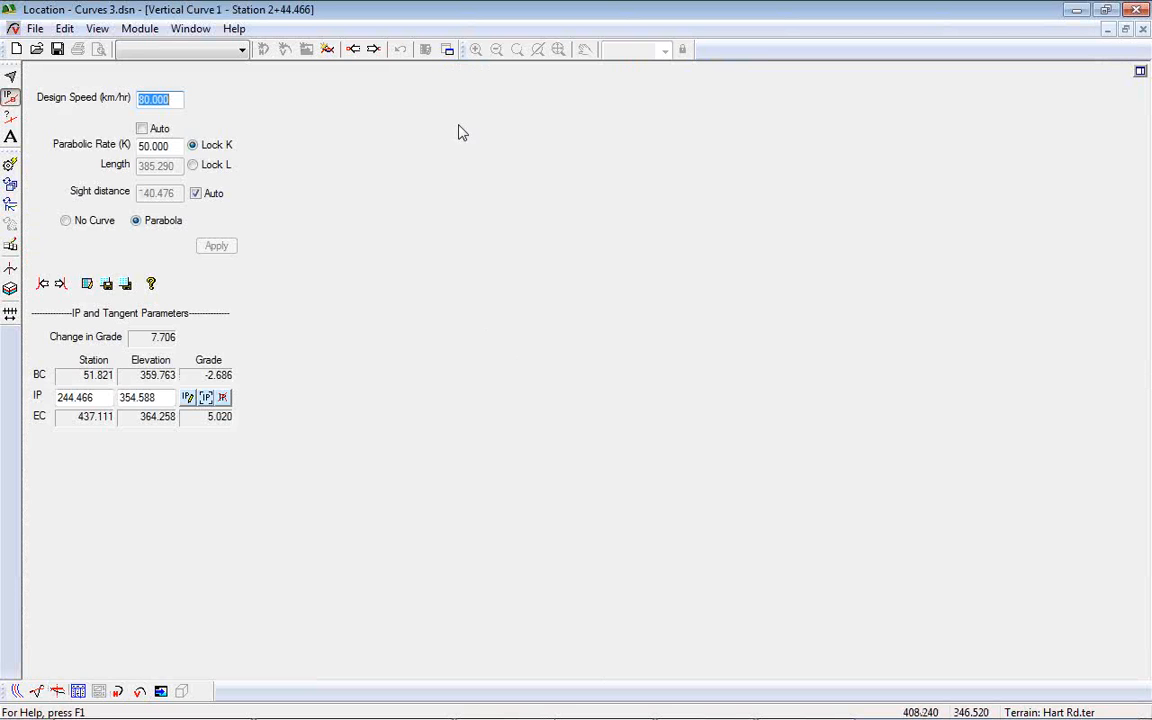
pyautogui.click(1141, 72)
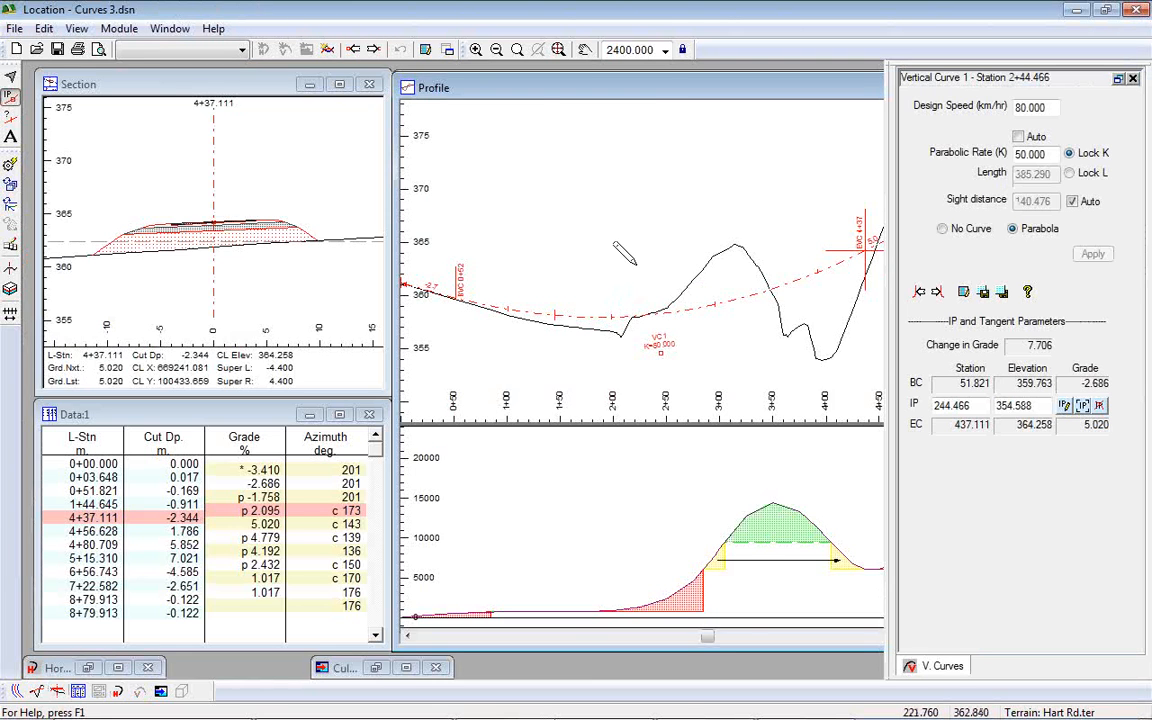
pyautogui.doubleClick(668, 89)
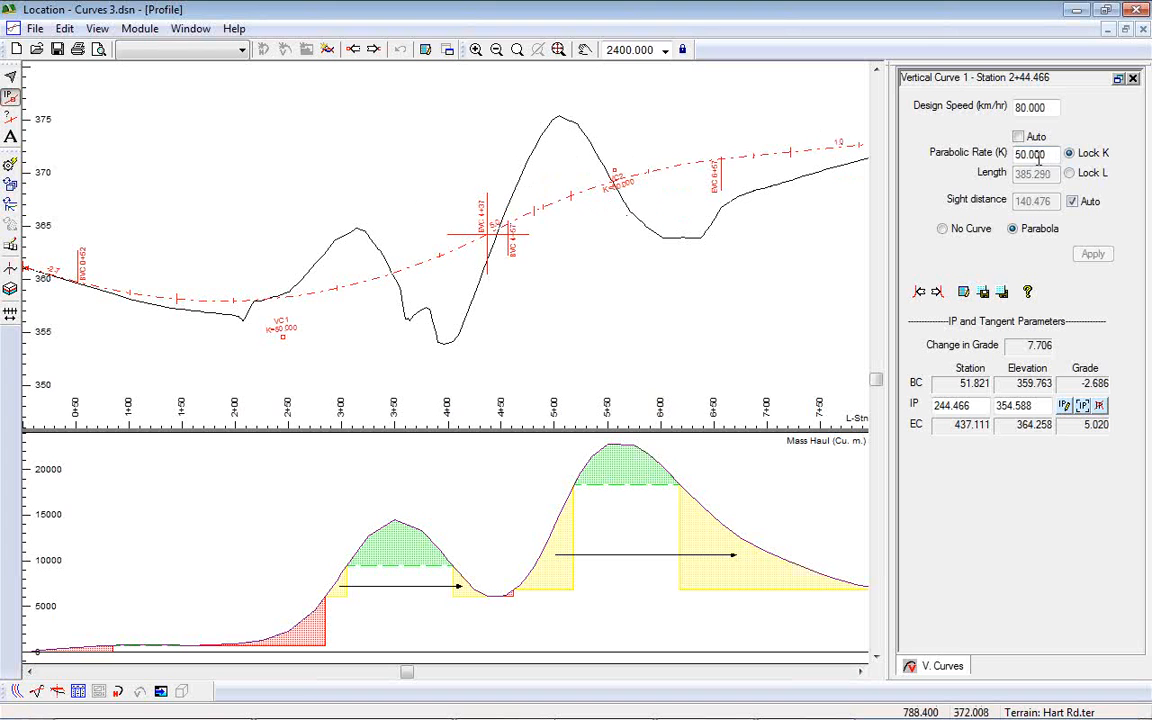
# Step: Lock the first vertical curve by length instead of K and apply a length of 200
pyautogui.moveTo(1054, 152); pyautogui.dragTo(985, 160)
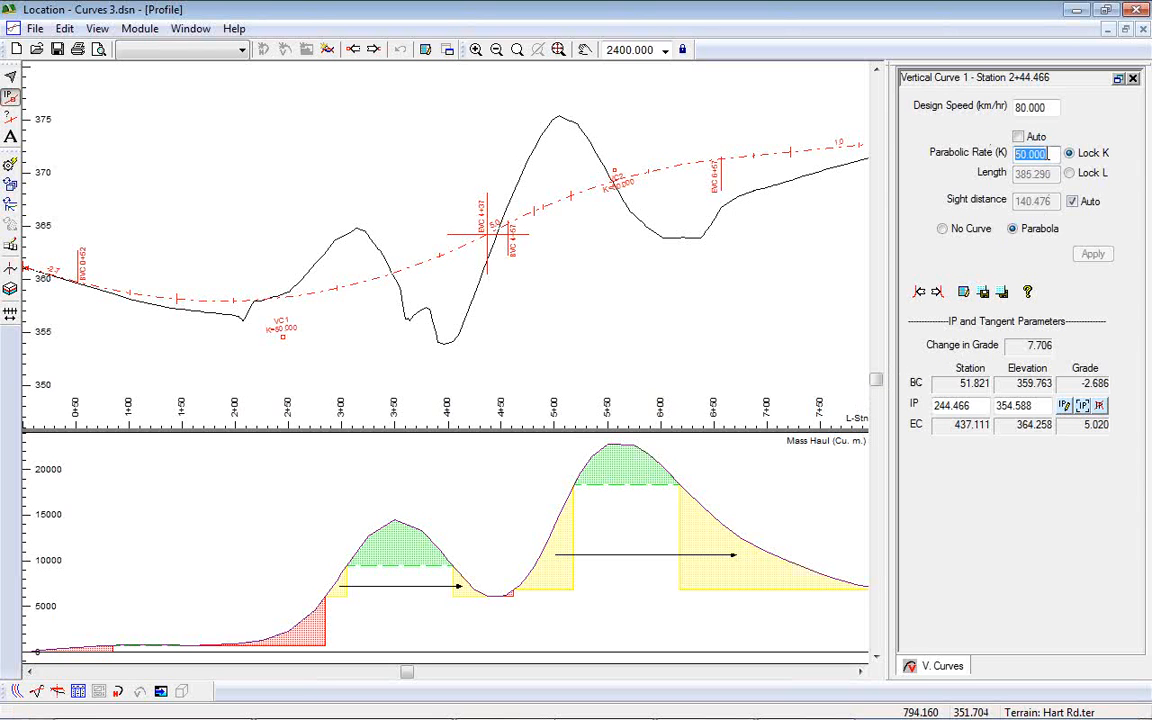
pyautogui.click(1068, 173)
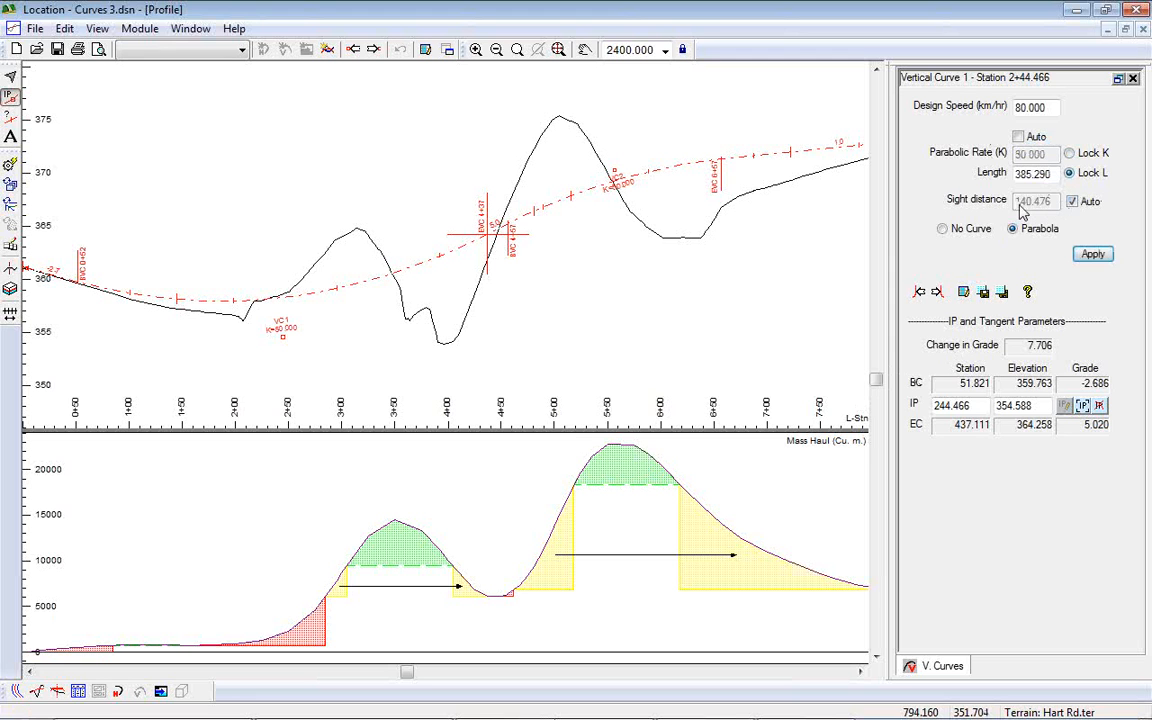
pyautogui.doubleClick(1053, 173)
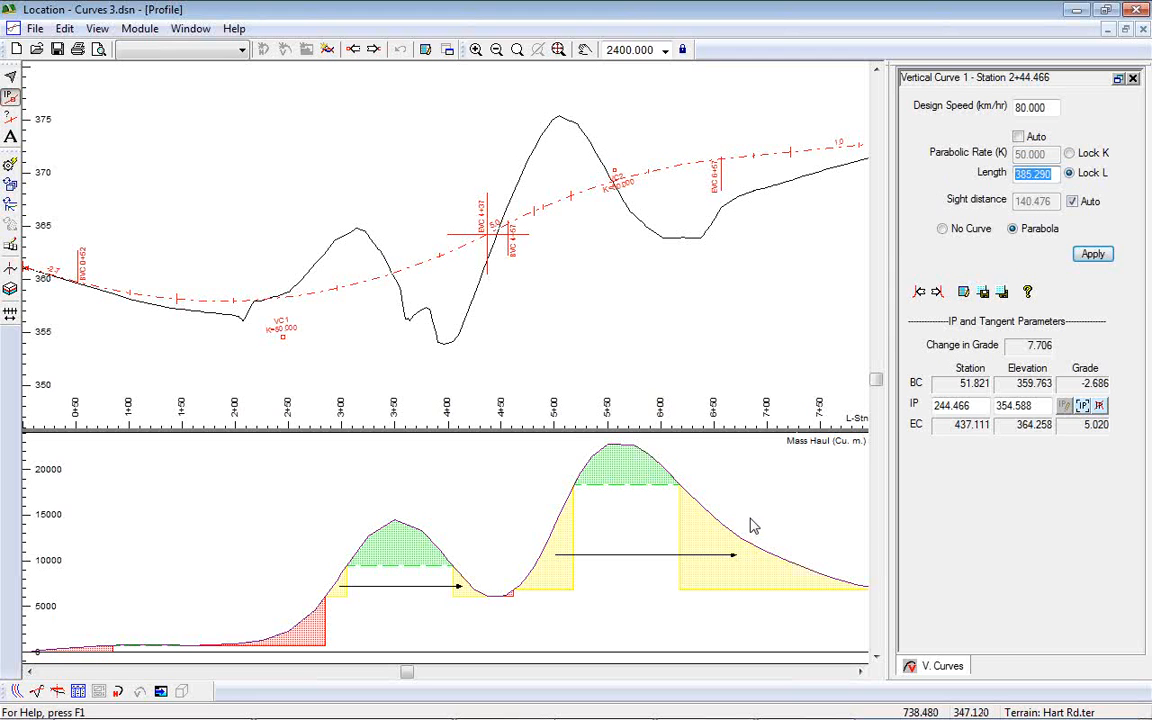
pyautogui.write('200')
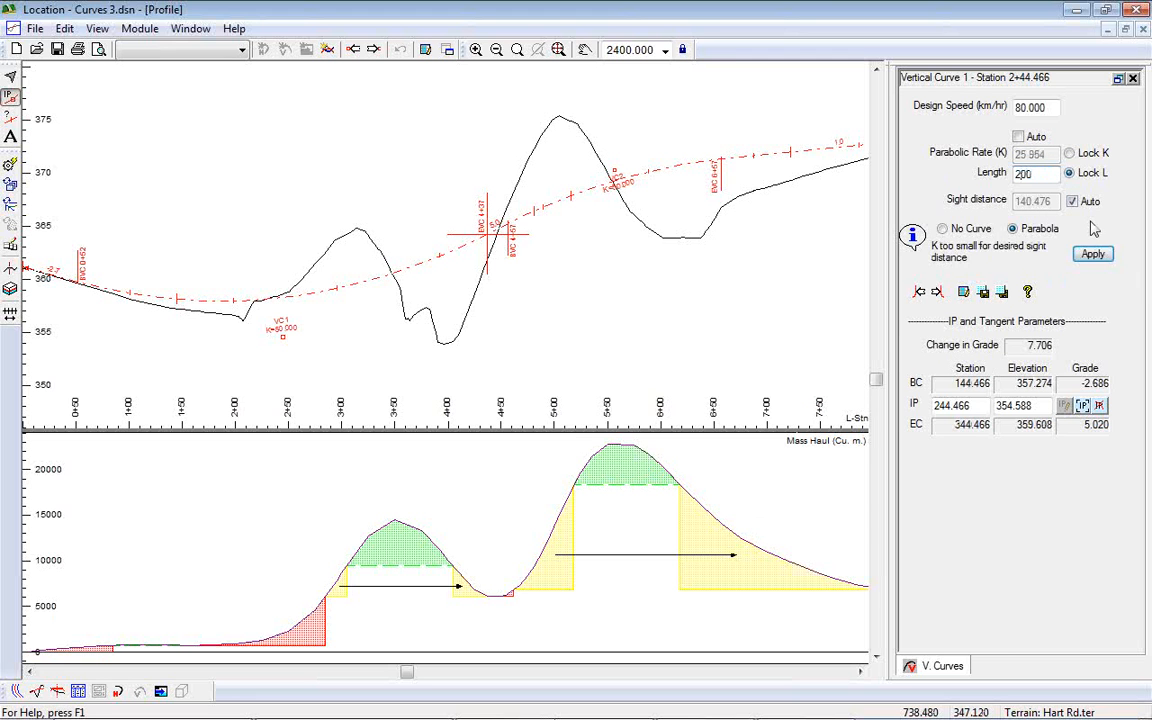
pyautogui.click(1094, 254)
pyautogui.click(1098, 256)
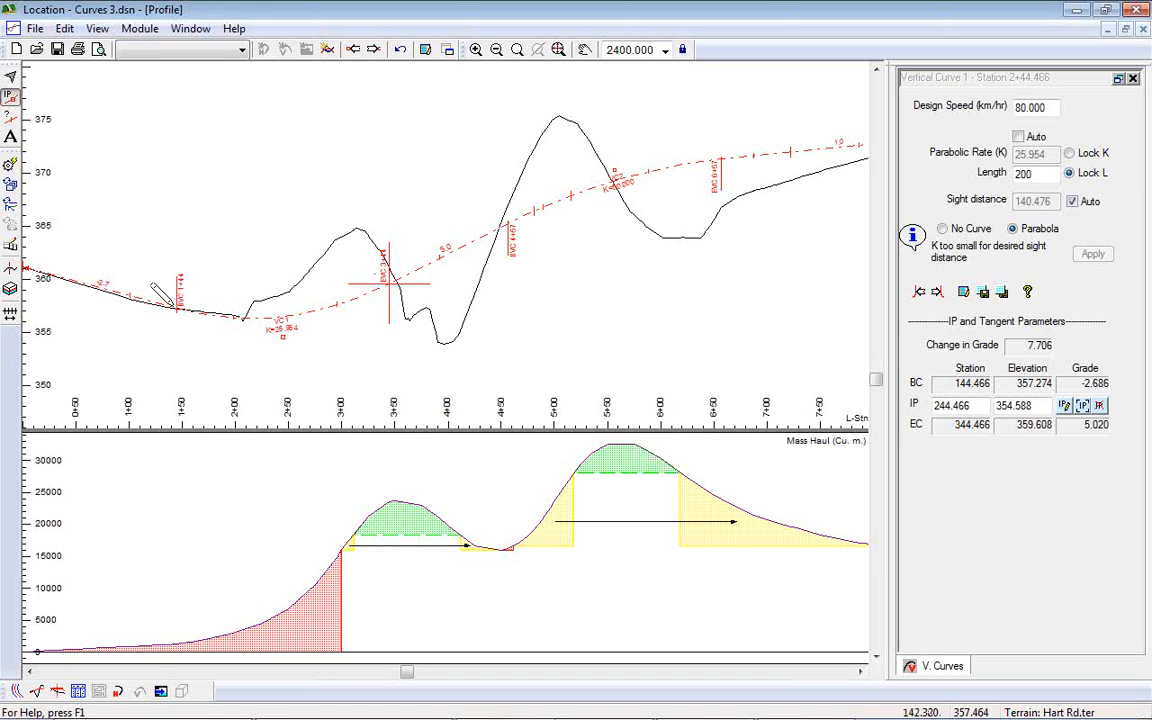
# Step: Shift the first vertical curve's IP up and down with its length locked, leaving it at about station 247.2, elevation 354.9
pyautogui.moveTo(172, 305)
pyautogui.moveTo(283, 337)
pyautogui.mouseDown()
pyautogui.moveTo(283, 118)
pyautogui.moveTo(298, 130)
pyautogui.moveTo(282, 122)
pyautogui.moveTo(281, 333)
pyautogui.mouseUp()
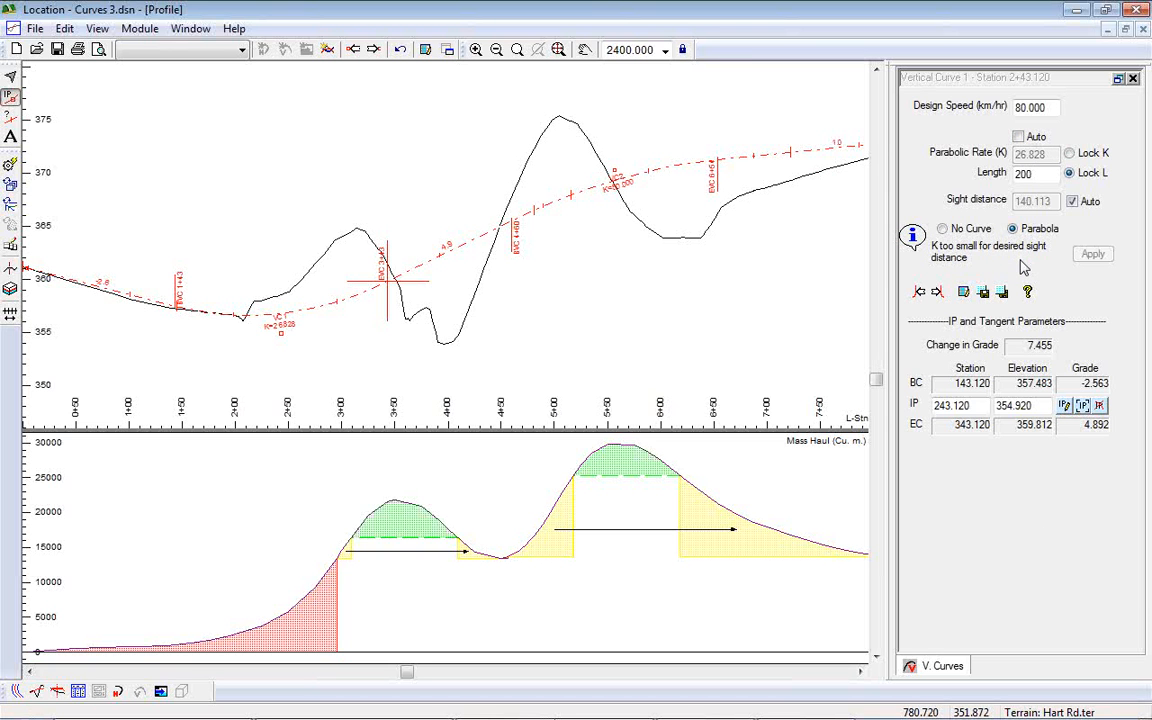
pyautogui.moveTo(281, 332); pyautogui.dragTo(285, 296)
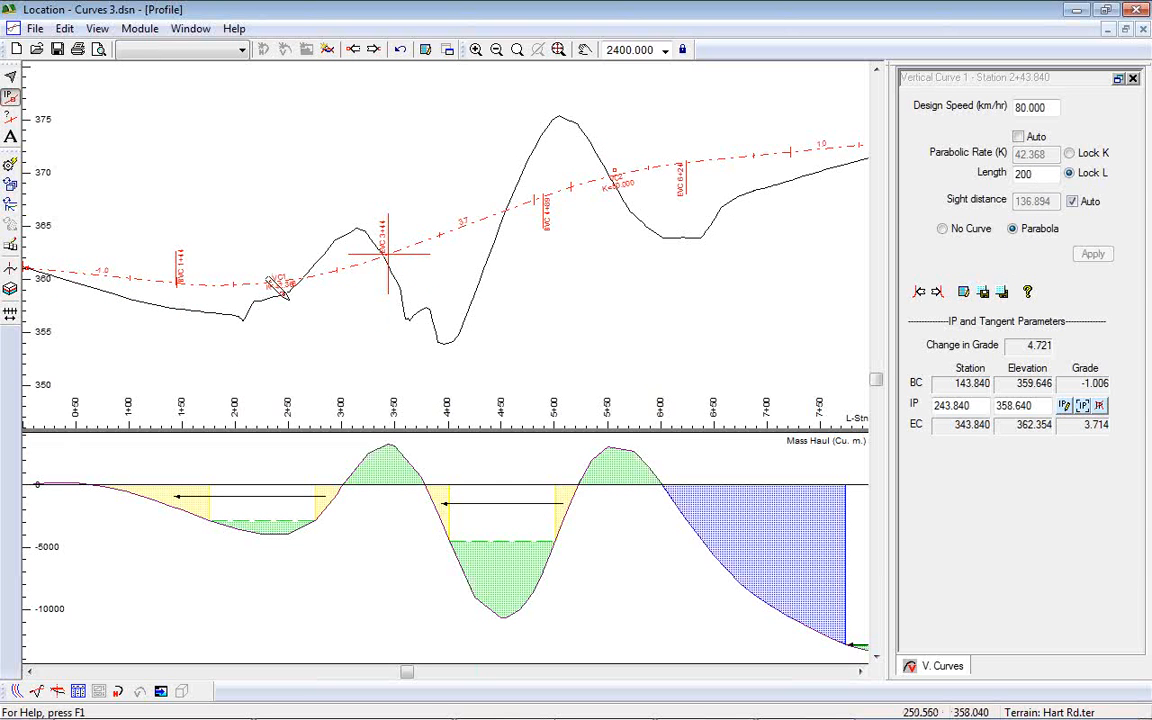
pyautogui.moveTo(283, 294); pyautogui.dragTo(285, 333)
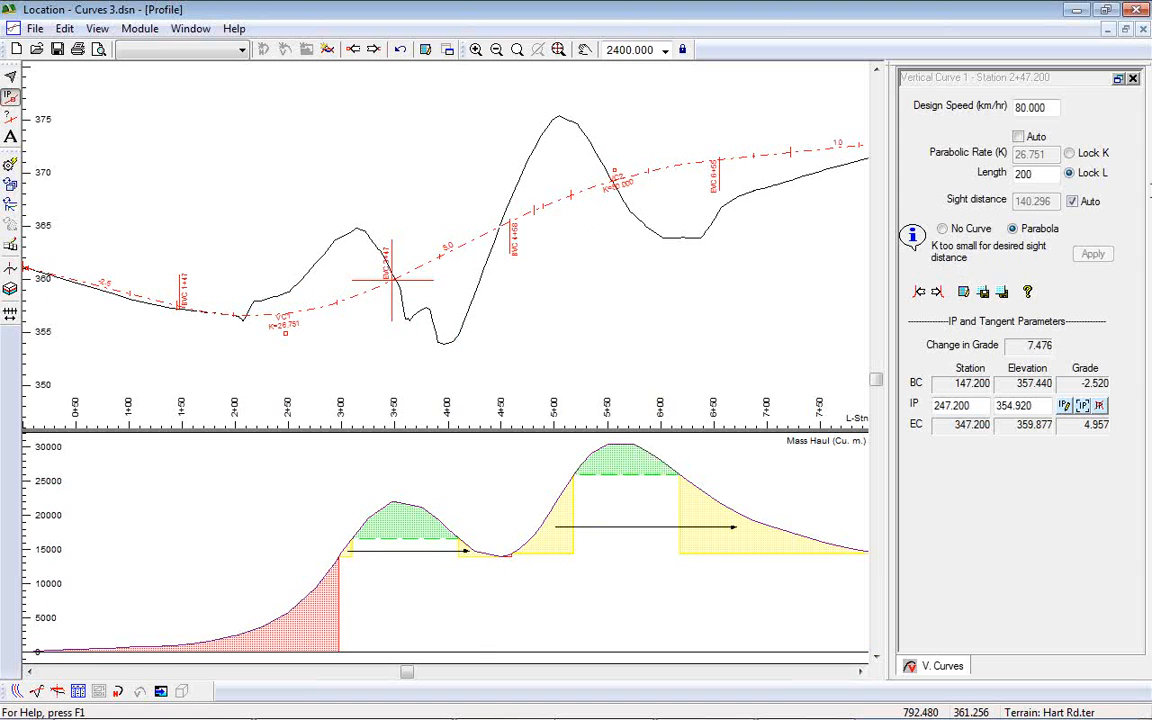
# Step: Lock the first vertical curve by K and apply a parabolic rate of 40
pyautogui.click(1069, 153)
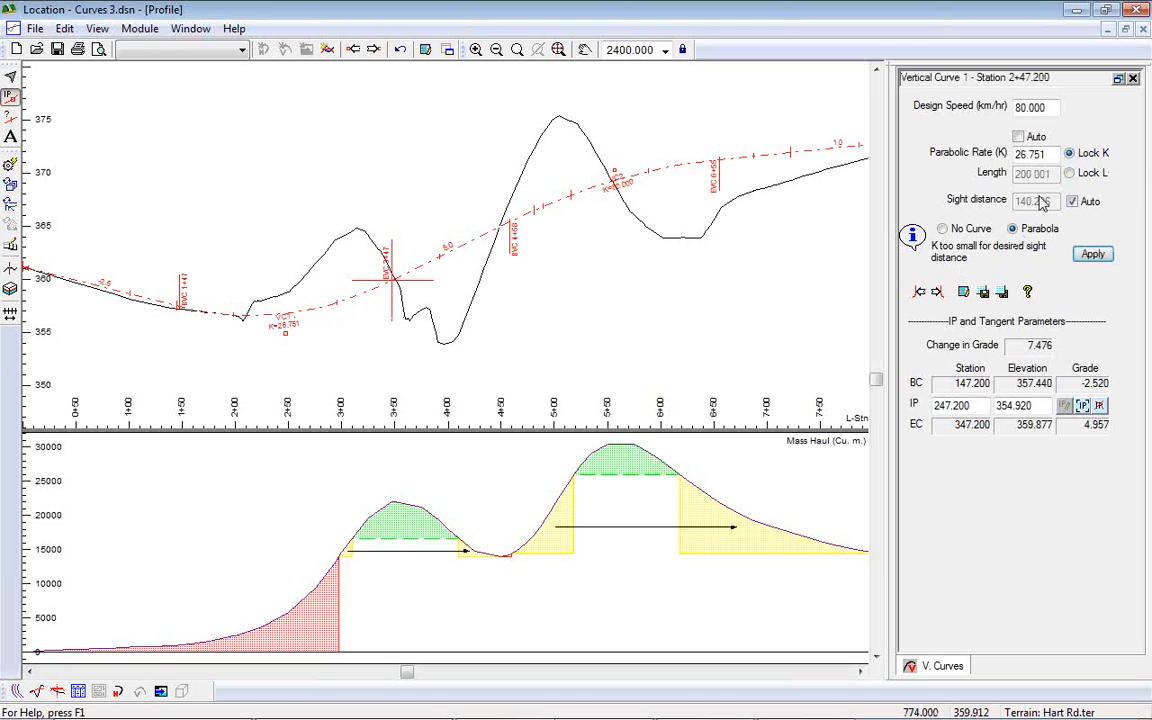
pyautogui.moveTo(1056, 154); pyautogui.dragTo(1000, 157)
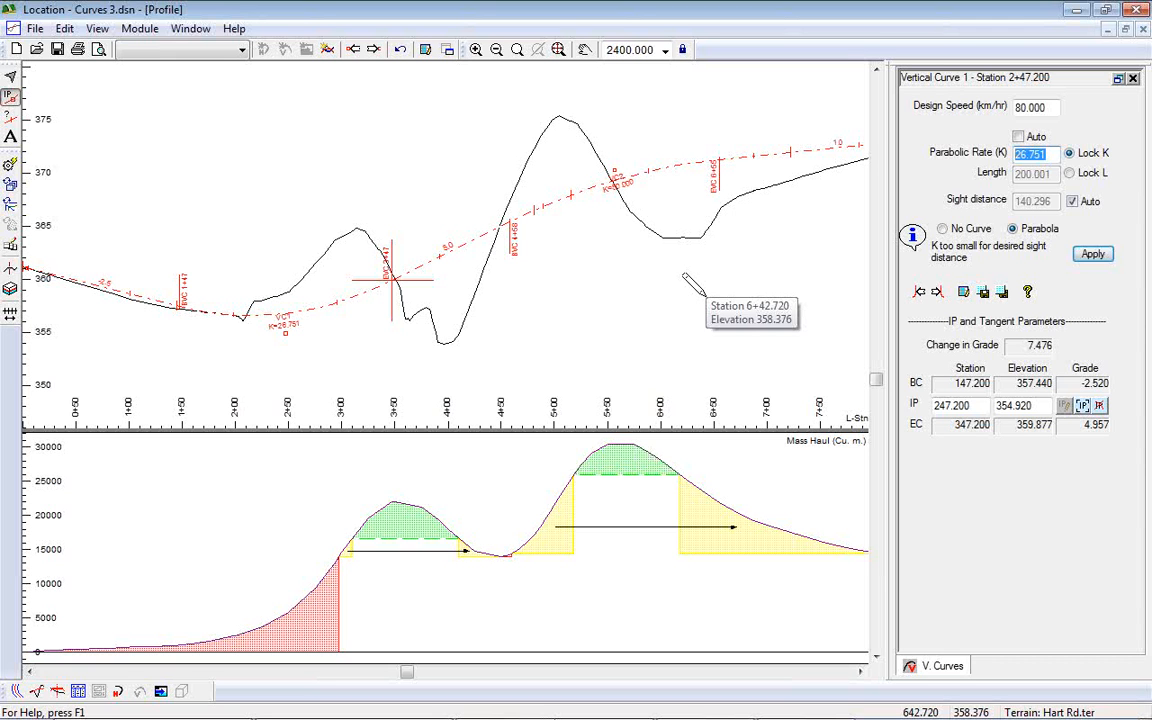
pyautogui.write('40')
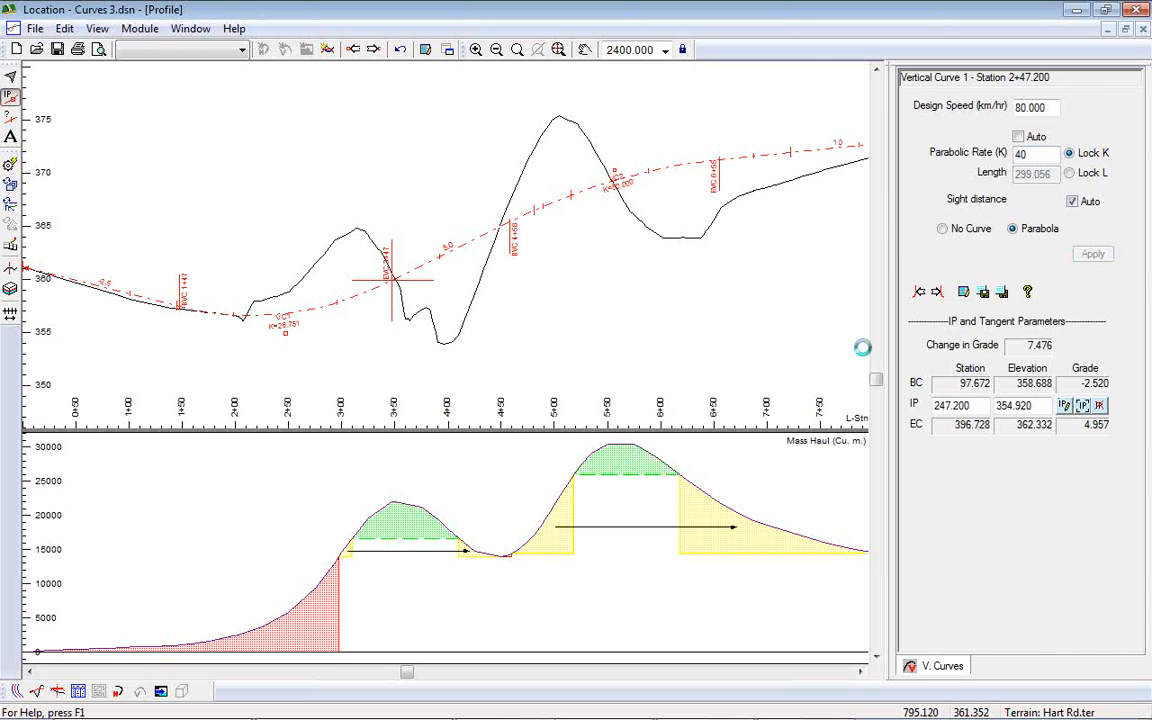
pyautogui.click(1093, 254)
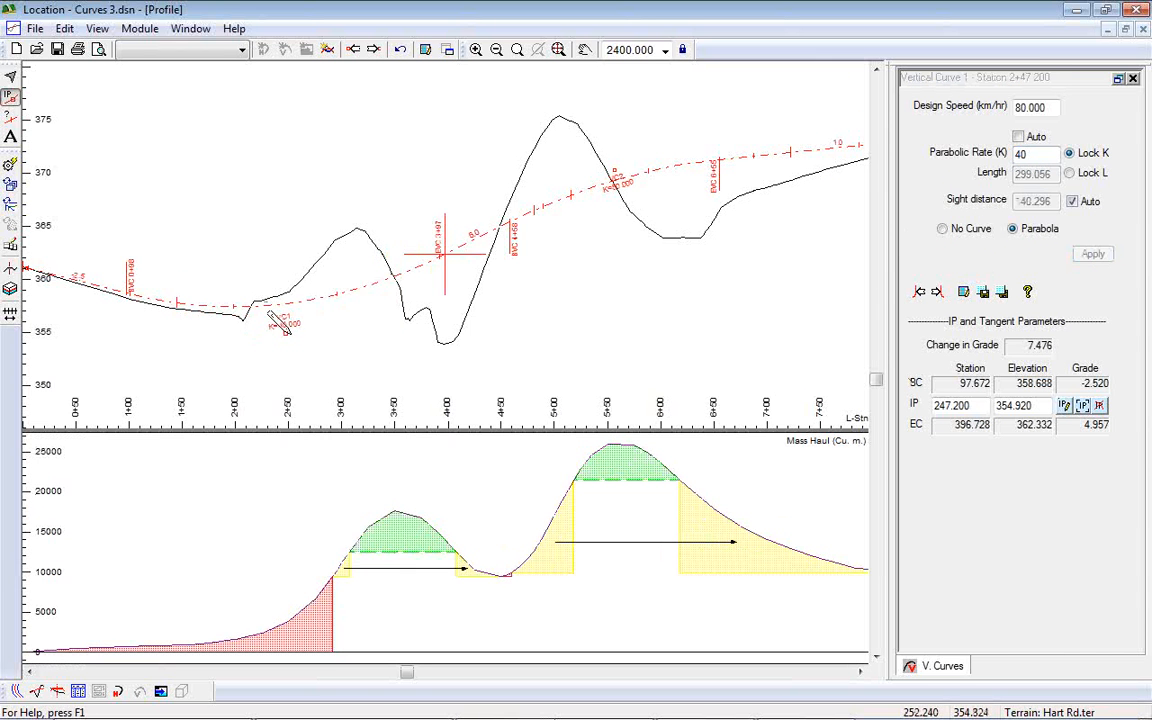
# Step: Lower and raise the first vertical curve's IP with K locked, leaving it at about station 241.4, elevation 355.4
pyautogui.moveTo(284, 328)
pyautogui.mouseDown()
pyautogui.moveTo(278, 224)
pyautogui.moveTo(267, 311)
pyautogui.moveTo(287, 349)
pyautogui.mouseUp()
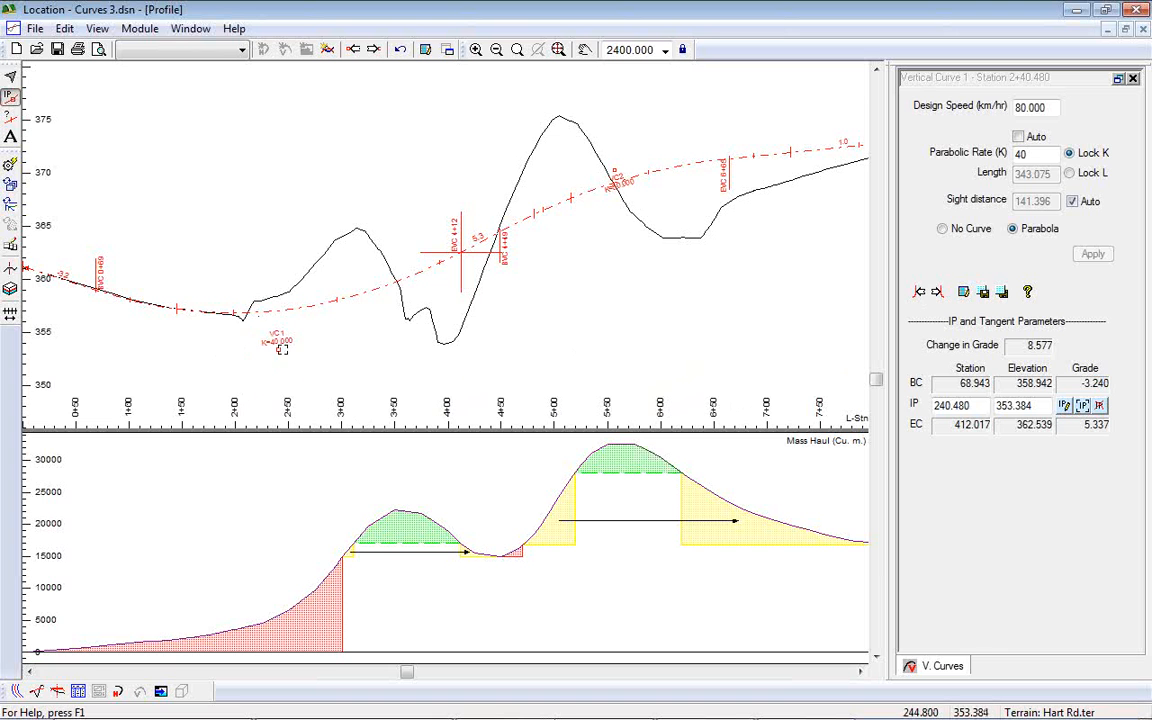
pyautogui.moveTo(281, 349); pyautogui.dragTo(275, 327)
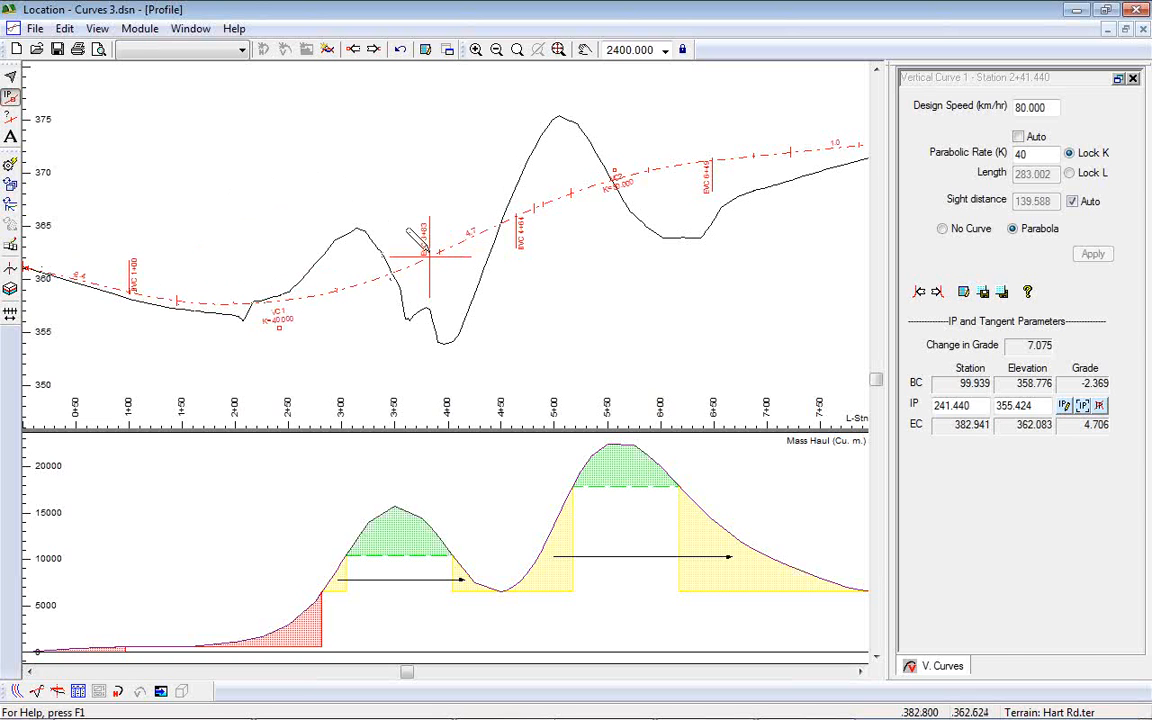
pyautogui.moveTo(424, 252)
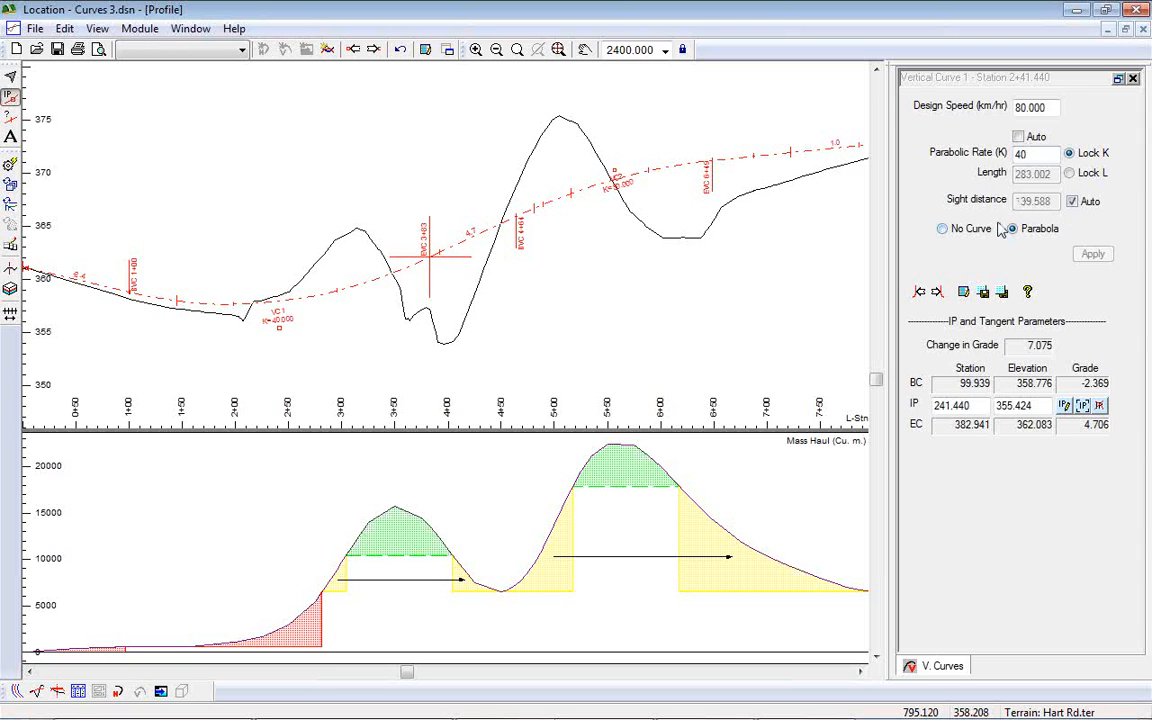
pyautogui.click(1073, 202)
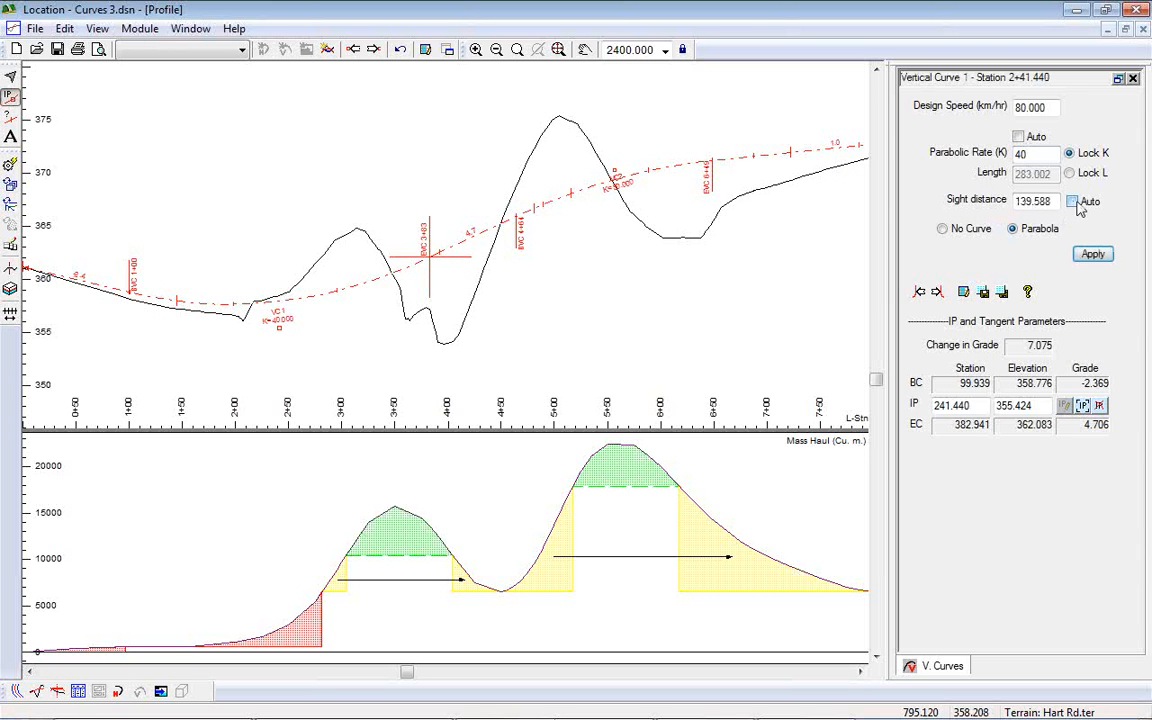
pyautogui.doubleClick(1054, 201)
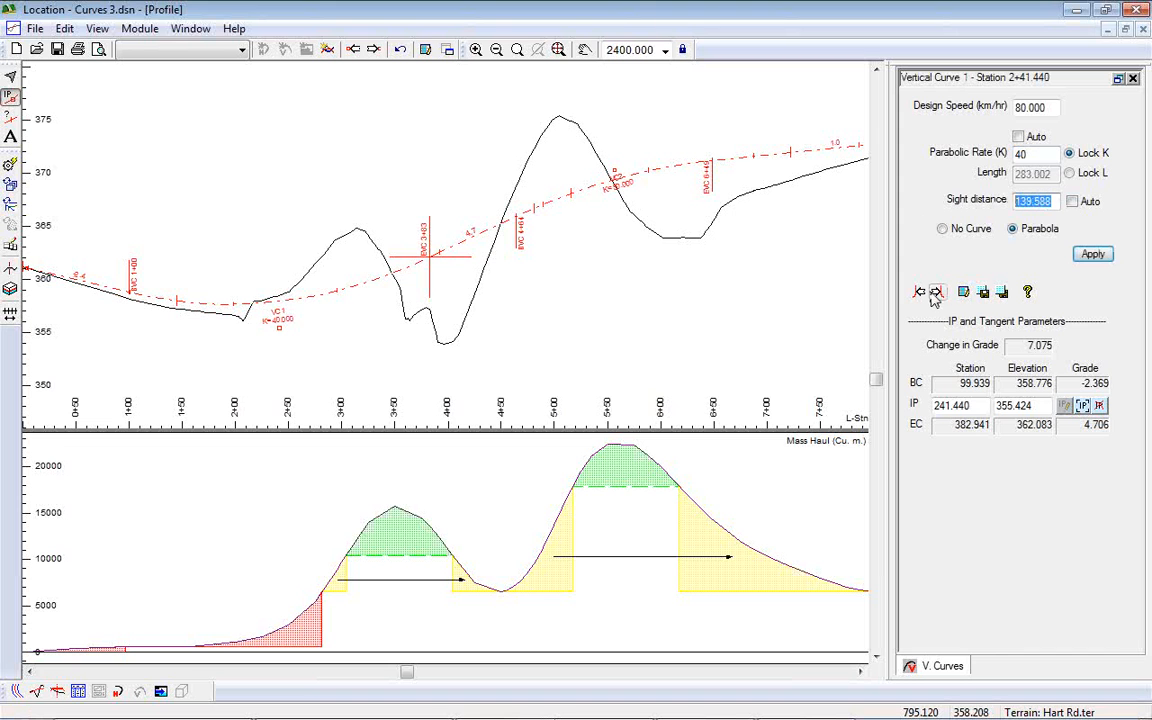
pyautogui.click(1073, 201)
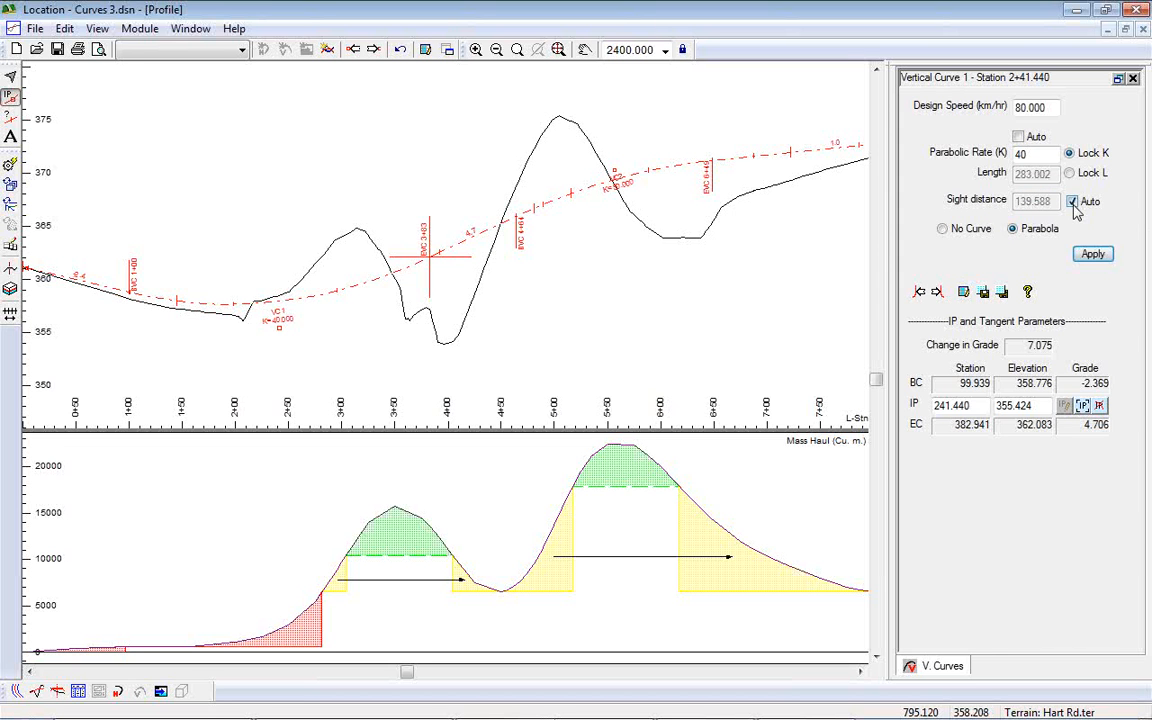
# Step: Set the first vertical curve to automatic K with a design speed of 60 km/hr and move its IP to about station 214.3, elevation 355.8
pyautogui.click(1018, 137)
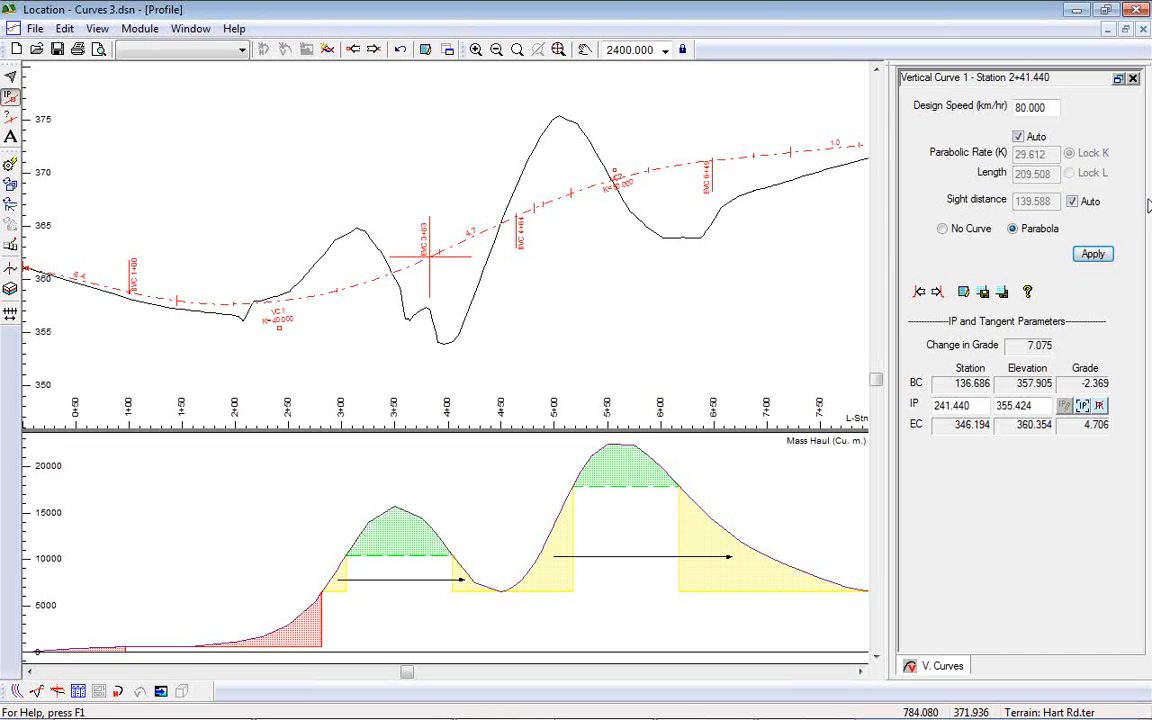
pyautogui.doubleClick(1035, 107)
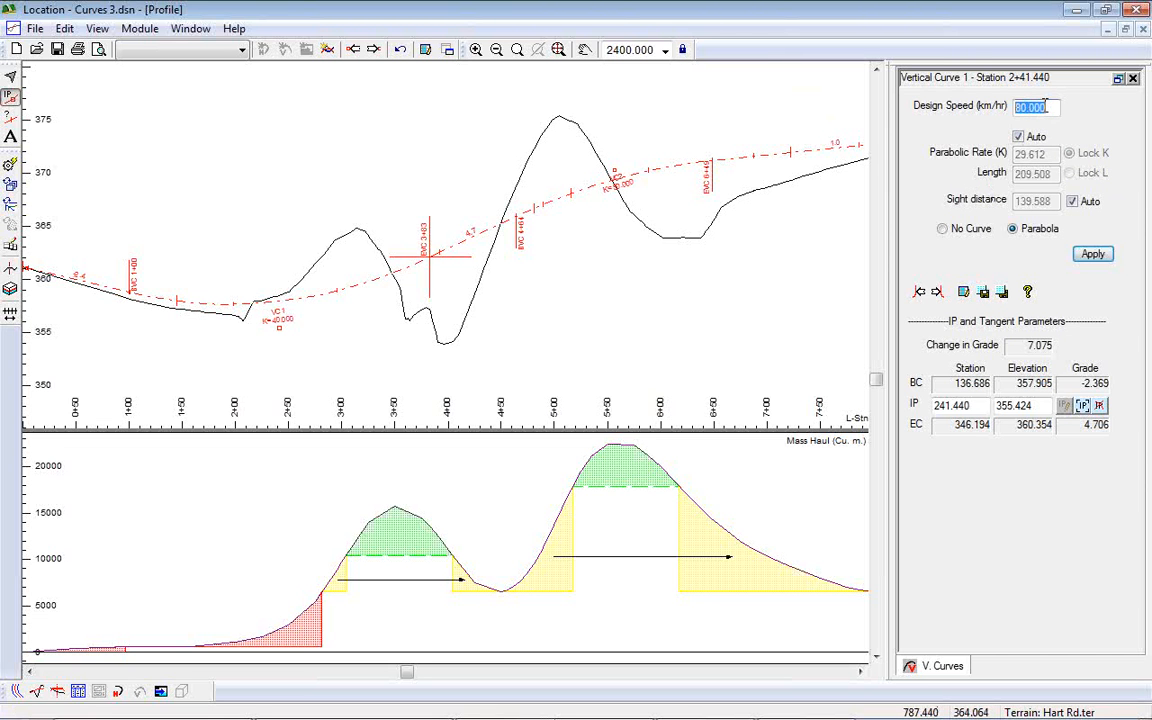
pyautogui.write('60')
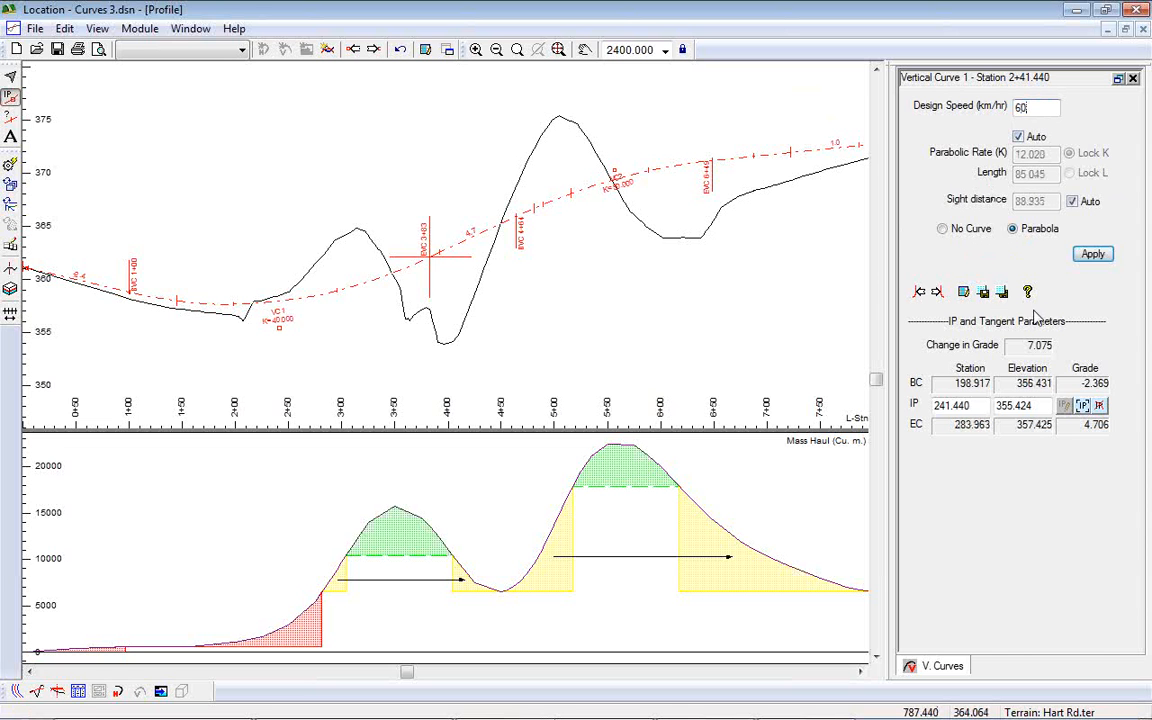
pyautogui.click(1093, 254)
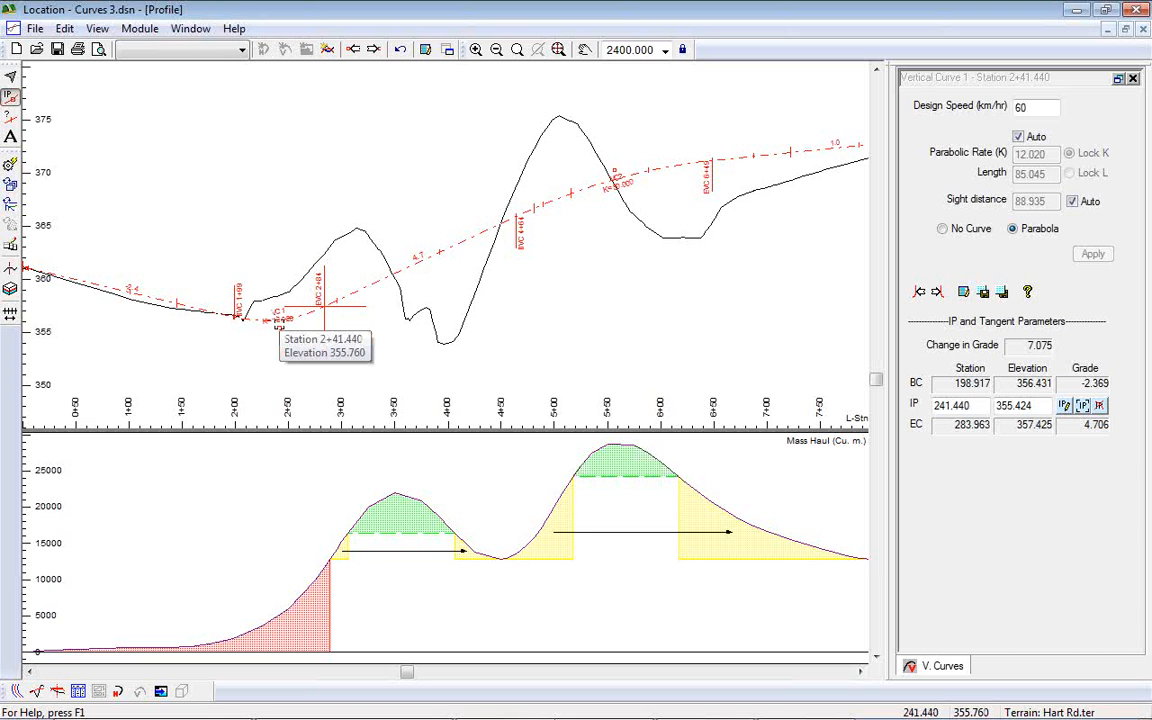
pyautogui.moveTo(279, 320)
pyautogui.mouseDown()
pyautogui.moveTo(301, 162)
pyautogui.moveTo(465, 136)
pyautogui.moveTo(462, 108)
pyautogui.moveTo(478, 147)
pyautogui.moveTo(447, 206)
pyautogui.moveTo(494, 288)
pyautogui.moveTo(387, 271)
pyautogui.moveTo(442, 288)
pyautogui.moveTo(339, 280)
pyautogui.moveTo(288, 301)
pyautogui.moveTo(276, 329)
pyautogui.moveTo(249, 323)
pyautogui.mouseUp()
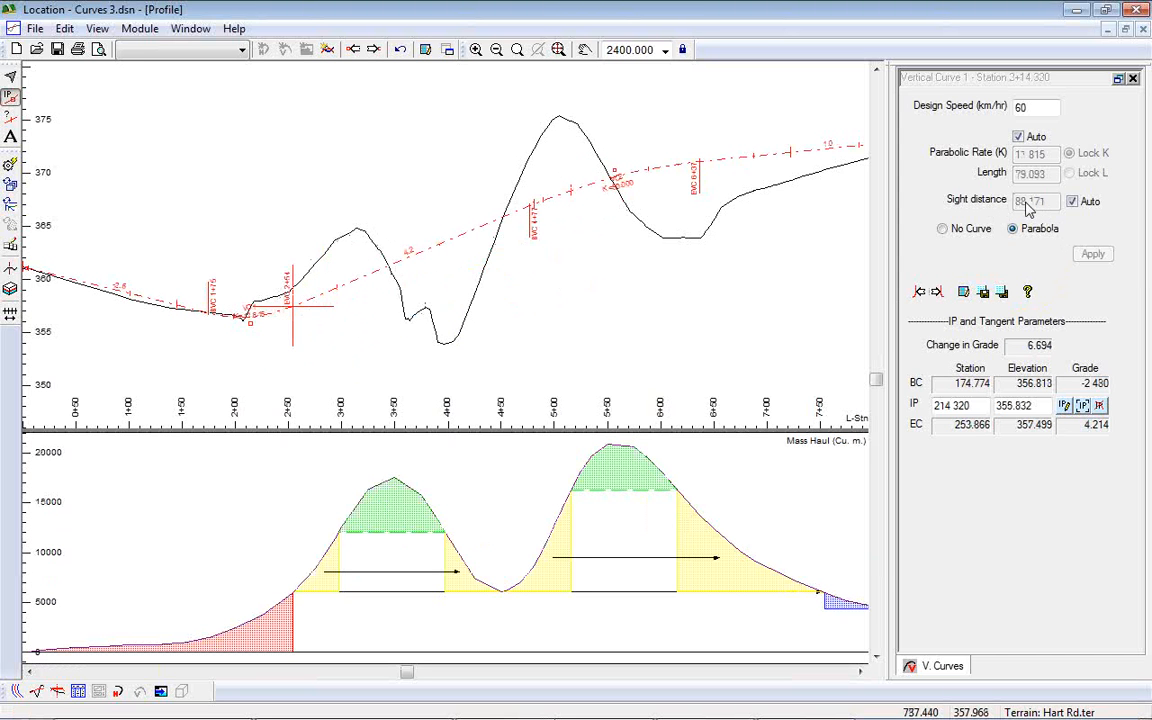
# Step: Open the road class specifications and examine the design speed, reaction time and deceleration settings
pyautogui.click(963, 292)
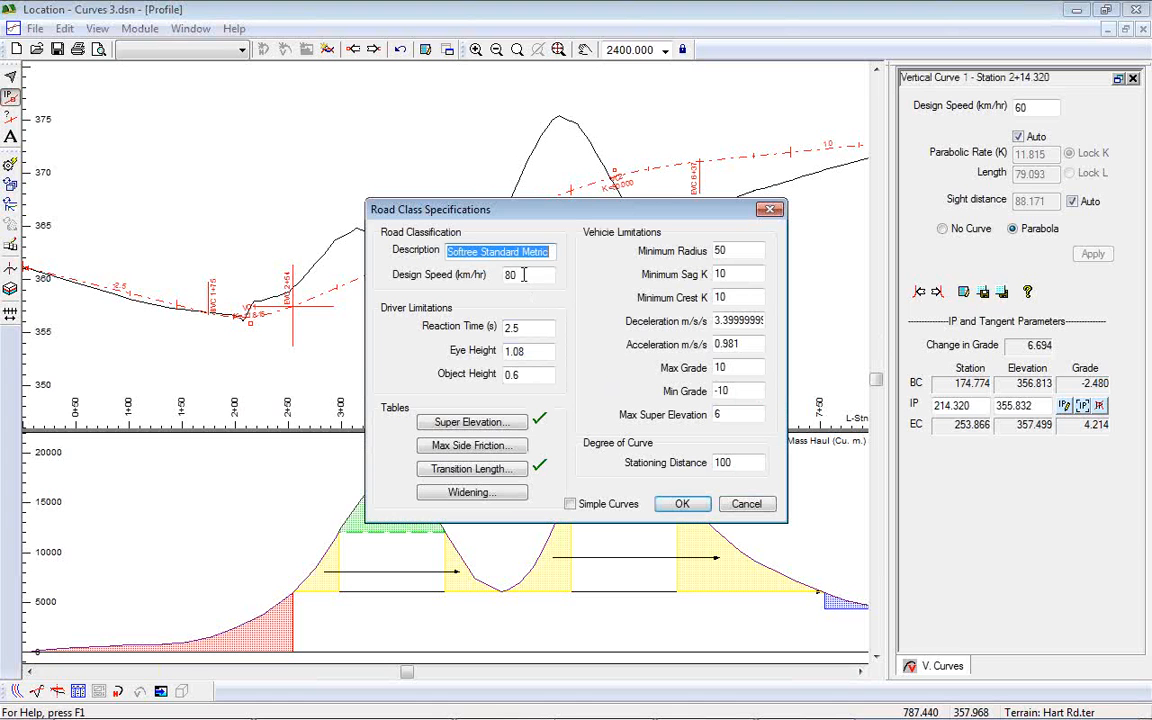
pyautogui.press('Tab')
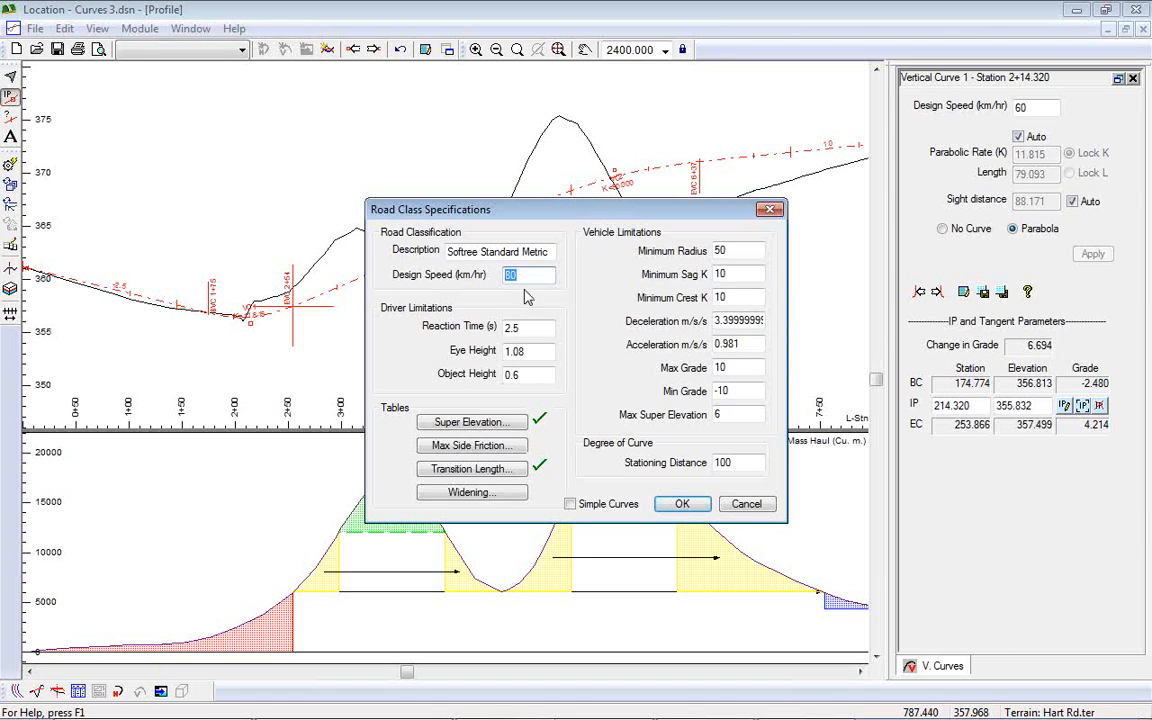
pyautogui.press('Tab')
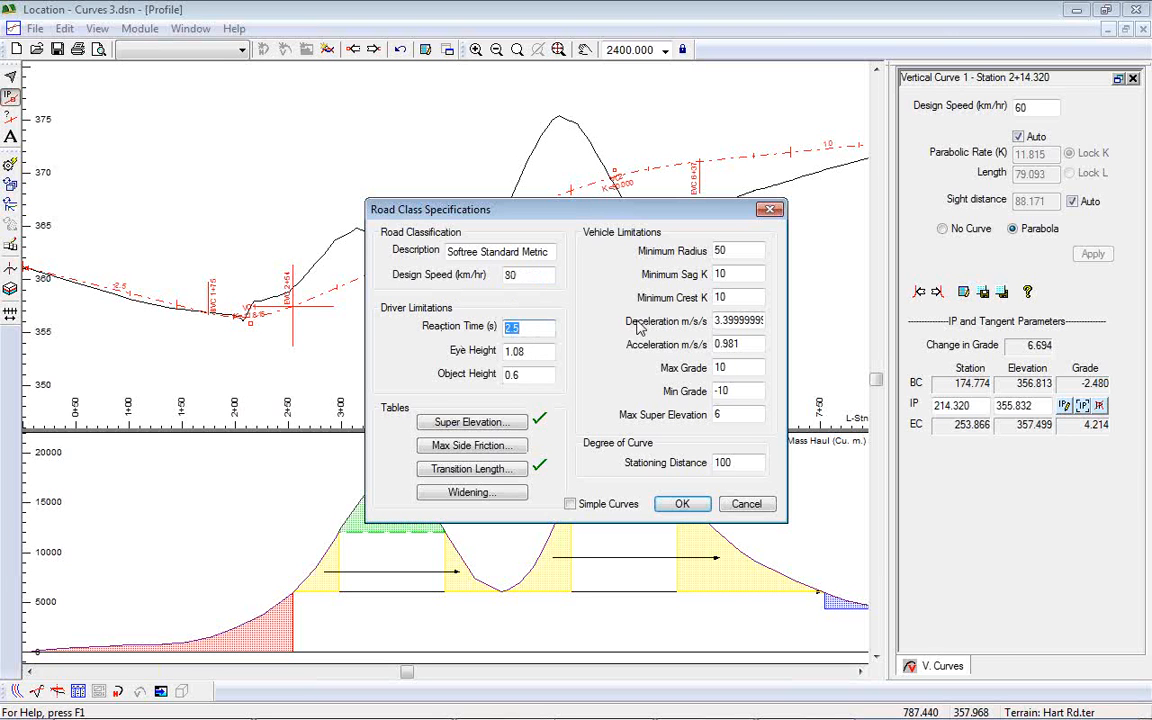
pyautogui.moveTo(716, 320); pyautogui.dragTo(770, 321)
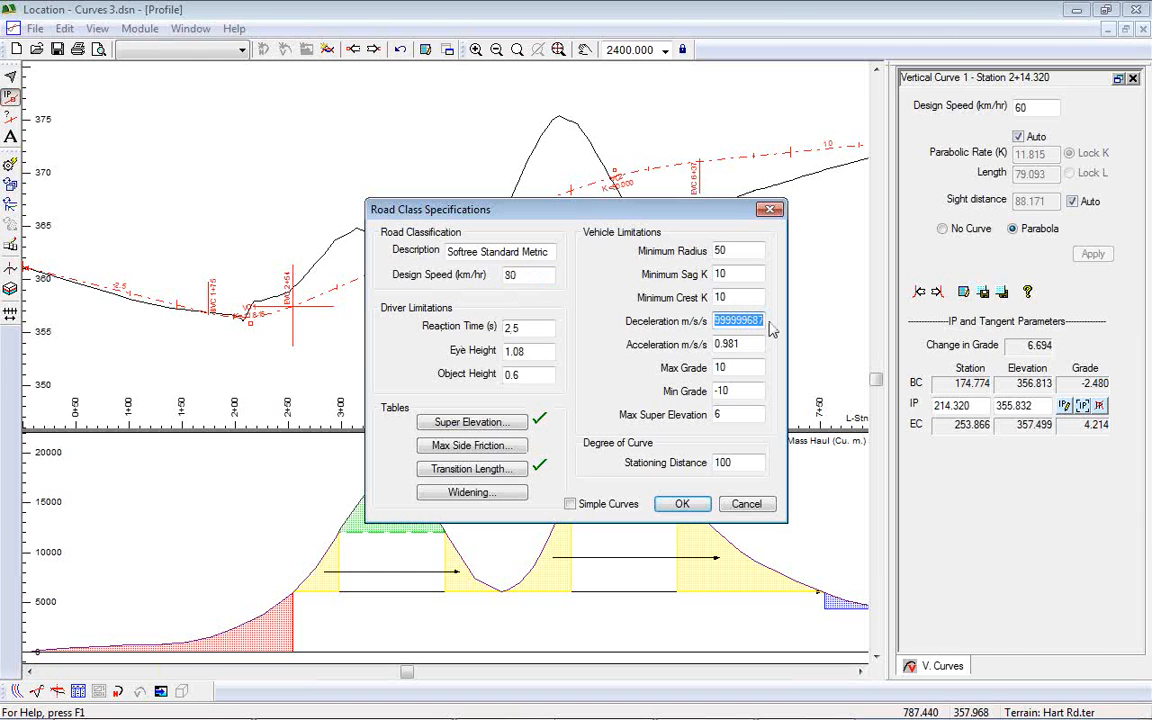
pyautogui.moveTo(760, 323); pyautogui.dragTo(669, 319)
pyautogui.click(715, 320)
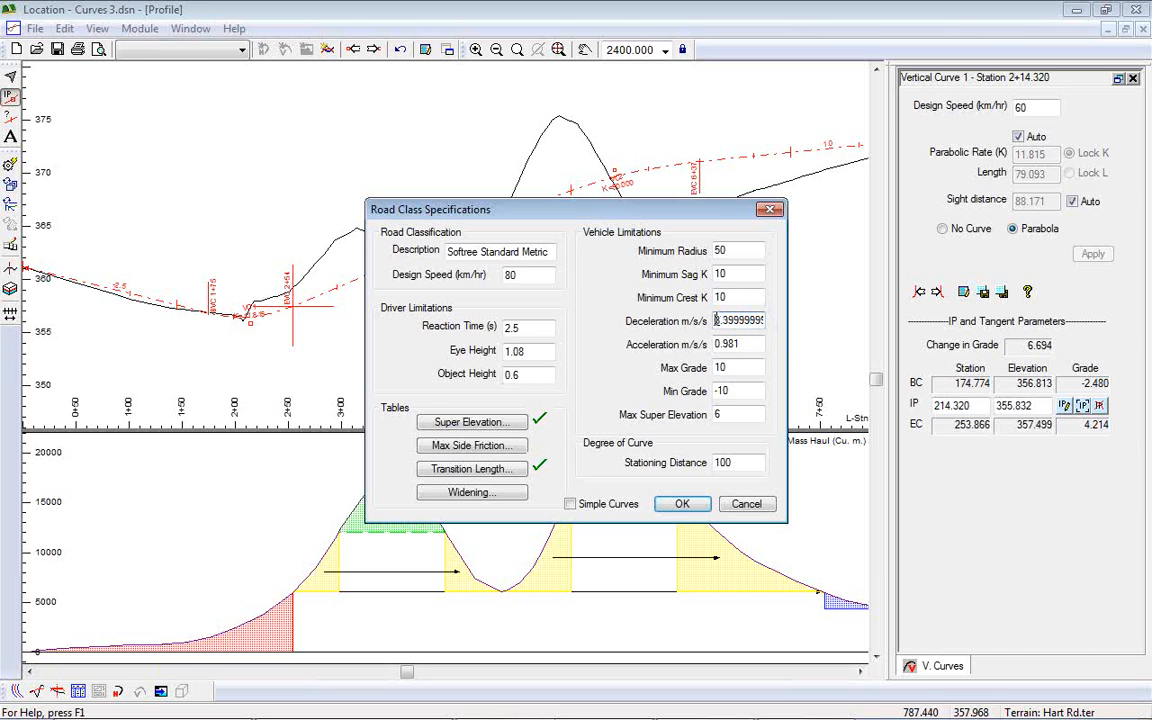
pyautogui.moveTo(715, 320); pyautogui.dragTo(764, 320)
pyautogui.click(721, 320)
pyautogui.moveTo(526, 329); pyautogui.dragTo(452, 343)
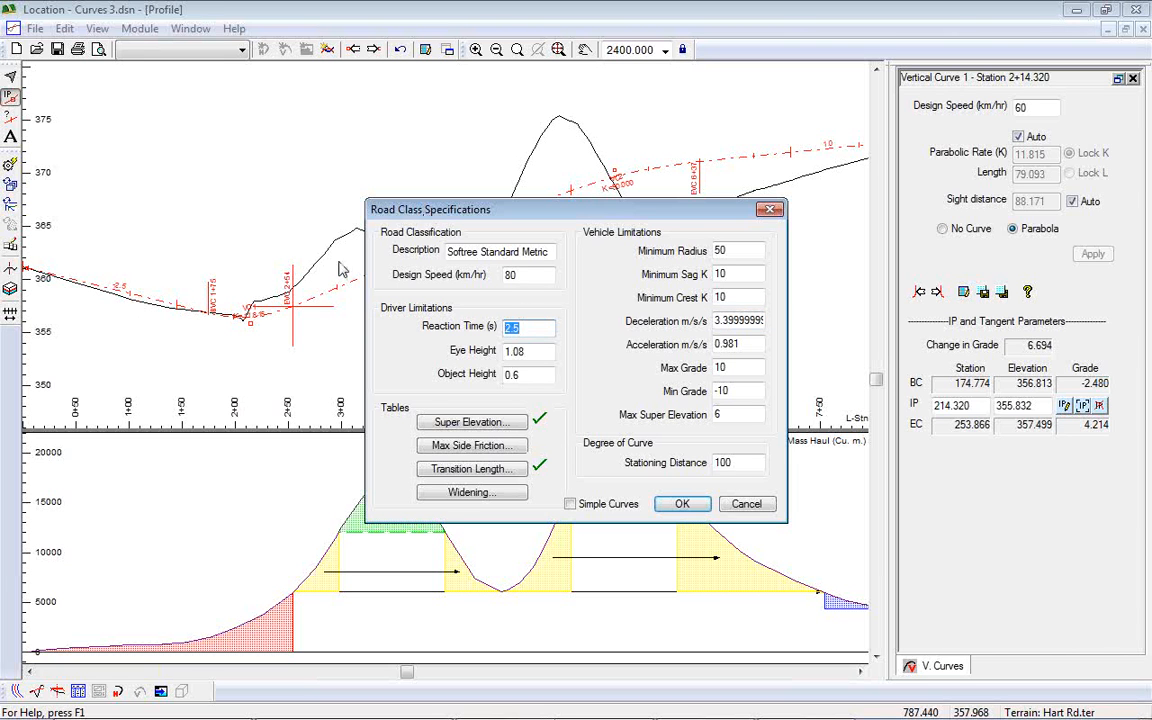
# Step: Examine the driver eye height and object height in the road class specifications and close them without changes
pyautogui.moveTo(572, 220); pyautogui.dragTo(618, 307)
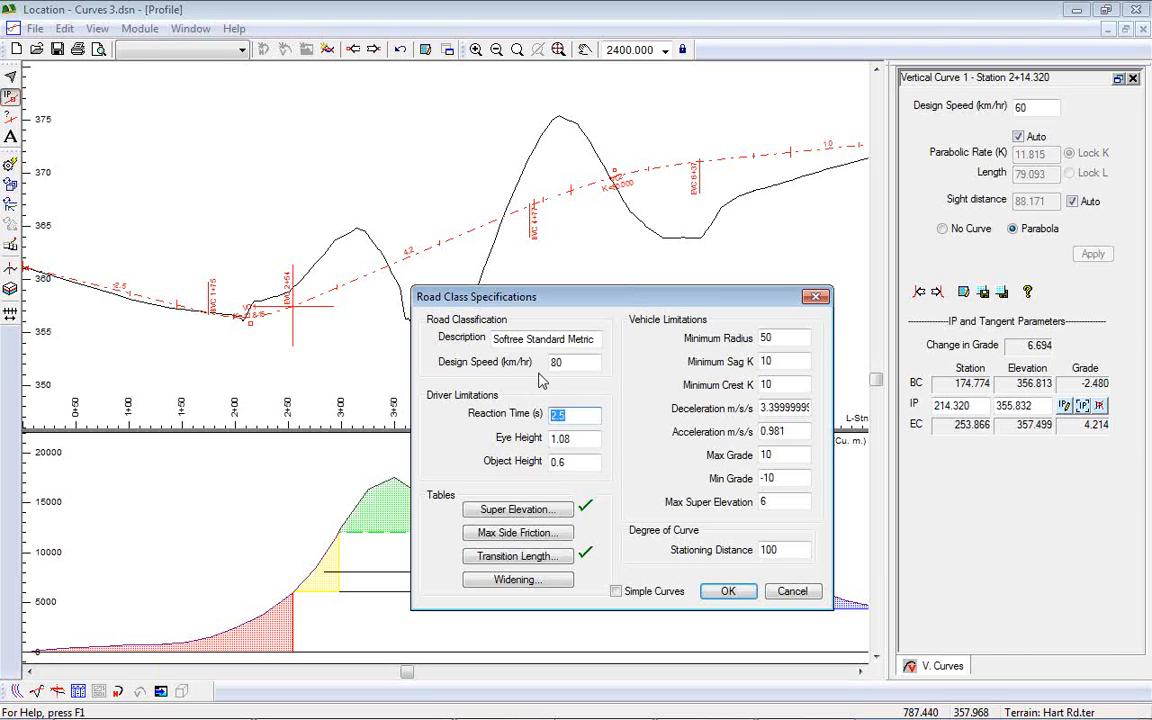
pyautogui.click(578, 437)
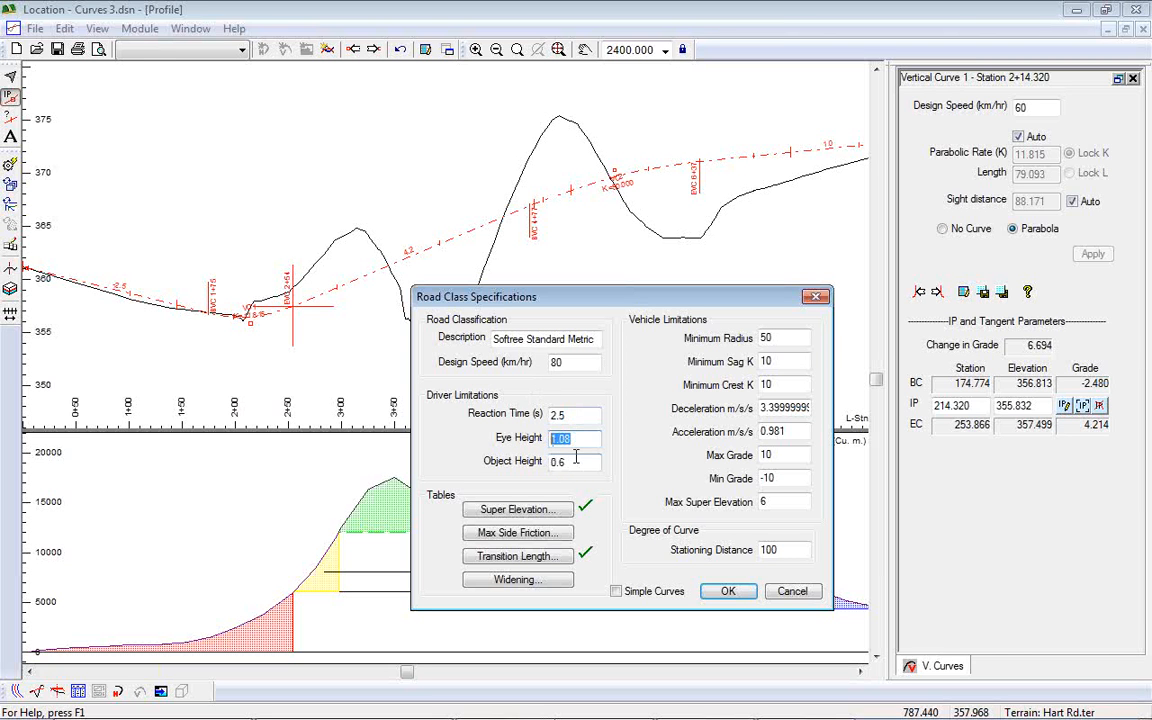
pyautogui.doubleClick(578, 437)
pyautogui.press('Tab')
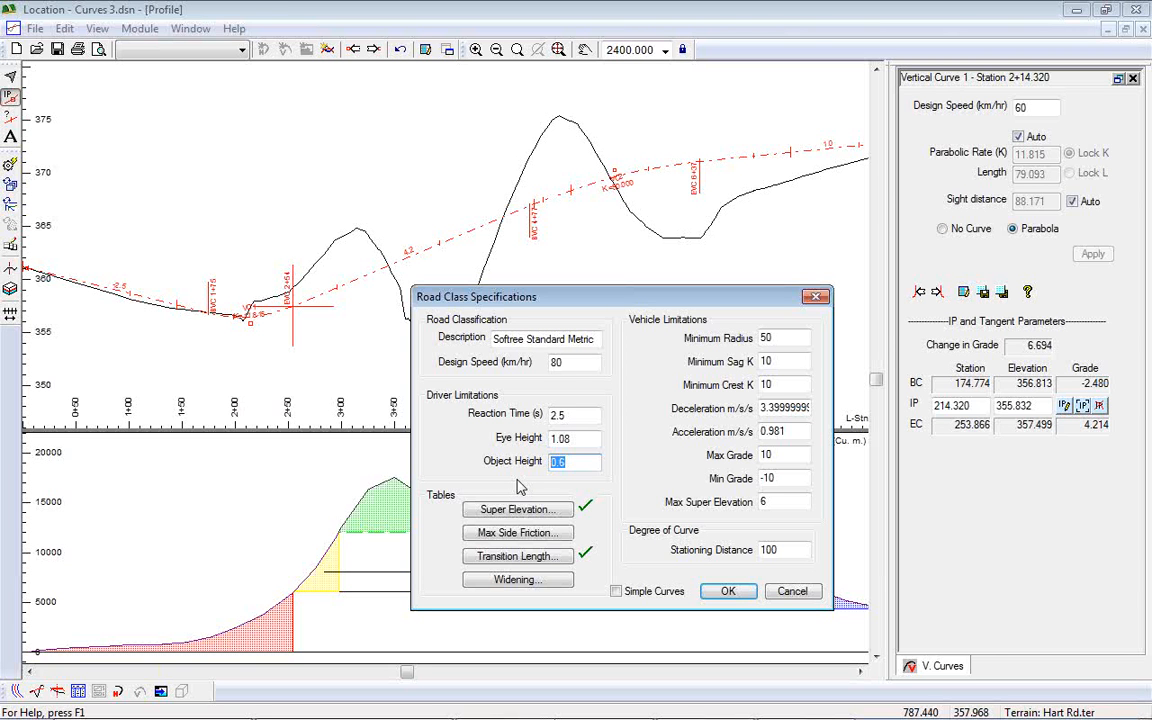
pyautogui.moveTo(586, 438); pyautogui.dragTo(538, 442)
pyautogui.press('Tab')
pyautogui.moveTo(638, 306); pyautogui.dragTo(820, 338)
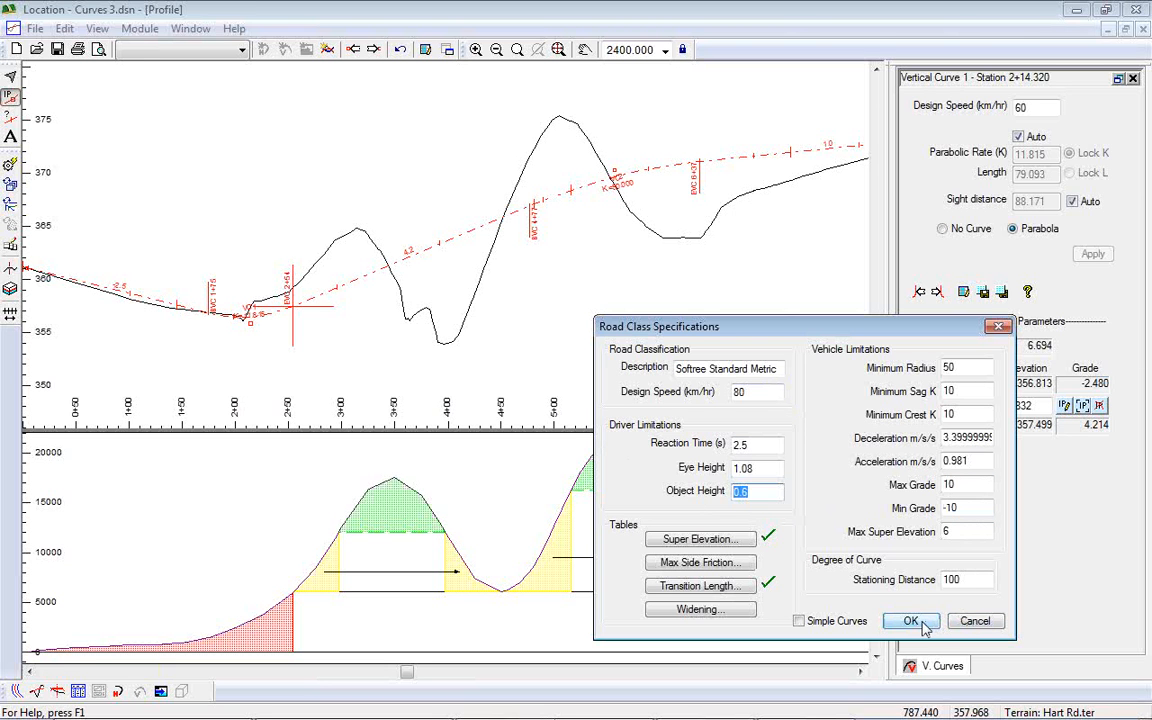
pyautogui.click(975, 621)
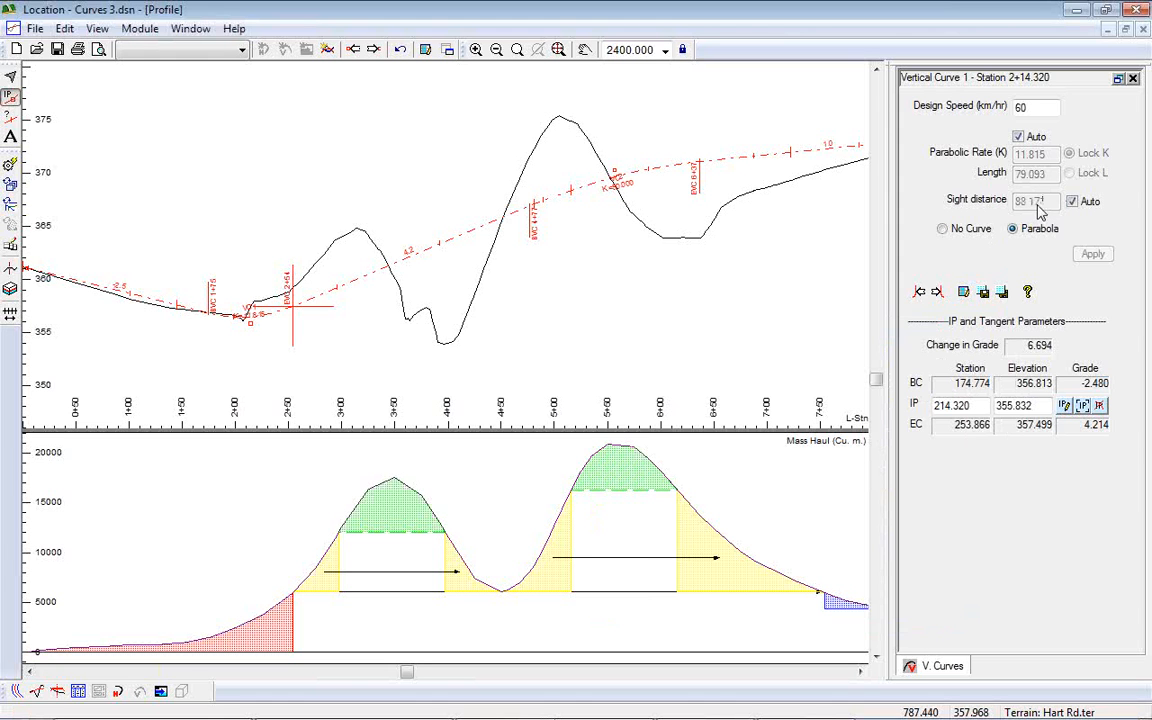
# Step: Try manual parabolic rates of 20 and 10 on the first vertical curve and return it to automatic K
pyautogui.click(1018, 136)
pyautogui.press('Tab')
pyautogui.write('20')
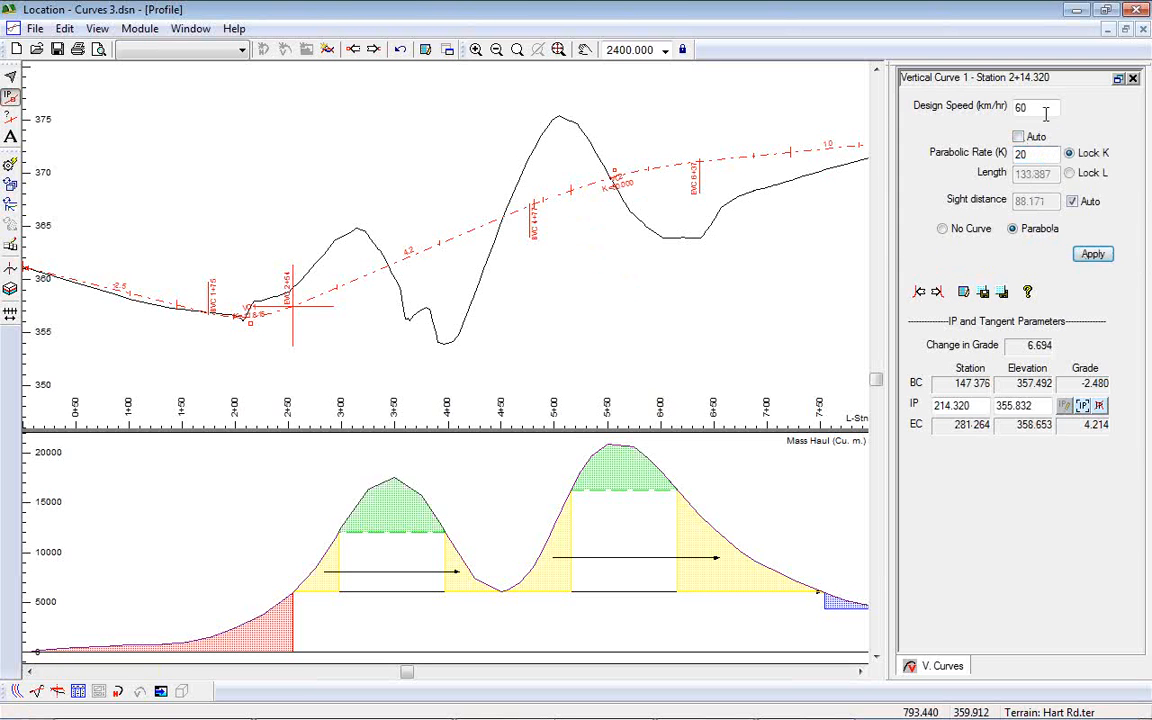
pyautogui.doubleClick(1041, 152)
pyautogui.write('10')
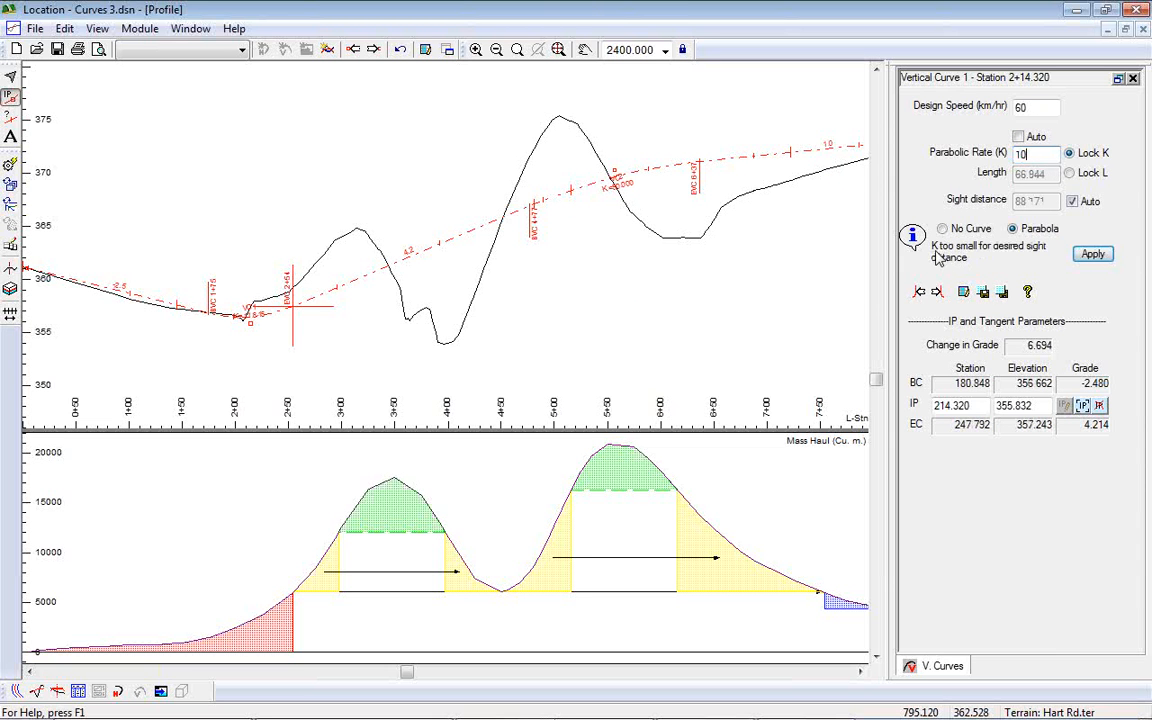
pyautogui.write('.')
pyautogui.click(1018, 136)
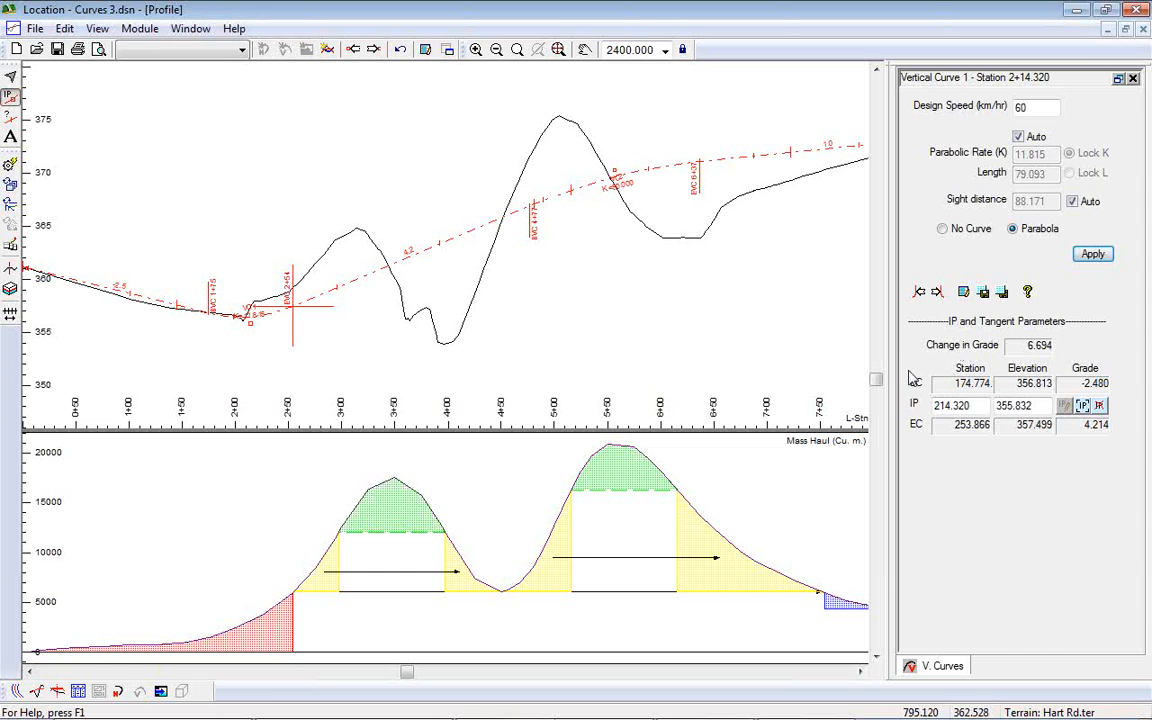
# Step: Shift the first vertical curve's IP along the profile with automatic K, leaving it at about station 288.7, elevation 354.9
pyautogui.moveTo(250, 323)
pyautogui.mouseDown()
pyautogui.moveTo(286, 320)
pyautogui.moveTo(248, 328)
pyautogui.mouseUp()
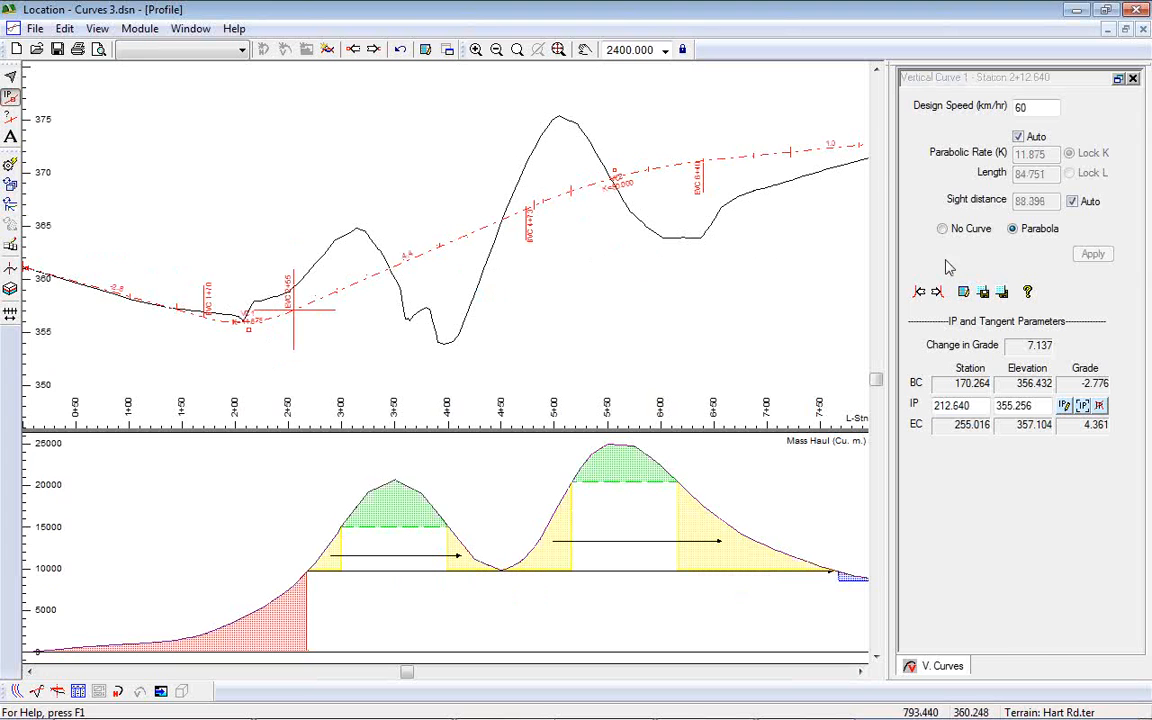
pyautogui.moveTo(1038, 106); pyautogui.dragTo(815, 140)
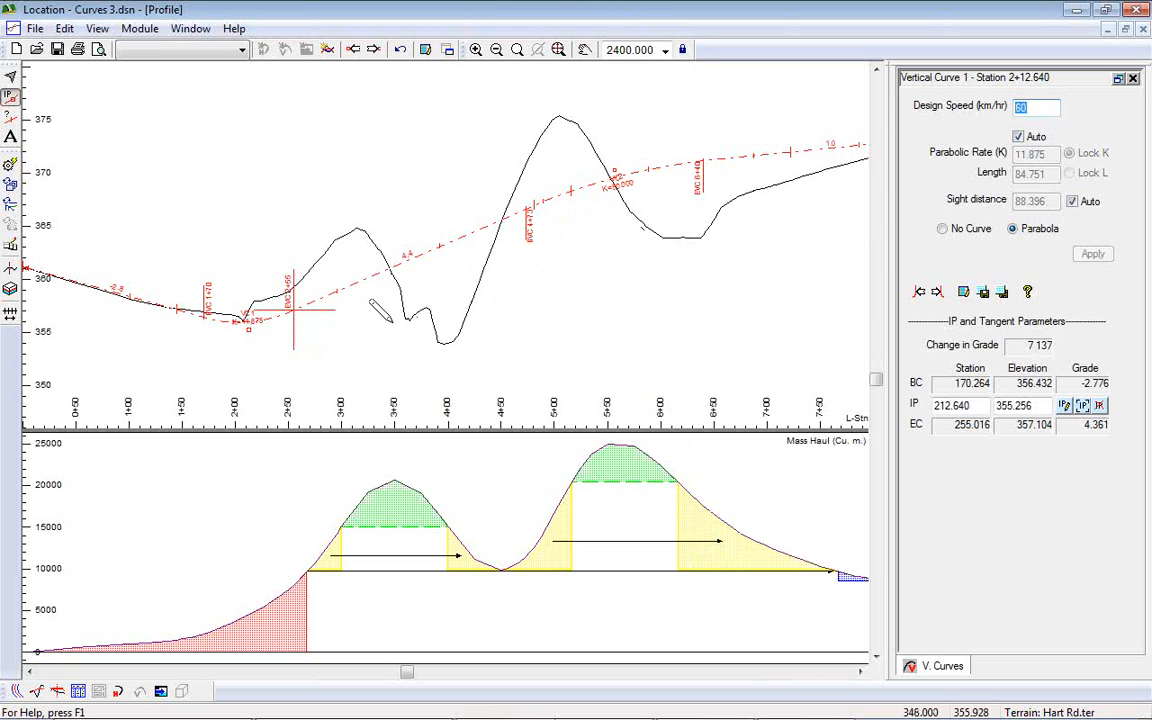
pyautogui.moveTo(249, 329); pyautogui.dragTo(401, 322)
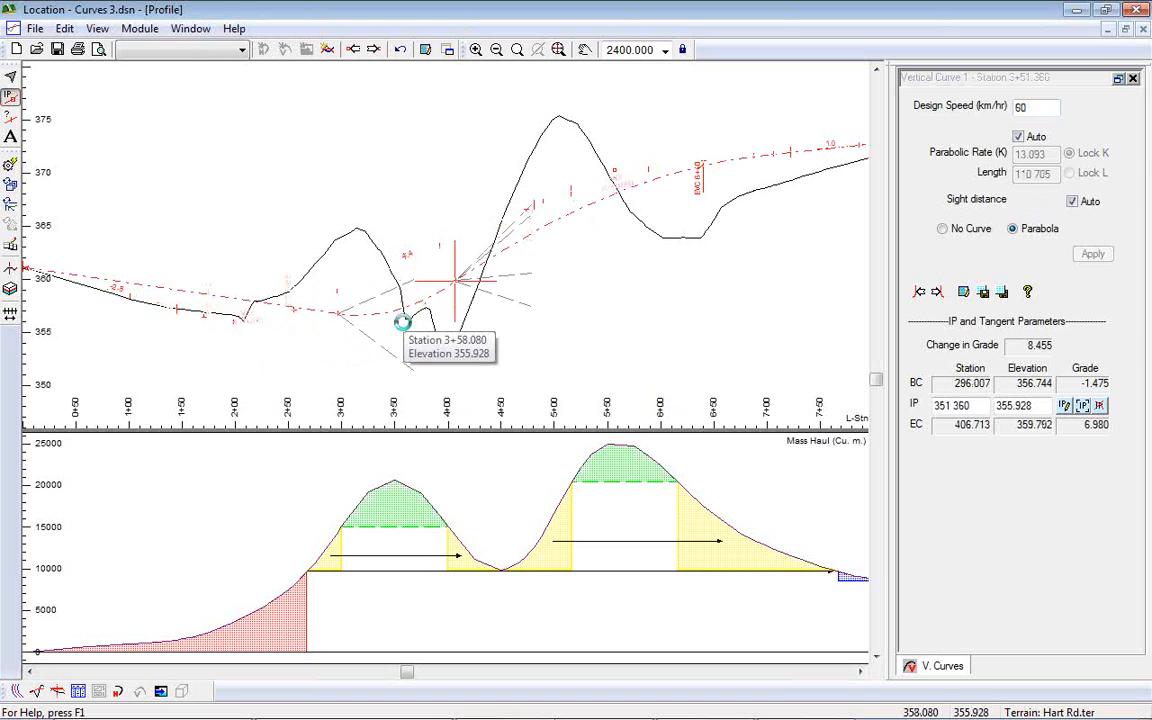
pyautogui.moveTo(401, 322); pyautogui.dragTo(401, 322)
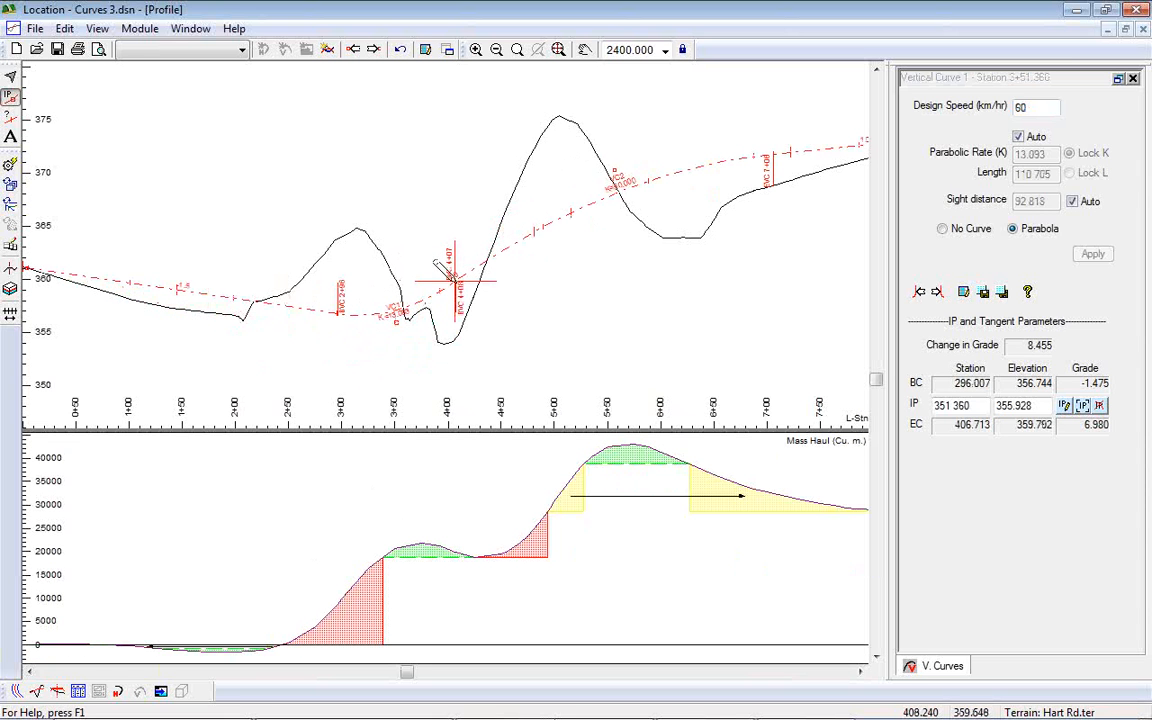
pyautogui.moveTo(398, 324); pyautogui.dragTo(329, 333)
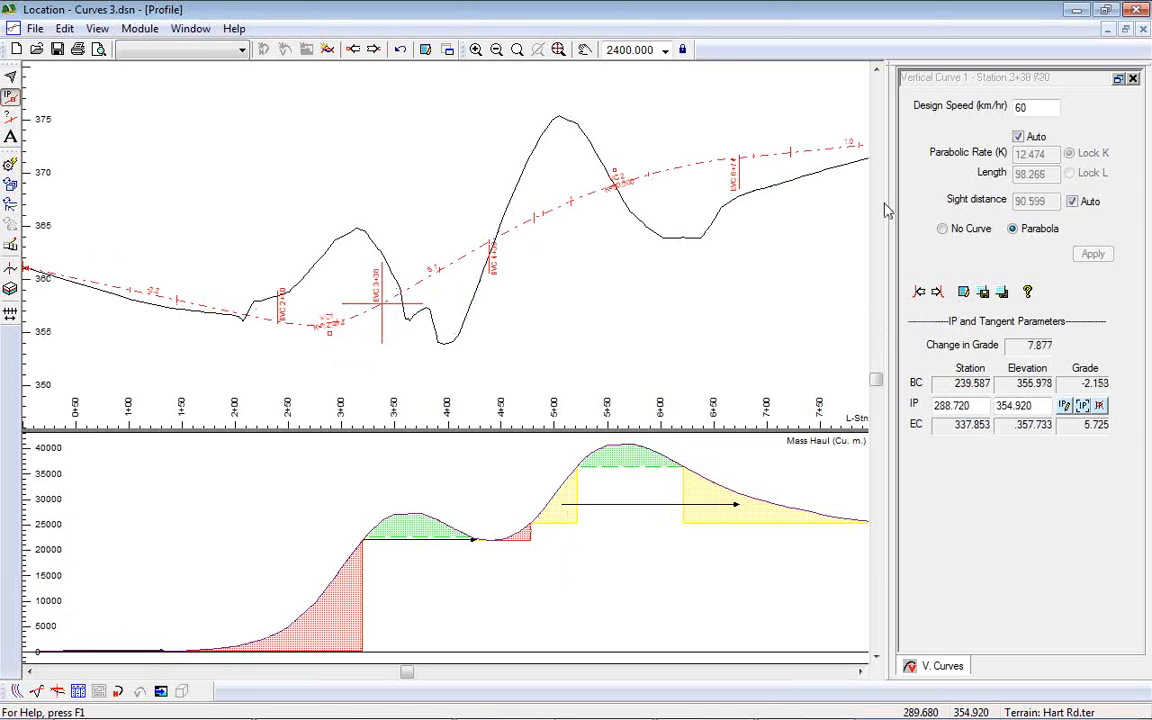
# Step: Switch to the web browser and open the Softree website
pyautogui.moveTo(966, 718)
pyautogui.moveTo(848, 716)
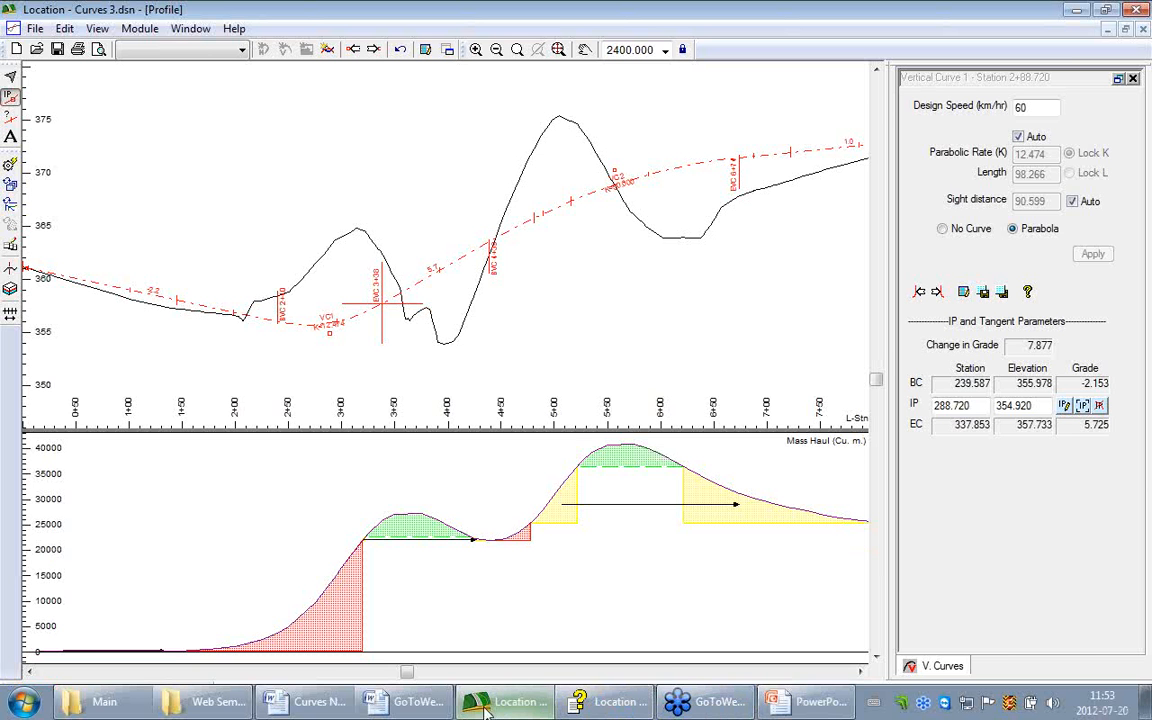
pyautogui.moveTo(155, 708)
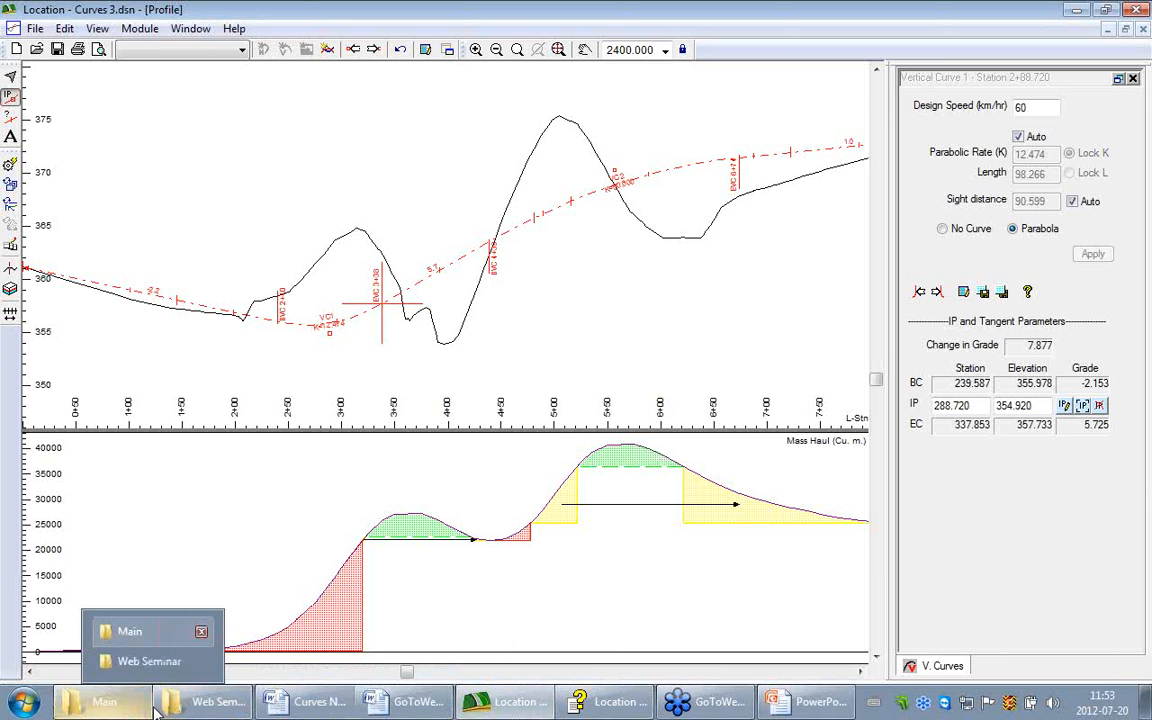
pyautogui.click(125, 631)
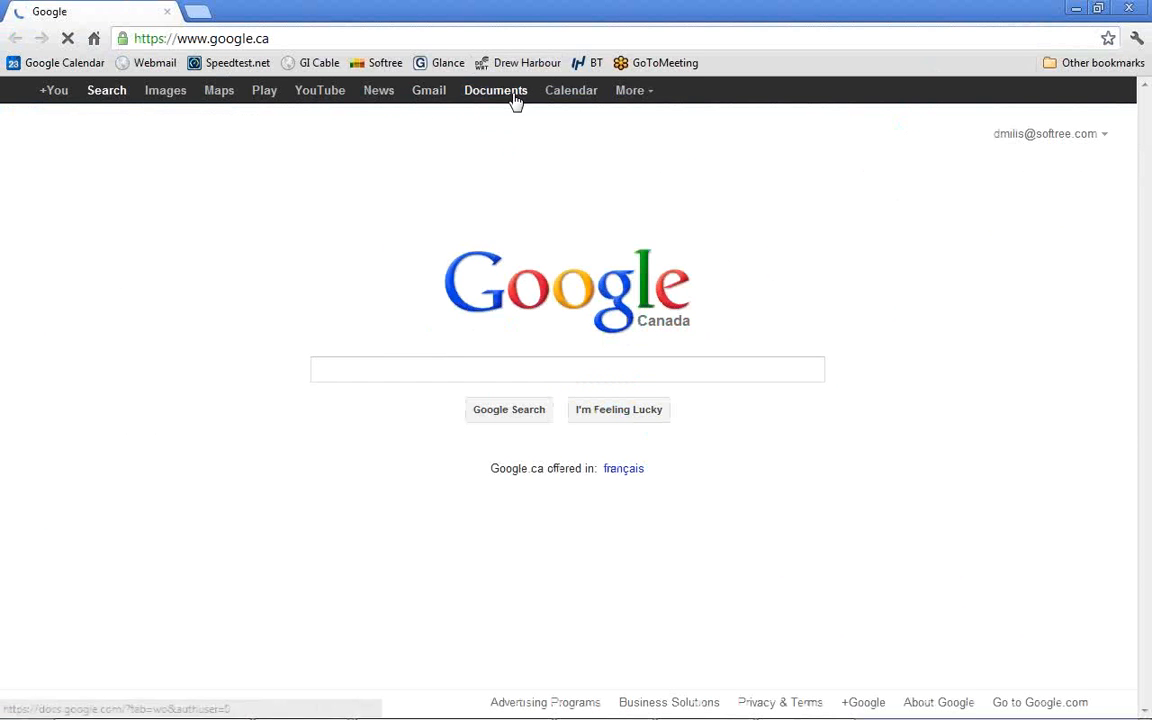
pyautogui.click(384, 62)
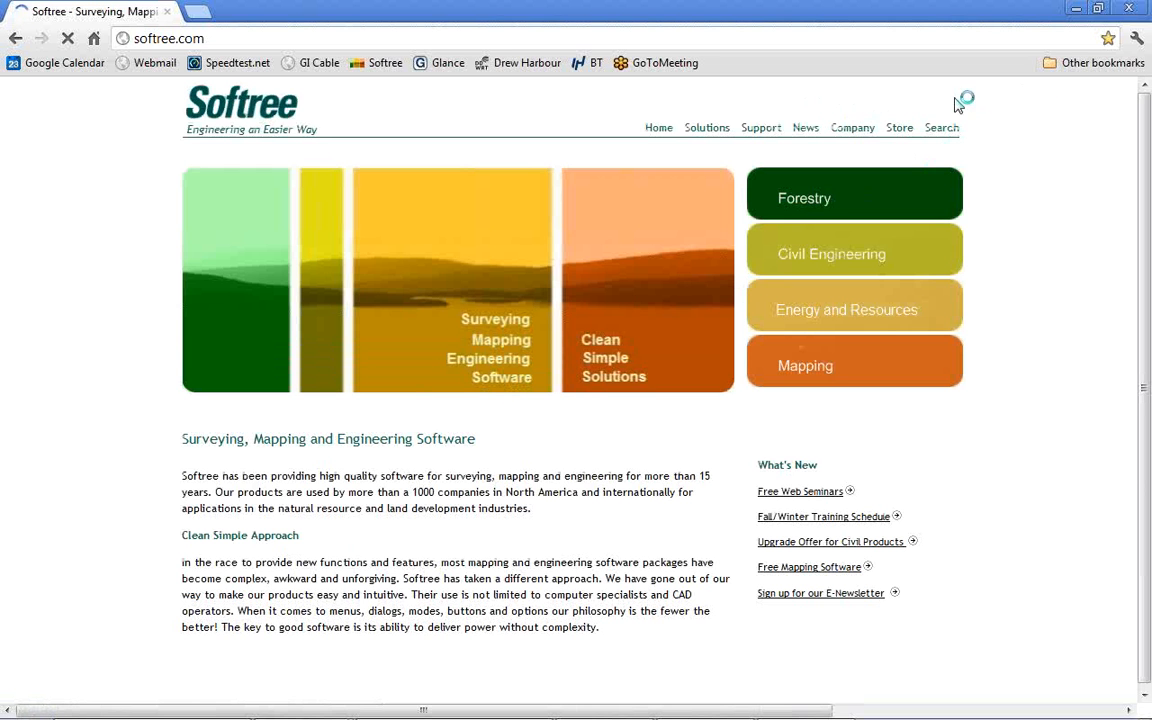
# Step: View the RoadEng Civil Basic Training page among the Civil Engineering training examples and return to the Location profile
pyautogui.moveTo(771, 135)
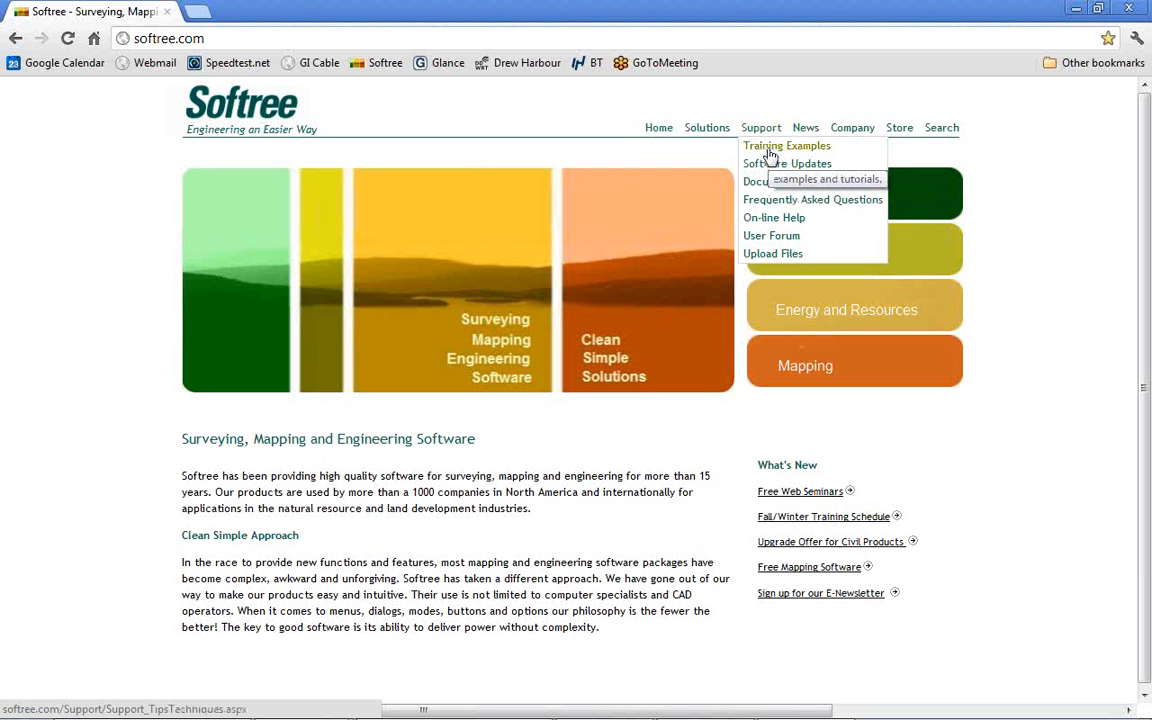
pyautogui.click(771, 149)
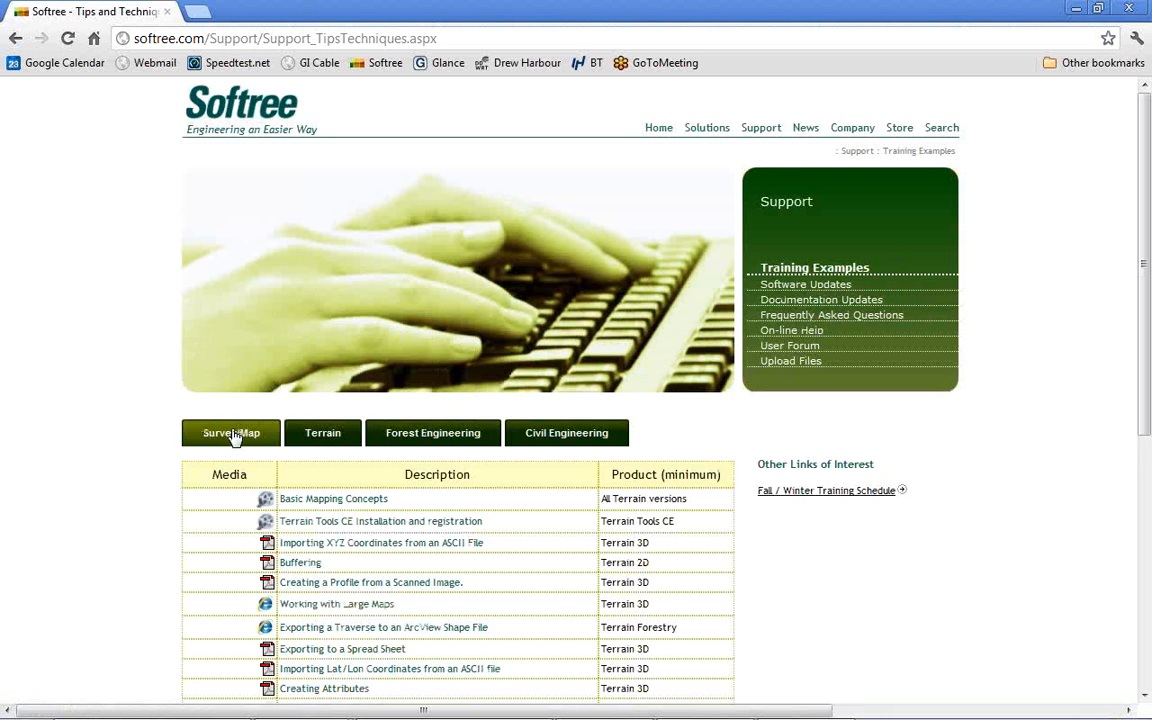
pyautogui.click(587, 440)
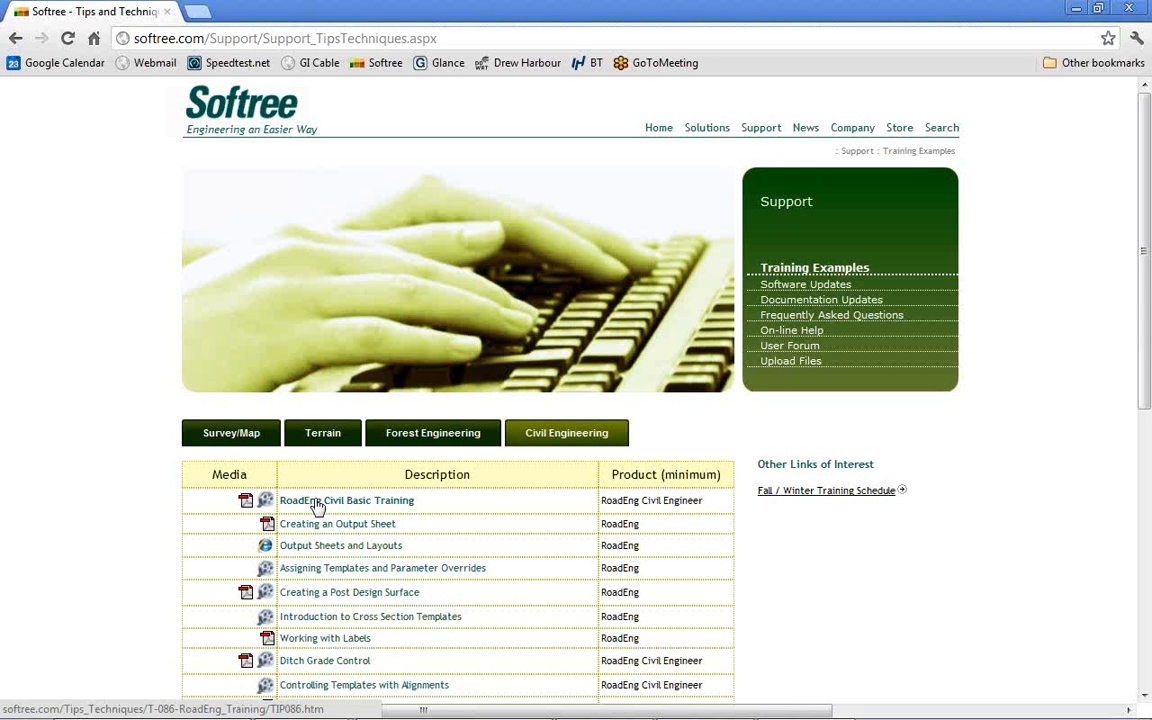
pyautogui.click(317, 504)
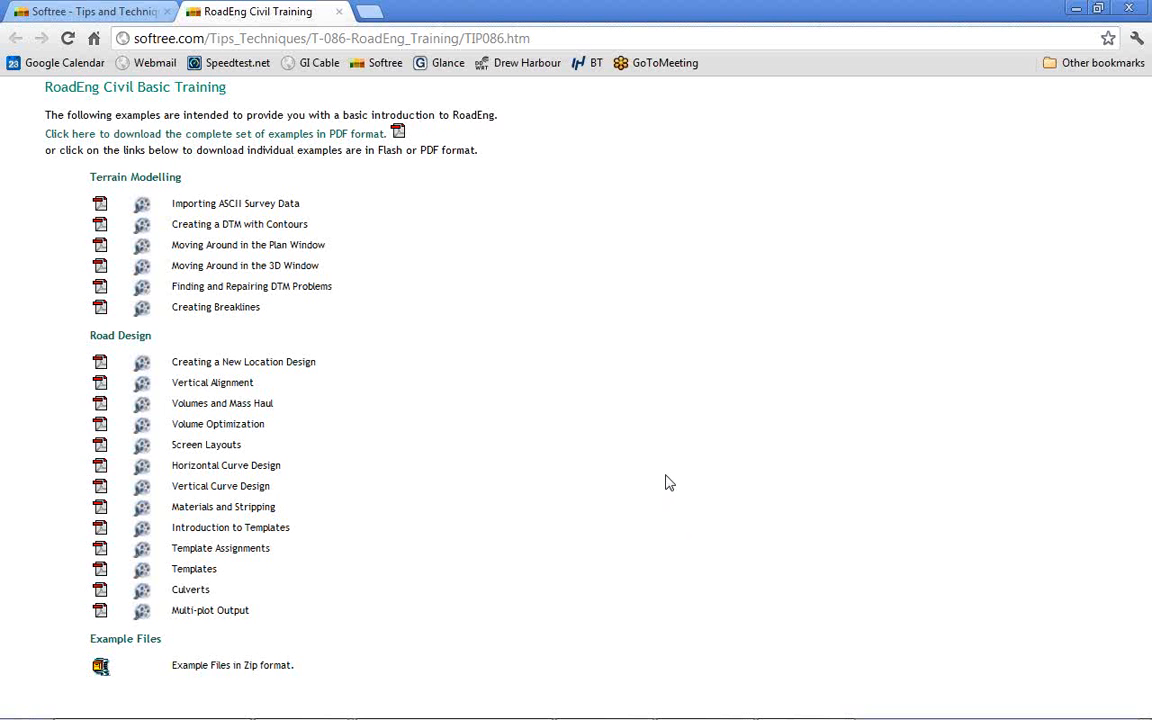
pyautogui.click(1077, 9)
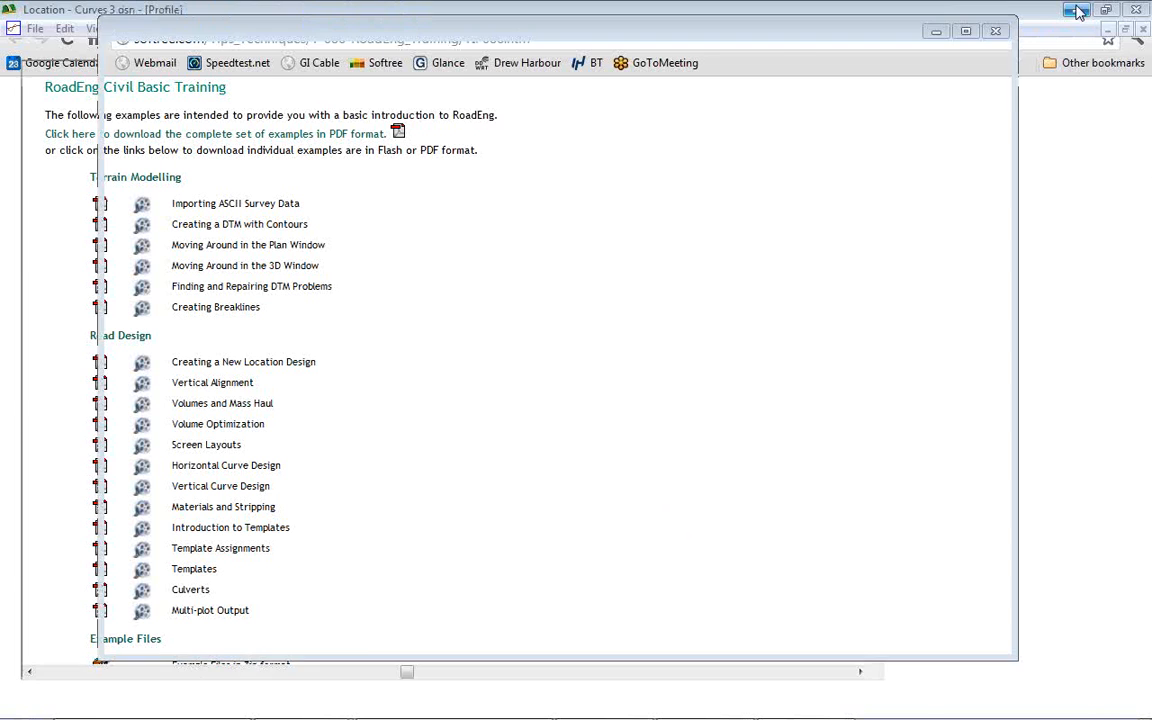